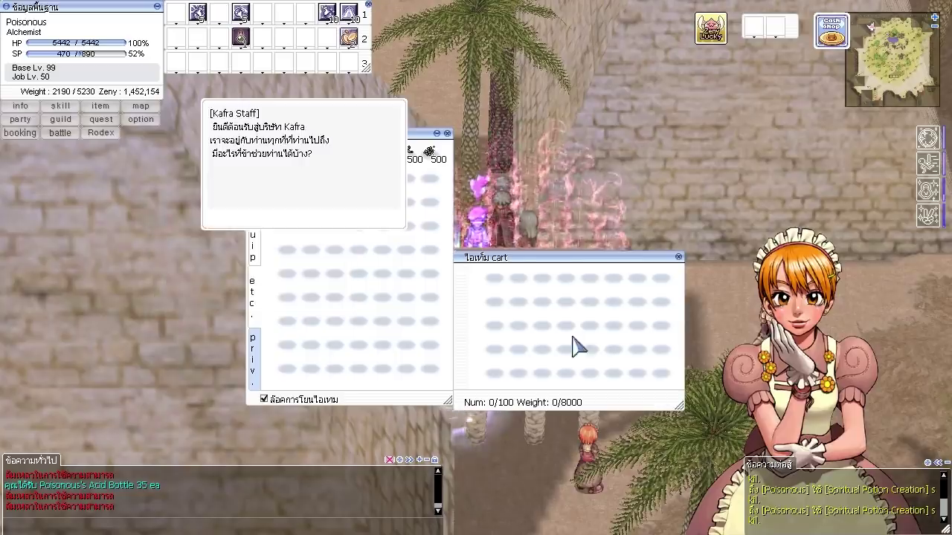
Open the Kafra storage, withdraw 500 Immortal Hearts into the inventory and return 450 of them to storage
left_click(690, 240)
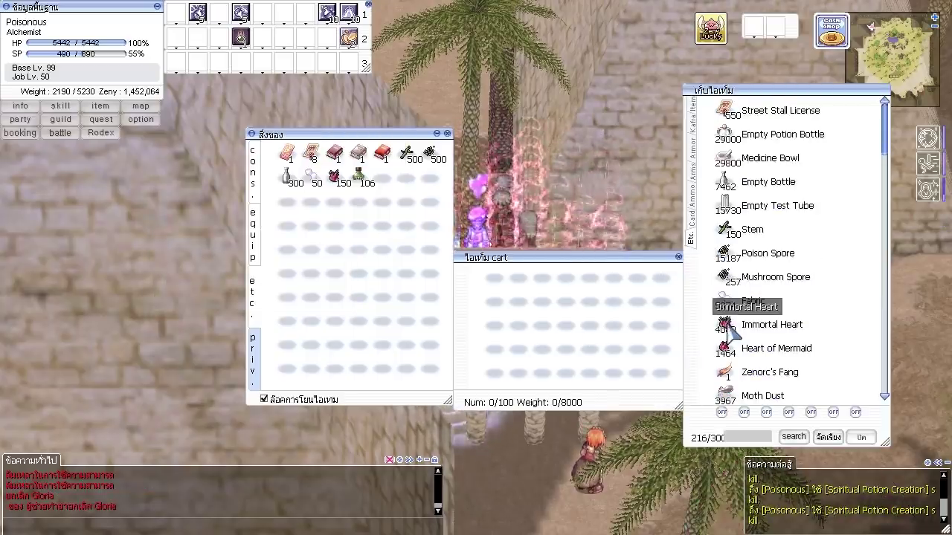
left_click_drag(722, 322, 405, 299)
type("500")
key("Return")
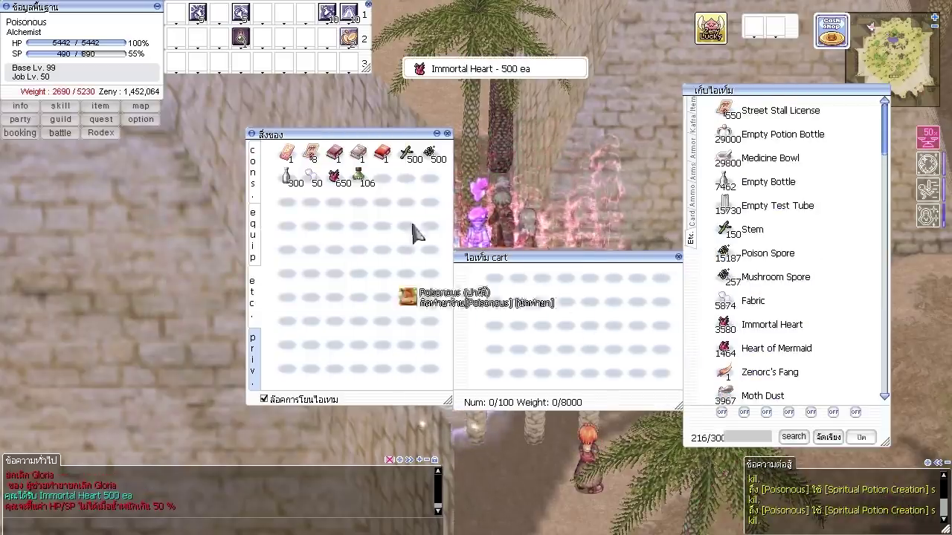
left_click_drag(331, 180, 761, 299)
type("450")
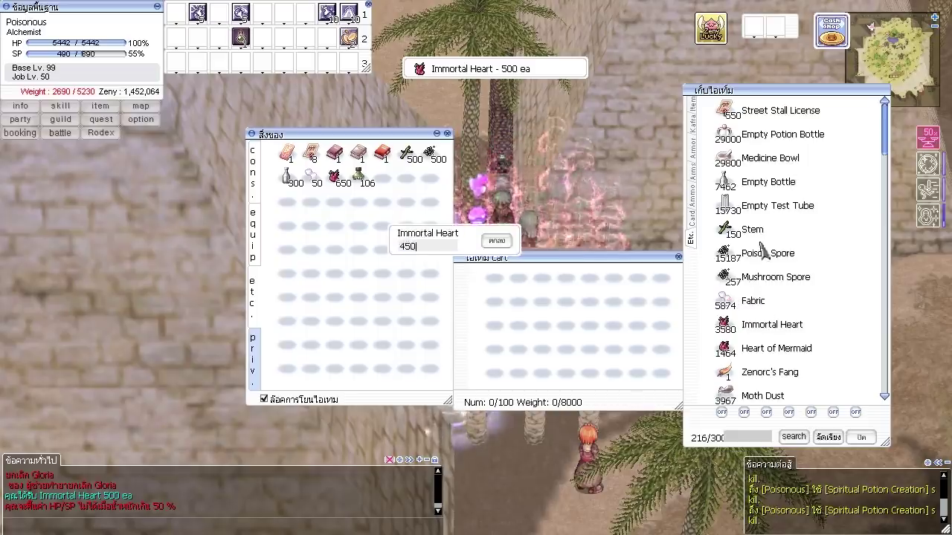
key("Return")
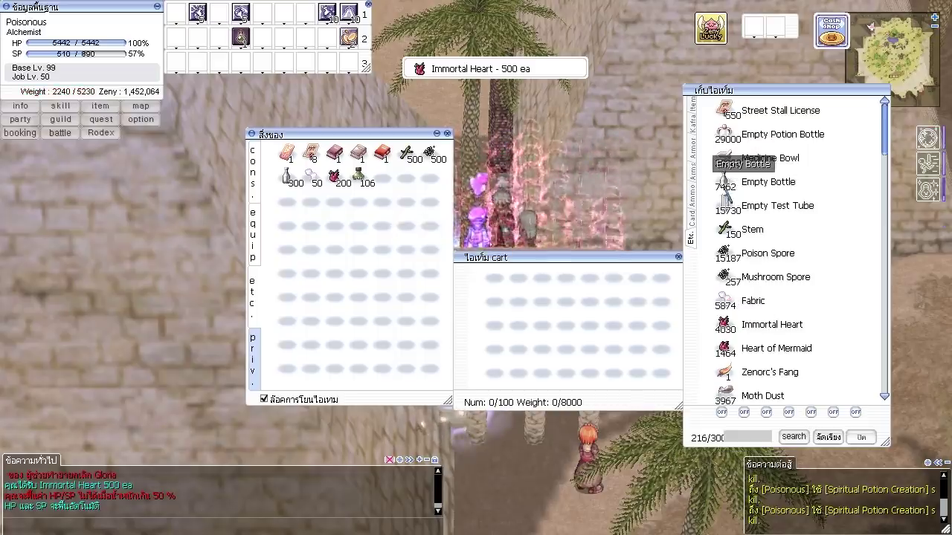
Withdraw 50 Medicine Bowls from storage and craft a batch of Acid Bottles
left_click_drag(725, 158, 384, 250)
type("50")
key("Return")
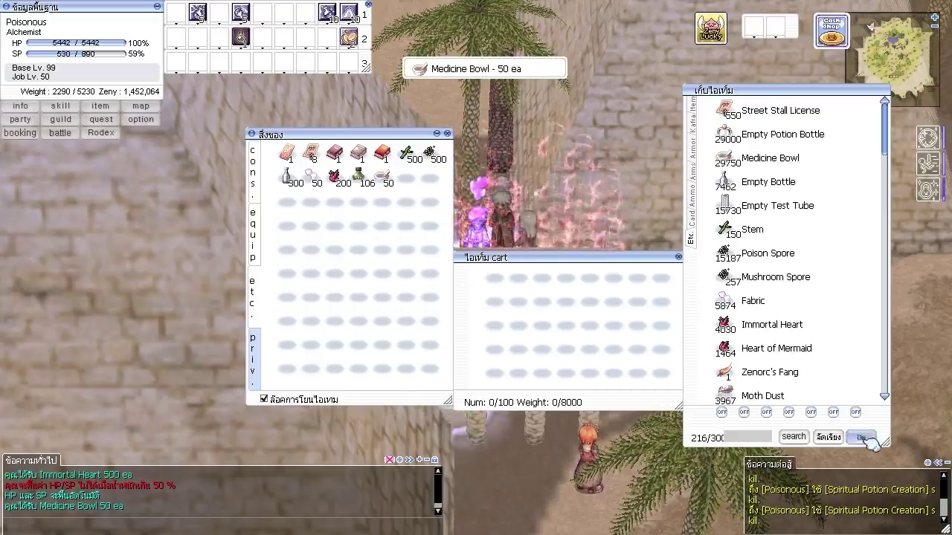
left_click(861, 437)
key("4")
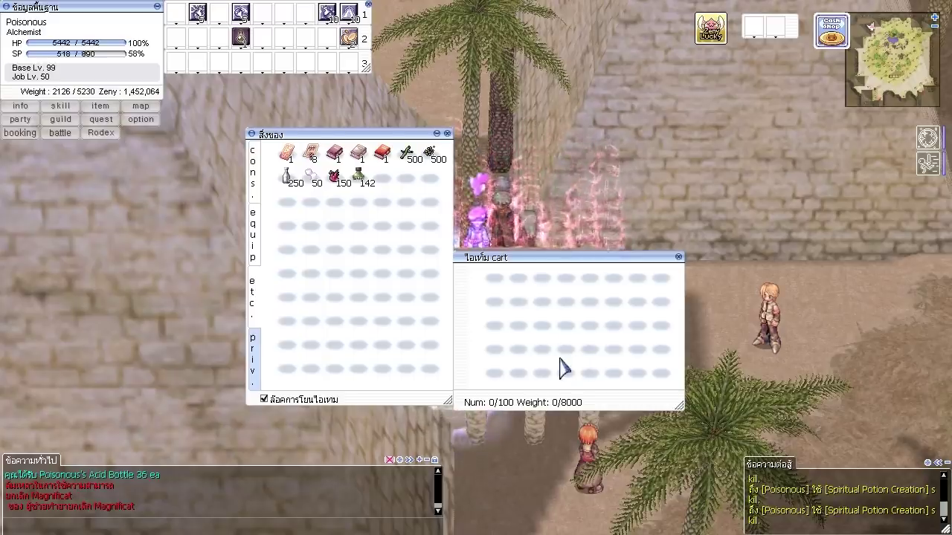
Reopen the storage through the Kafra Staff and deposit all the Acid Bottles
left_click(565, 447)
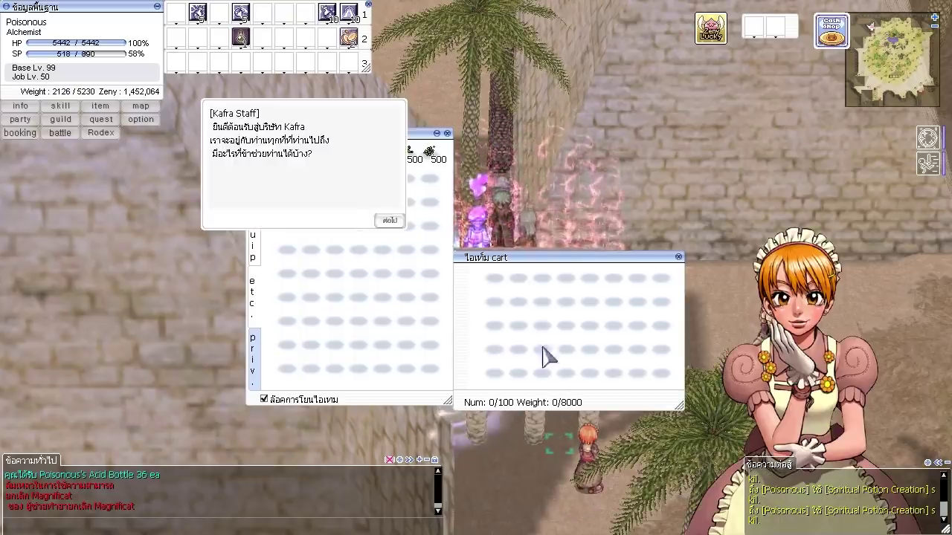
key("Return")
key("Return")
key("Return")
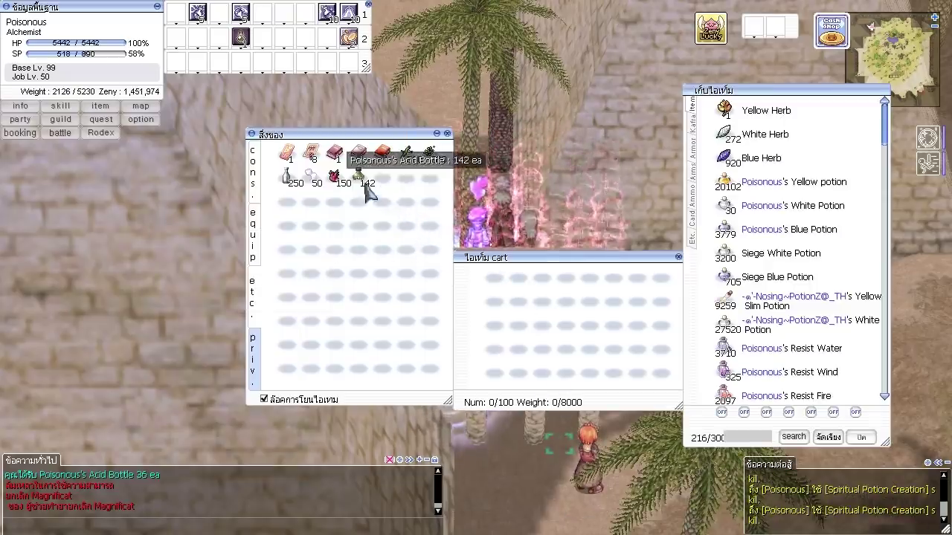
left_click_drag(362, 182, 770, 270)
key("Return")
Deposit the remaining Stems, Poison Spores, Empty Bottles, Fabric and Immortal Hearts, and close the storage
left_click_drag(406, 152, 735, 228)
key("Return")
left_click_drag(407, 152, 777, 229)
key("Return")
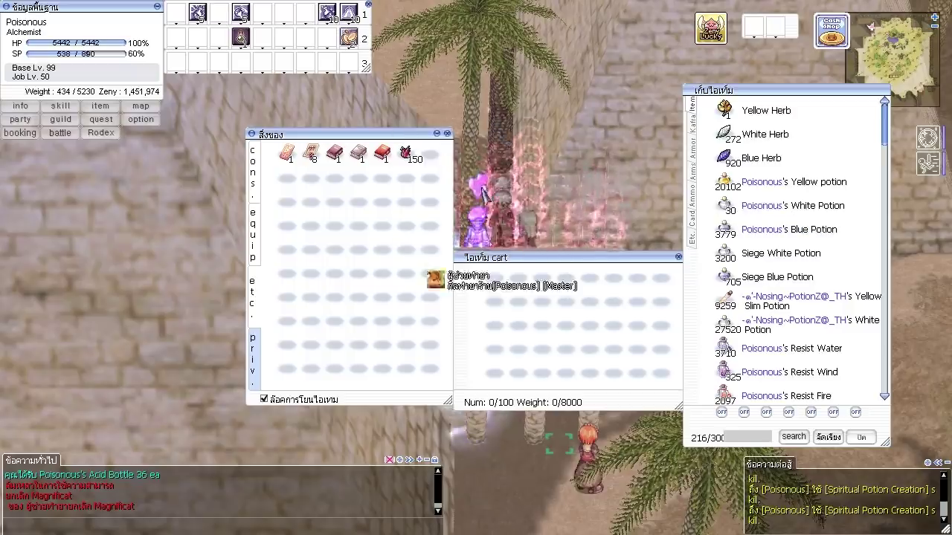
left_click_drag(416, 156, 725, 207)
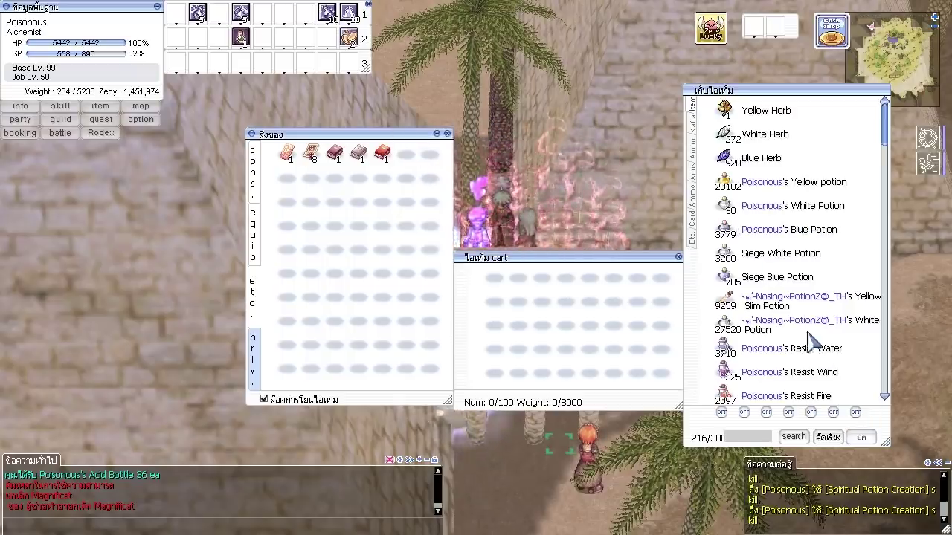
scroll(815, 339, "down", 2)
left_click(861, 438)
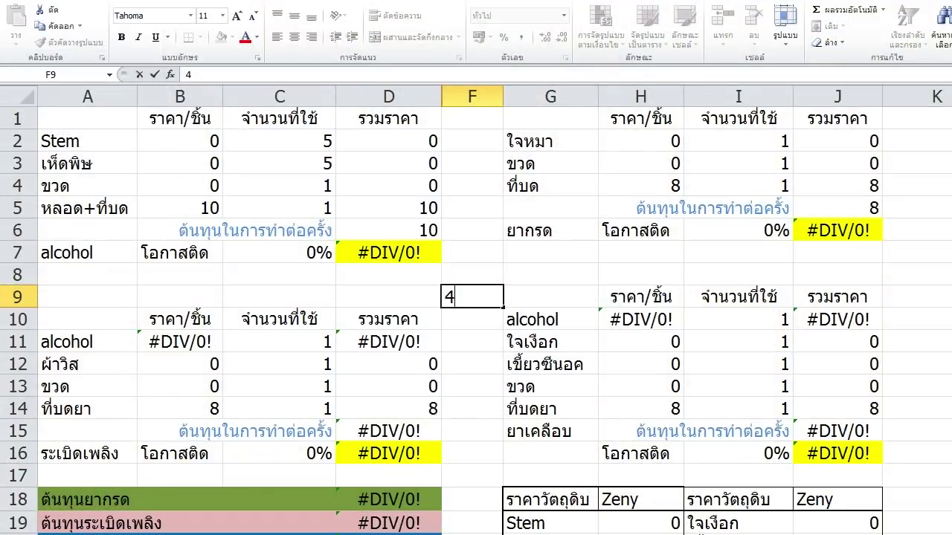
Switch to the Excel cost worksheet, discard the stray entry in F9 and examine the Stem row's price, quantity and total cells
key("Escape")
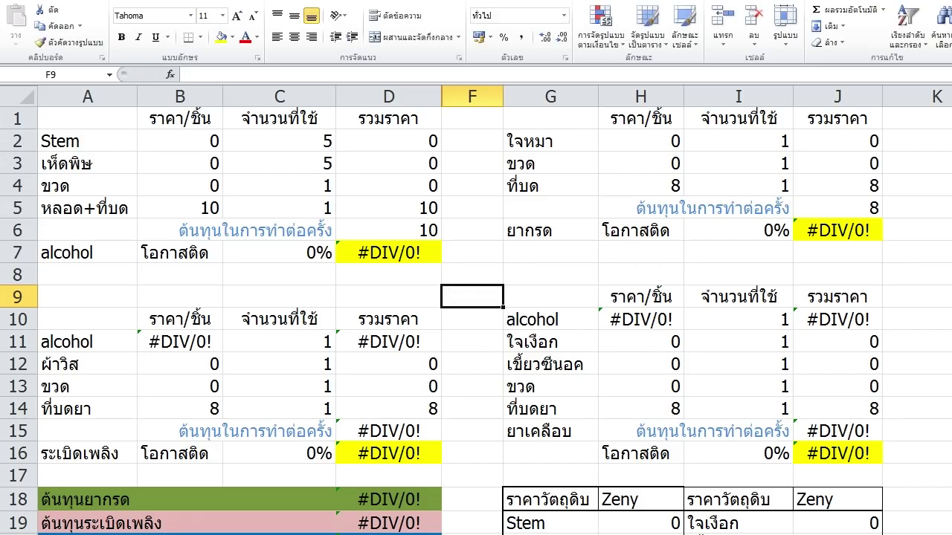
left_click(551, 253)
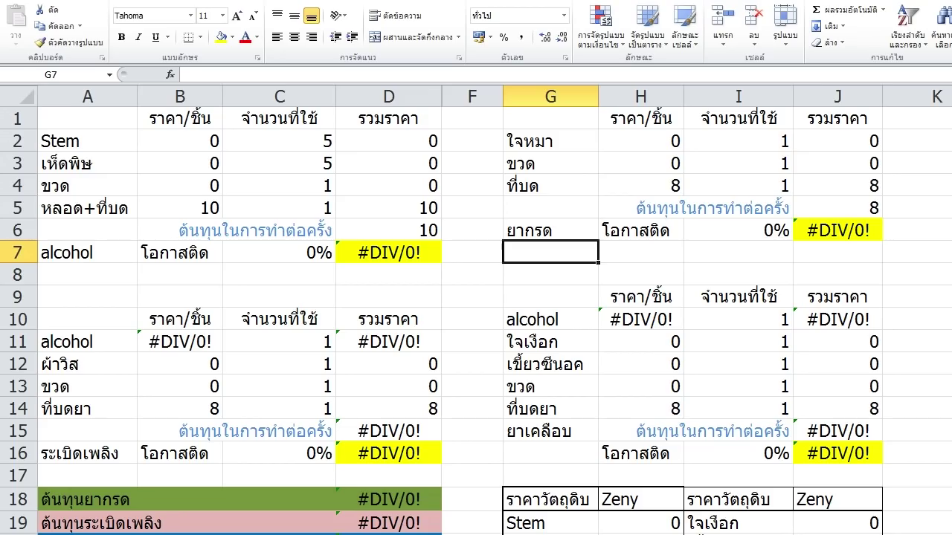
left_click(88, 141)
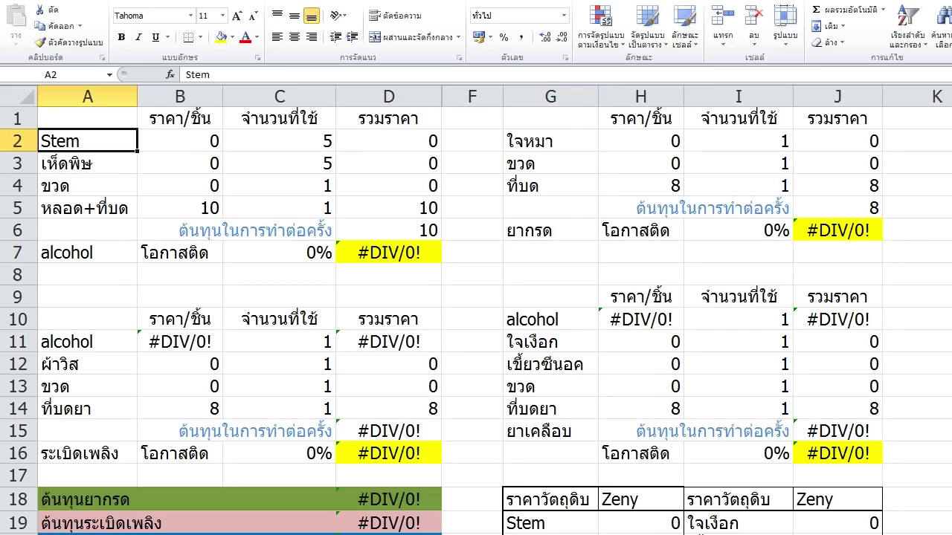
left_click(180, 142)
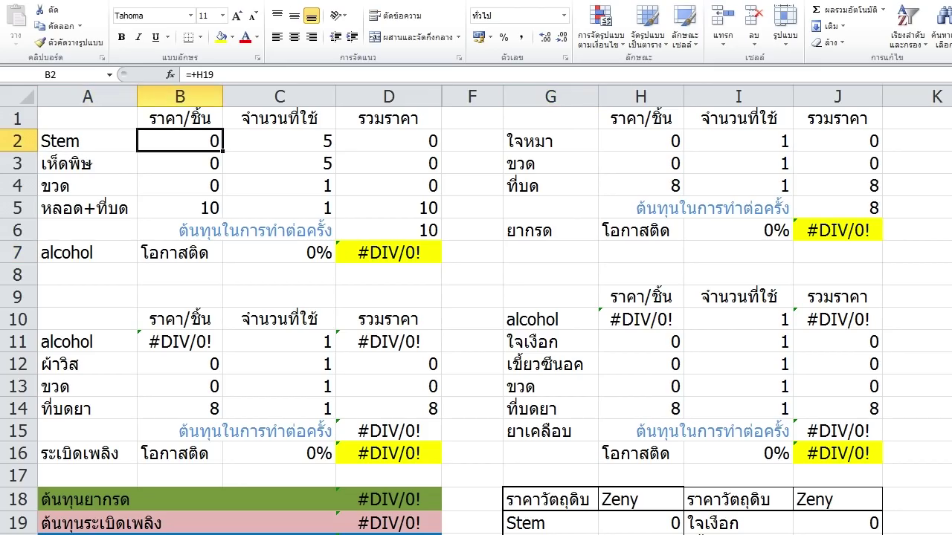
left_click(280, 141)
left_click(389, 141)
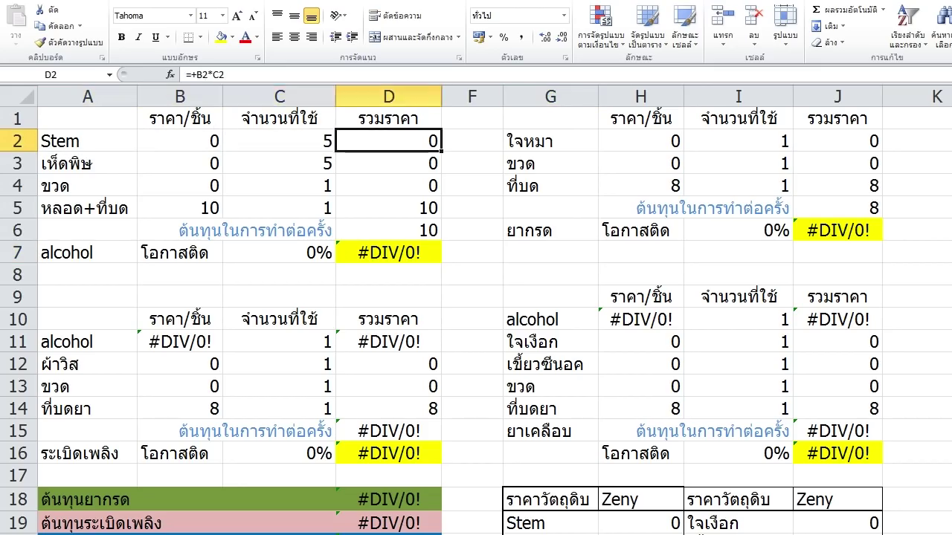
left_click(180, 141)
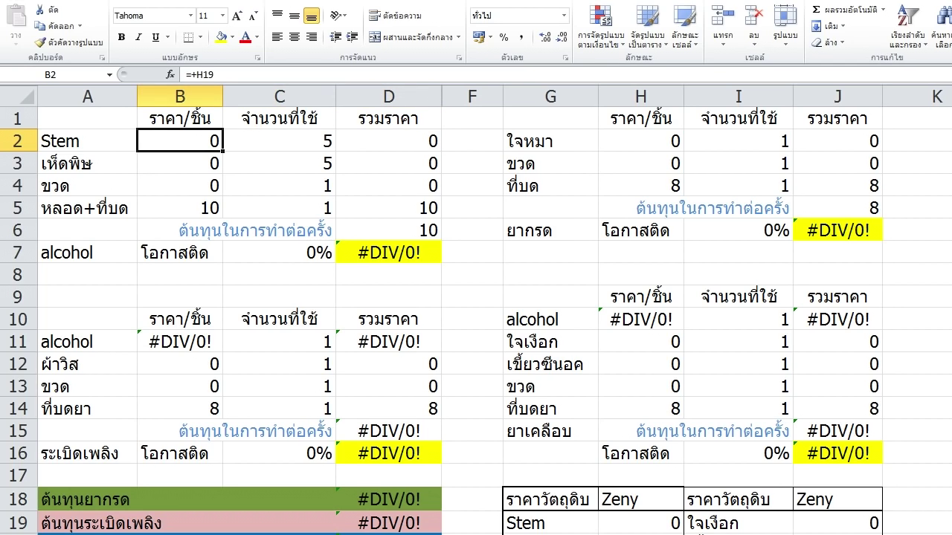
left_click(279, 142)
left_click(389, 141)
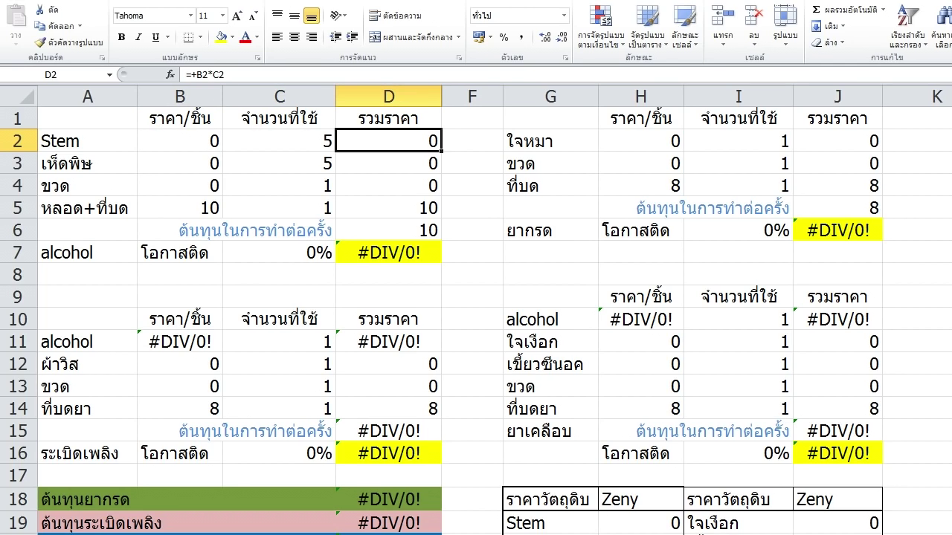
left_click(279, 141)
Trace the Stem unit price formula in B2 to its source cell H19
left_click(180, 141)
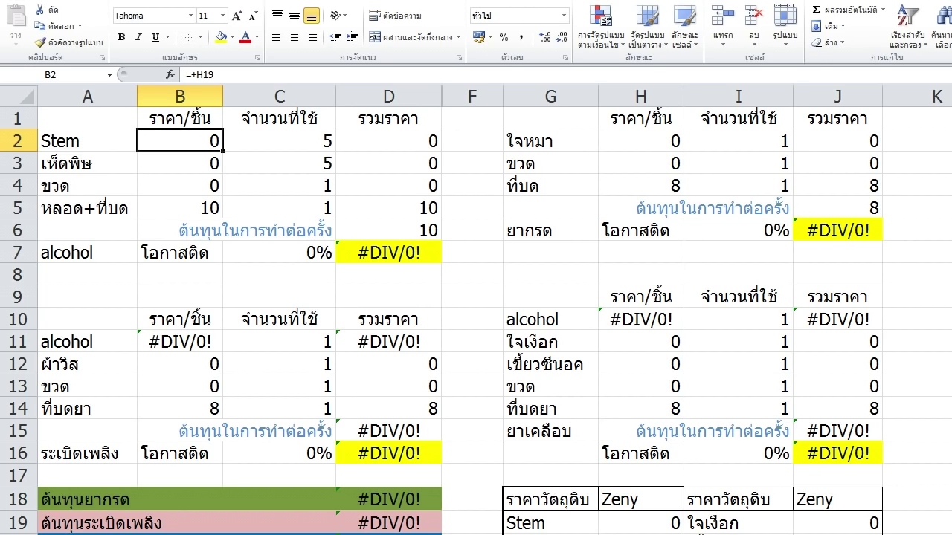
left_click(640, 523)
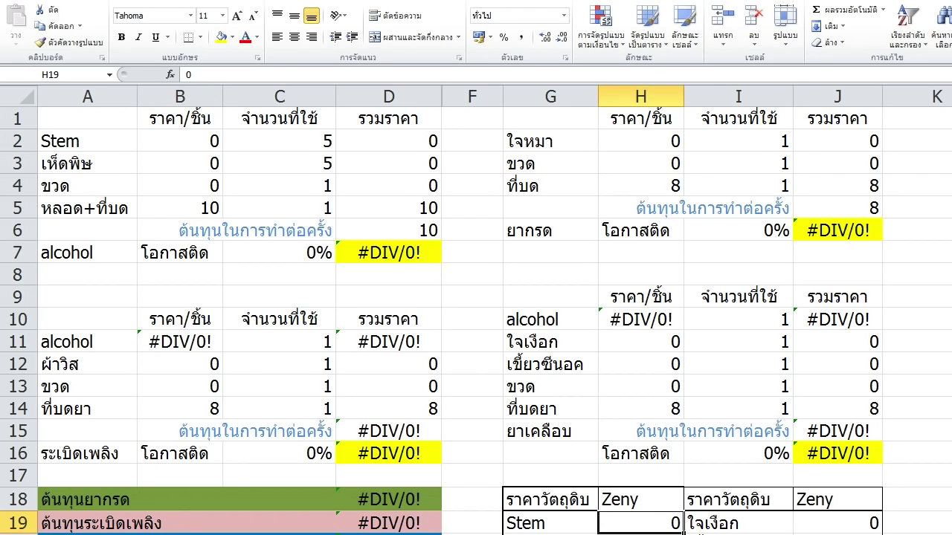
left_click(180, 141)
left_click(217, 75)
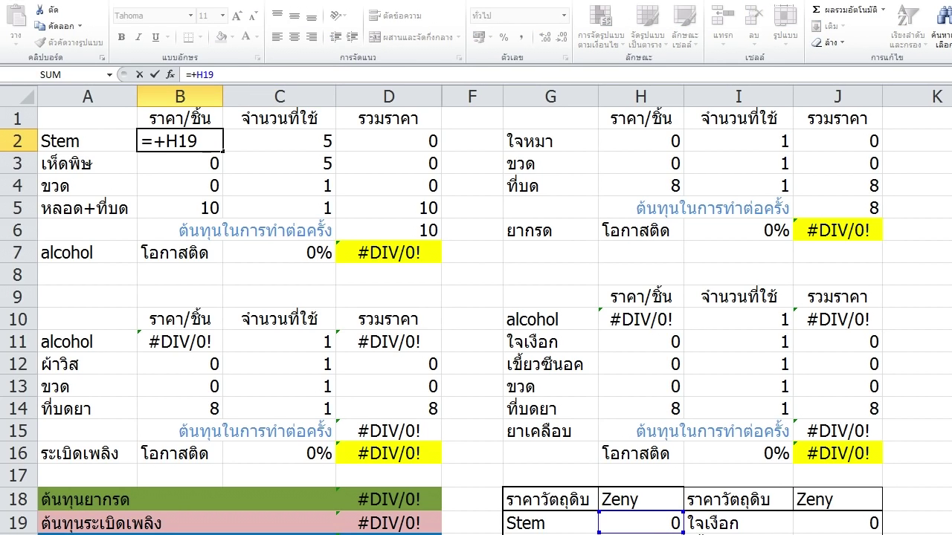
left_click(472, 298)
Try prices of 100 for Stem and เห็ดพิษ in H19 and H20 of the raw material table, and undo both entries
scroll(473, 297, "down", 2)
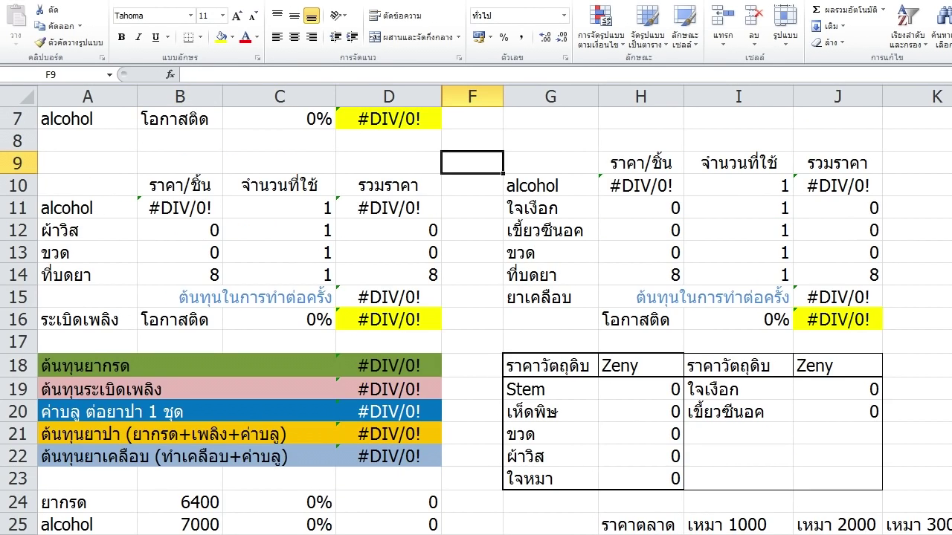
left_click(640, 389)
type("100")
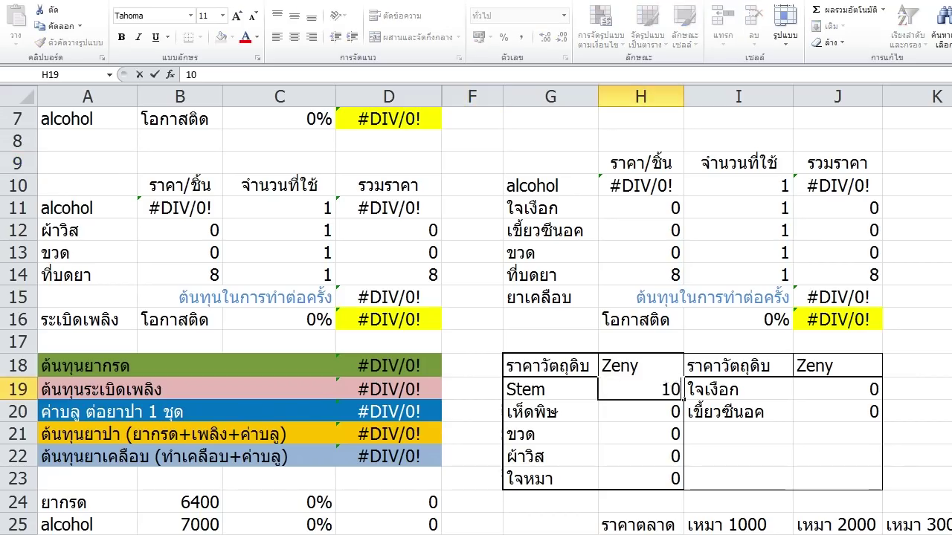
key("Return")
type("100")
key("Return")
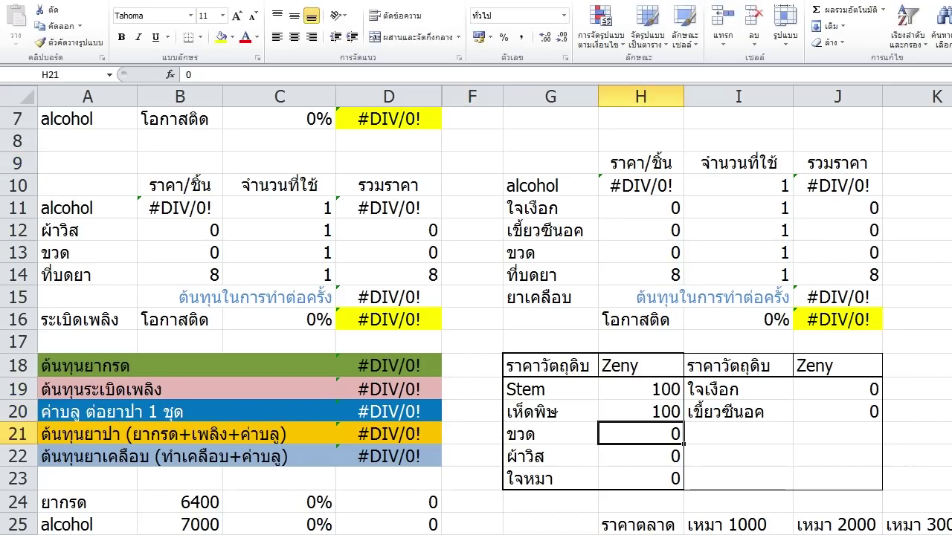
key("ctrl+z")
key("ctrl+z")
Try overwriting the Stem unit price in B2 with 1000 and undo the entry
scroll(476, 313, "up", 2)
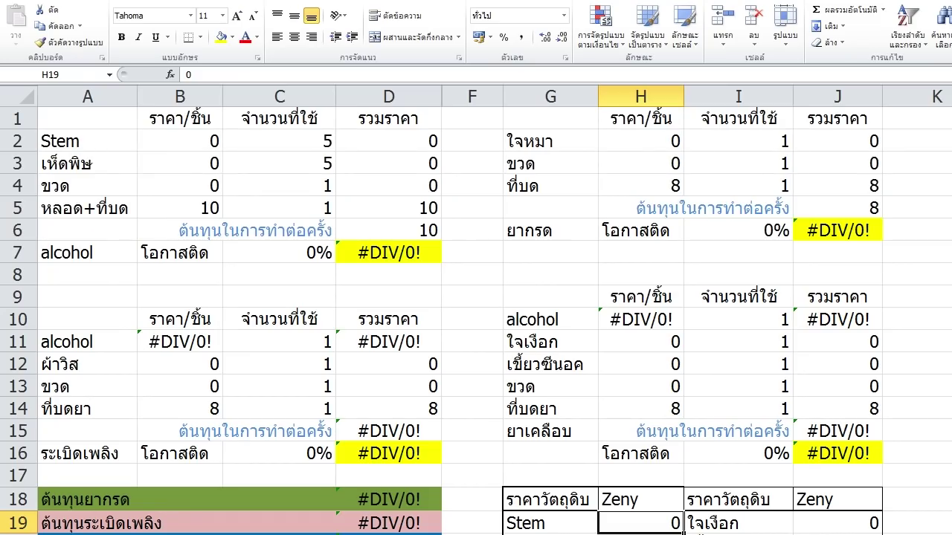
left_click(180, 141)
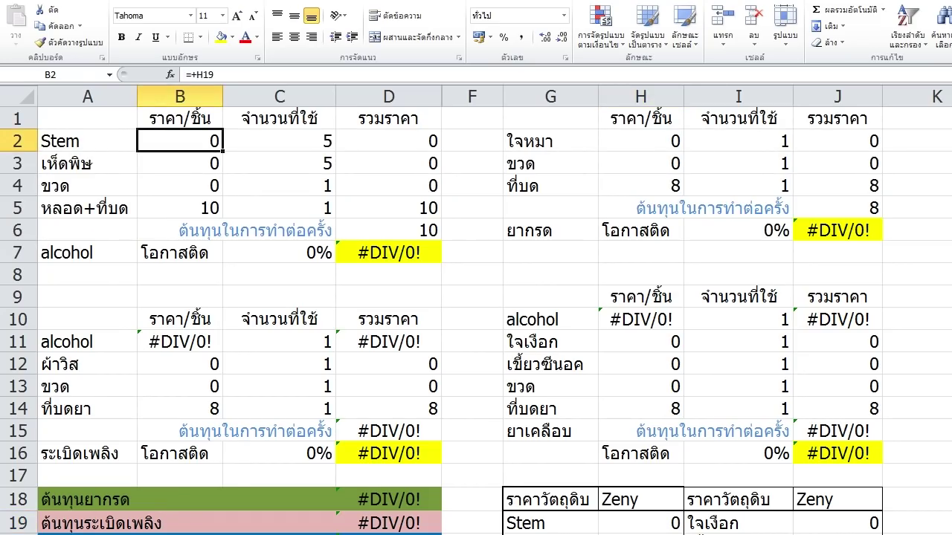
type("1000")
key("Return")
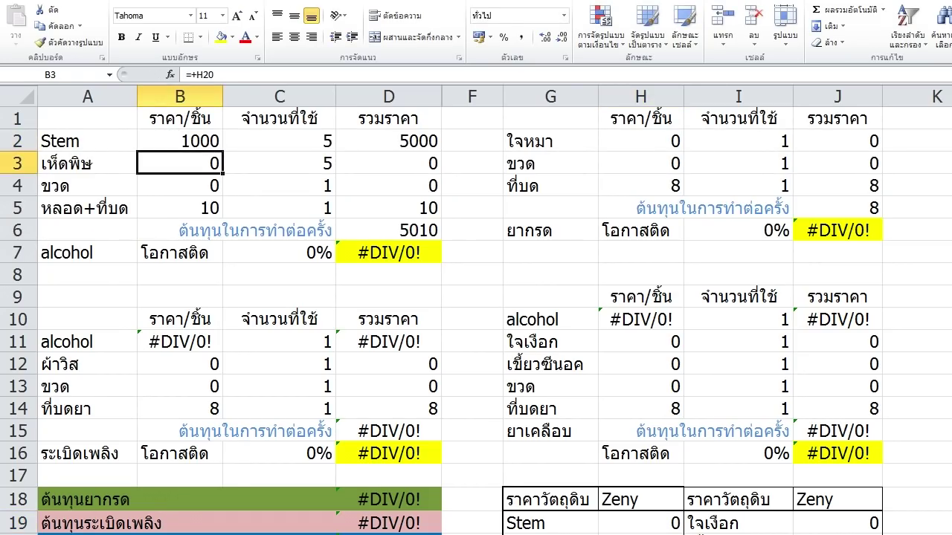
key("ctrl+z")
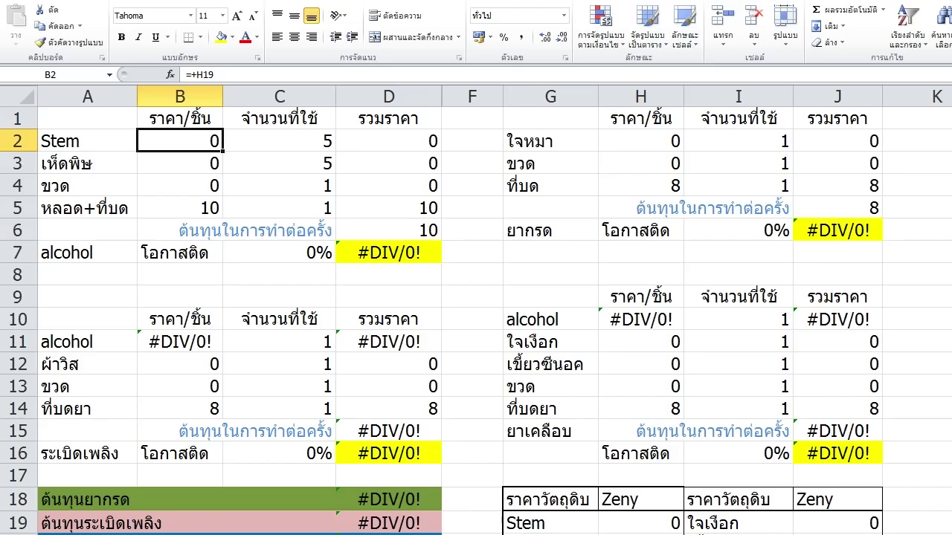
Follow the Stem unit price formula in the alcohol block to its source H19 and set that price to 1250
left_click_drag(87, 252, 388, 119)
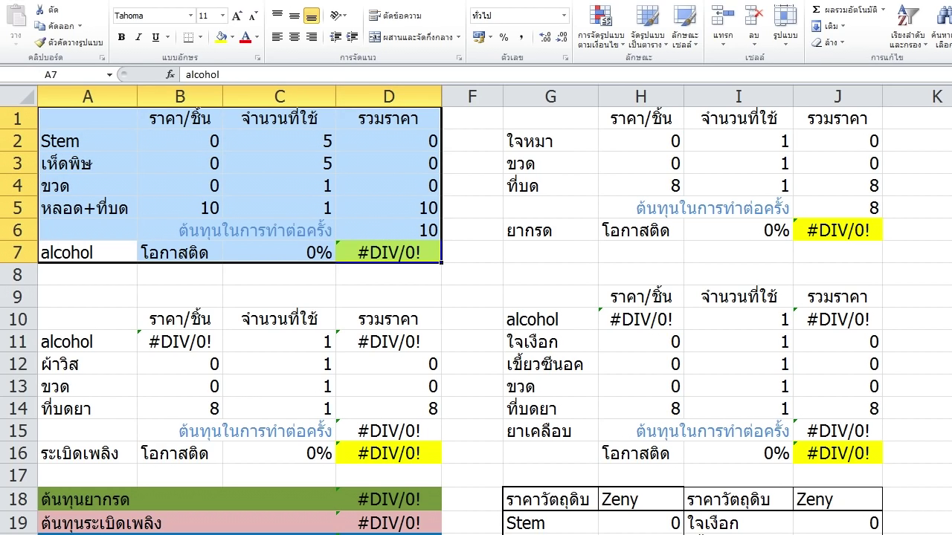
left_click(180, 142)
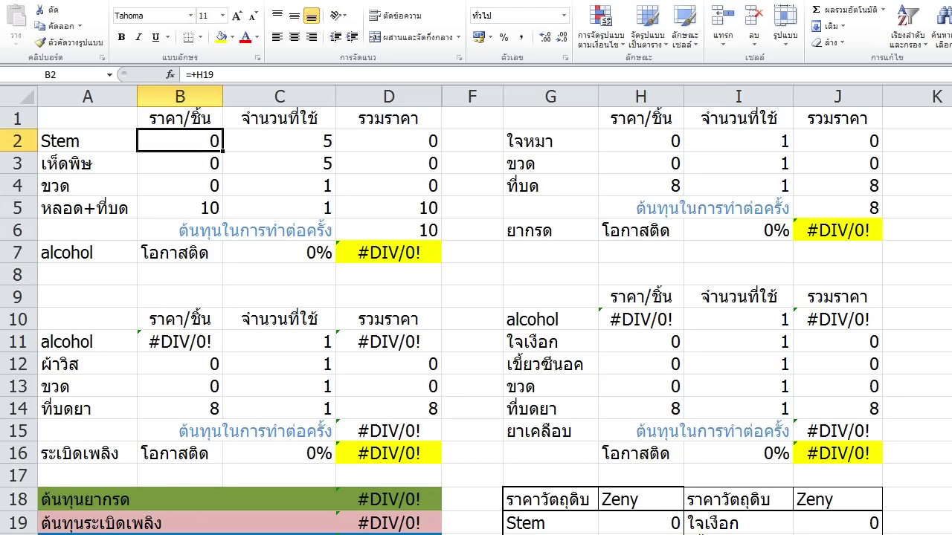
key("ctrl+bracketleft")
type("1250")
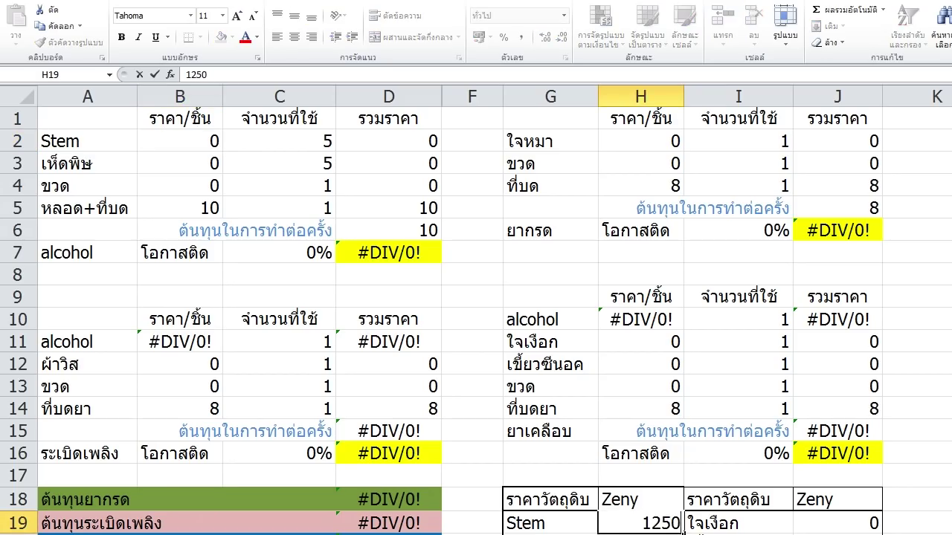
key("Return")
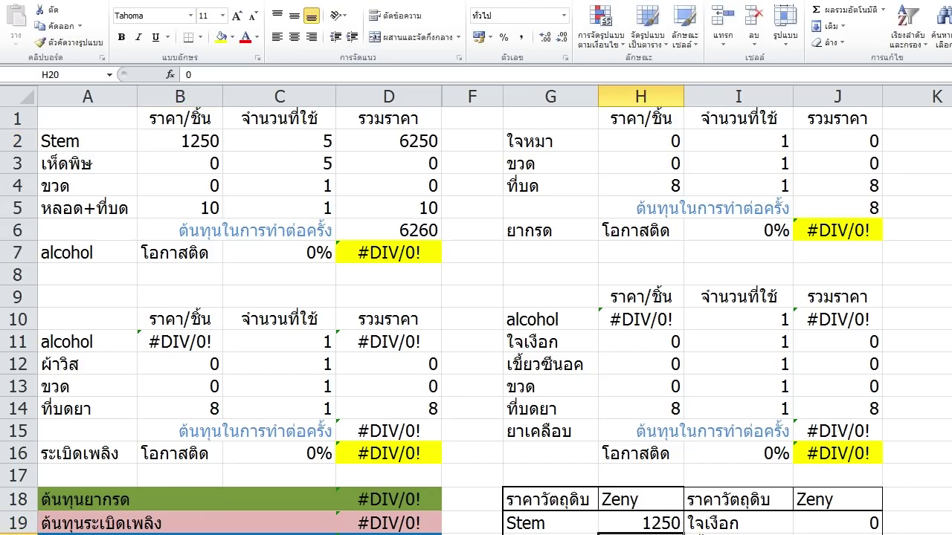
Review the Stem row's quantity in C2, total formula in D2 and unit price link in B2
left_click(279, 141)
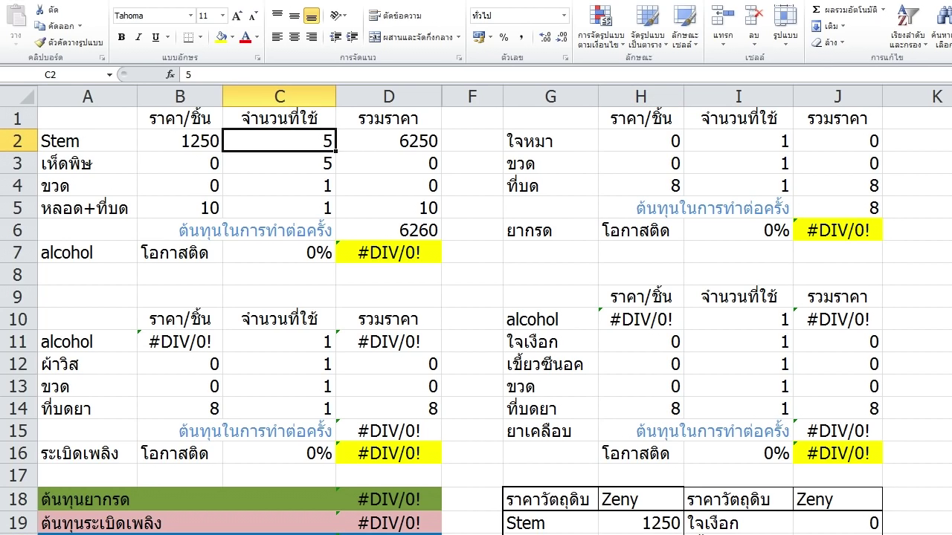
left_click(388, 141)
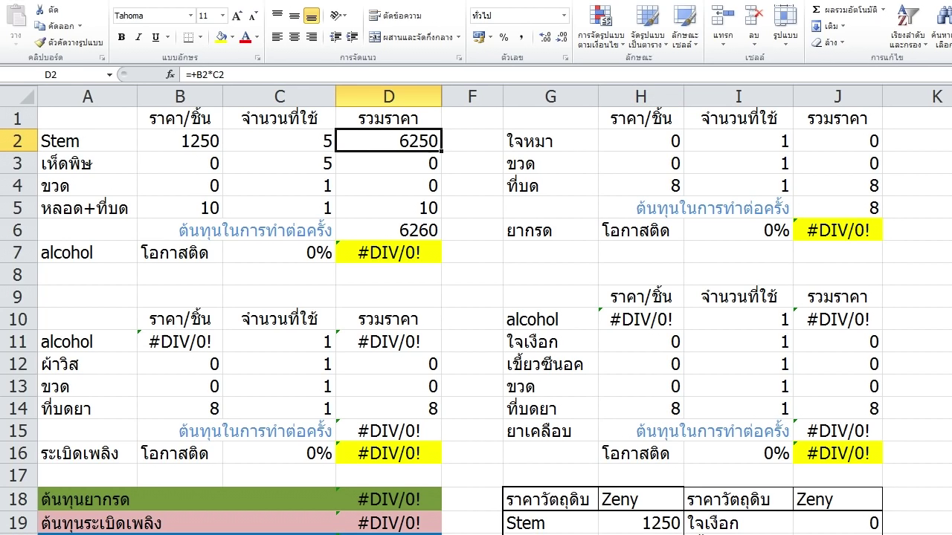
left_click(180, 141)
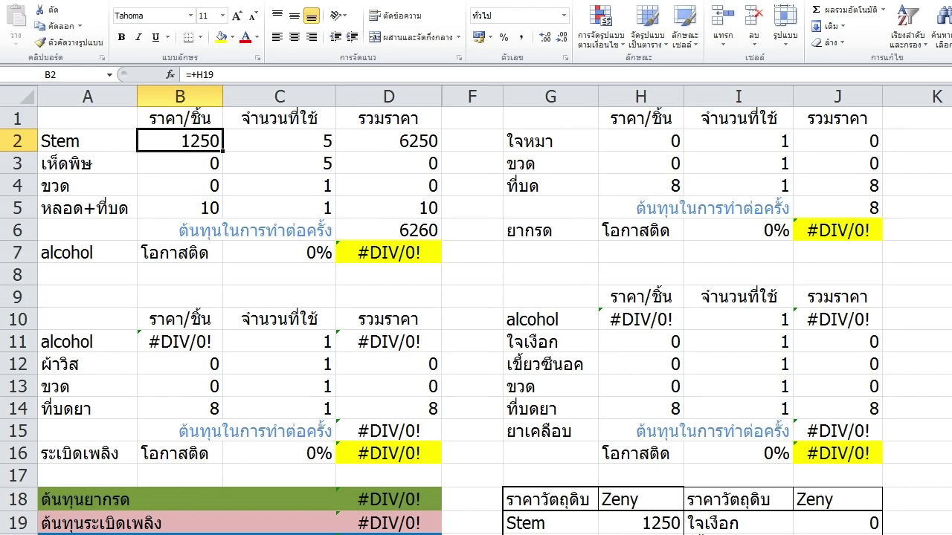
Try overwriting the Stem unit price link in B2 with 1300 and undo the entry
type("1300")
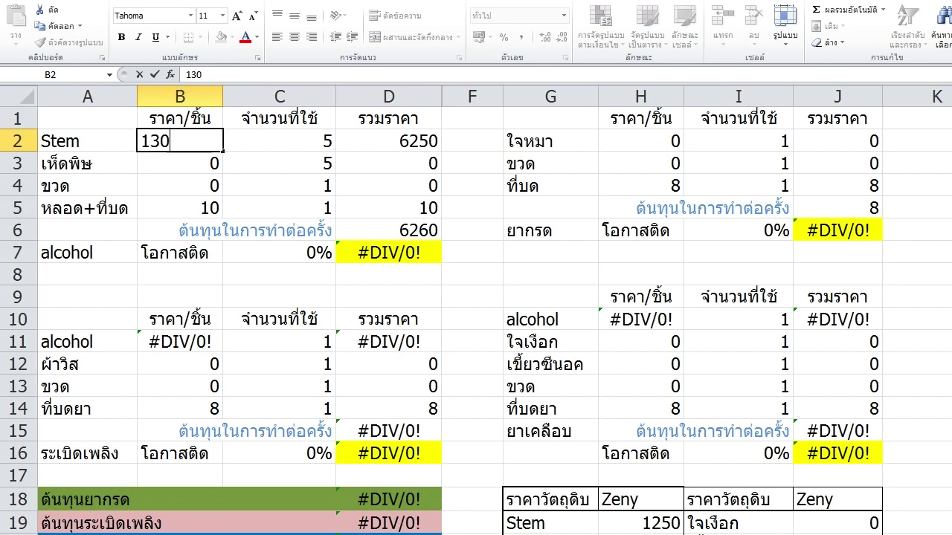
key("Return")
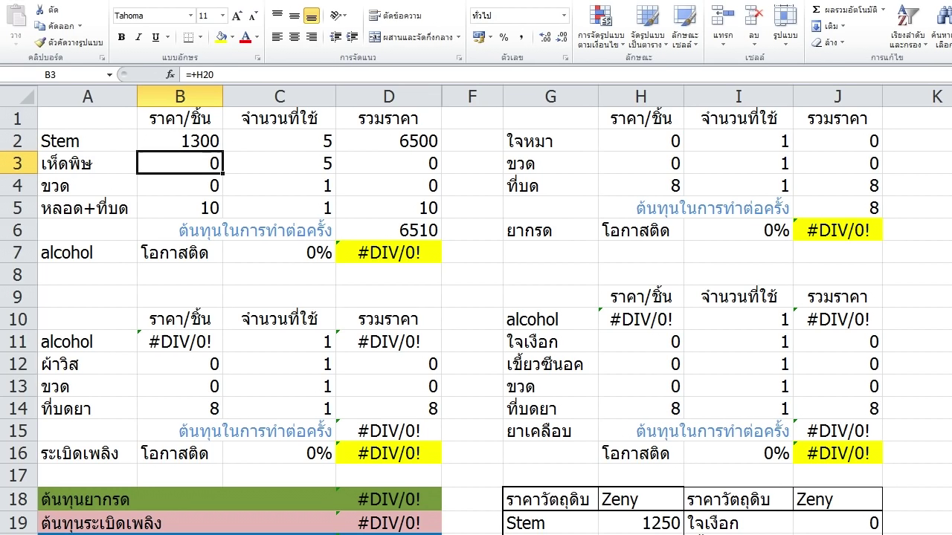
left_click(180, 141)
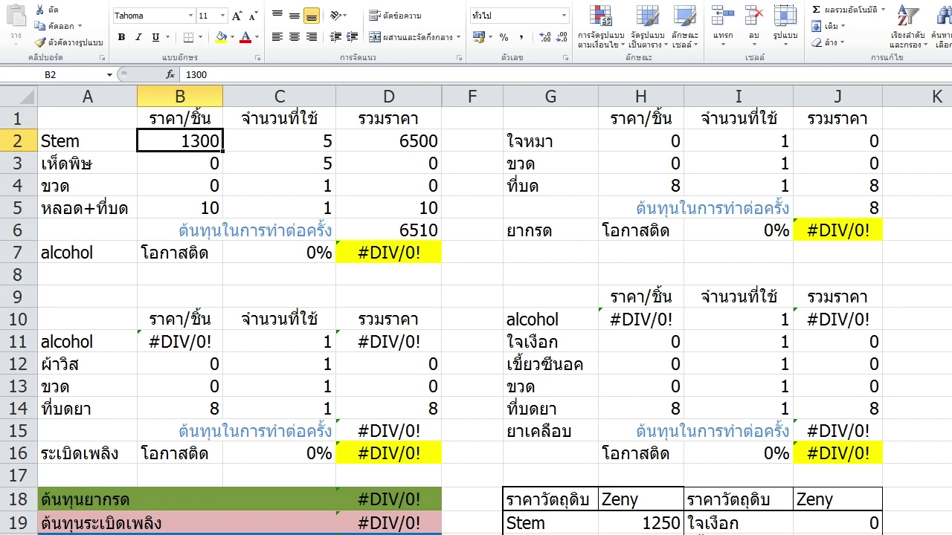
key("ctrl+z")
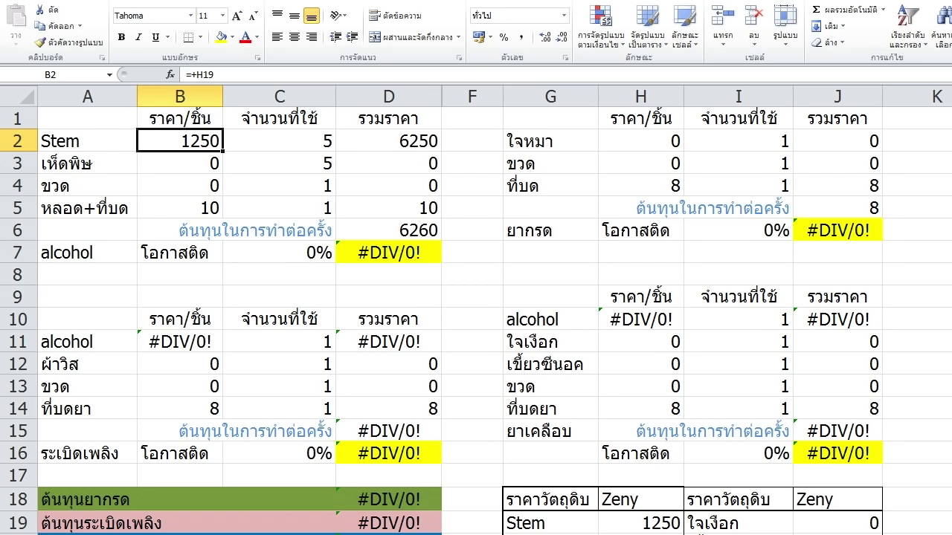
Try a Stem price of 1500 in H19 of the raw material table and undo the entry
left_click(641, 523)
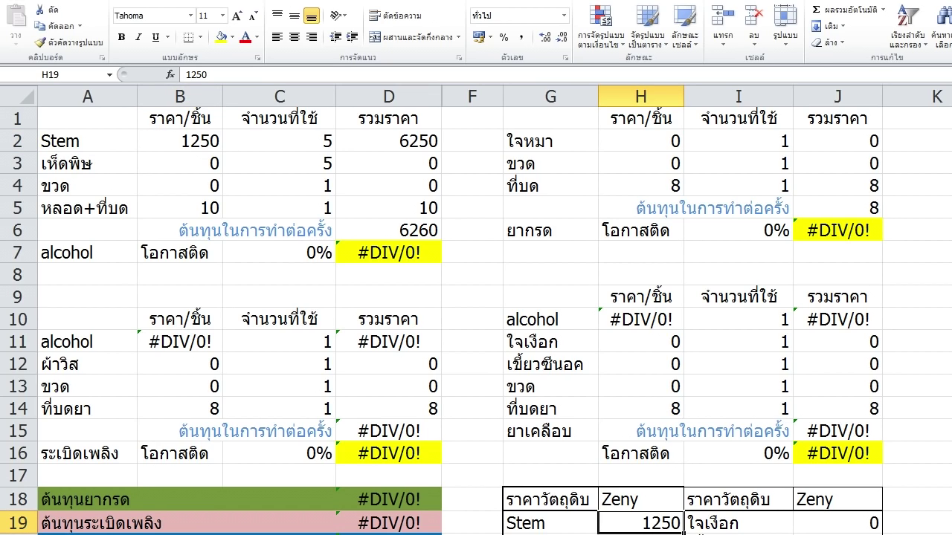
type("1500")
key("Return")
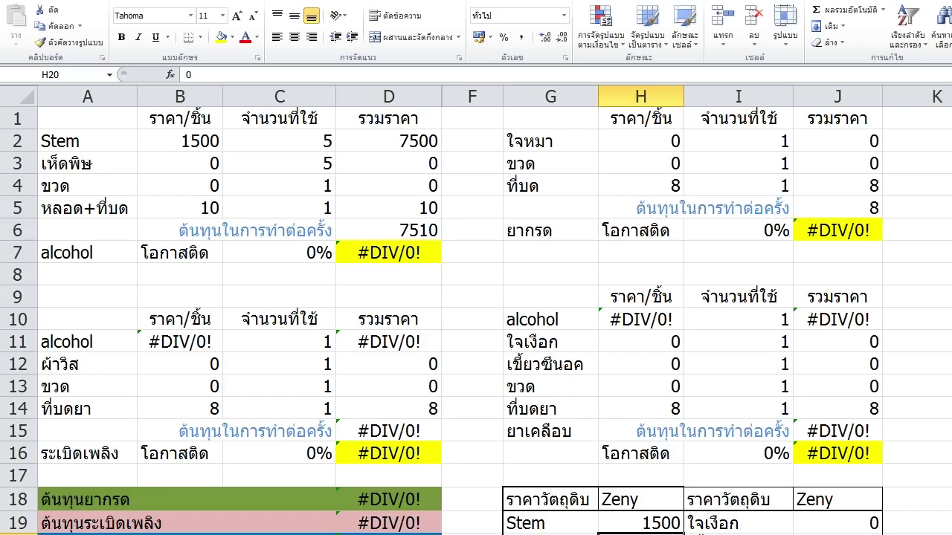
key("ctrl+z")
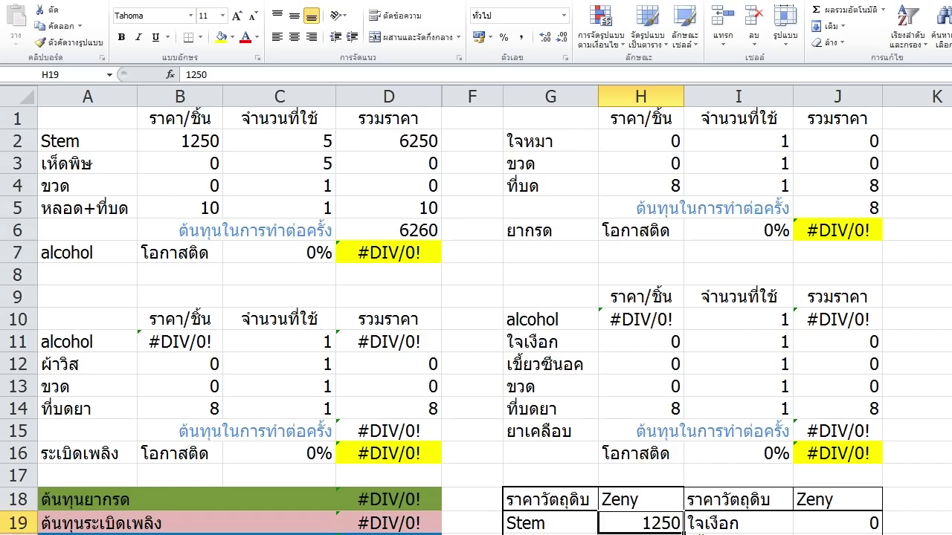
left_click(472, 163)
left_click(550, 208)
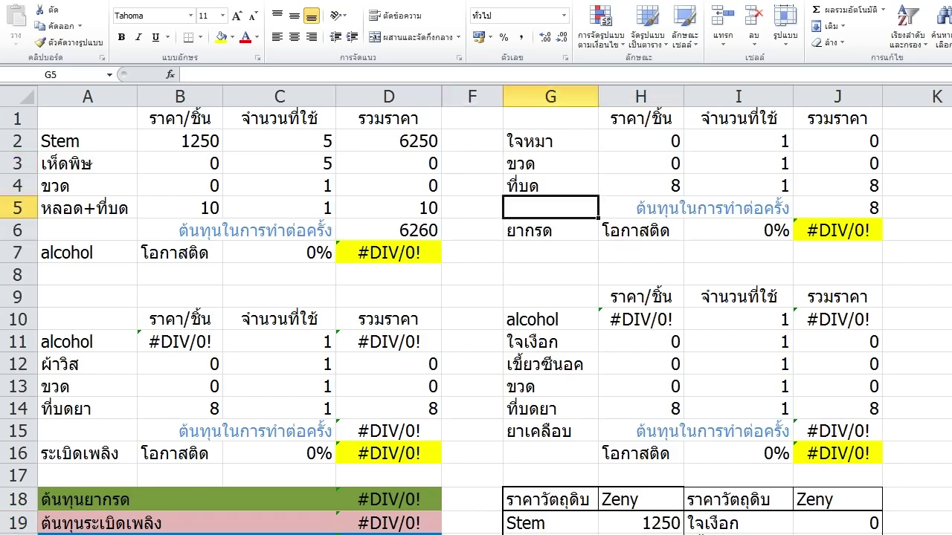
Set the เห็ดพิษ price in H20 of the raw material table to 200 and check the per-batch cost in D6
left_click(280, 141)
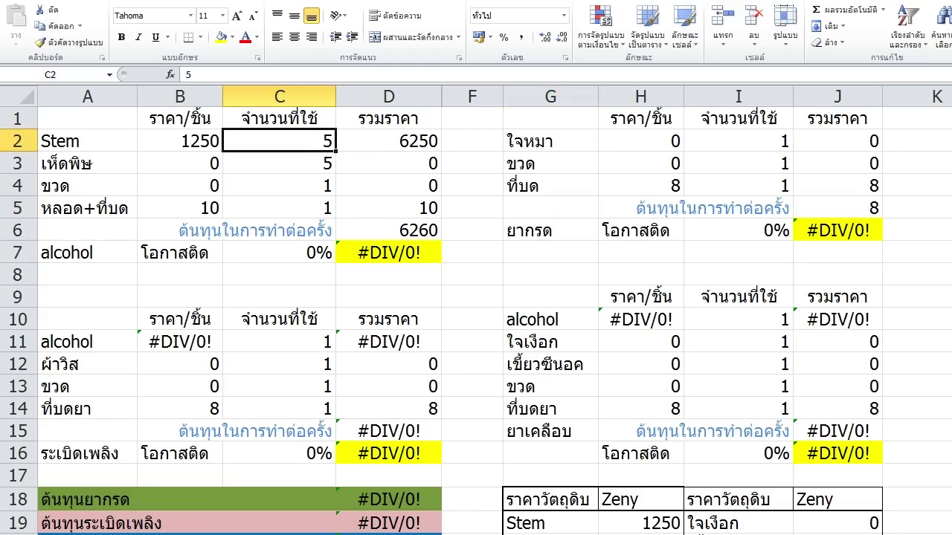
left_click(641, 534)
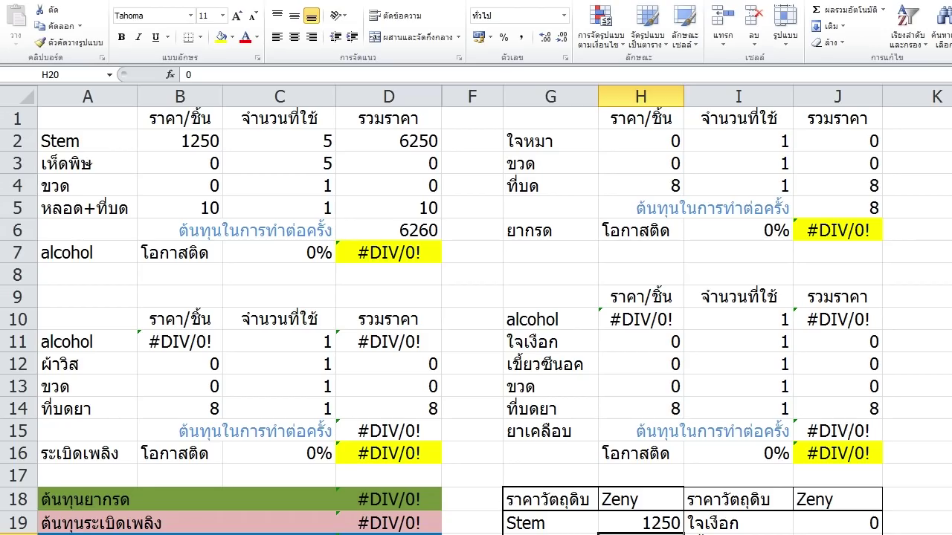
type("200")
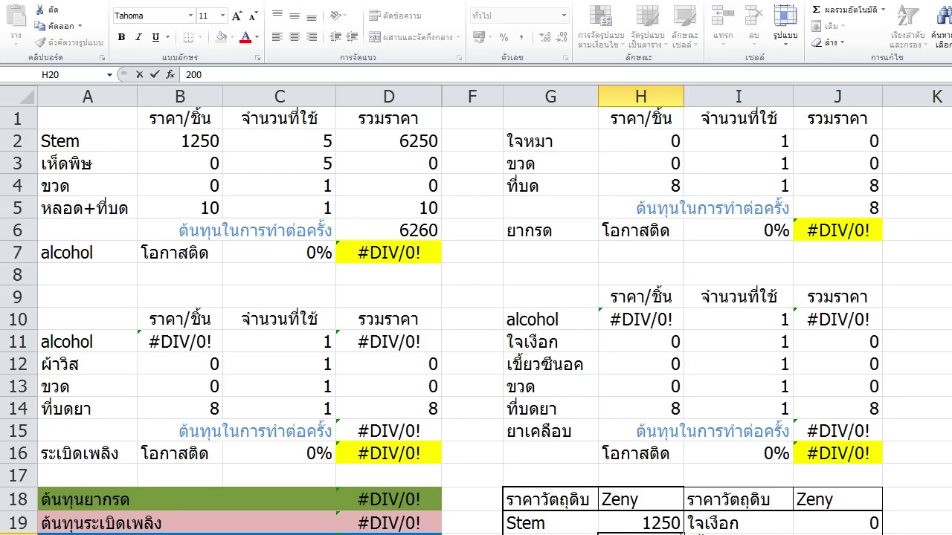
key("Return")
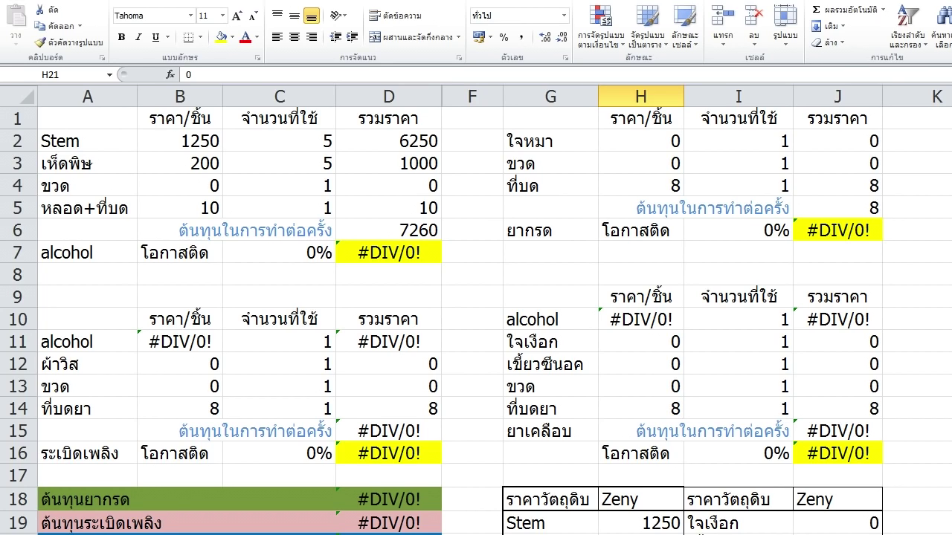
left_click(389, 231)
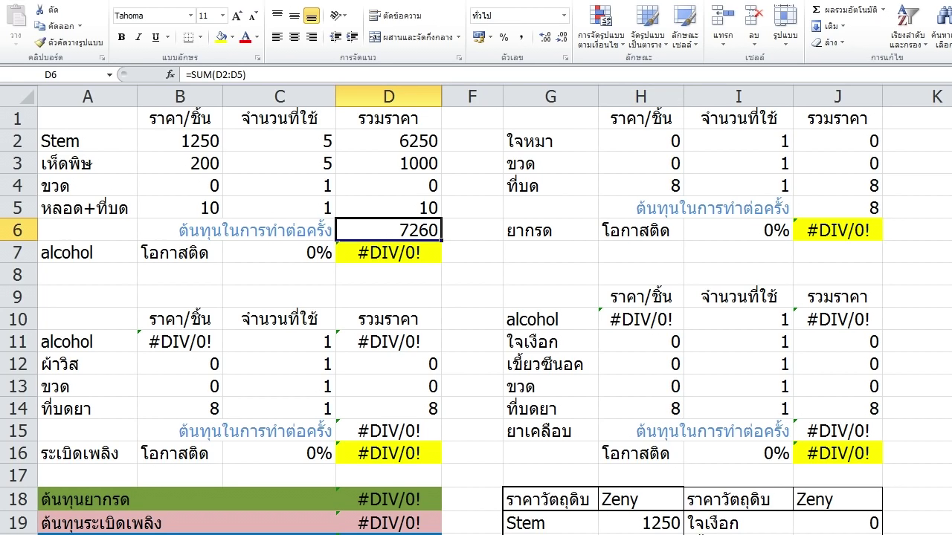
Set the ขวด price in H21 of the raw material table to 1100
left_click(180, 186)
left_click(641, 534)
key("Down")
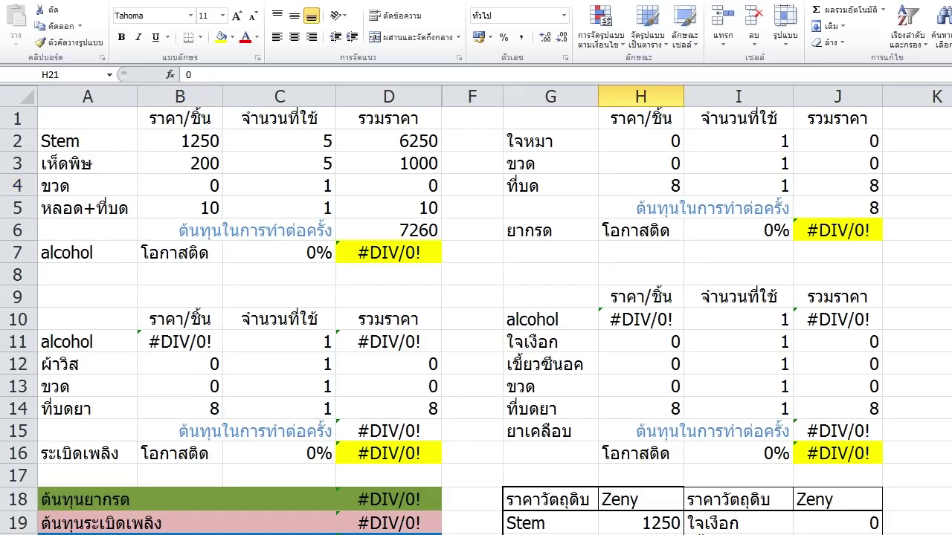
type("1100")
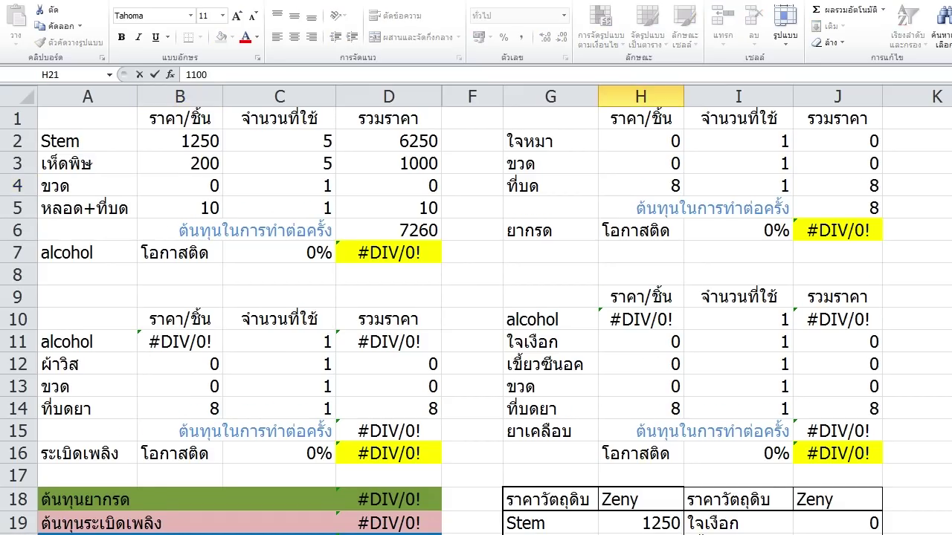
key("Return")
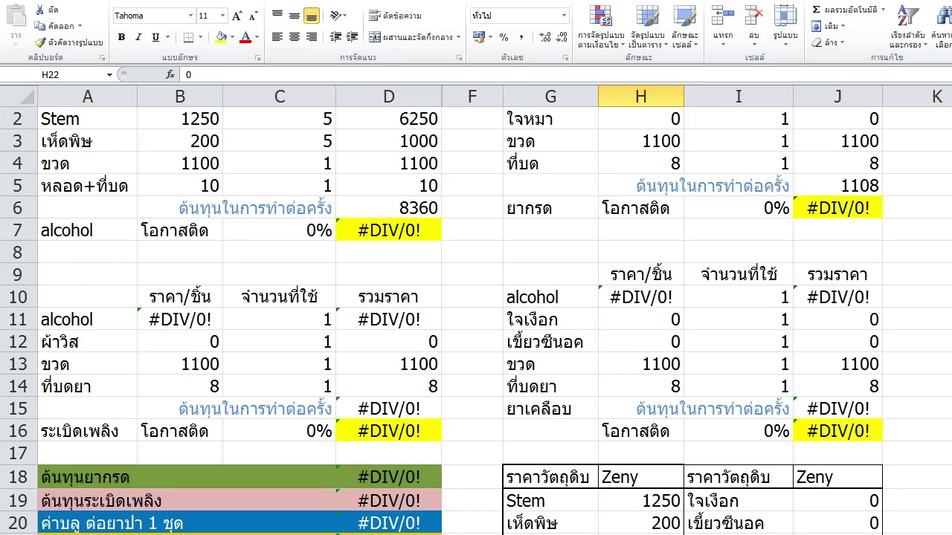
Review the price and quantity of the ขวด and หลอด+ที่บด rows in the alcohol block, and the total formula in D5
left_click(180, 186)
left_click(180, 163)
scroll(476, 321, "up", 1)
key("Right")
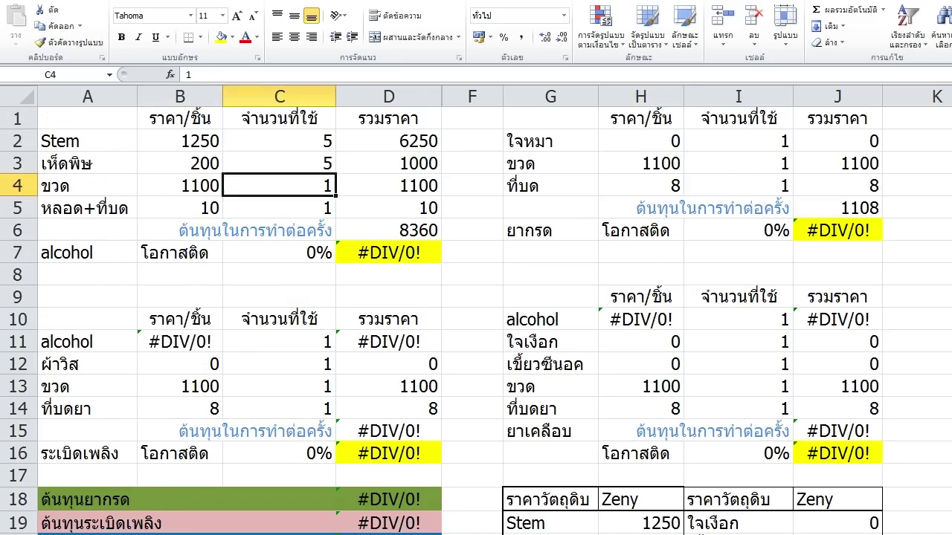
left_click(180, 208)
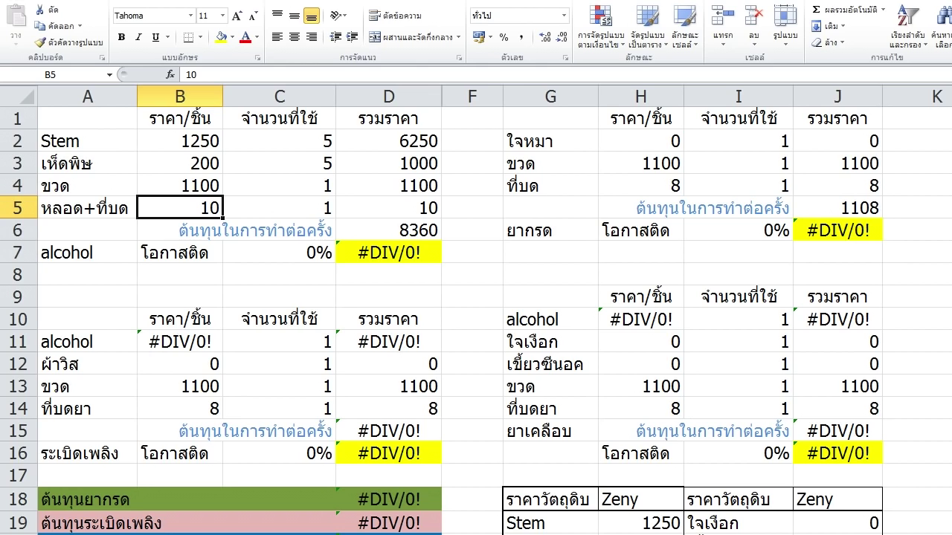
left_click(280, 208)
left_click(180, 208)
left_click(280, 209)
left_click(389, 208)
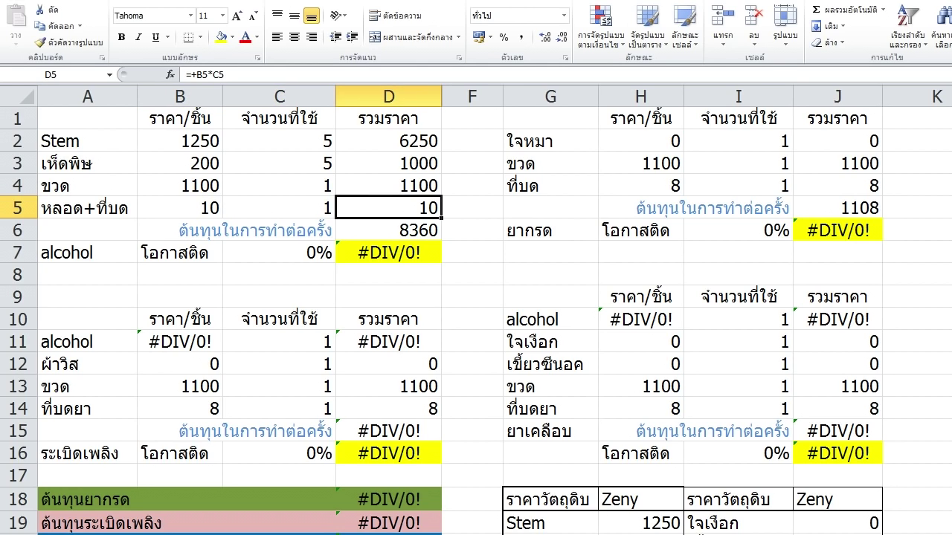
Examine the ขวด total formula in D4 and how D6 sums the row totals D2:D5
left_click(389, 186)
key("F2")
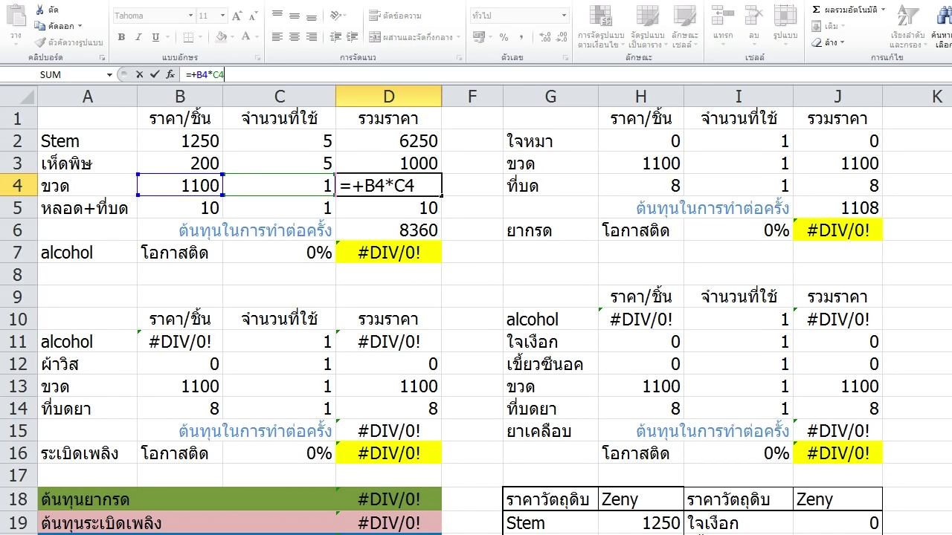
key("Escape")
left_click_drag(388, 141, 388, 208)
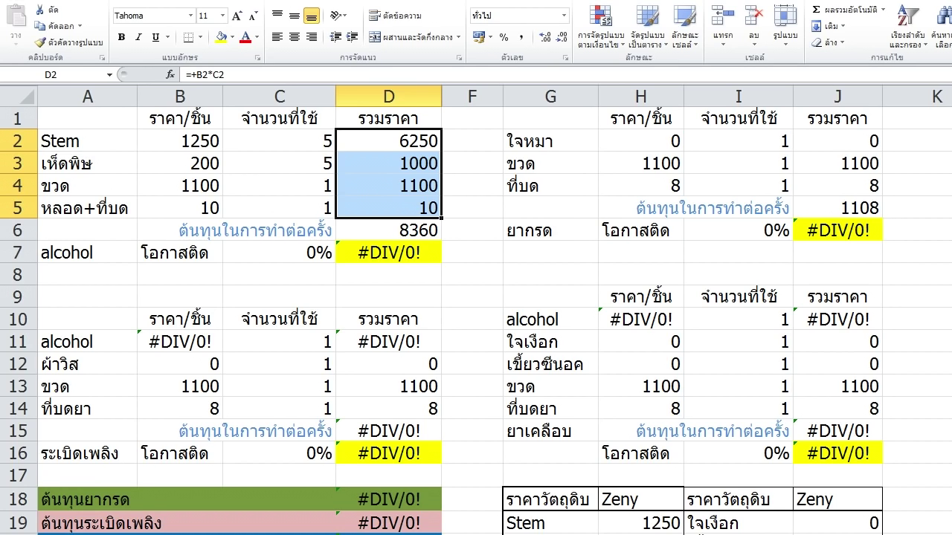
left_click(389, 230)
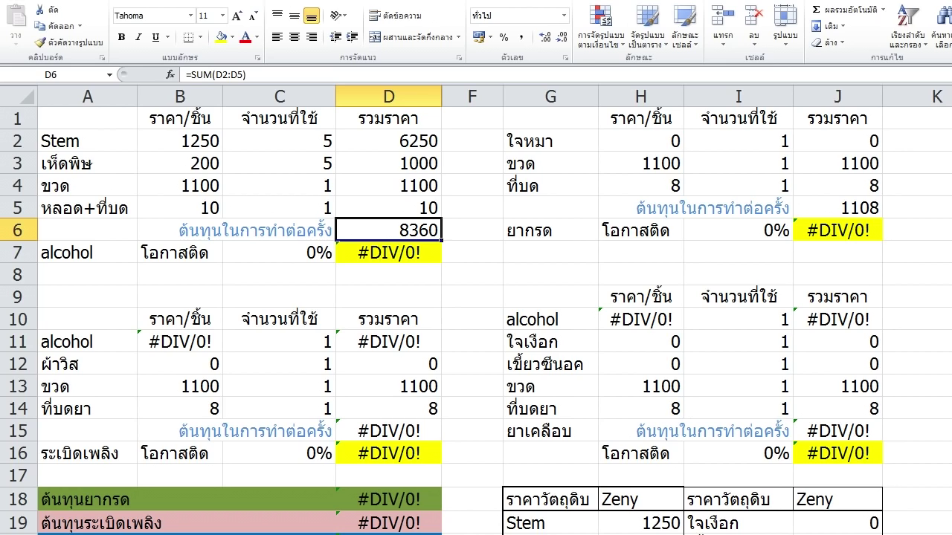
Check the alcohol success chance in C7 and the cost formula beside it in D7
left_click(280, 252)
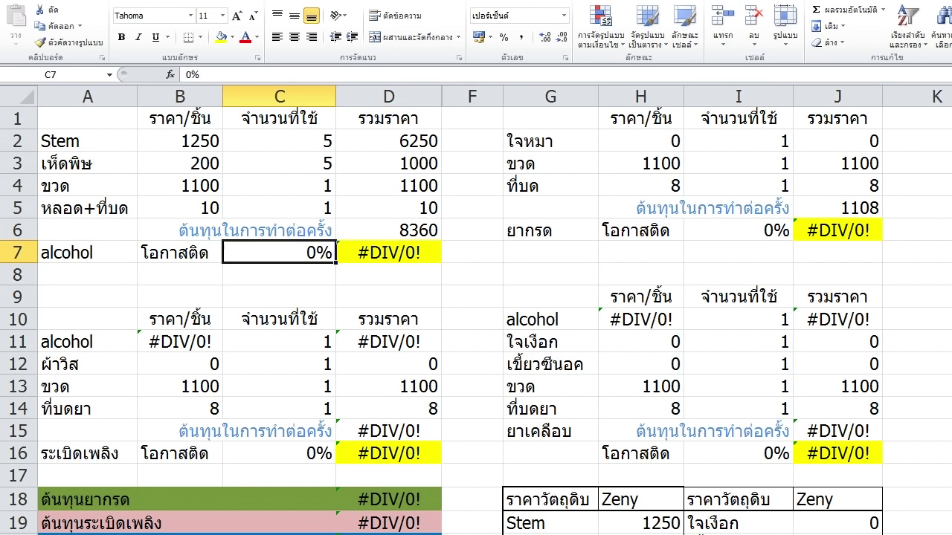
key("Right")
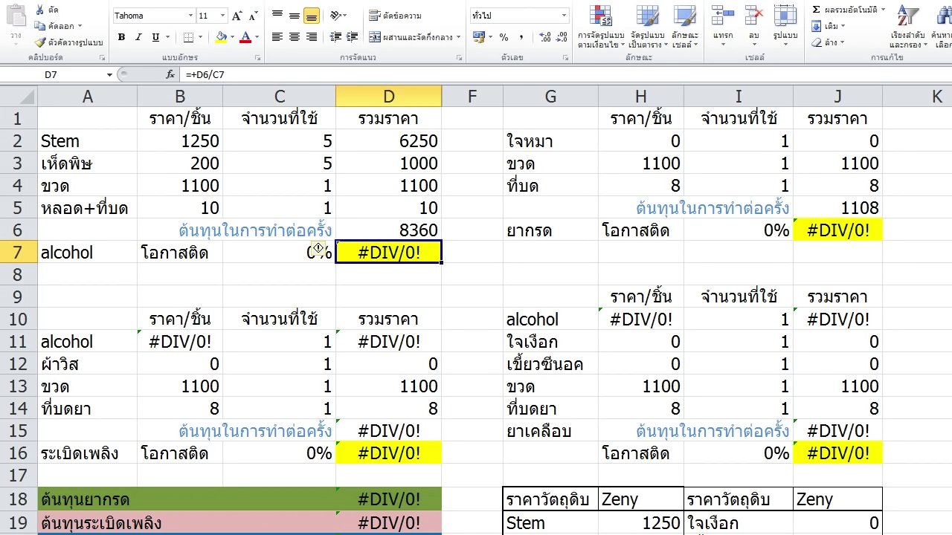
key("Up")
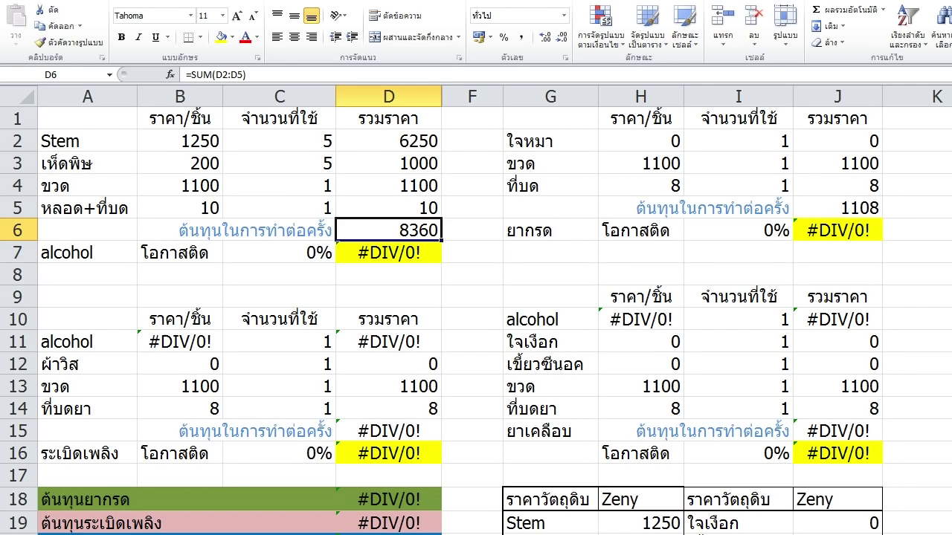
Try an alcohol success chance of 100% in C7, check the cost in D7 and undo the entry
left_click(279, 253)
type("100")
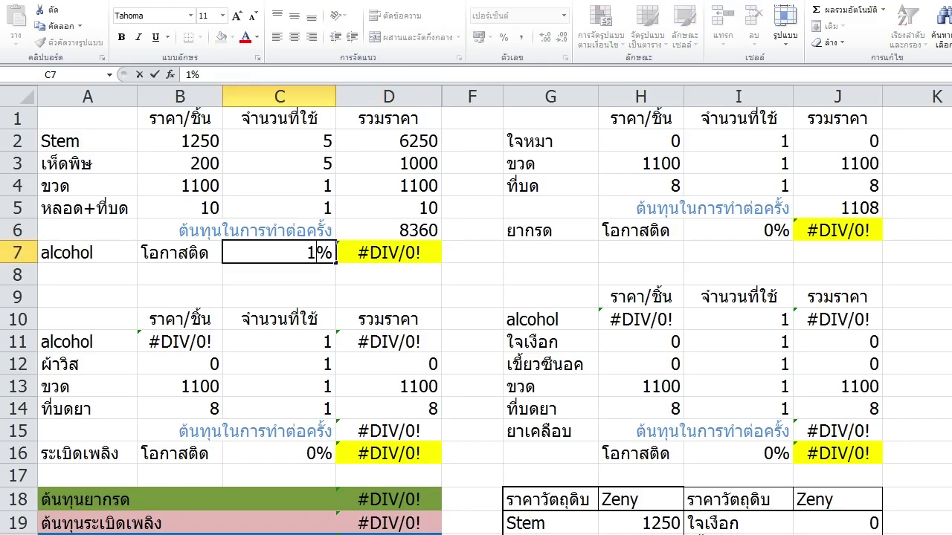
key("Return")
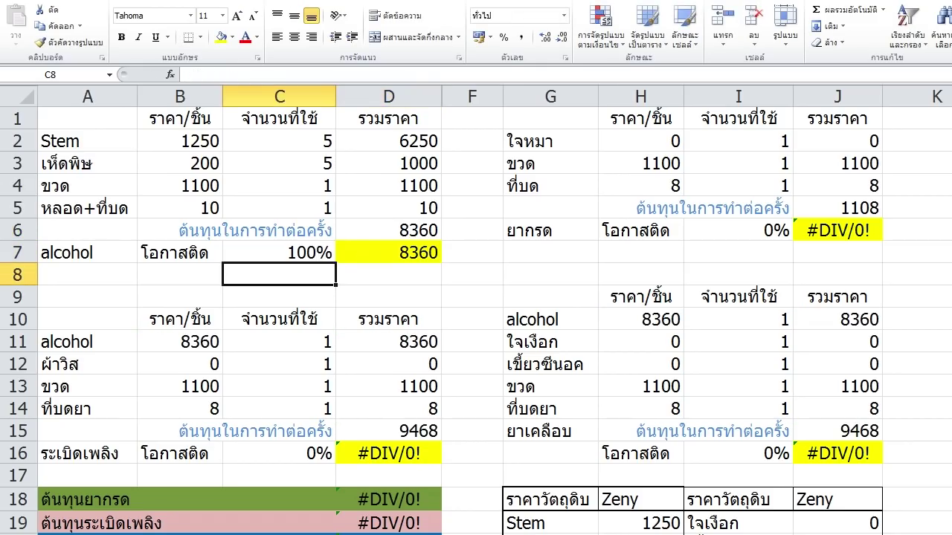
left_click(389, 253)
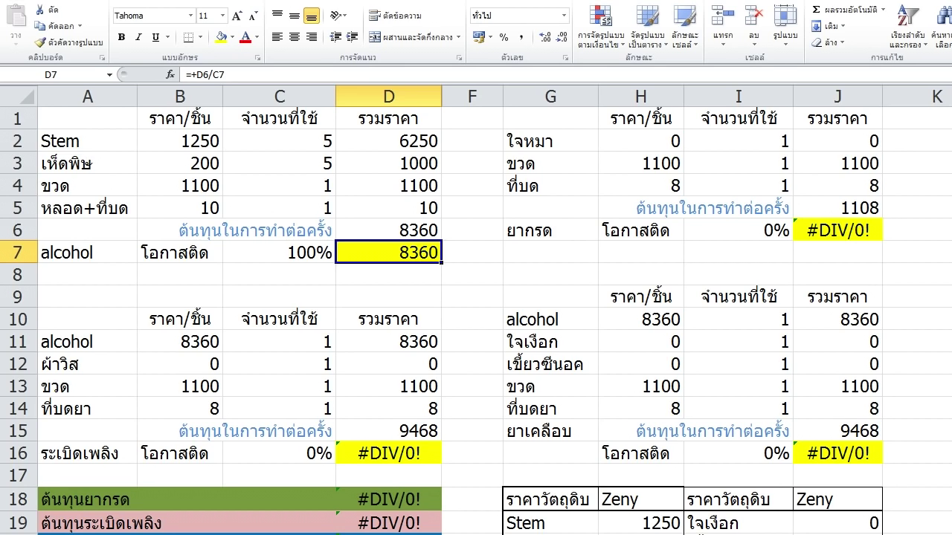
key("ctrl+z")
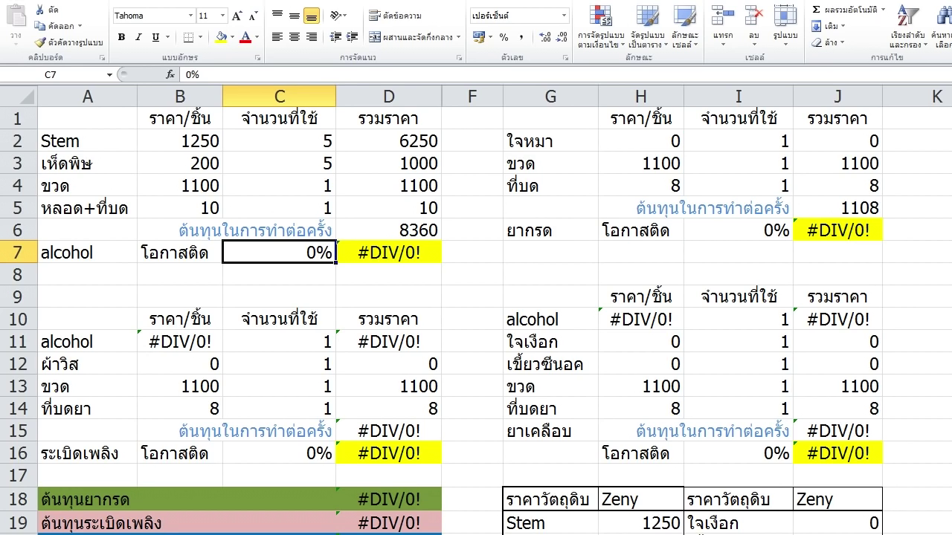
Trace how the alcohol cost formula in D7 divides the per-batch cost in D6 by the success chance in C7
left_click(472, 253)
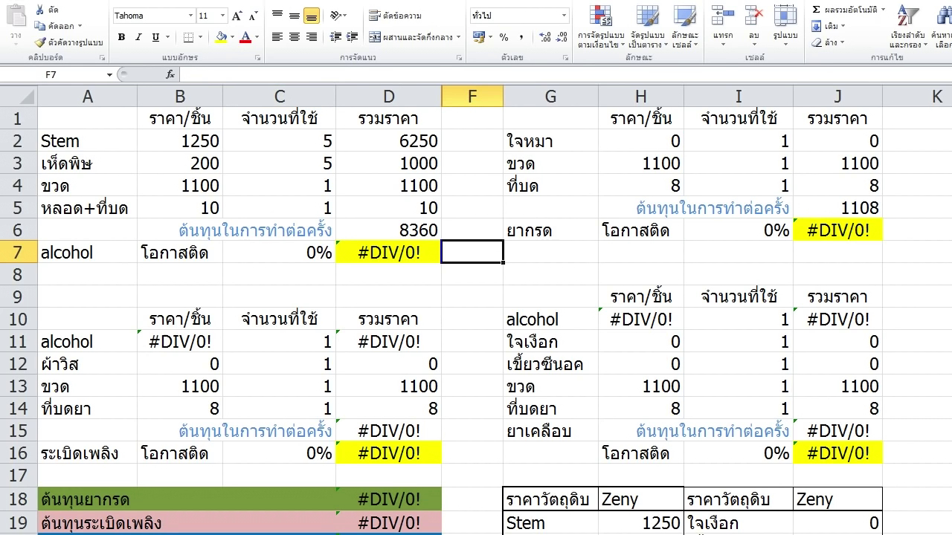
left_click(388, 230)
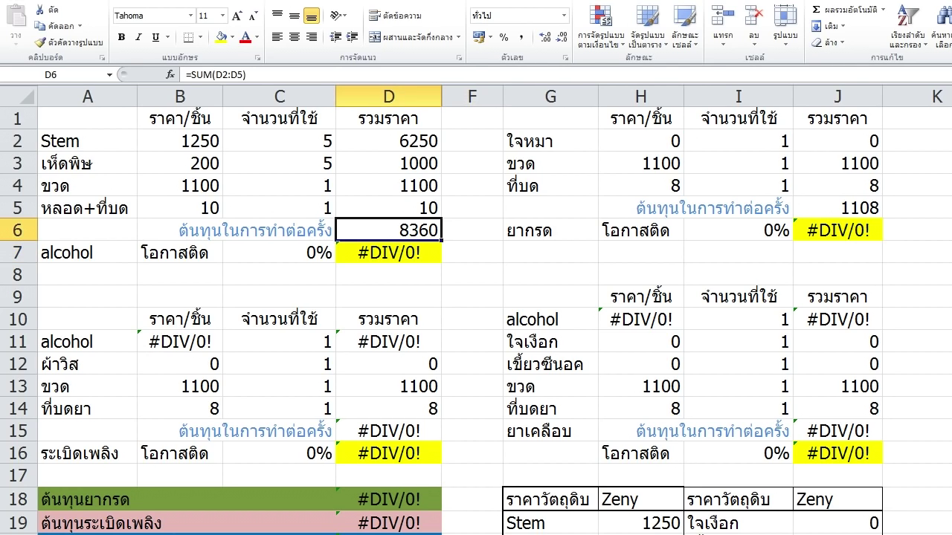
left_click(279, 252)
left_click(472, 253)
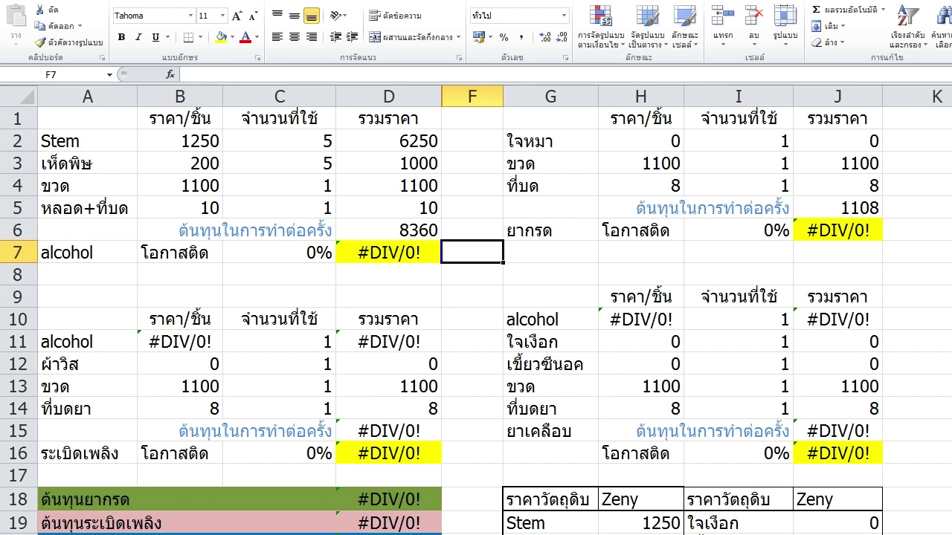
key("Left")
key("F2")
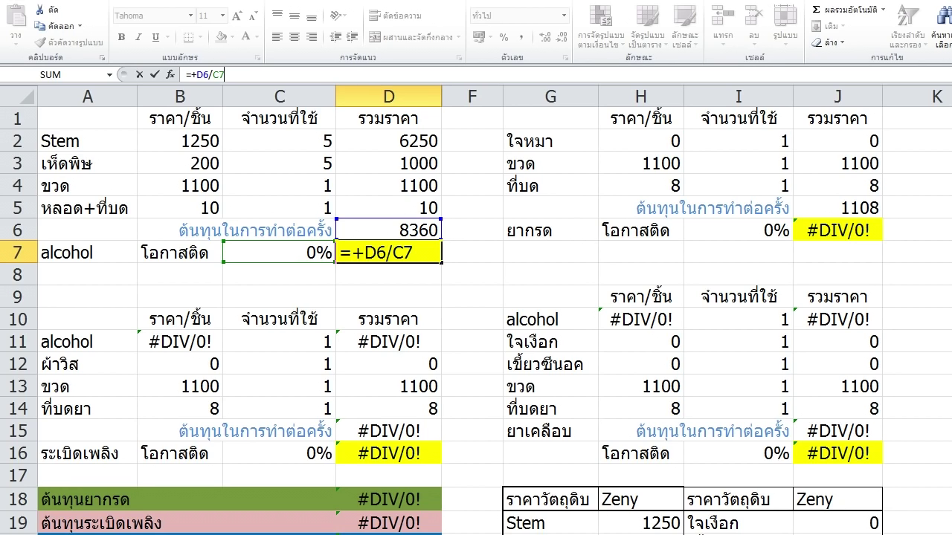
key("Escape")
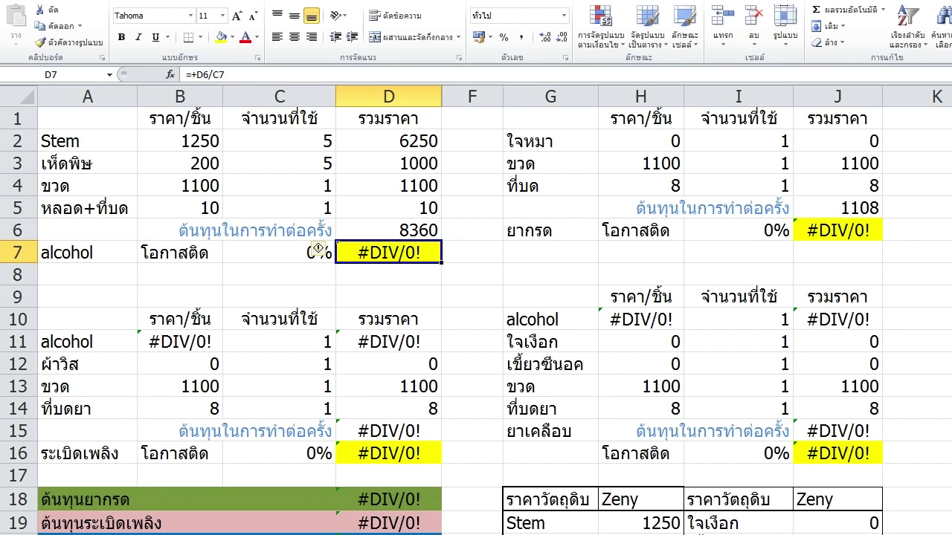
key("Down")
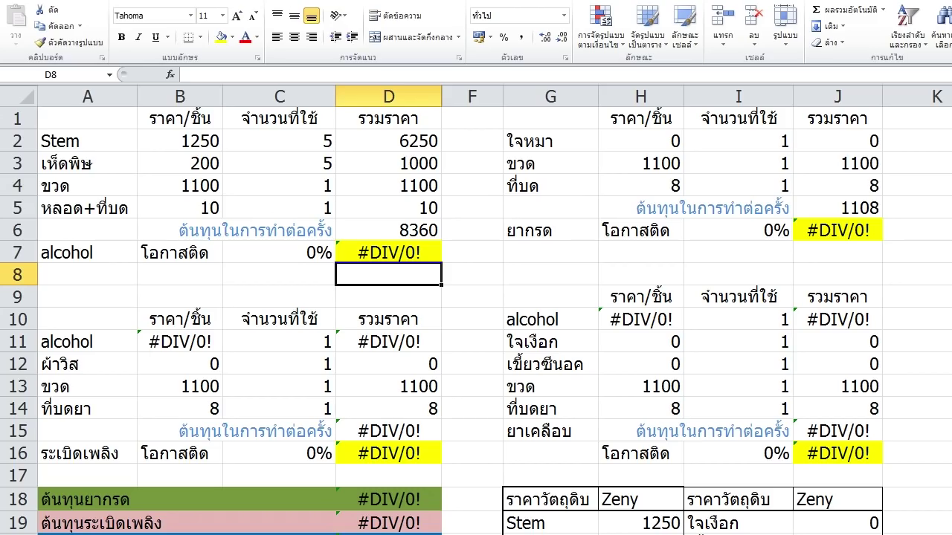
Enter an example cost of 10000 in C8, below the alcohol success chance
key("Left")
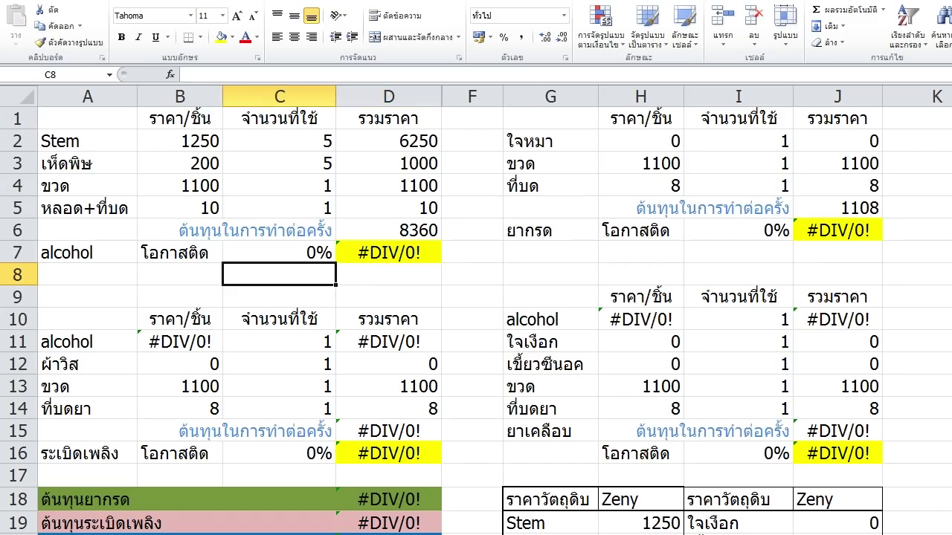
type("10000")
key("Tab")
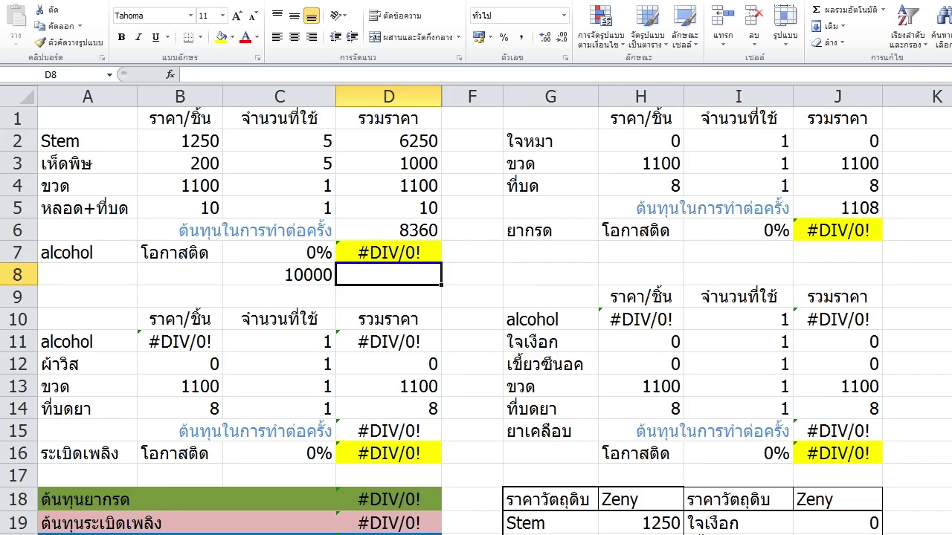
Replace the per-batch alcohol cost formula in D6 with an example value of 10000
key("Up")
key("Up")
type("10000")
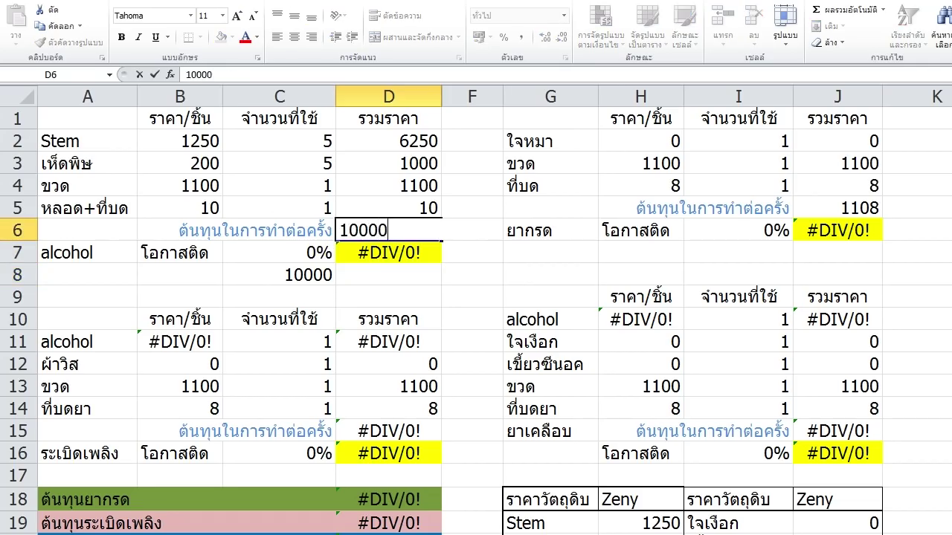
key("Return")
key("Down")
key("Left")
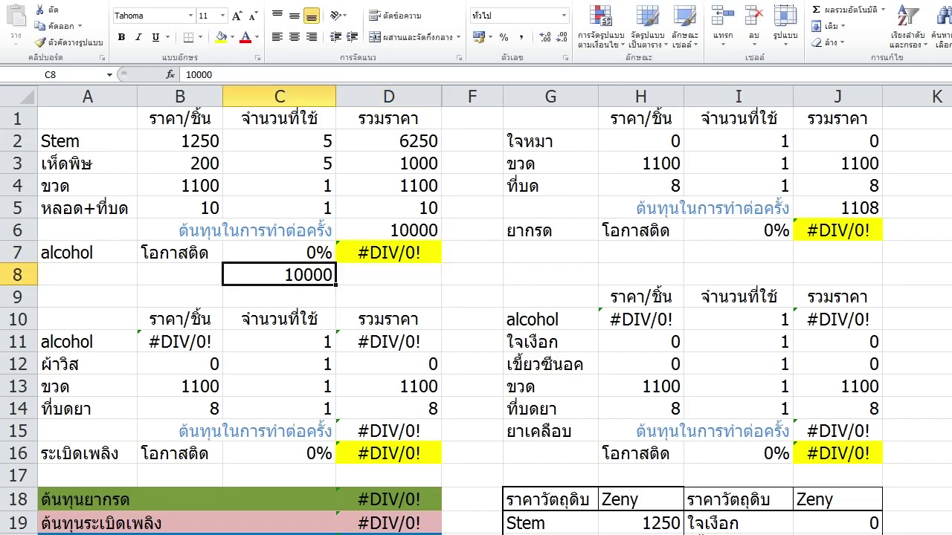
key("Right")
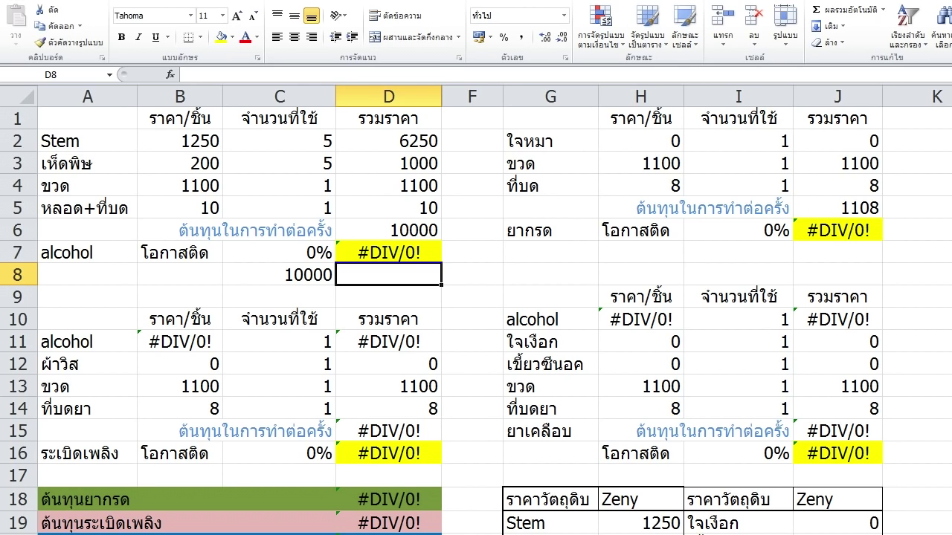
Set the alcohol success chance in C7 to 80% and check the cost in D7
left_click(279, 253)
type("80")
key("Return")
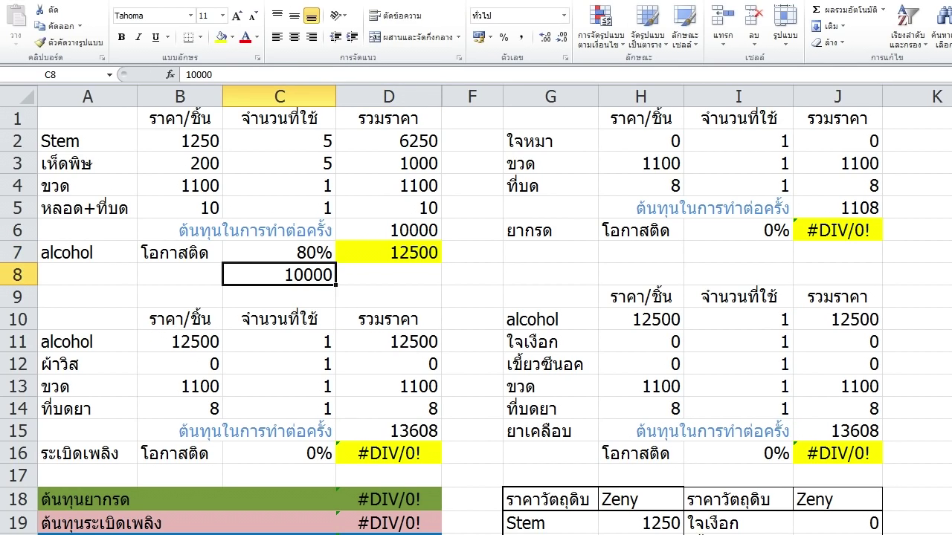
key("Right")
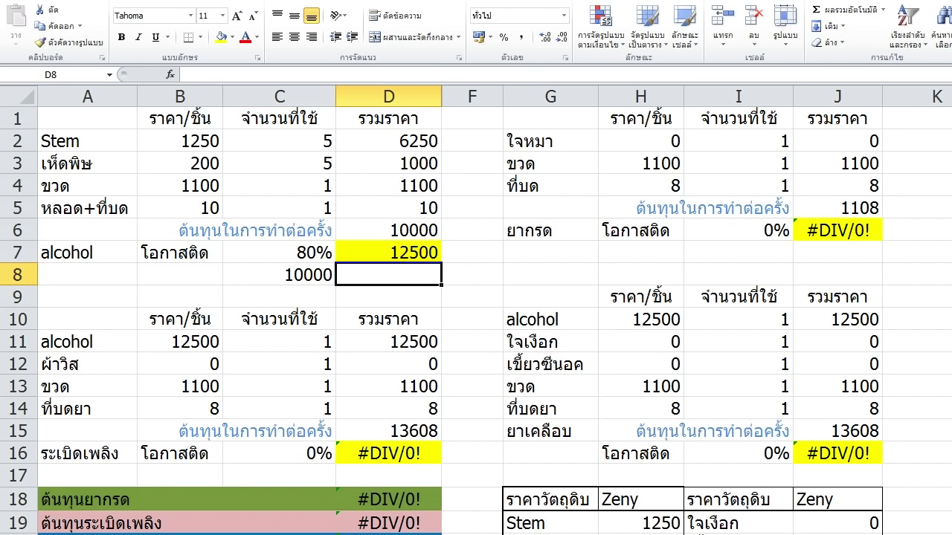
key("Up")
key("Down")
Enter 5 in D8 as the example potion count, and replace it with 4
type("5")
key("Tab")
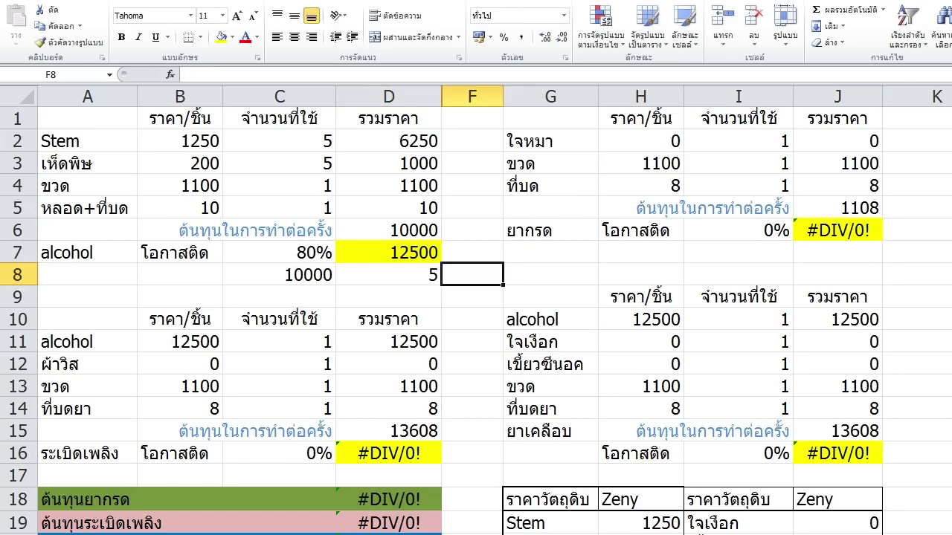
left_click(388, 275)
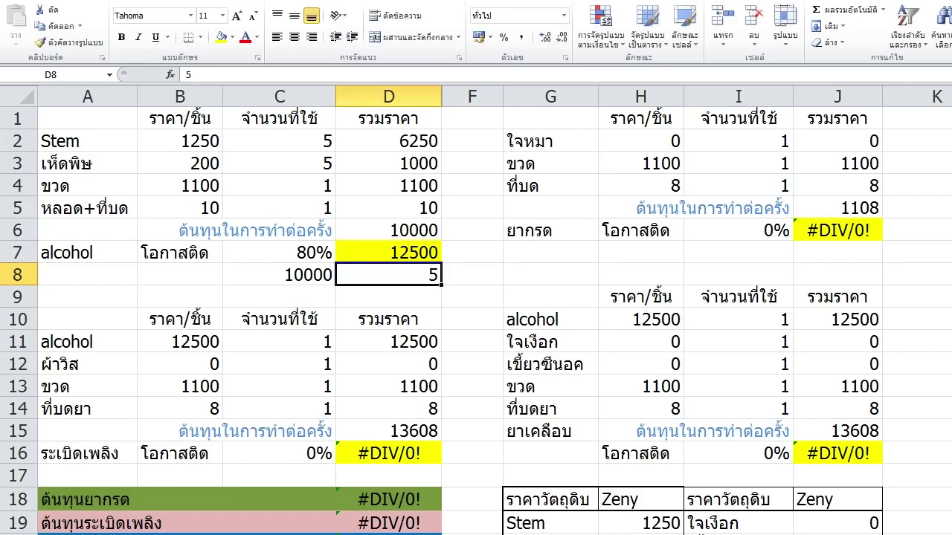
type("4")
key("Tab")
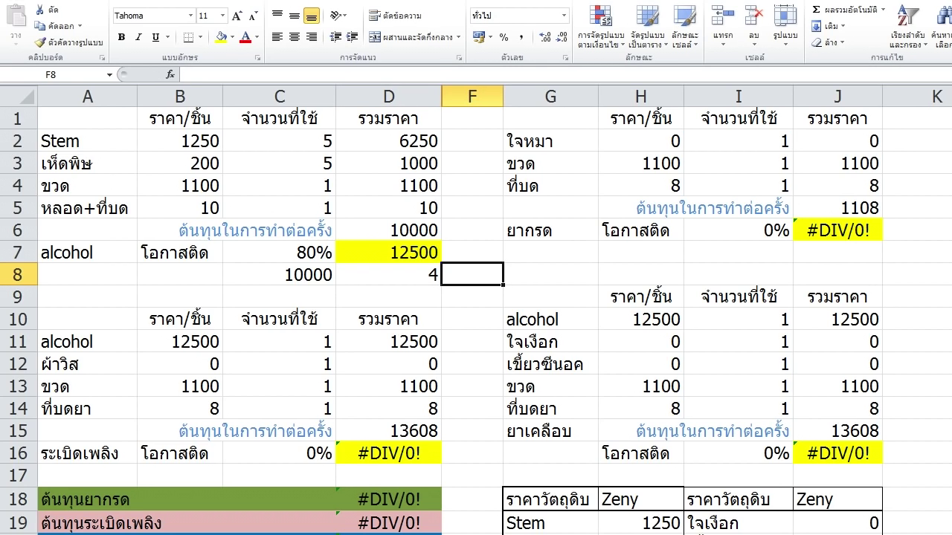
key("Left")
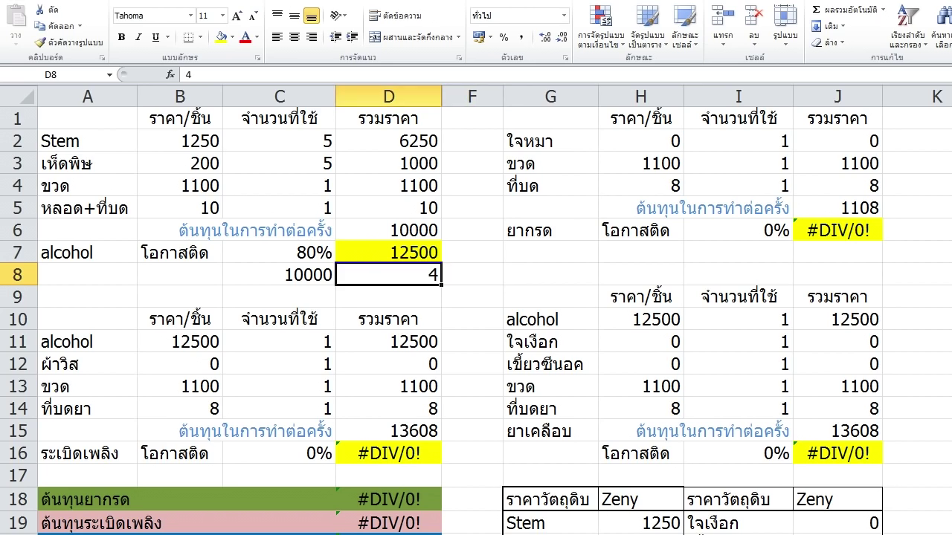
Change the example cost in C8 to 50000
key("Right")
key("Left")
key("Left")
type("50000")
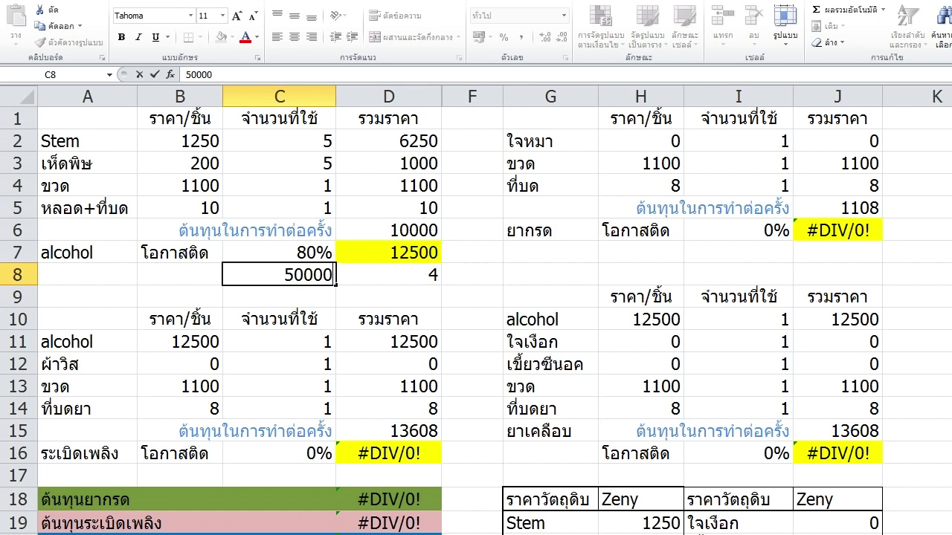
key("Return")
key("Up")
key("Right")
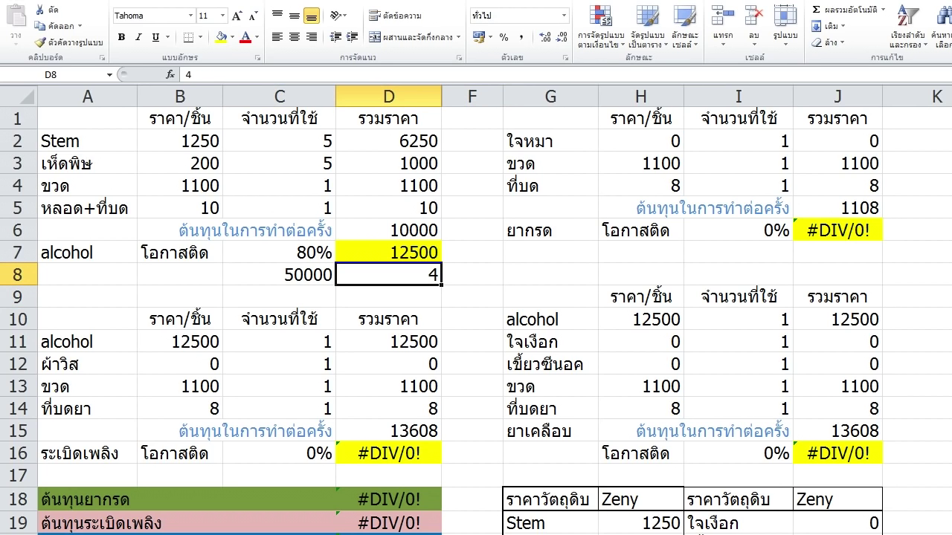
Enter a formula in F8 that divides the example cost in C8 by the count in D8
left_click(472, 275)
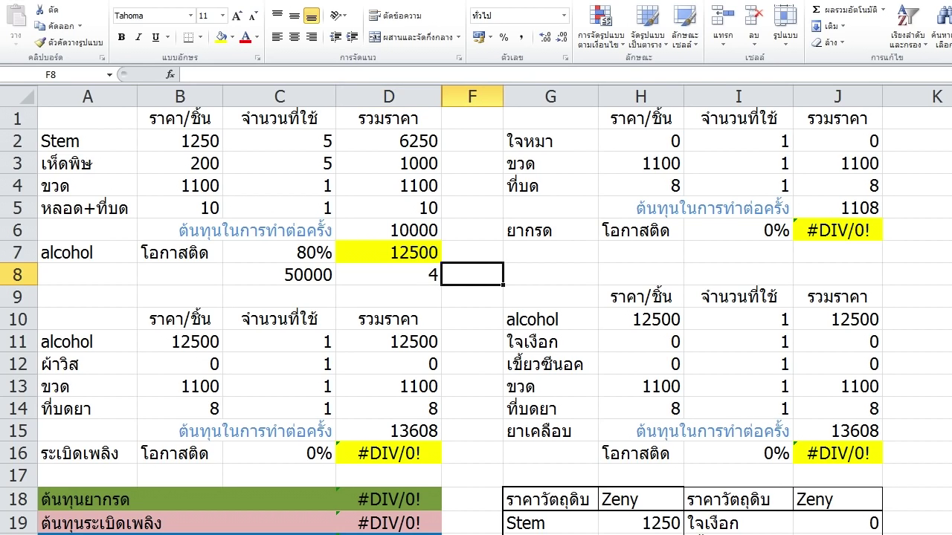
type("+")
left_click(279, 275)
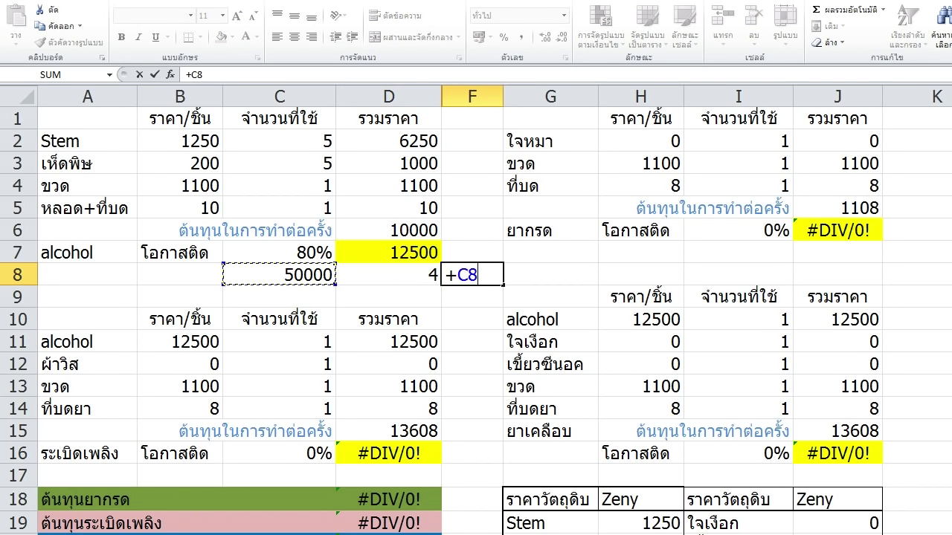
type("/")
left_click(388, 275)
key("Return")
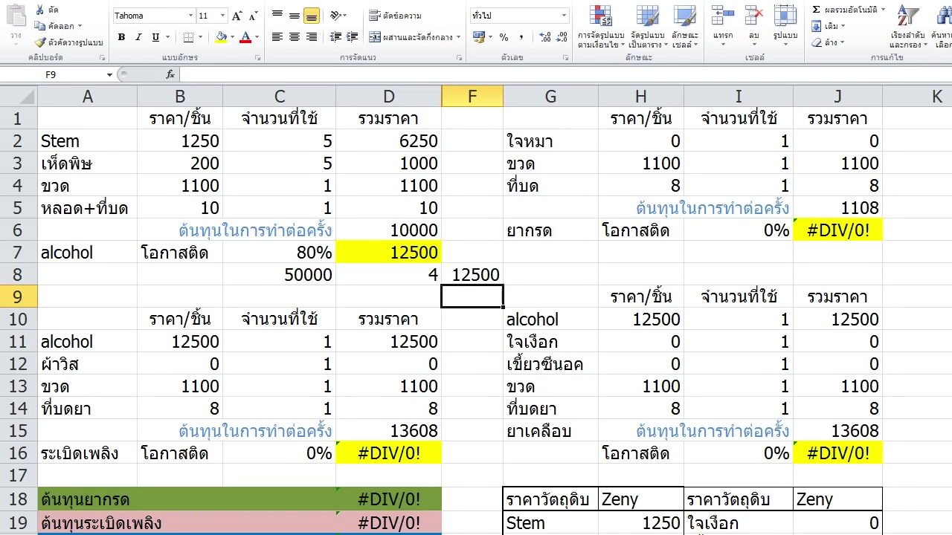
Check the alcohol cost formula in D7 and clear the example calculation in C8:F8
key("Up")
key("Up")
key("Left")
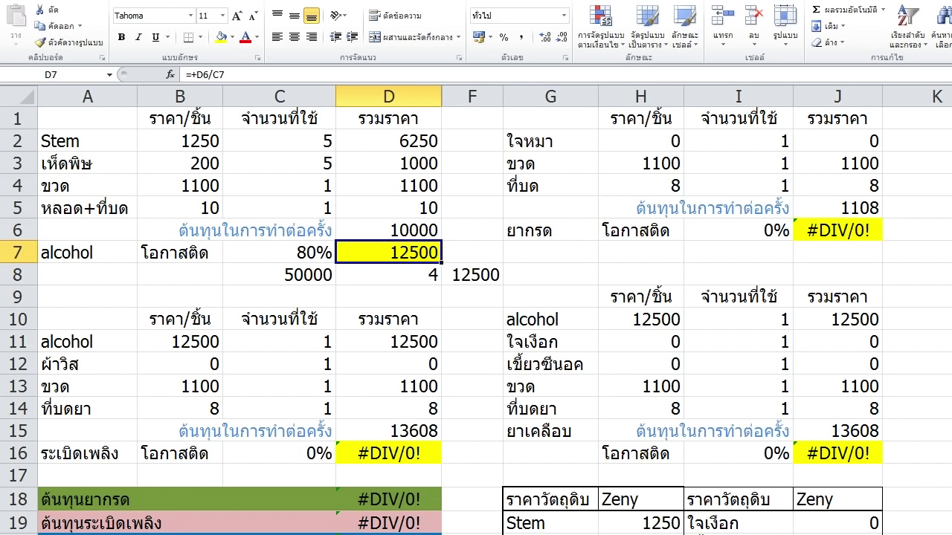
key("Down")
key("Left")
key("shift+Right")
key("shift+Right")
key("Delete")
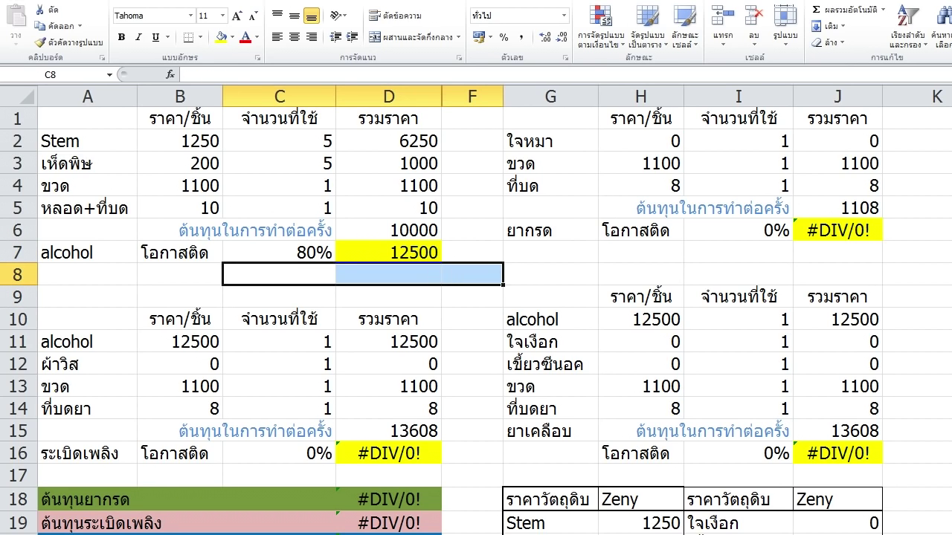
Undo the clearing of the example calculation in C8:F8
key("shift+Left")
key("shift+Left")
key("Up")
key("Right")
key("Left")
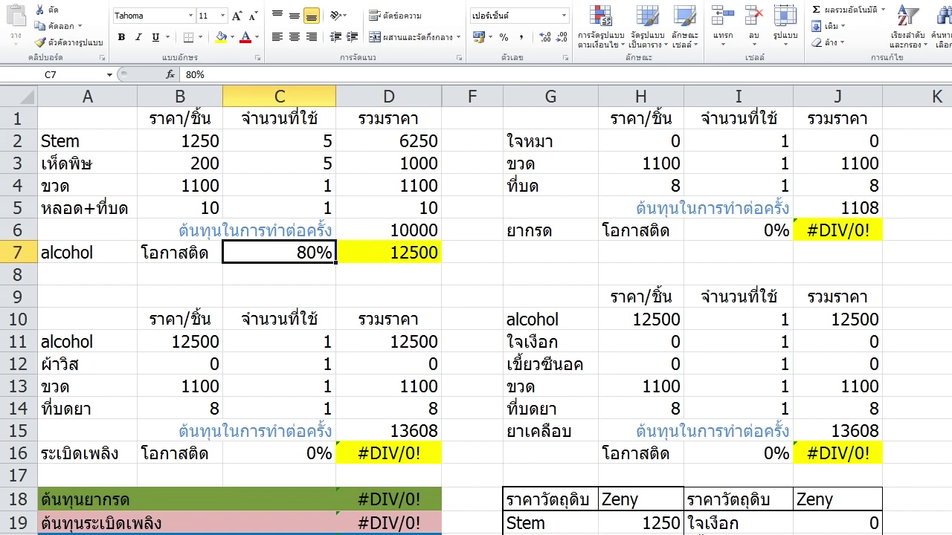
key("Down")
key("Right")
key("Up")
key("ctrl+z")
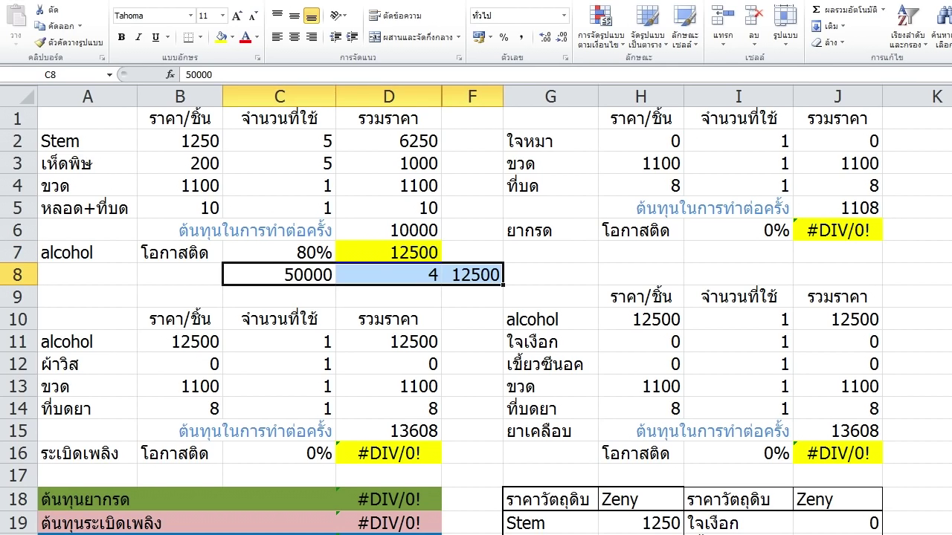
Compare the example cost and count in C8:D8 with the alcohol success chance, unit cost and per-batch cost in C7, D7 and D6
key("Up")
key("Down")
key("Right")
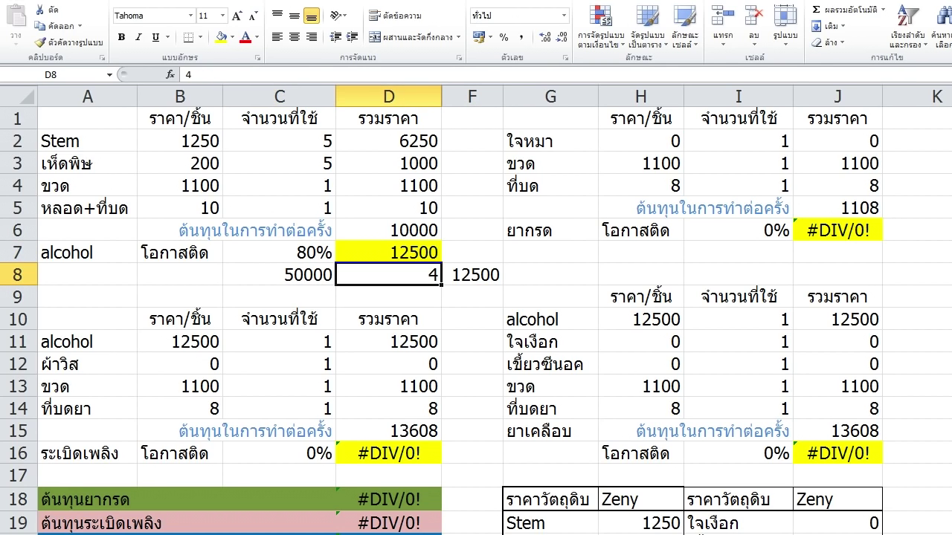
key("Up")
key("Left")
key("Down")
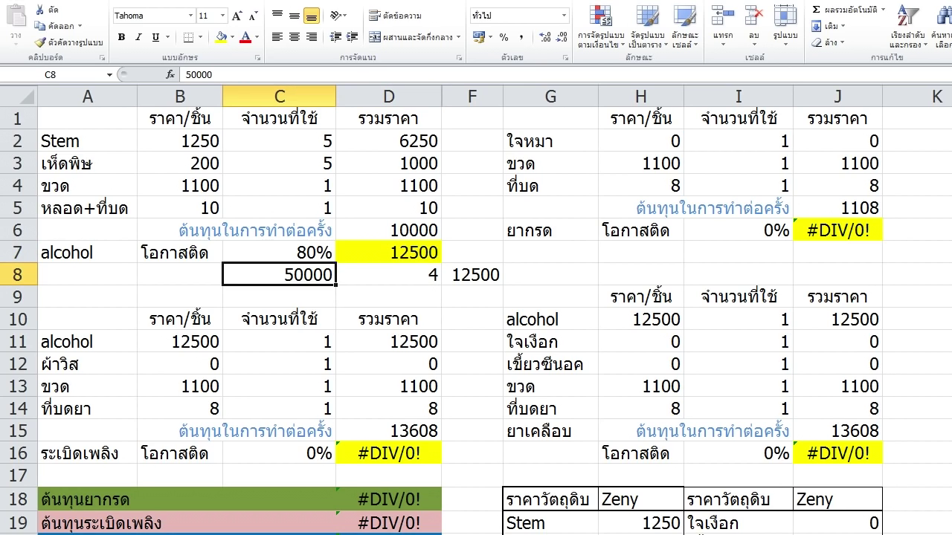
key("Up")
key("Right")
key("Down")
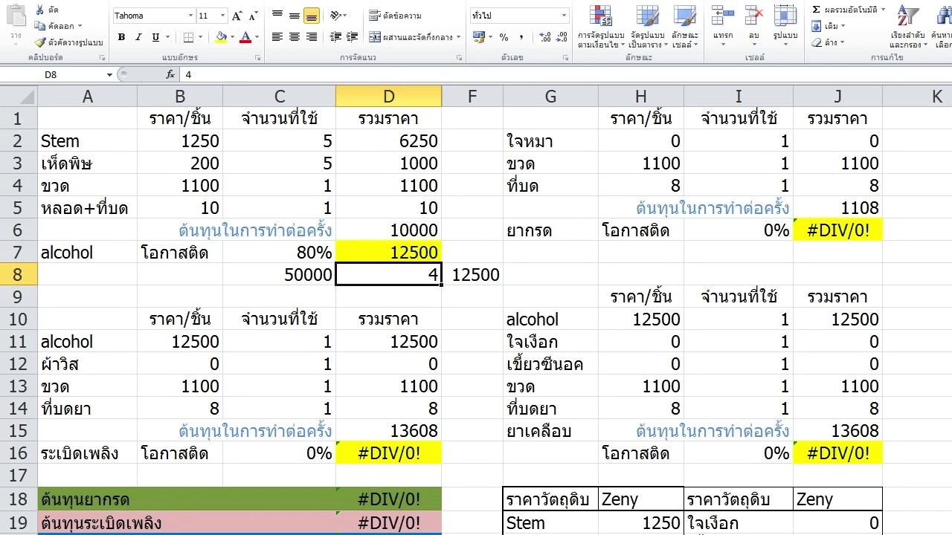
key("Up")
key("Left")
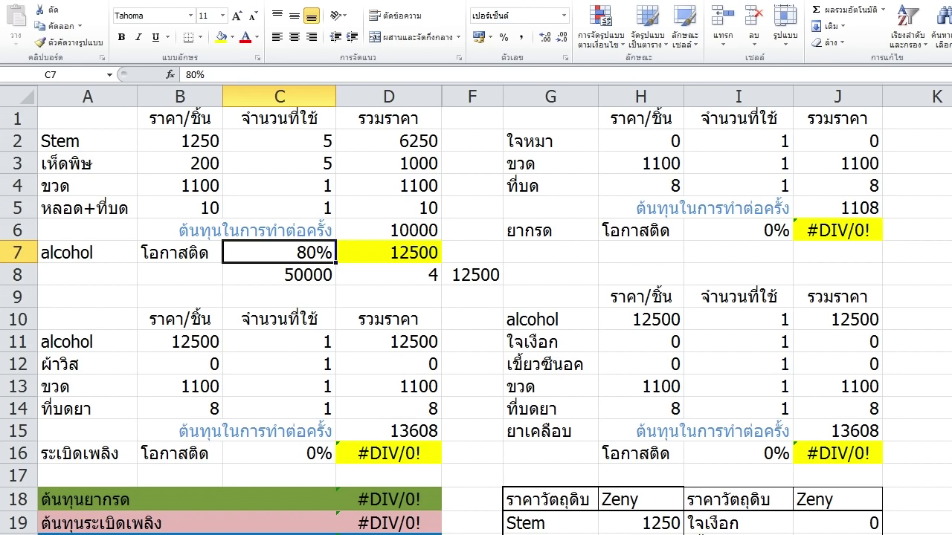
key("Right")
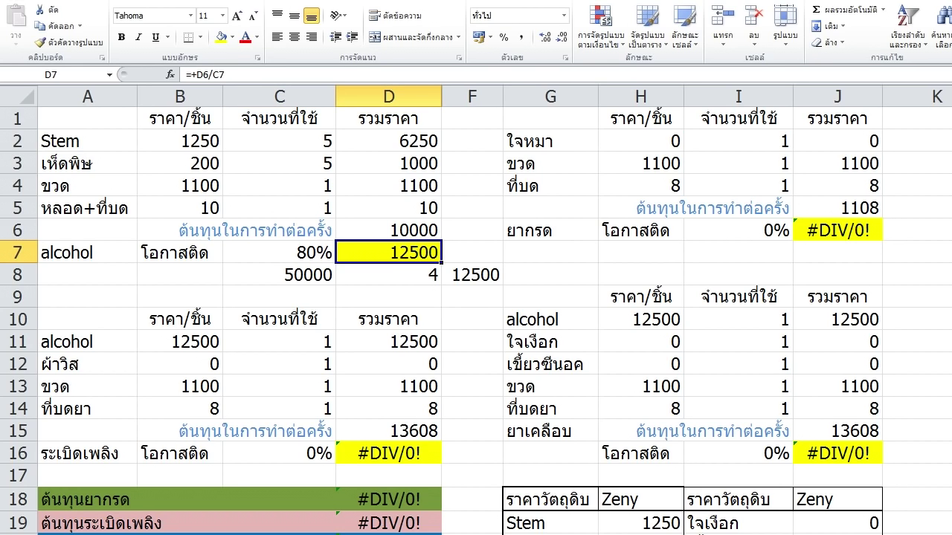
key("Up")
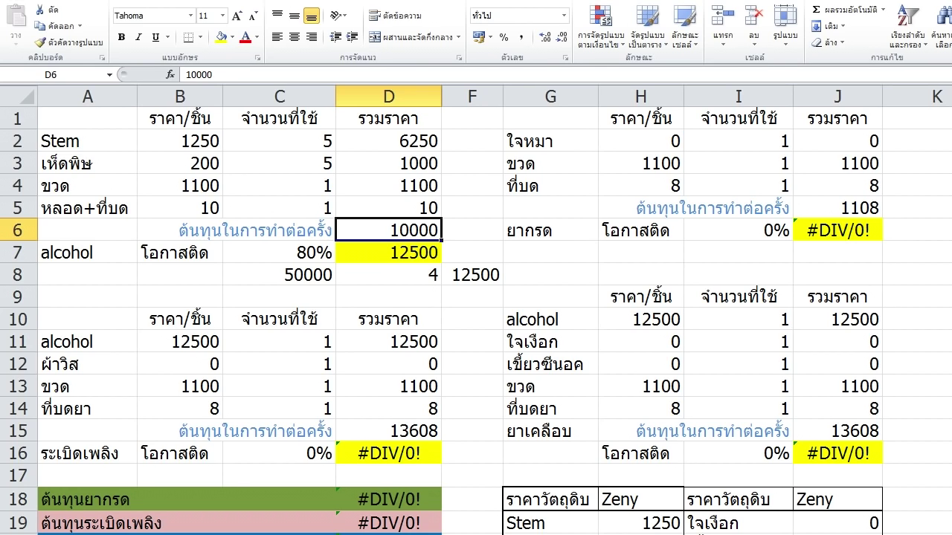
Clear the example calculation from C8:F8
left_click(388, 253)
left_click(388, 231)
key("Down")
key("Down")
key("Left")
key("shift+Right")
key("shift+Right")
key("Delete")
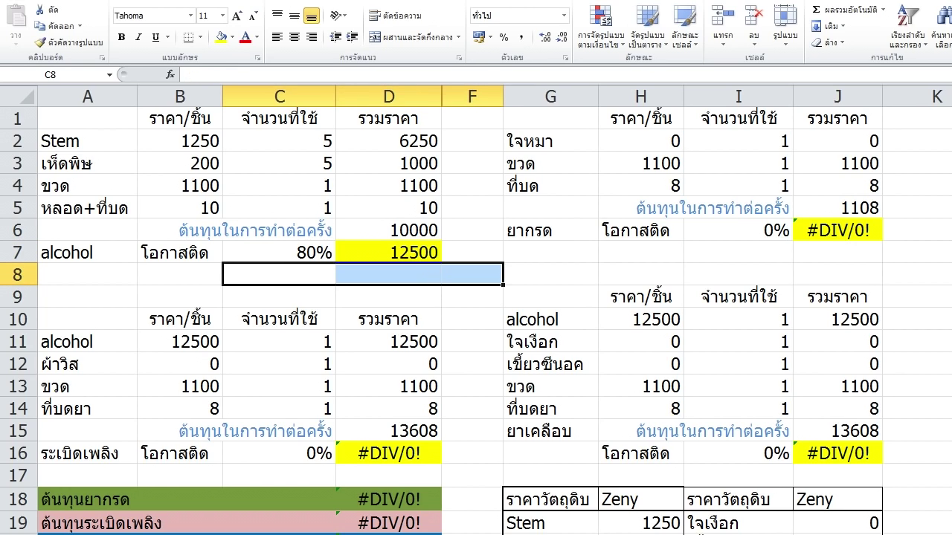
Reset the alcohol success chance in C7 to 0%
left_click(280, 253)
type("0")
key("Tab")
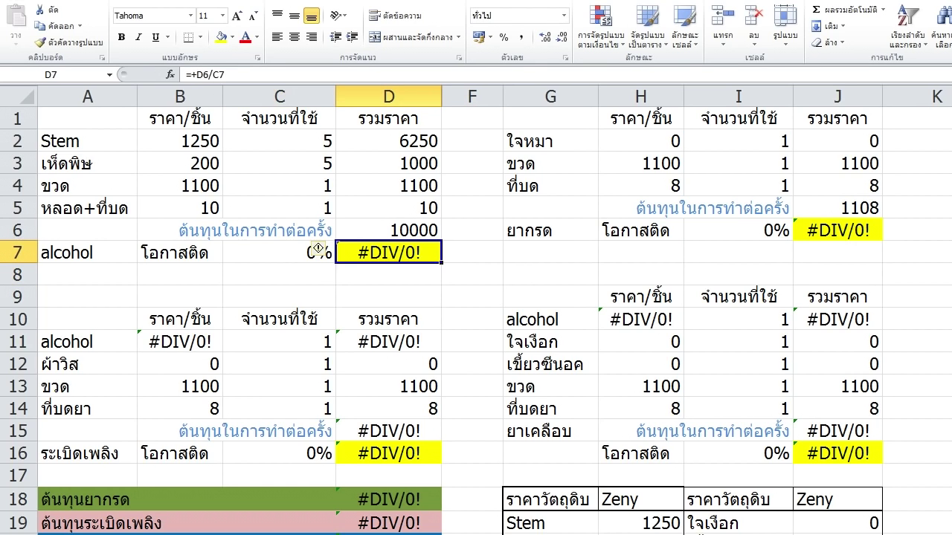
Restore the per-batch alcohol cost in D6 as an AutoSum of D2:D5
key("Up")
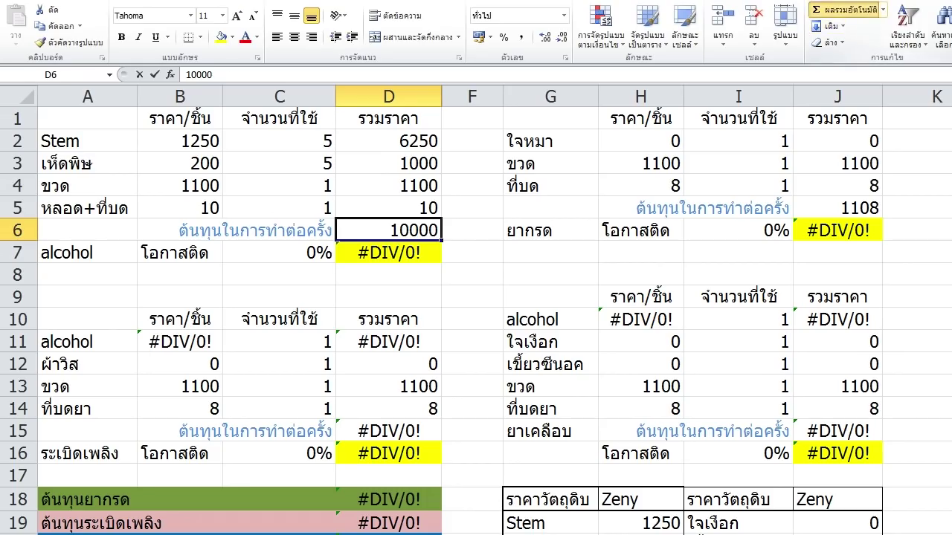
left_click(856, 9)
key("Return")
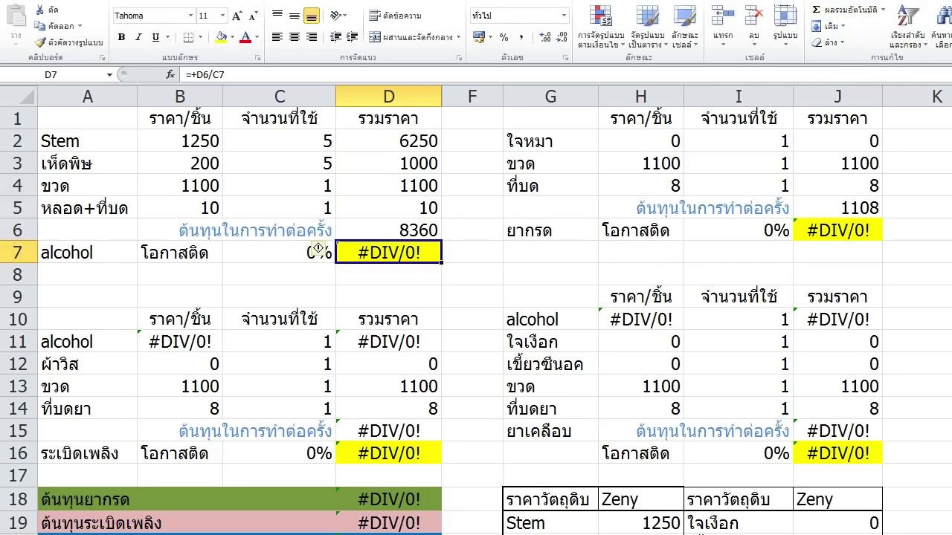
Set the alcohol success chance in C7 to 85% and check the cost in D7 against the per-batch cost in D6
left_click(317, 248)
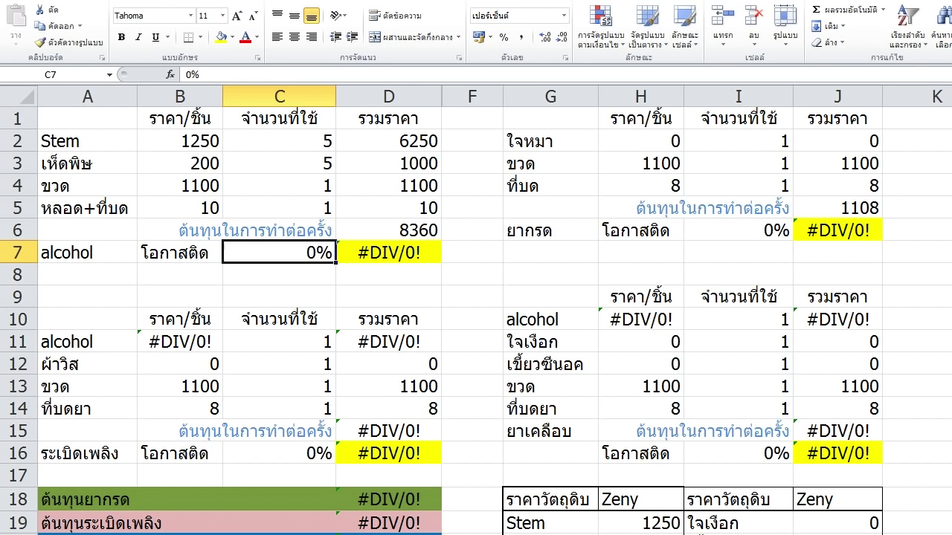
type("85")
key("Return")
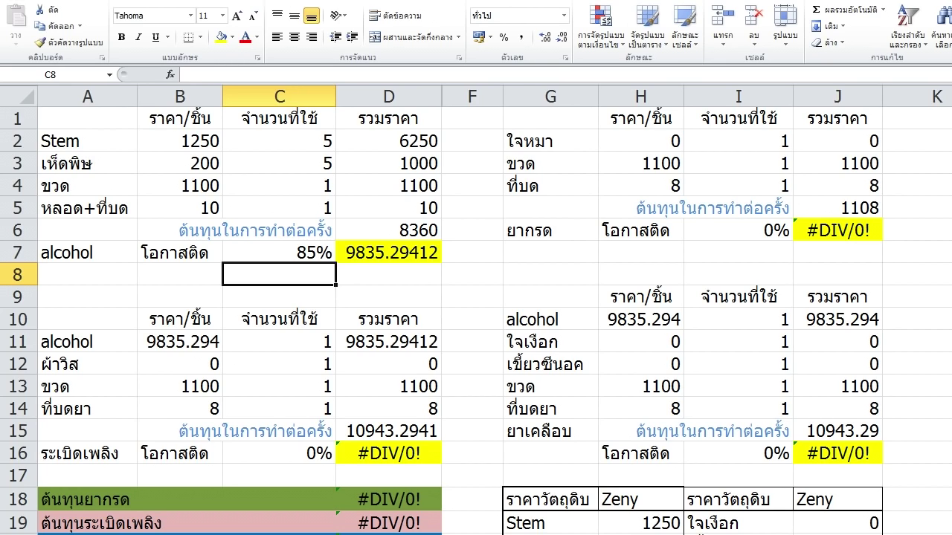
key("Up")
key("Right")
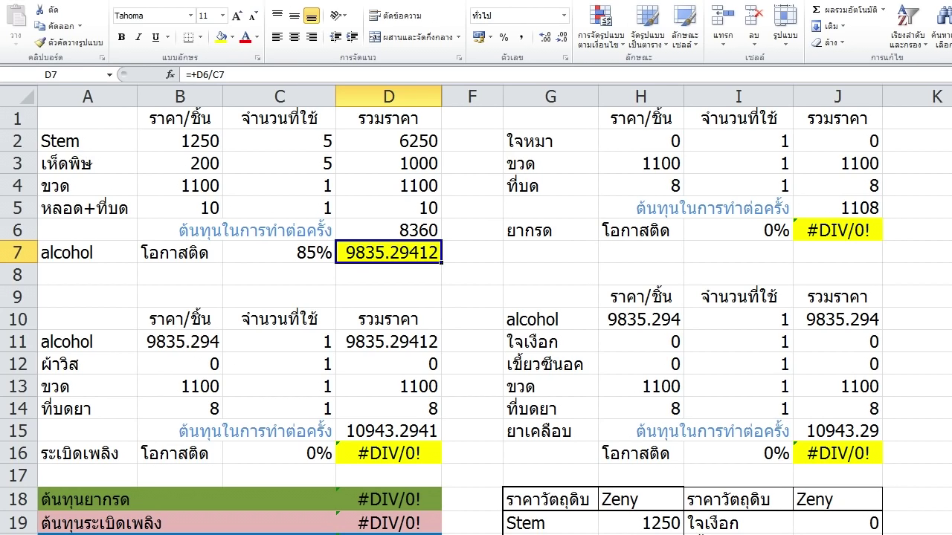
key("Right")
key("Right")
key("Left")
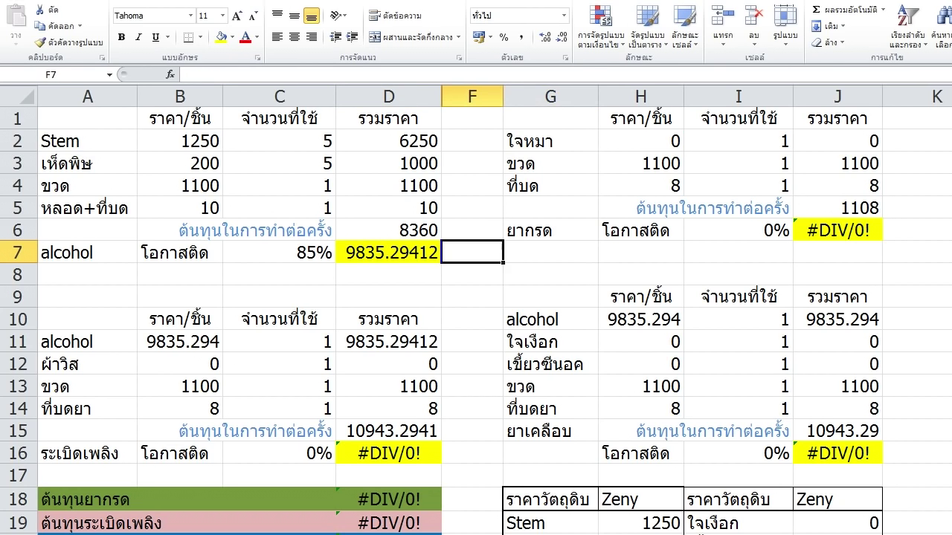
key("Up")
key("Left")
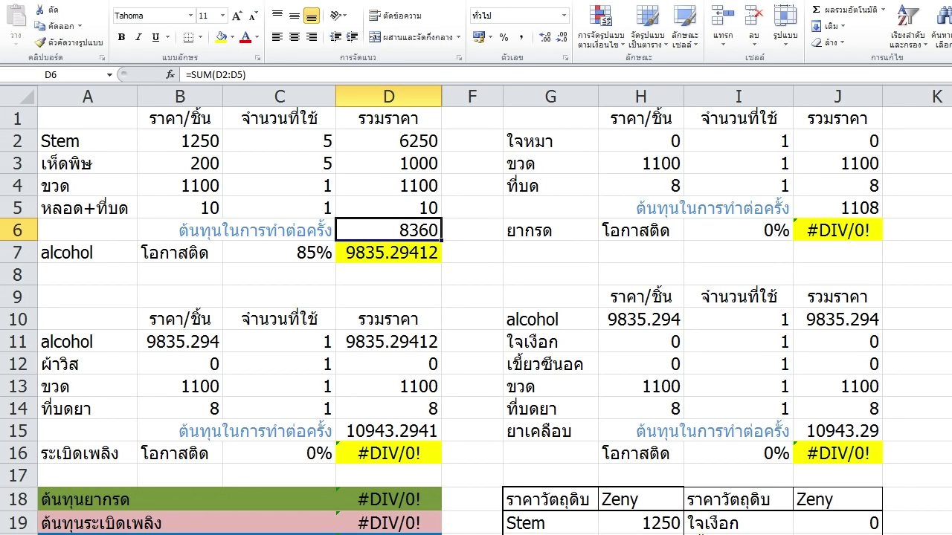
Check the alcohol cost formula in D7 and try a success chance of 70% in C7
key("Left")
key("Down")
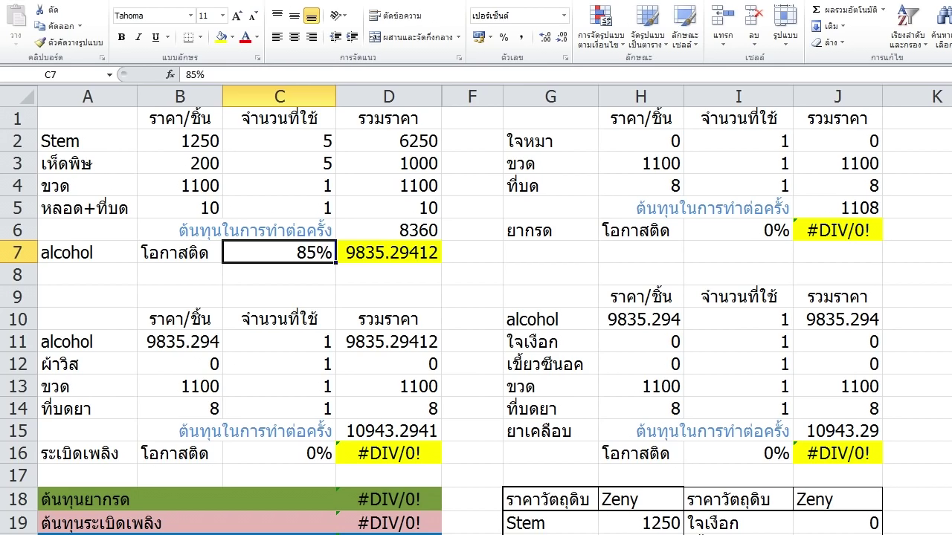
left_click(389, 253)
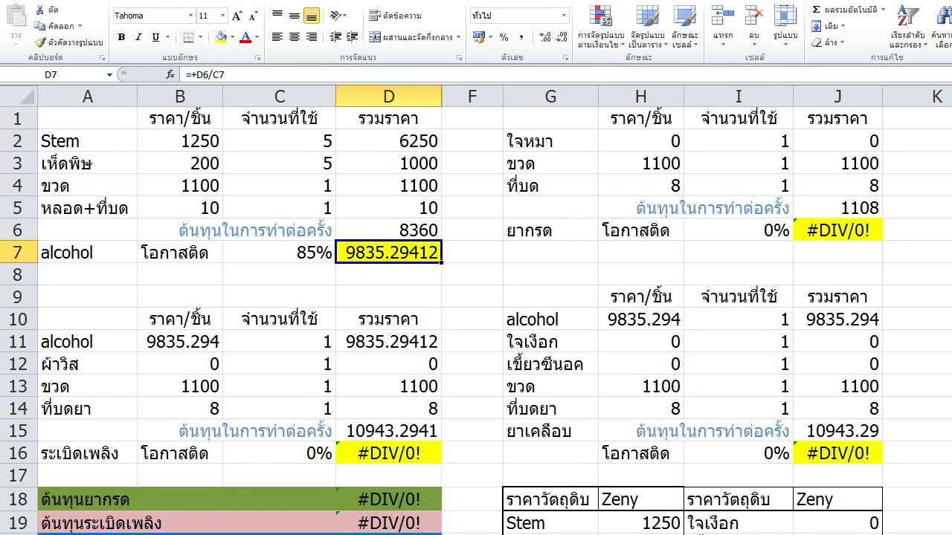
key("Right")
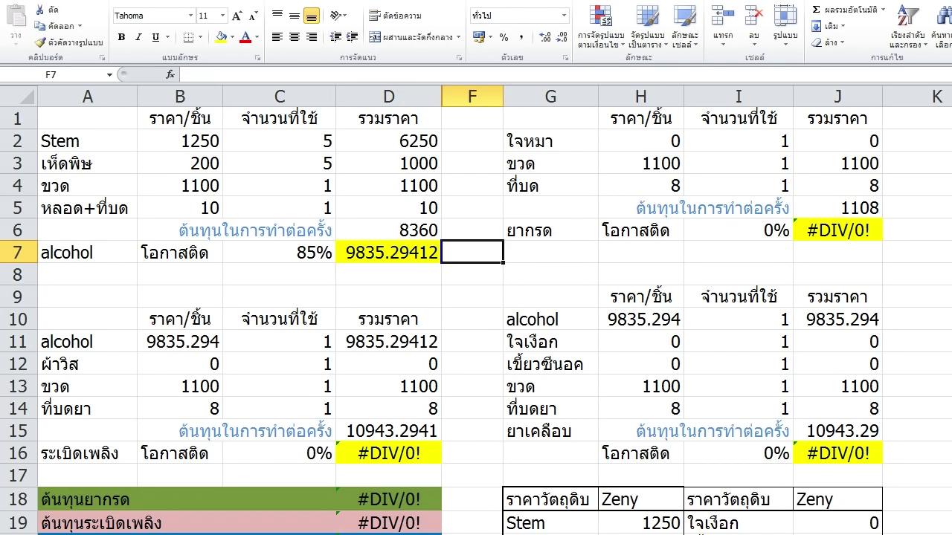
key("Left")
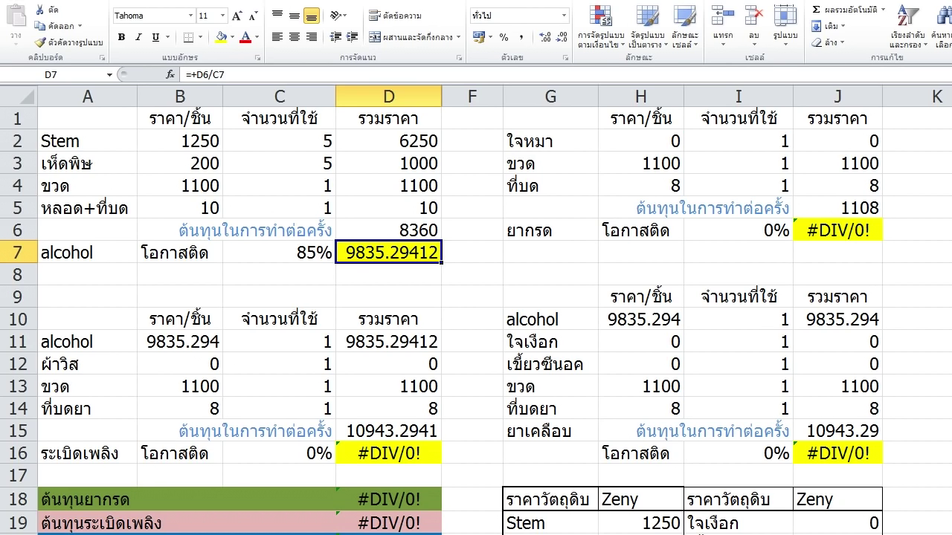
key("Left")
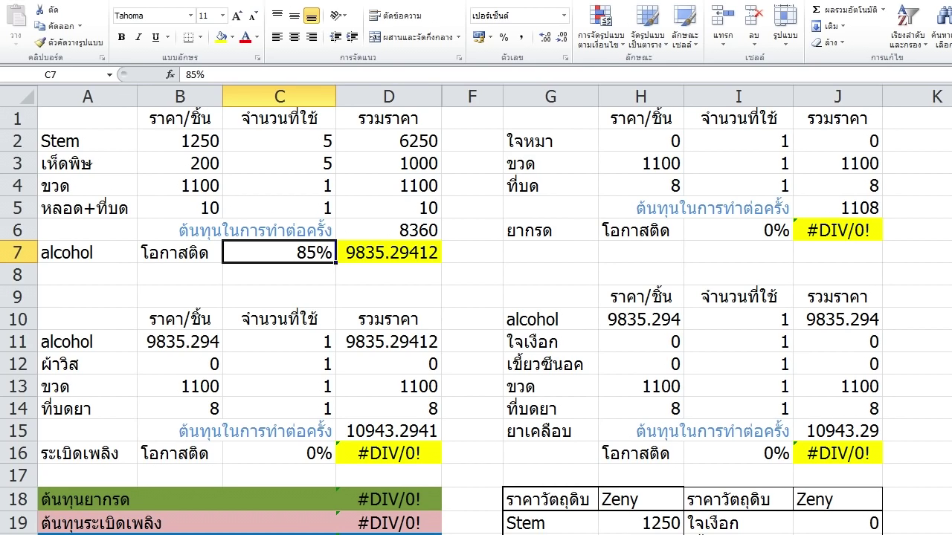
key("Left")
key("Right")
key("Right")
key("Left")
type("70")
key("Return")
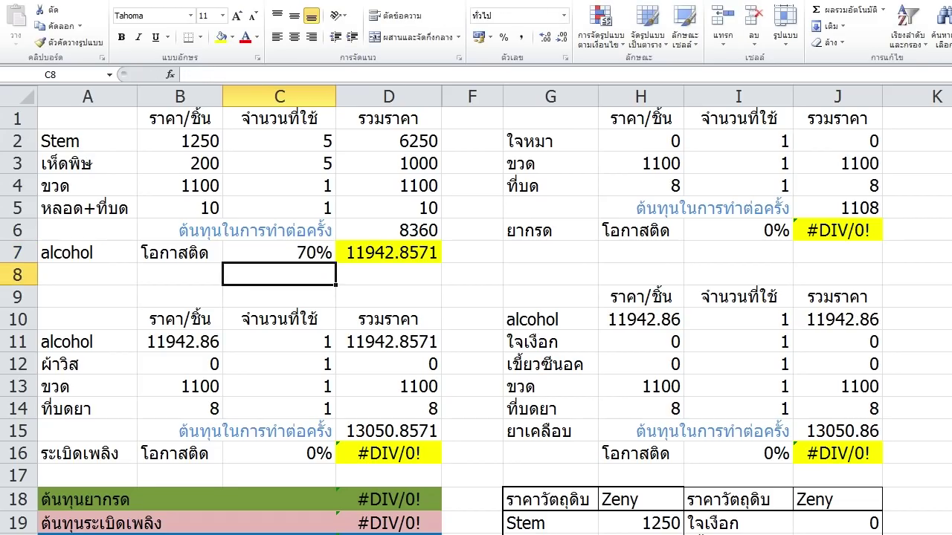
Compare the alcohol cost in D7 with the chance in C7 and restore C7 to 85%
key("Up")
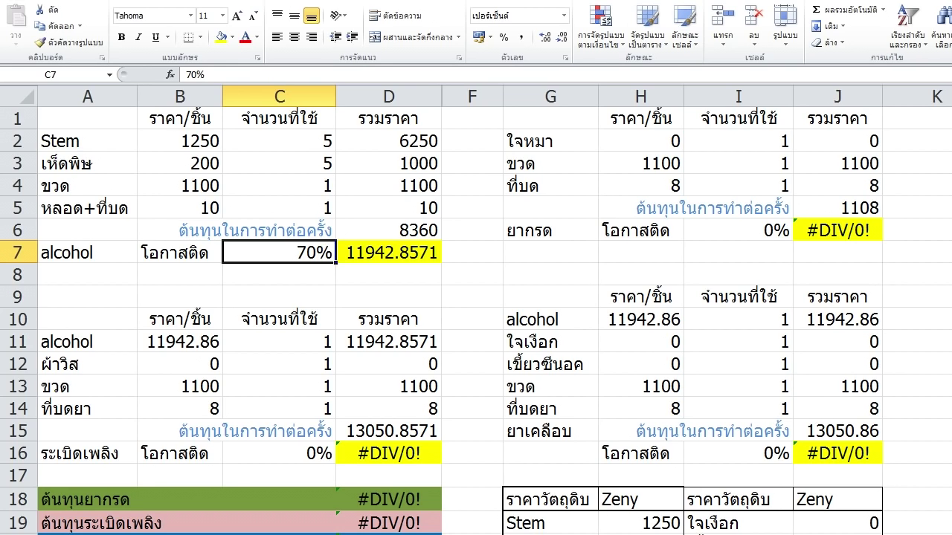
left_click(388, 253)
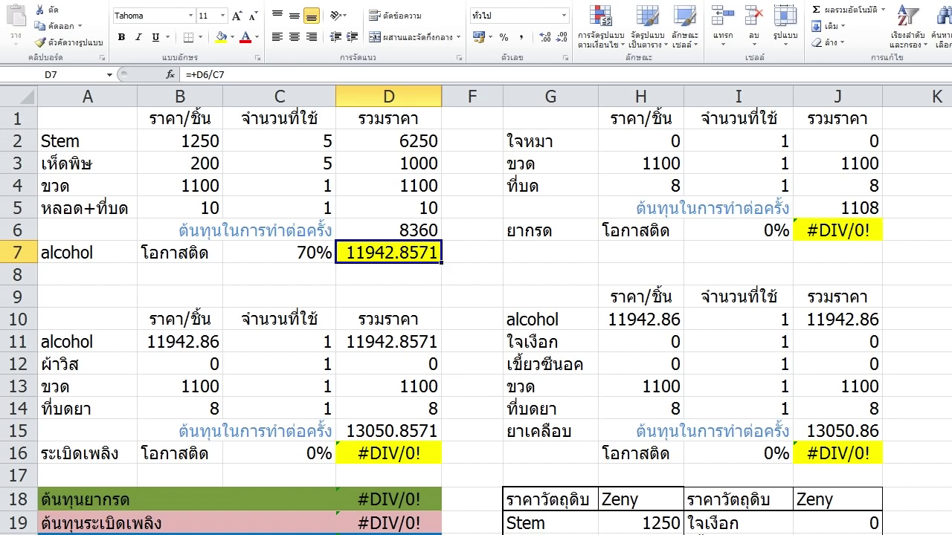
left_click(279, 253)
left_click(388, 253)
left_click(280, 253)
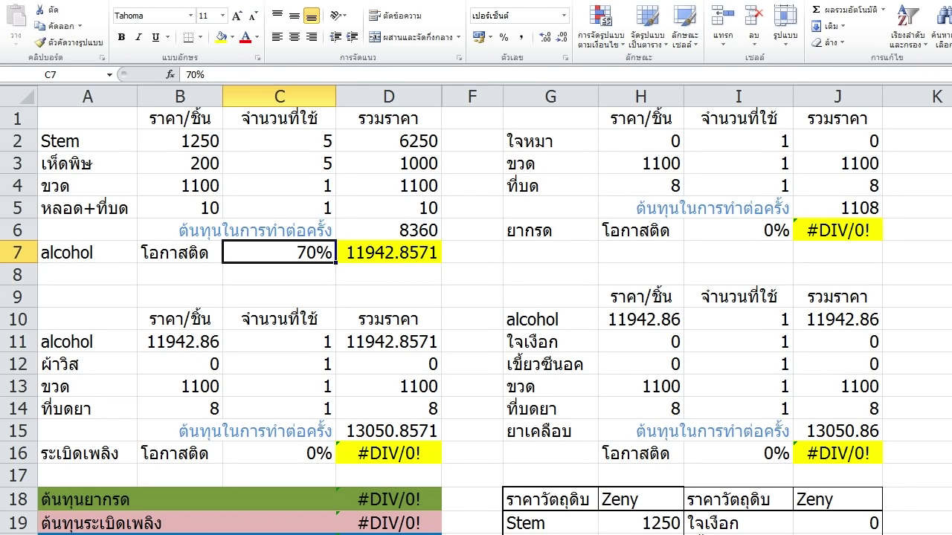
type("85")
key("Return")
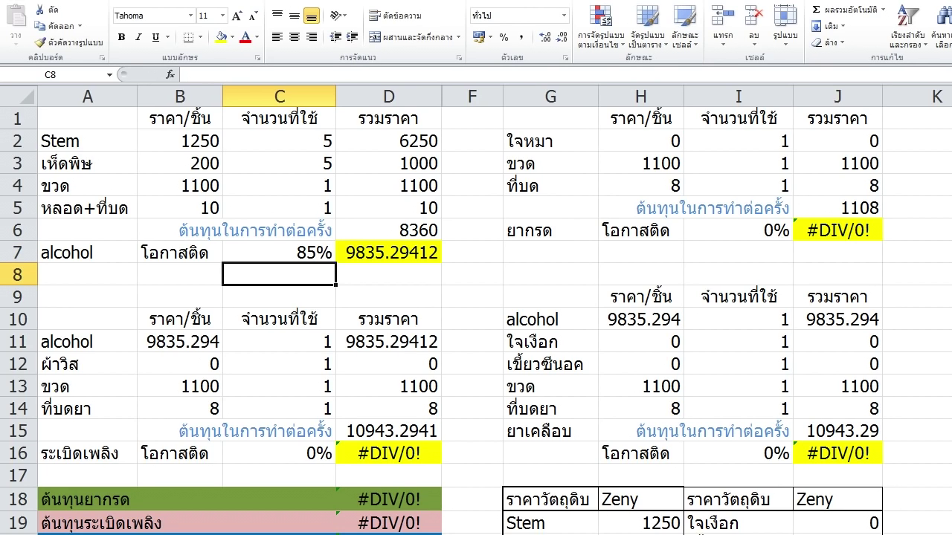
Set the ผ้าวิส price in H22 of the raw material price table to 1500 Zeny for the ระเบิดเพลิง recipe
left_click(388, 297)
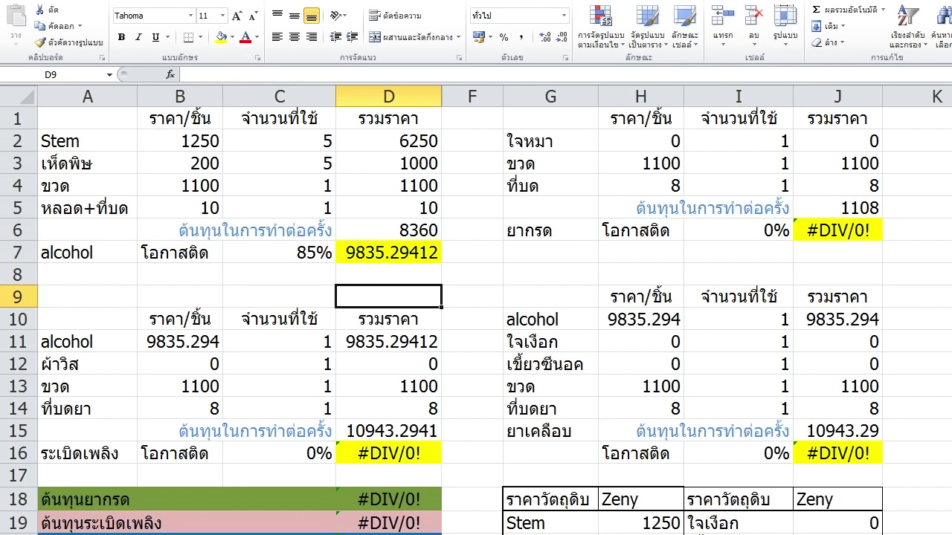
left_click(88, 342)
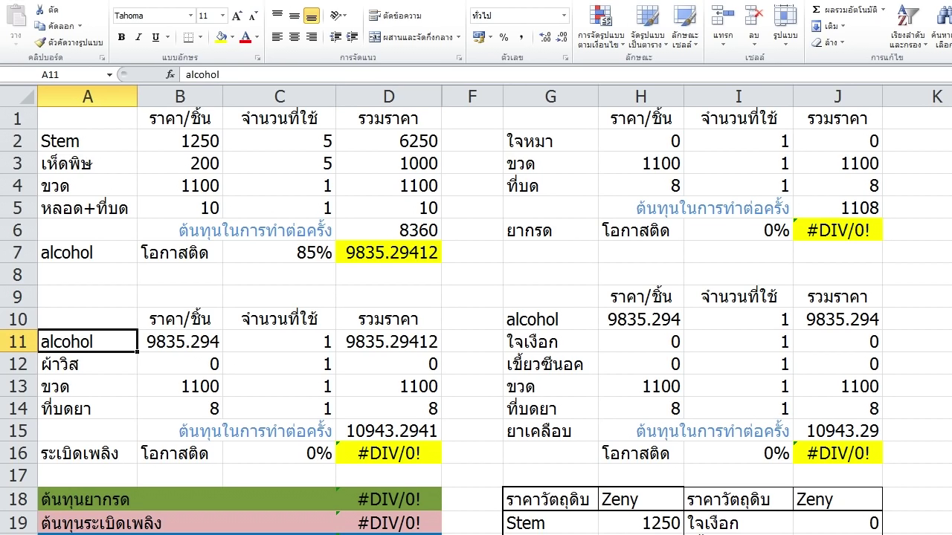
left_click(88, 453)
left_click(88, 342)
left_click(389, 342)
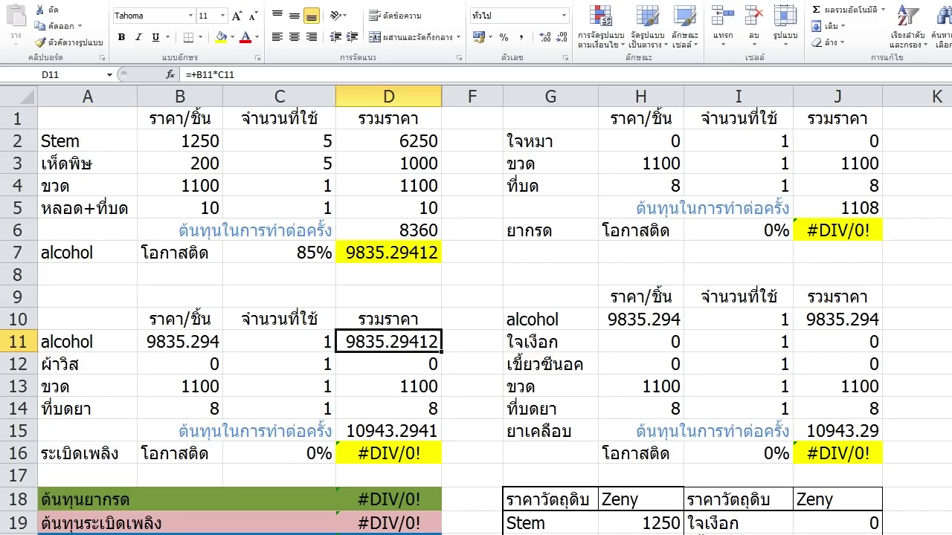
scroll(476, 312, "down", 2)
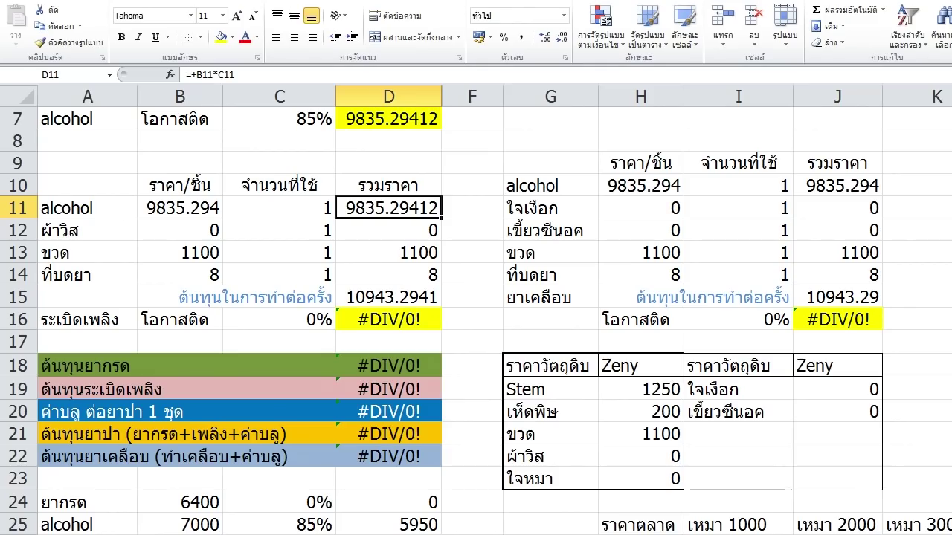
left_click(641, 456)
type("1500")
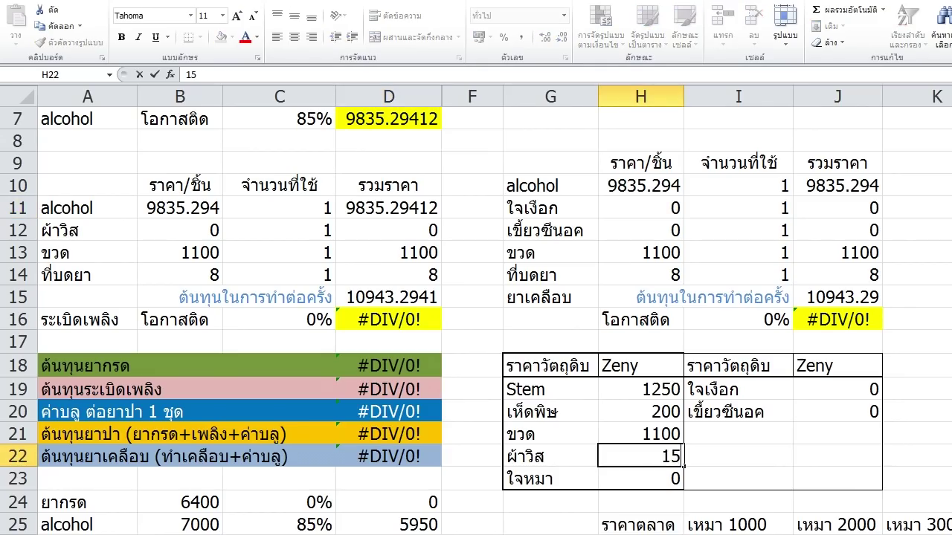
key("Return")
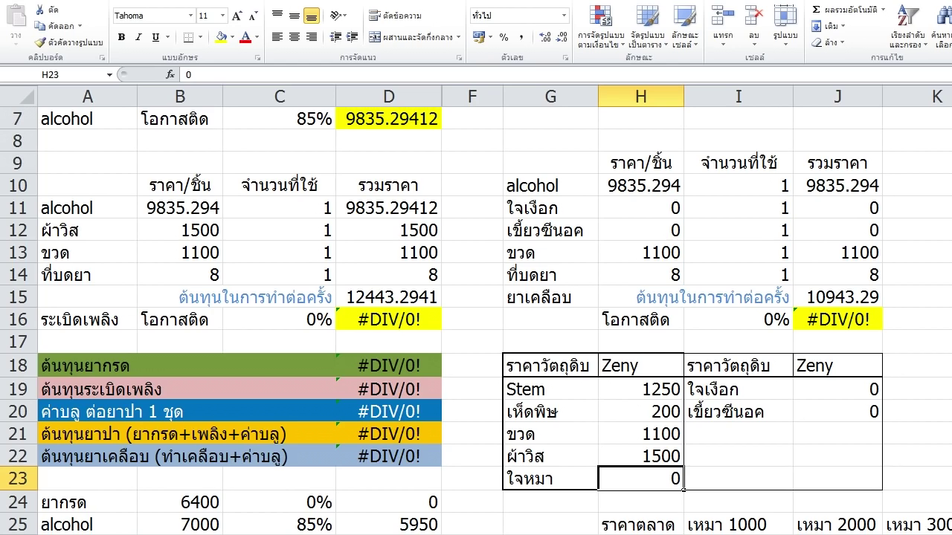
Examine the ระเบิดเพลิง ingredient prices, the line totals in D11:D14, the per-batch sum in D15 and the cost formula in D16
left_click(180, 252)
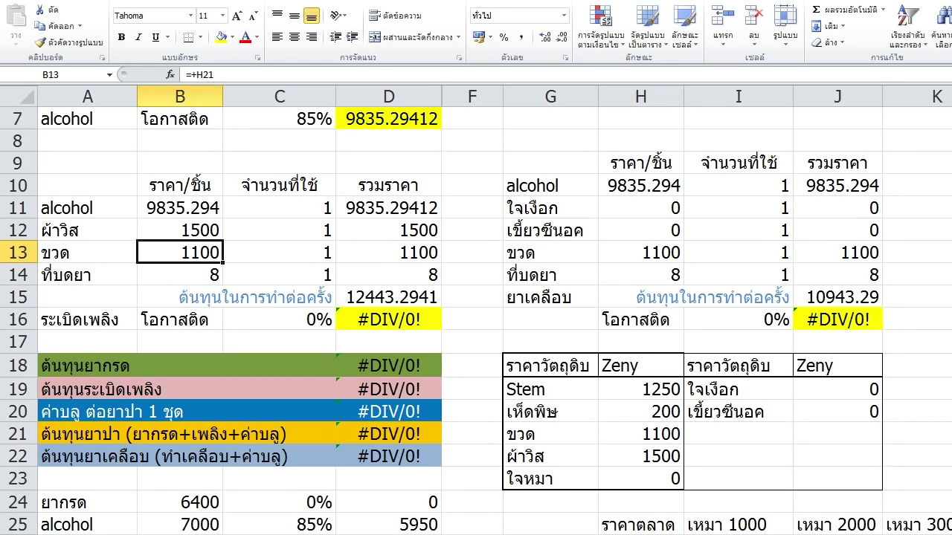
left_click(641, 434)
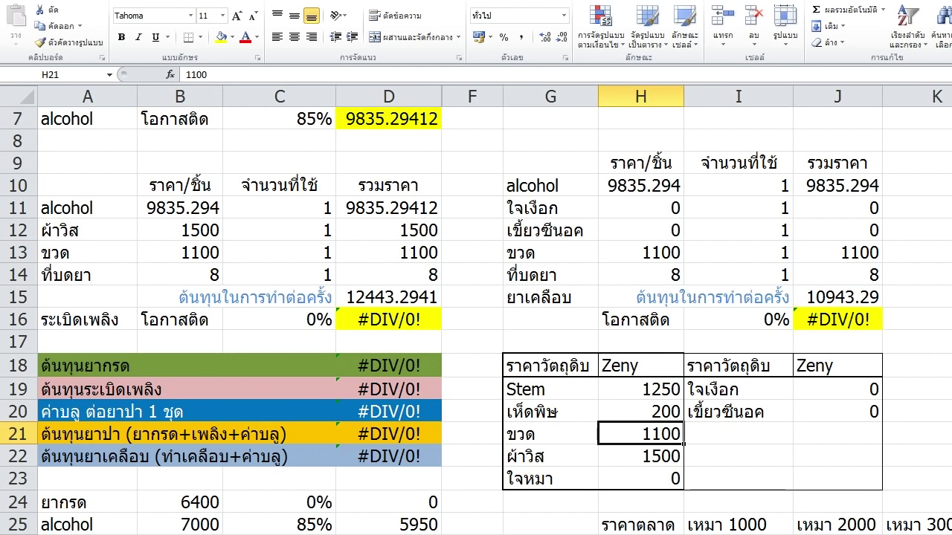
left_click(389, 208)
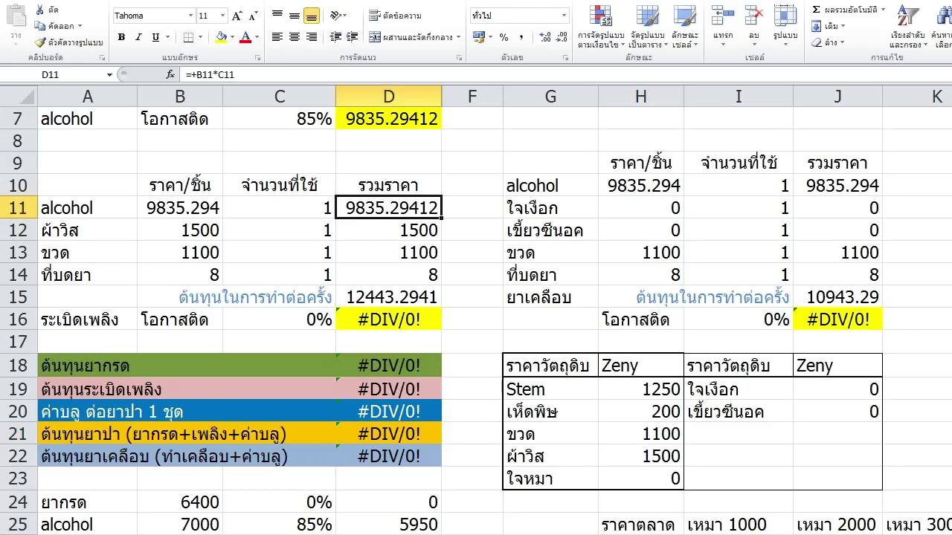
left_click(389, 230)
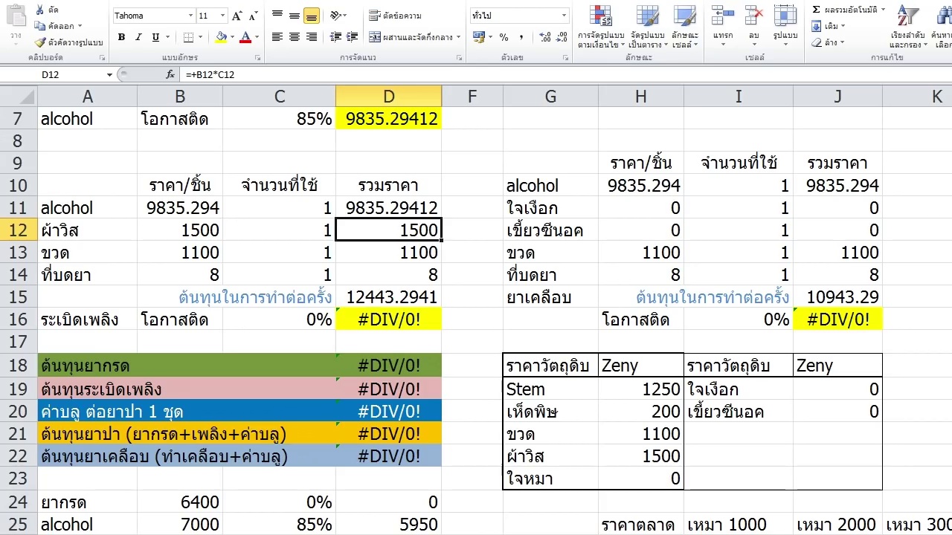
left_click(389, 253)
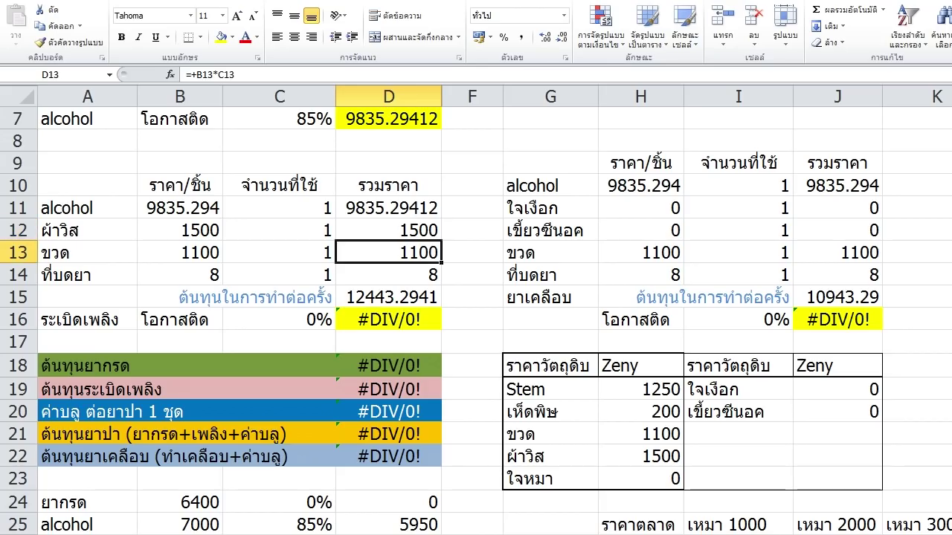
left_click(180, 275)
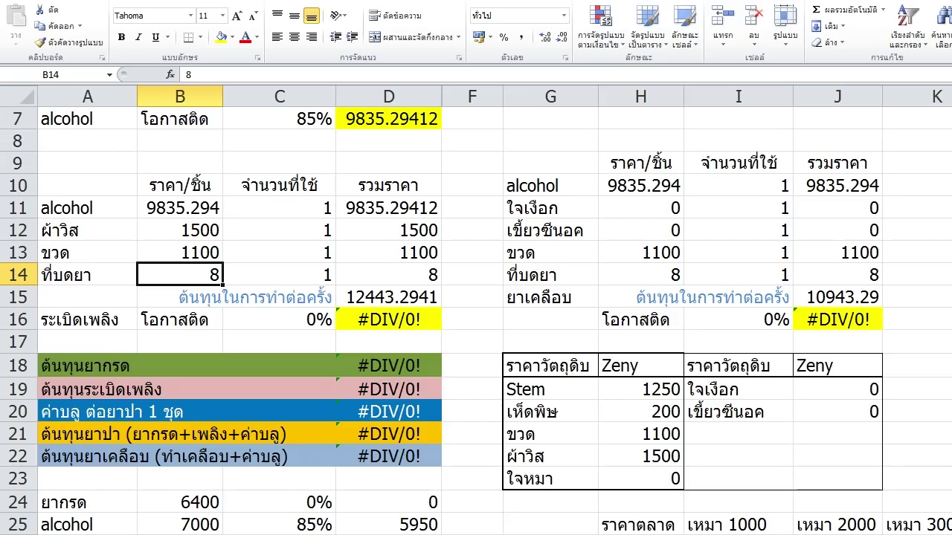
left_click_drag(388, 207, 388, 274)
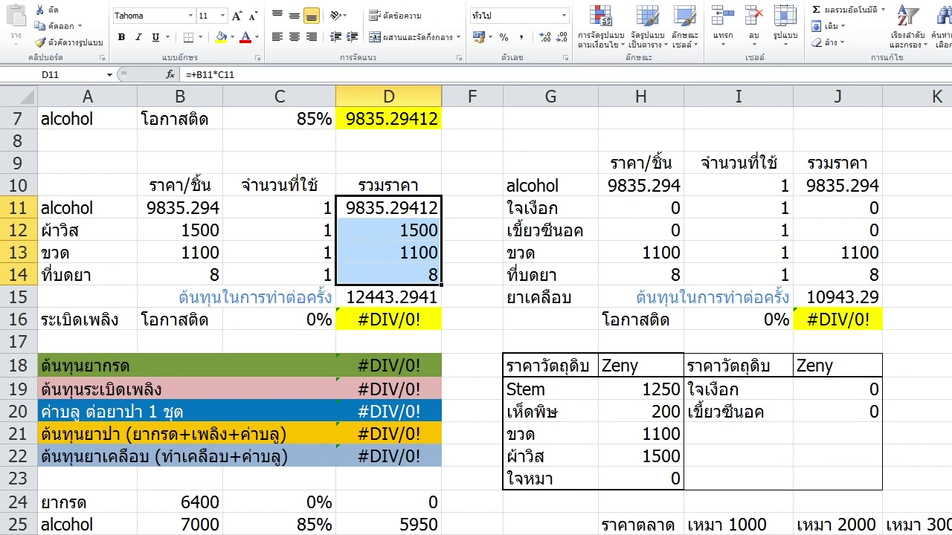
left_click(389, 298)
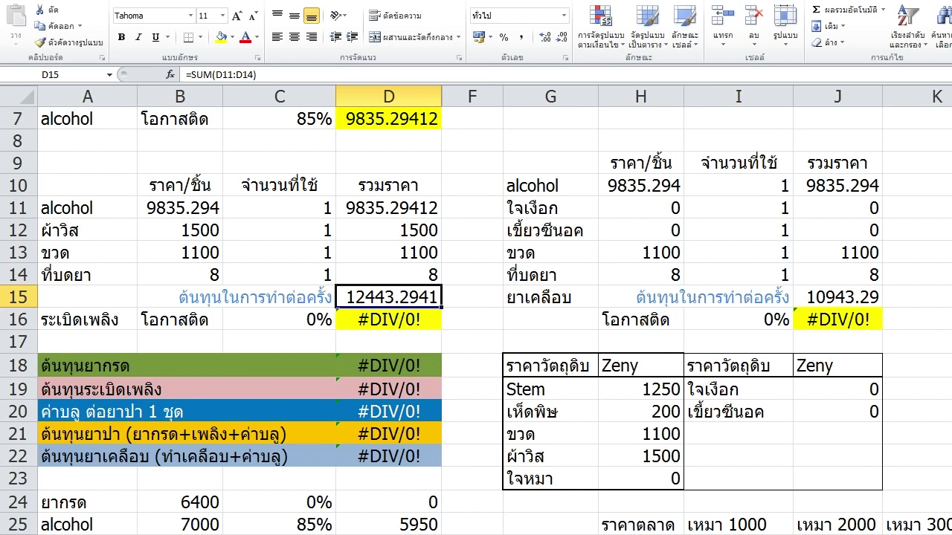
left_click(389, 320)
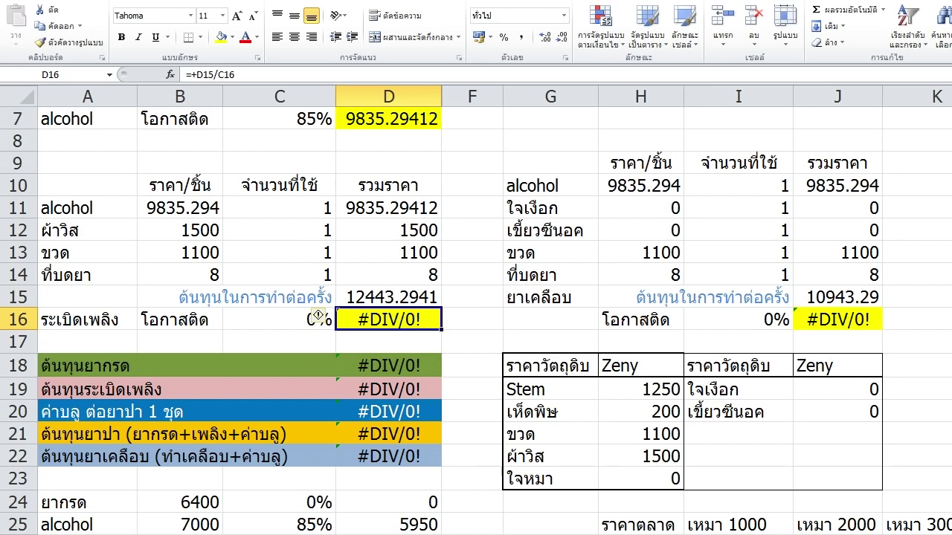
left_click(471, 365)
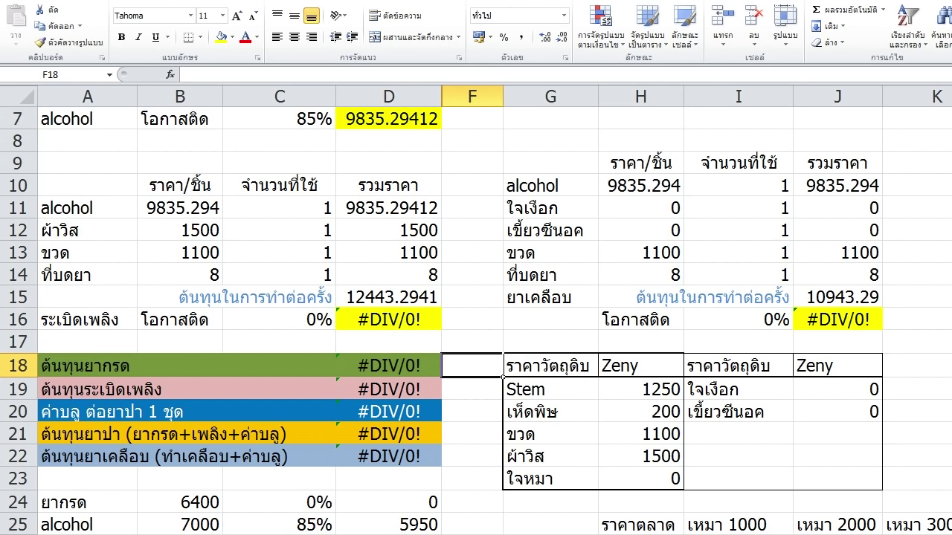
left_click(389, 298)
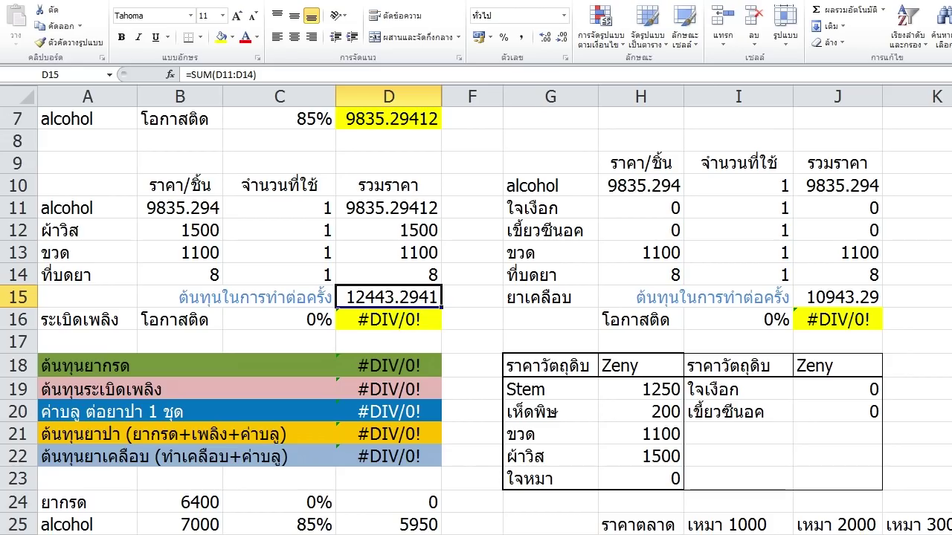
Set the ระเบิดเพลิง success chance in C16 to 75% and check the cost in D16
left_click(280, 320)
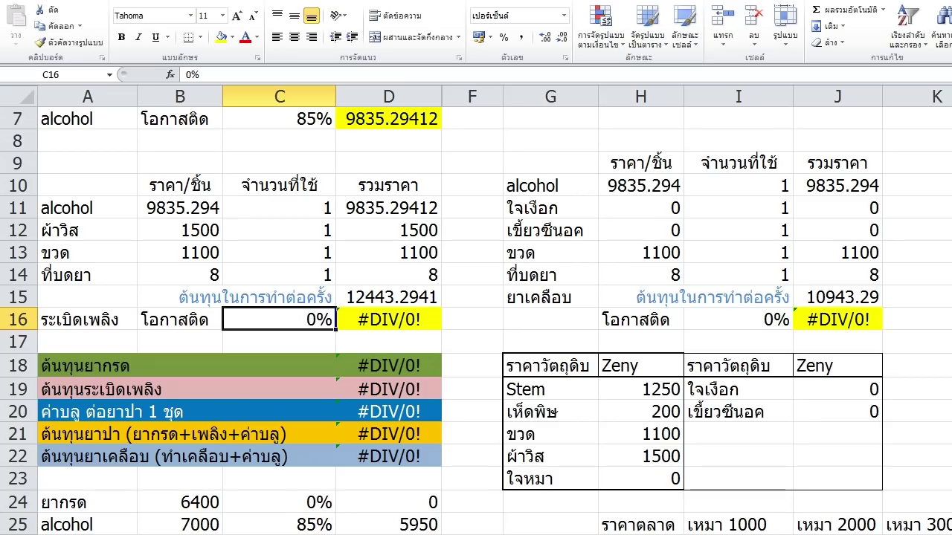
type("75")
key("Return")
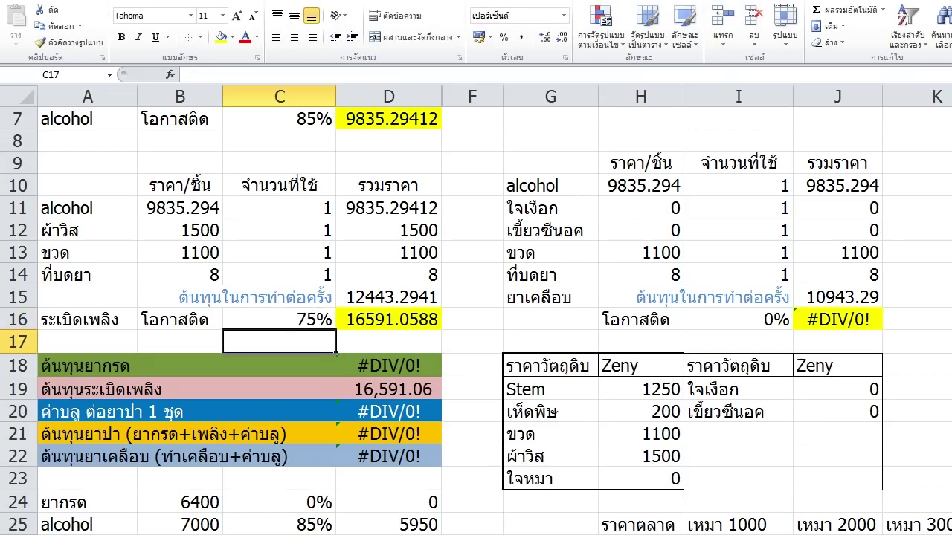
left_click(472, 366)
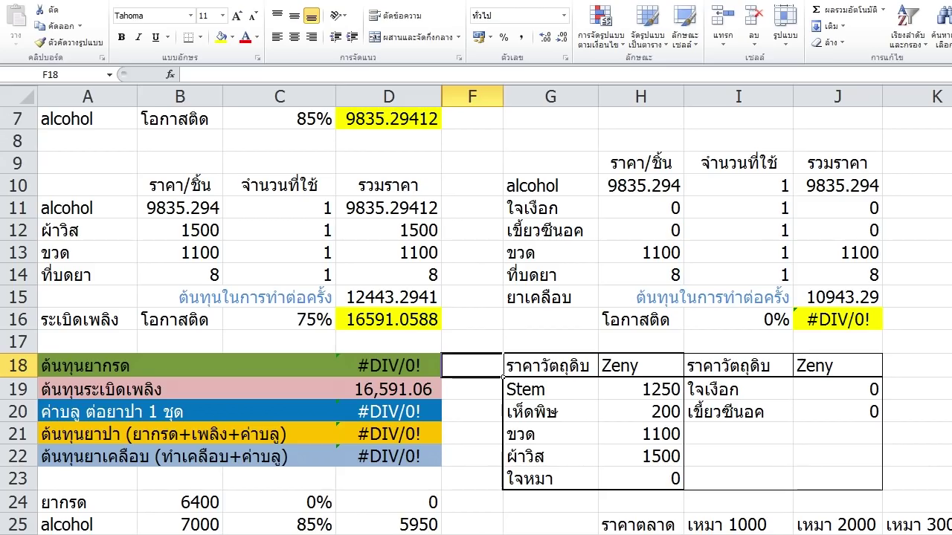
left_click(472, 253)
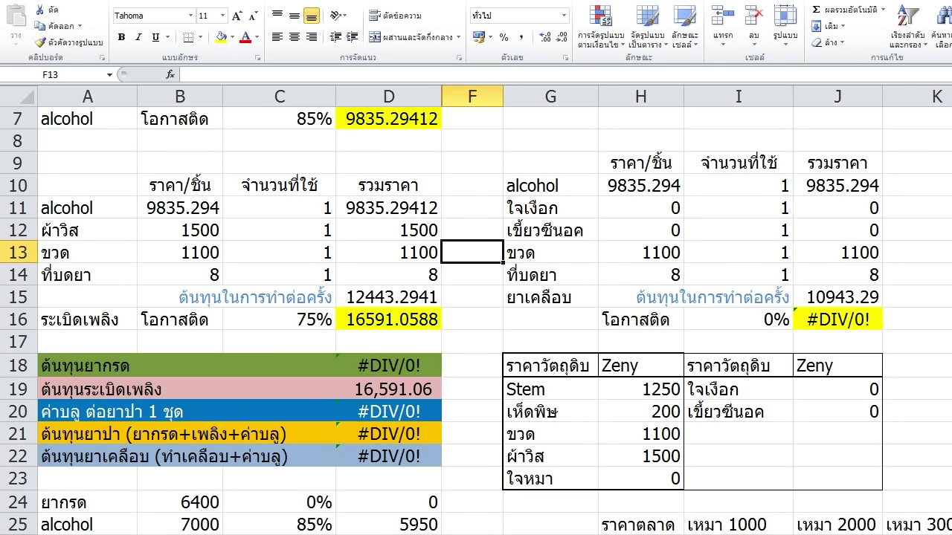
left_click(388, 319)
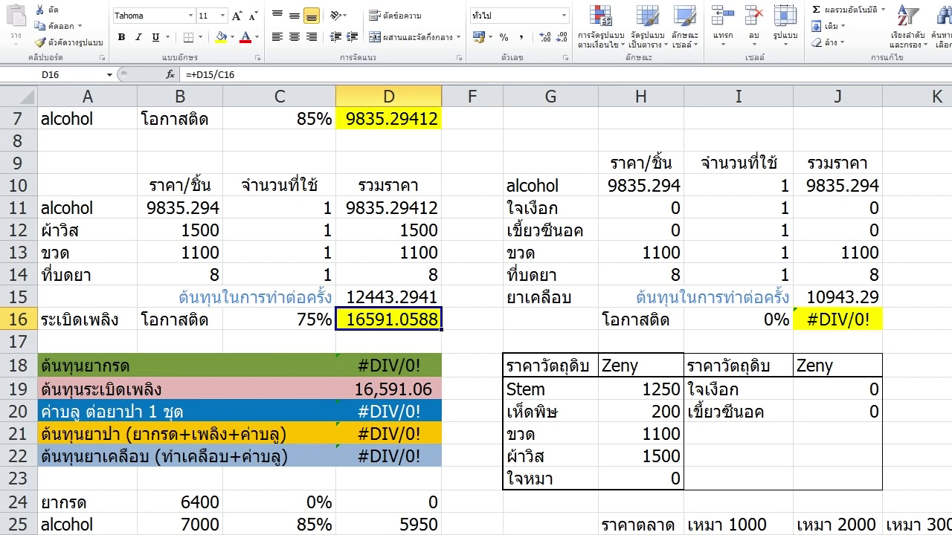
left_click(473, 297)
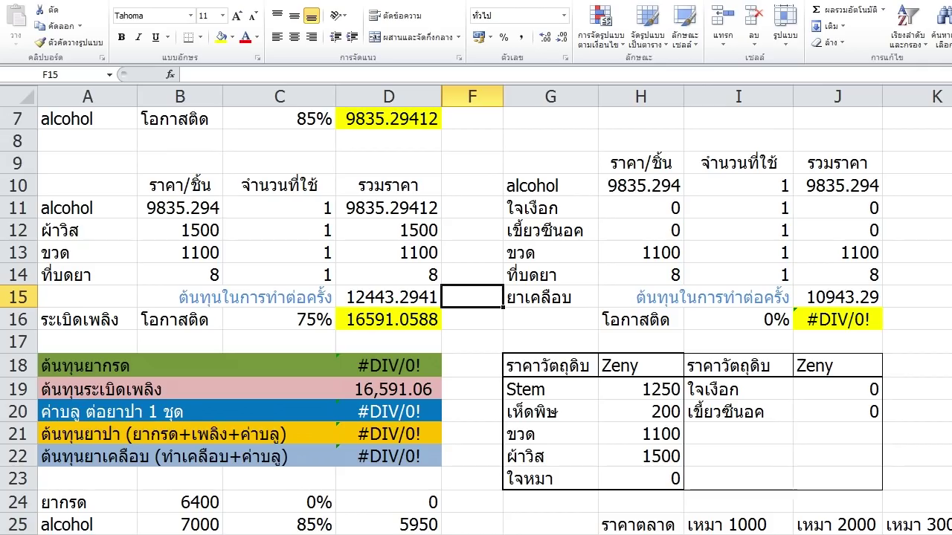
left_click(388, 319)
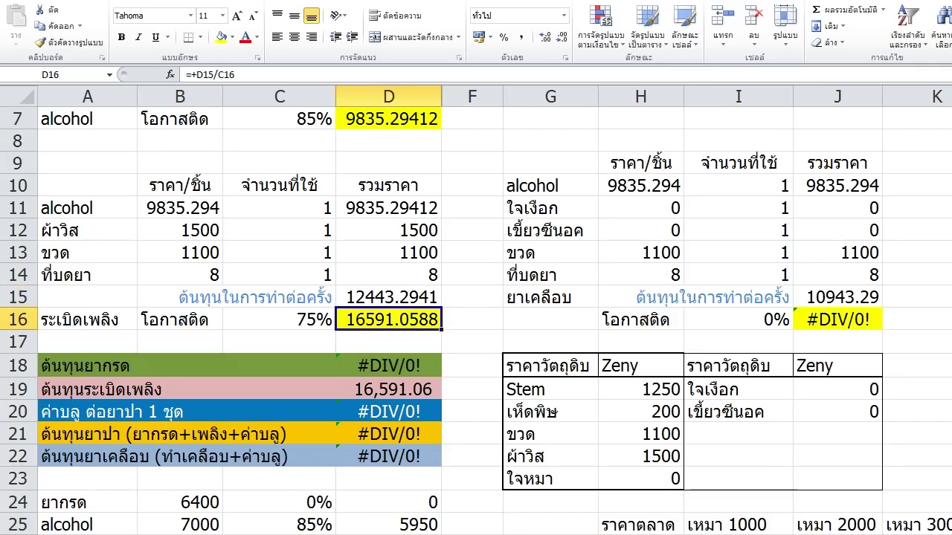
left_click(593, 348)
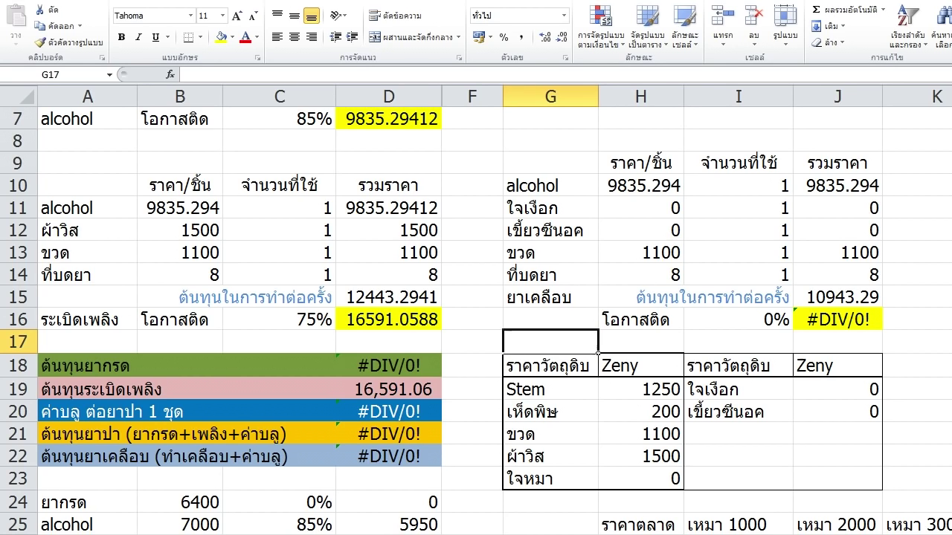
Review the alcohol and ระเบิดเพลิง recipe tables in A1:D16, including the ingredients and the cost in D16
left_click(388, 320)
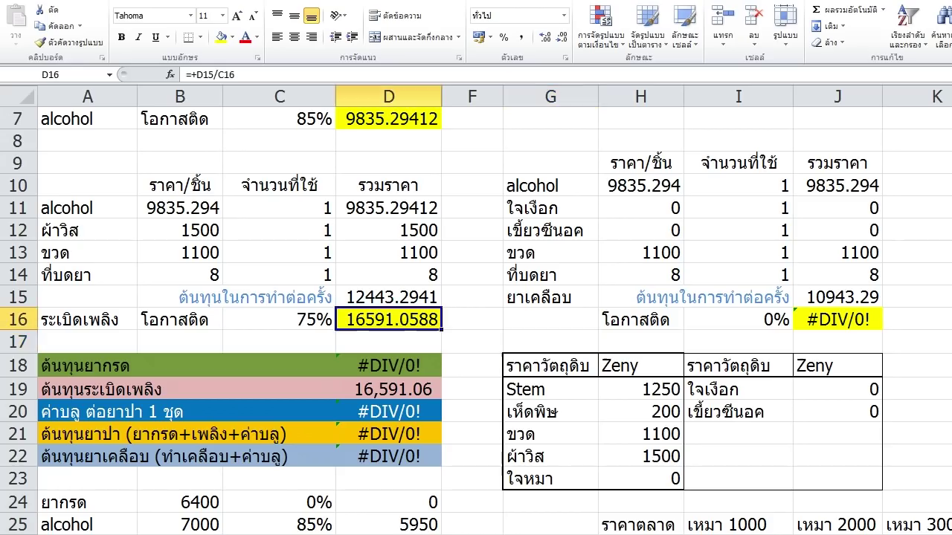
left_click(497, 348)
scroll(476, 312, "up", 2)
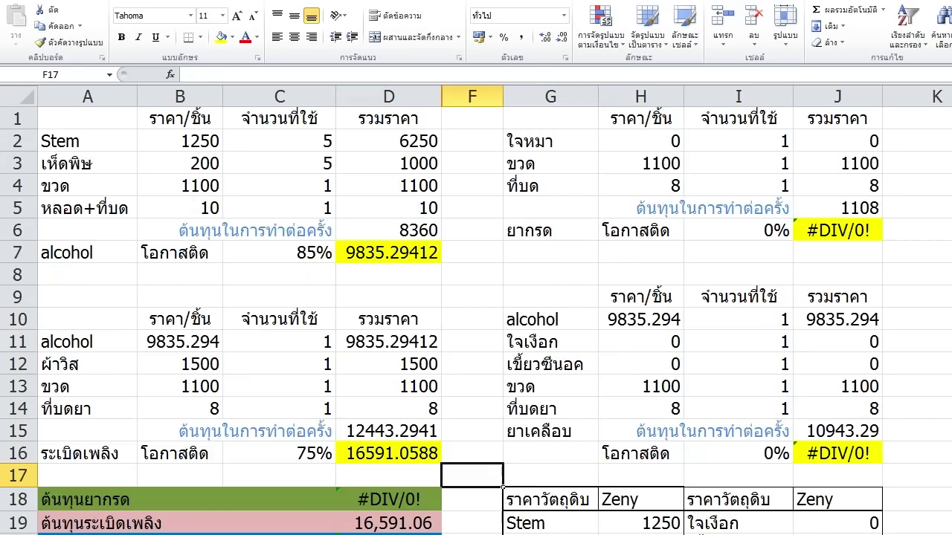
left_click_drag(87, 141, 87, 208)
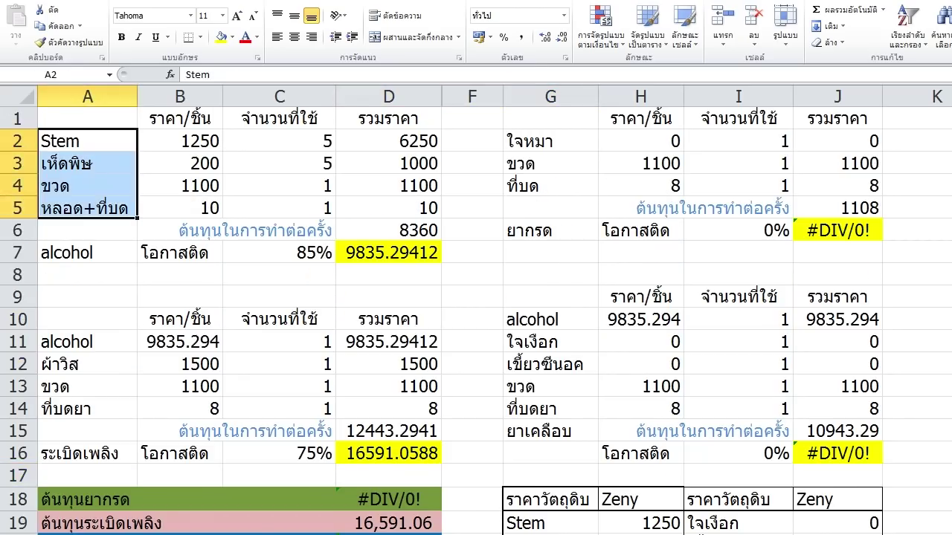
scroll(476, 312, "down", 1)
left_click(87, 298)
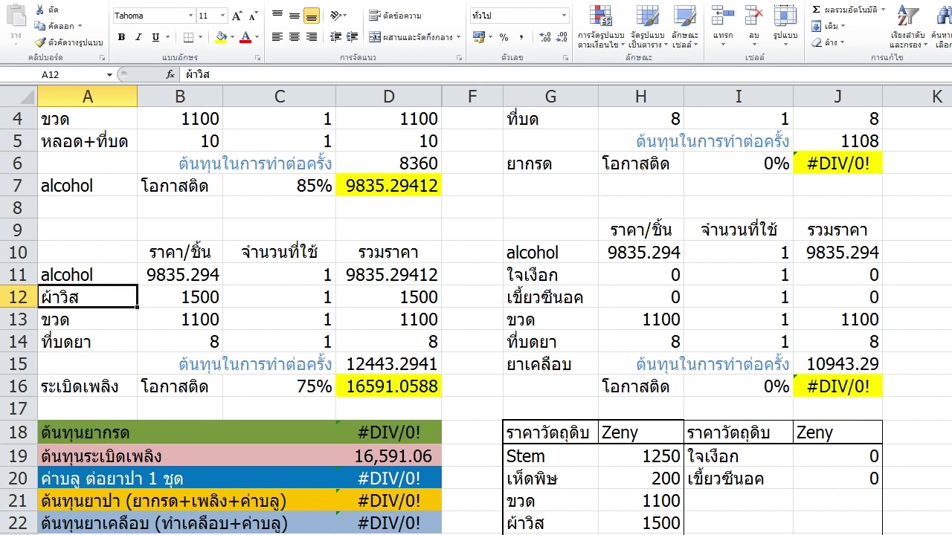
left_click(472, 433)
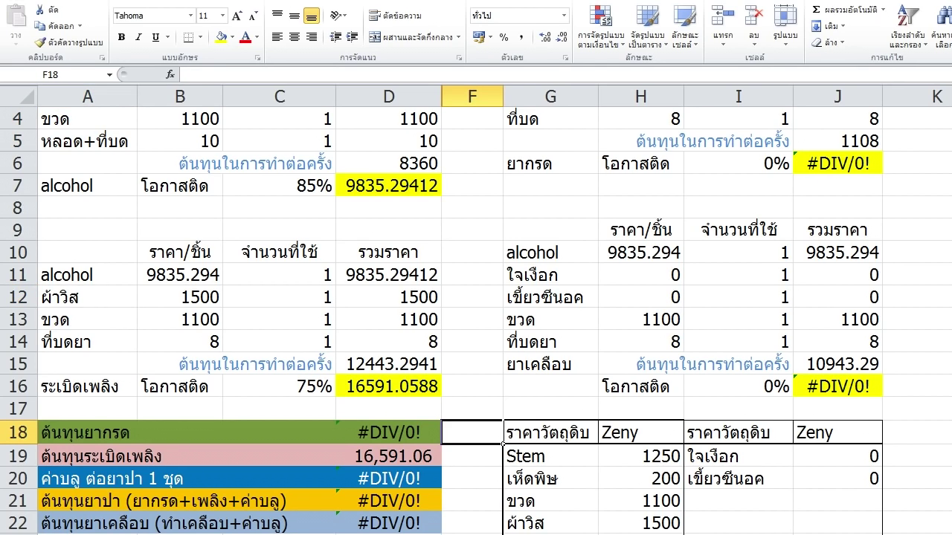
left_click(388, 387)
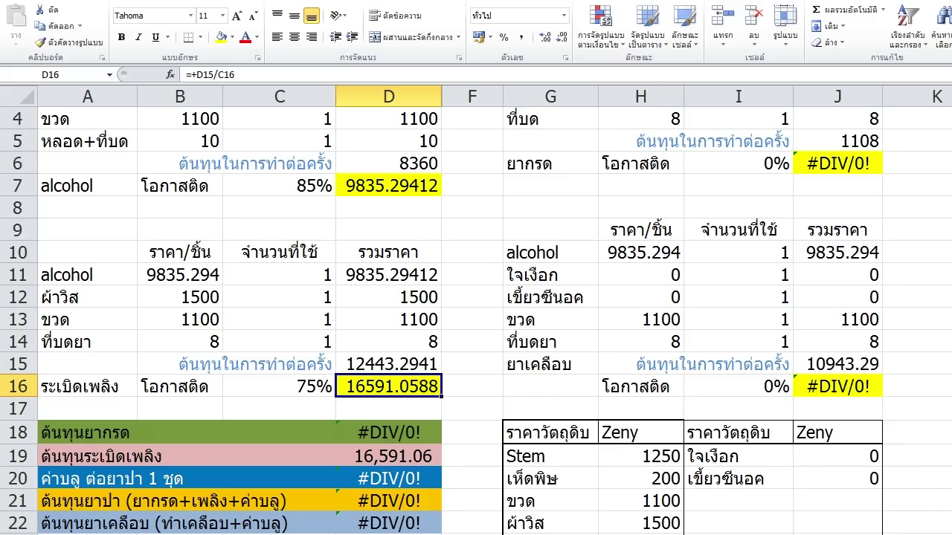
left_click(472, 297)
scroll(472, 297, "up", 1)
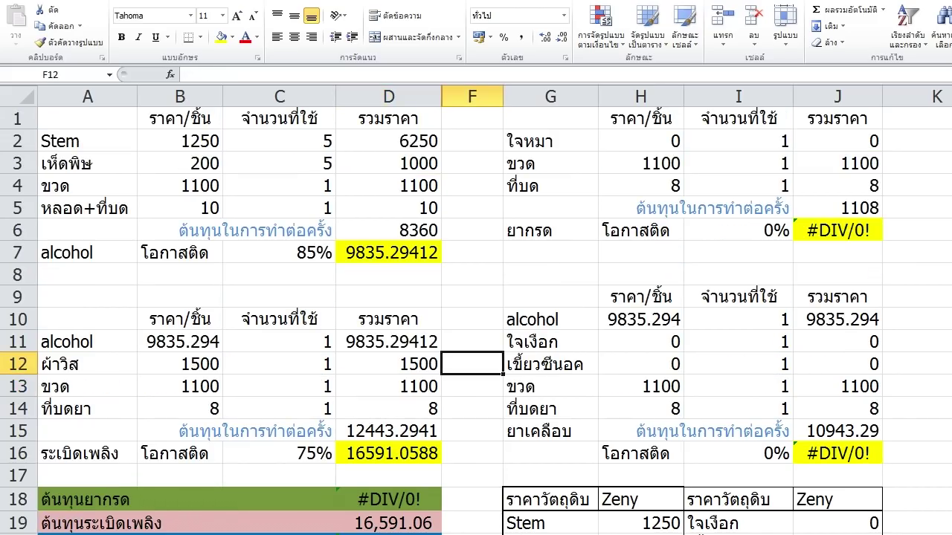
left_click_drag(87, 118, 388, 453)
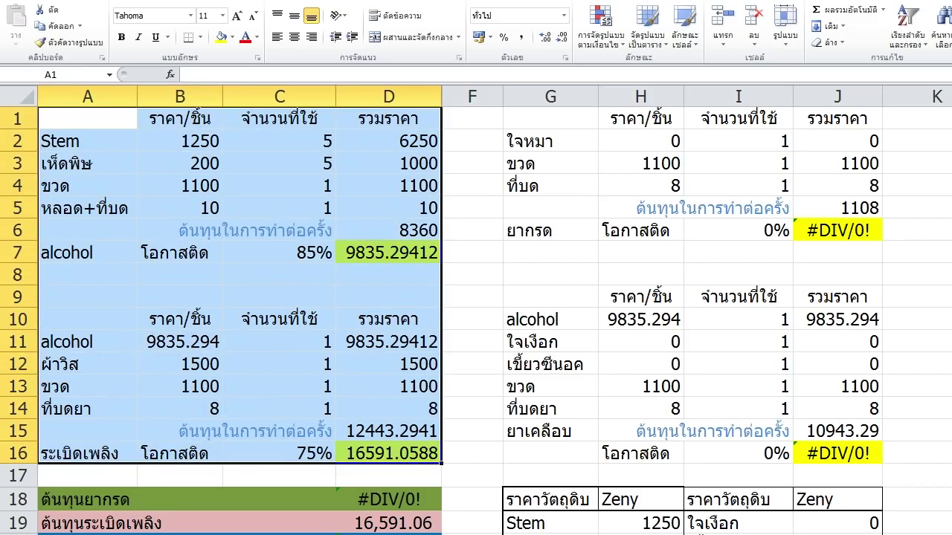
left_click(551, 274)
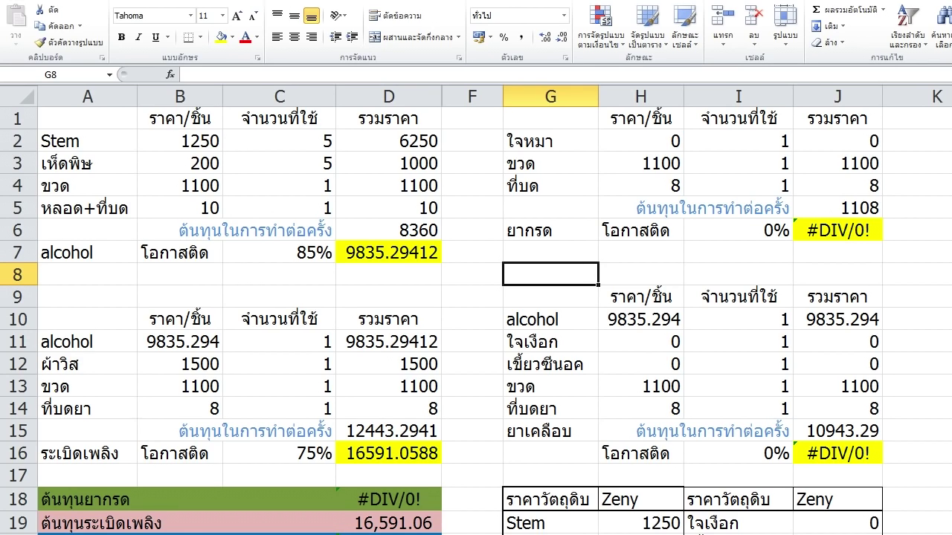
Check which cell the ใจหมา price in H2 refers to and set that price in H23 to 1500 Zeny
left_click(641, 162)
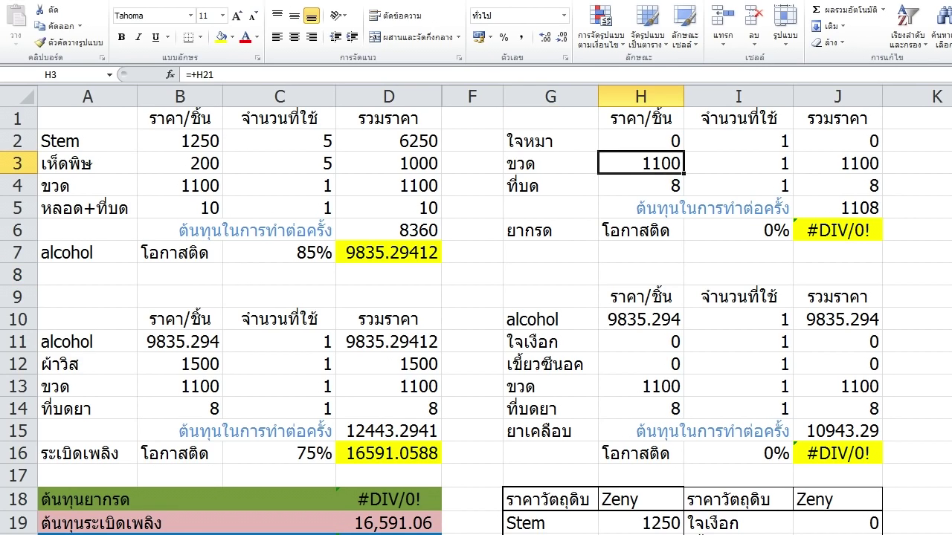
left_click(641, 141)
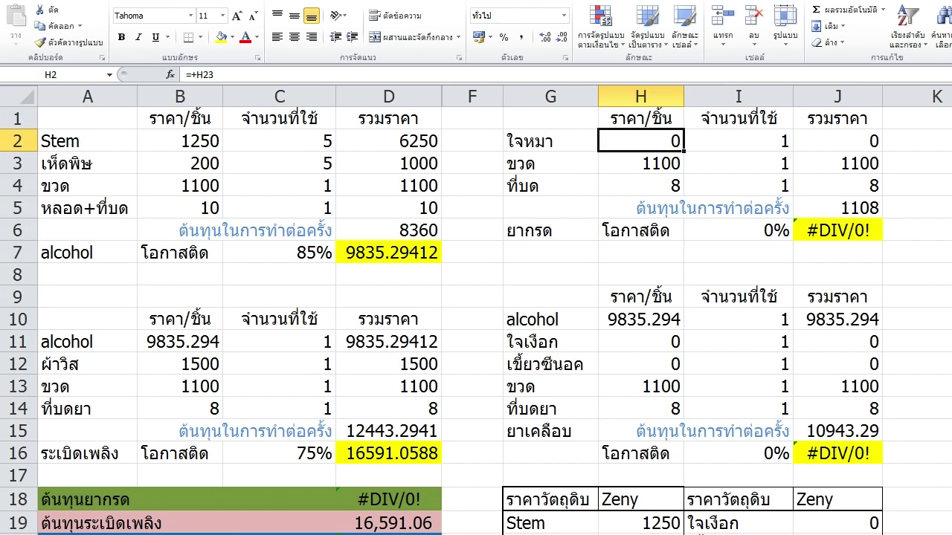
scroll(476, 312, "down", 2)
left_click(641, 479)
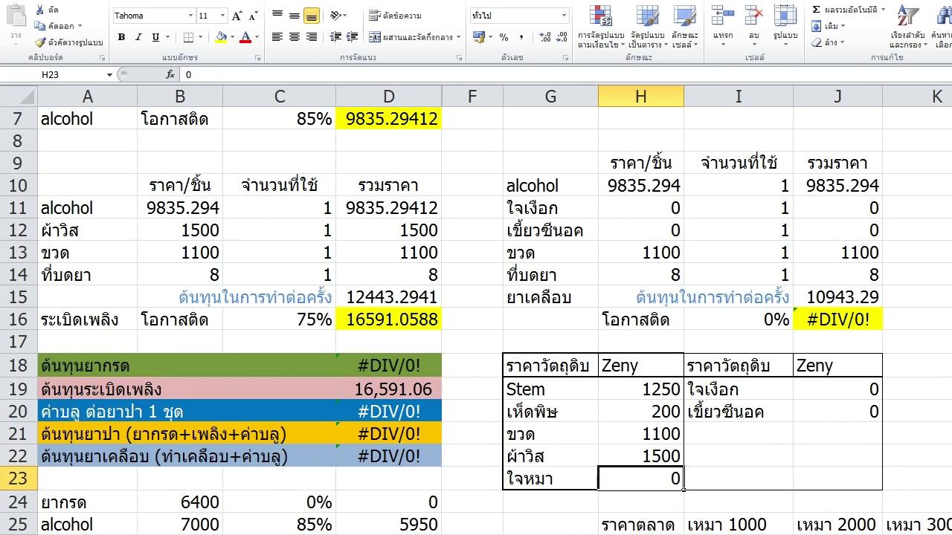
type("1500")
key("Return")
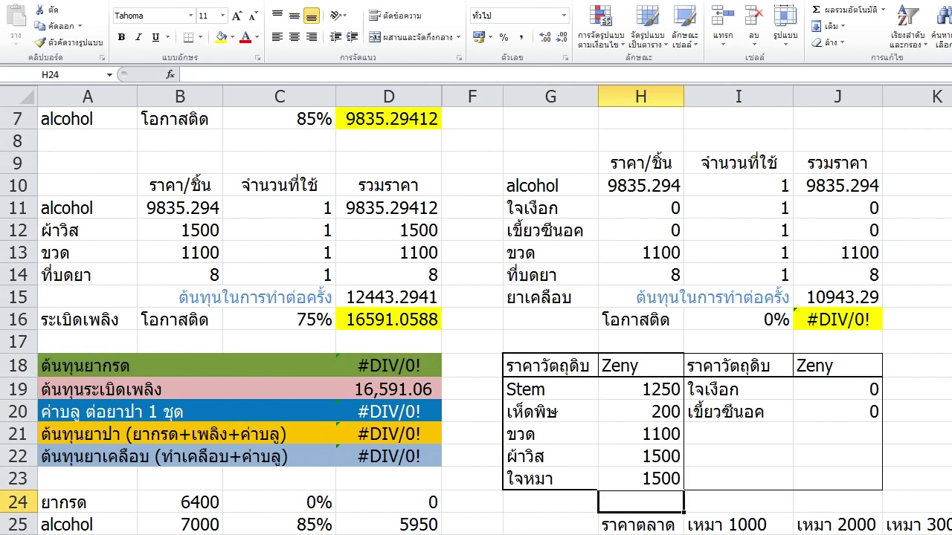
Examine the ยากรด ingredient quantities, the line totals in J2:J4 and the per-batch sum formula in J5
scroll(476, 312, "up", 2)
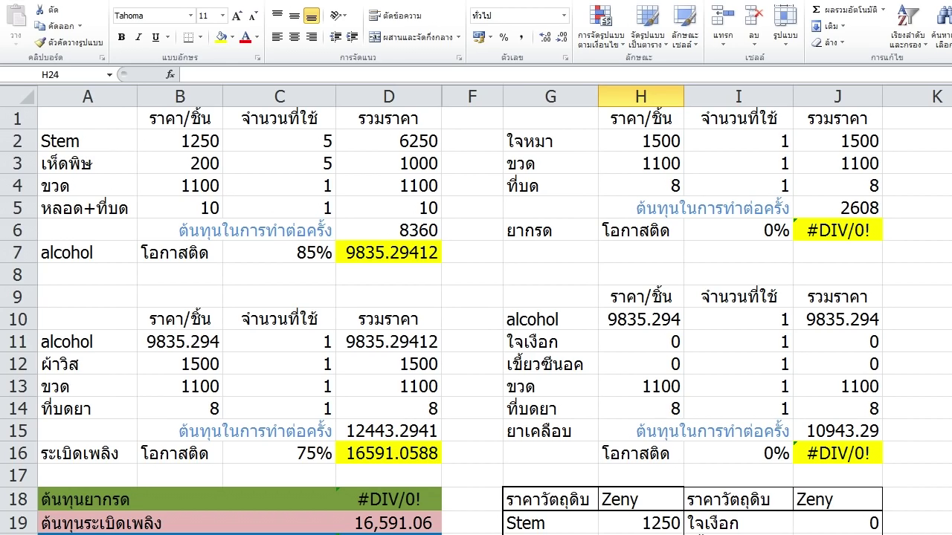
left_click(739, 141)
left_click(738, 164)
left_click(739, 141)
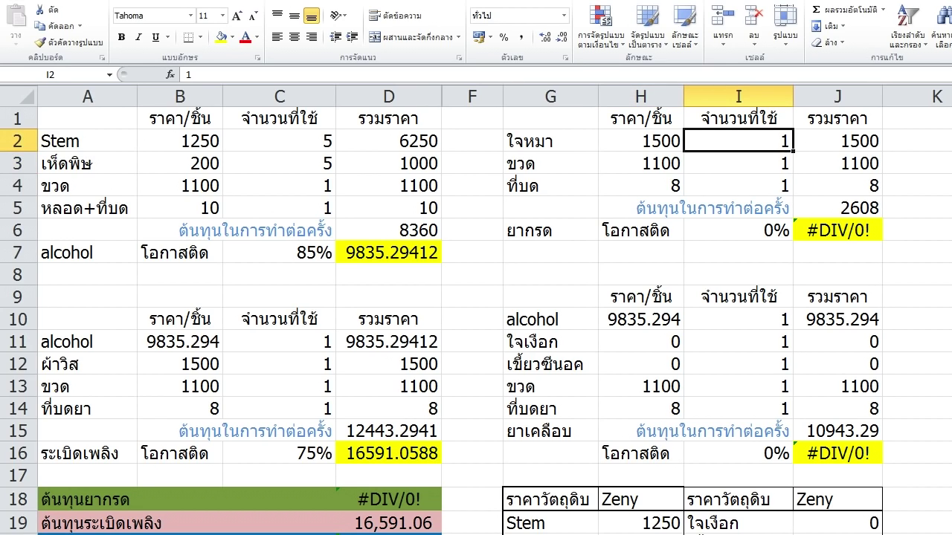
left_click_drag(838, 142, 838, 163)
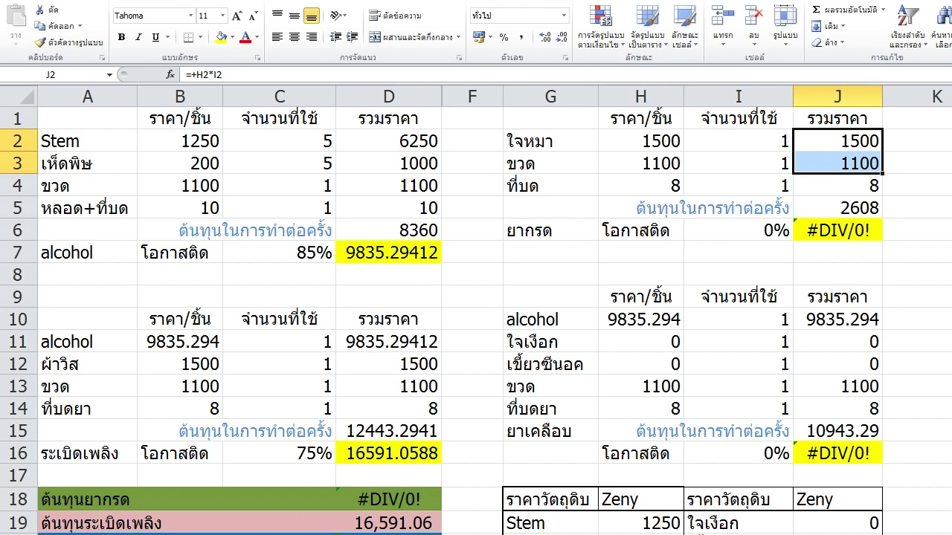
left_click(838, 186)
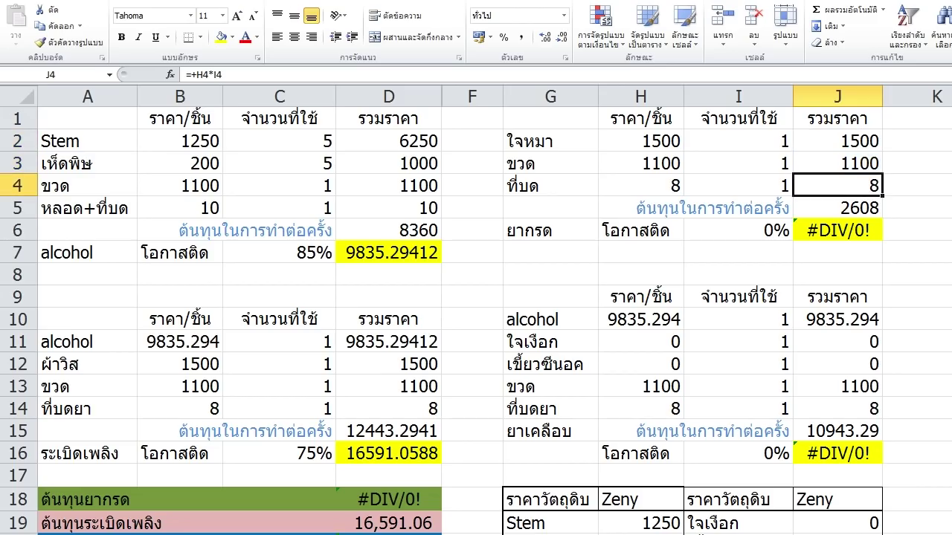
left_click(838, 231)
left_click(838, 208)
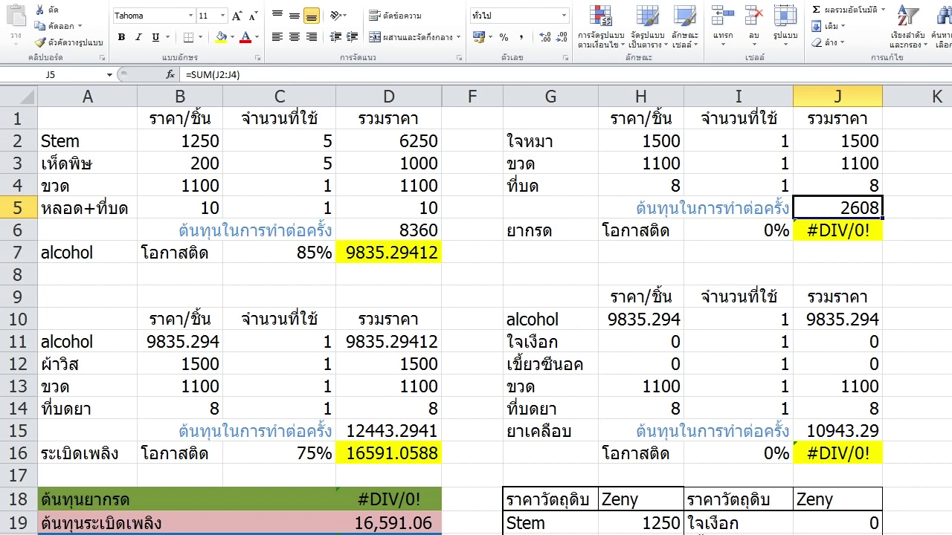
Set the ยากรด success chance in I6 to 75% and check the cost formula in J6
left_click(739, 208)
left_click(738, 231)
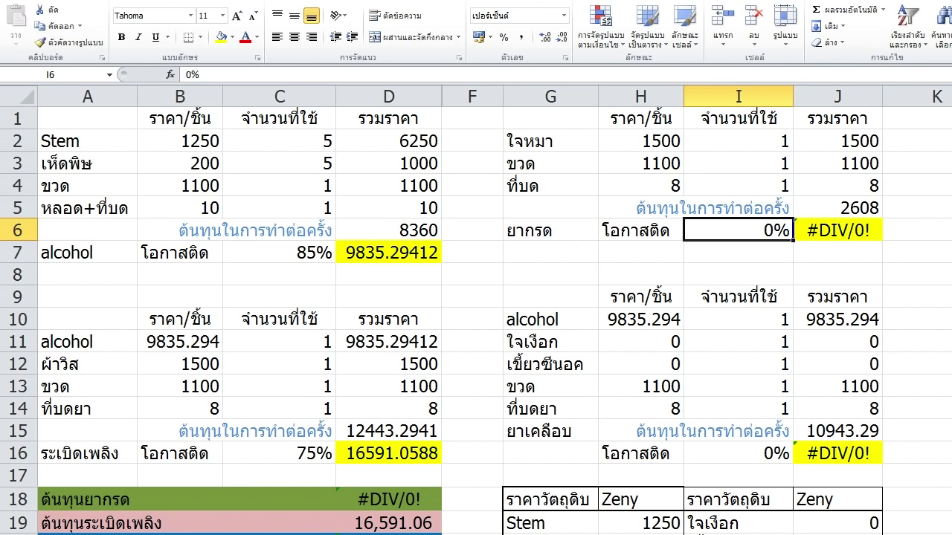
left_click(279, 454)
left_click(738, 231)
type("75")
key("Return")
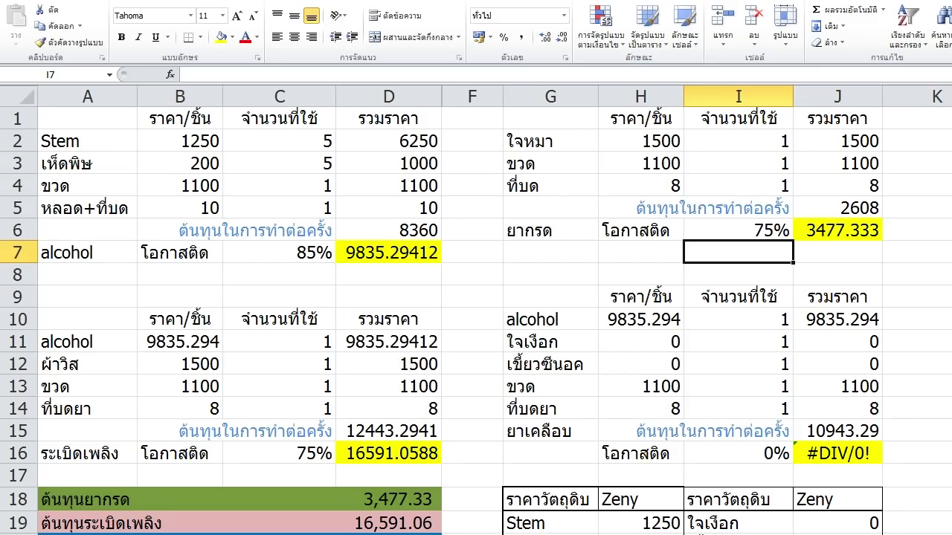
left_click(739, 230)
key("Up")
key("Down")
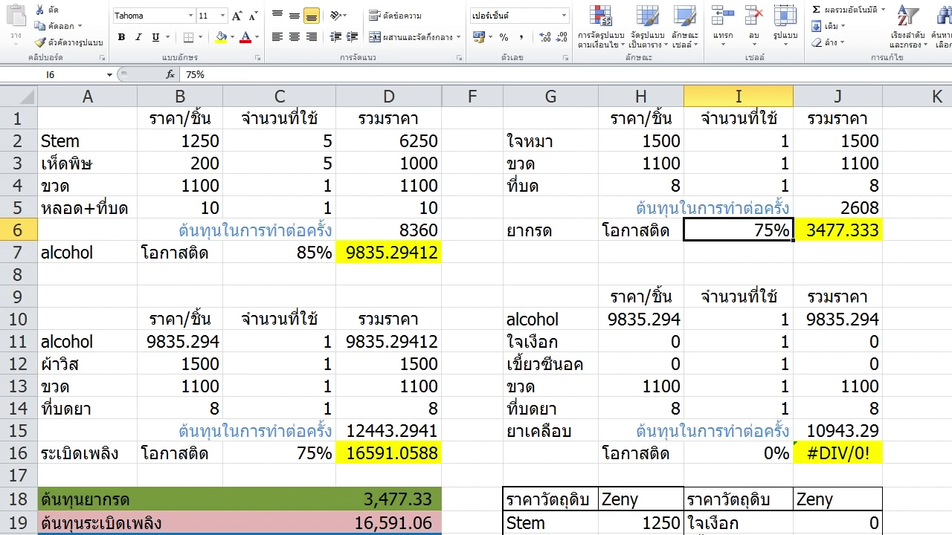
key("Right")
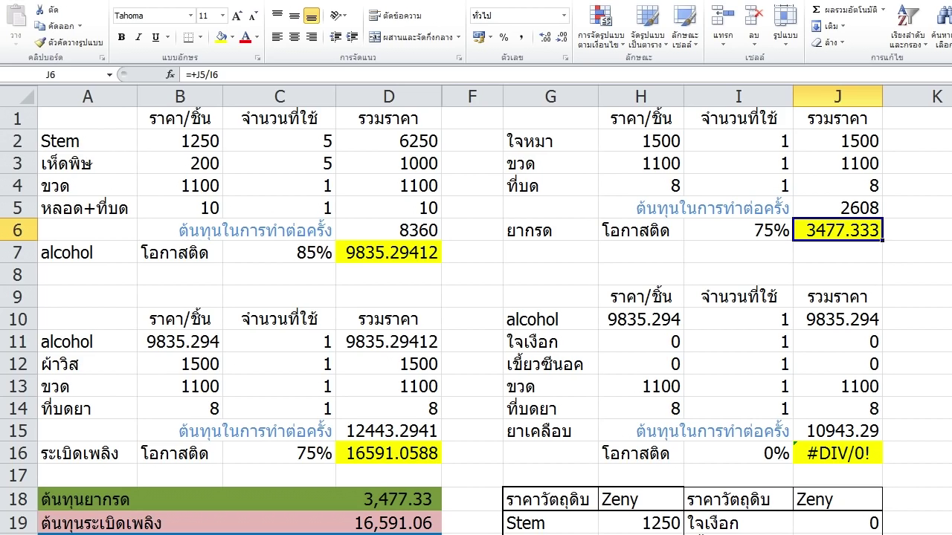
left_click(738, 253)
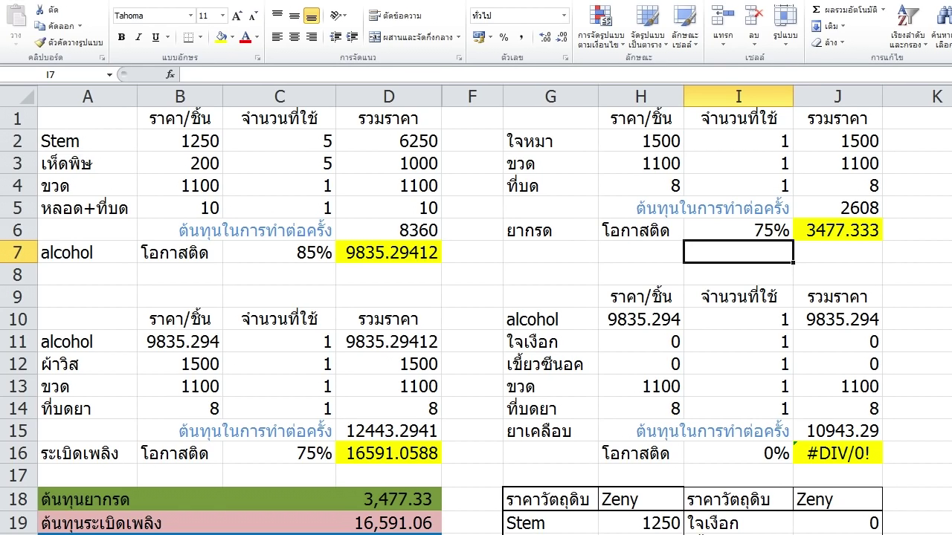
Review the ยากรด recipe table in G1:J6, from the ใจหมา and ขวด lines to the cost in J6
left_click_drag(837, 119, 550, 230)
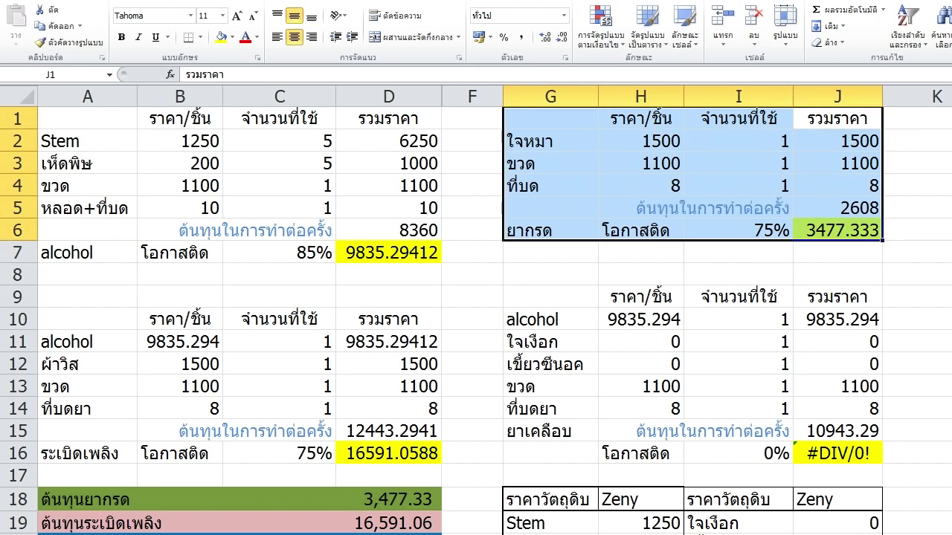
left_click(551, 253)
left_click(550, 141)
left_click_drag(551, 142, 837, 164)
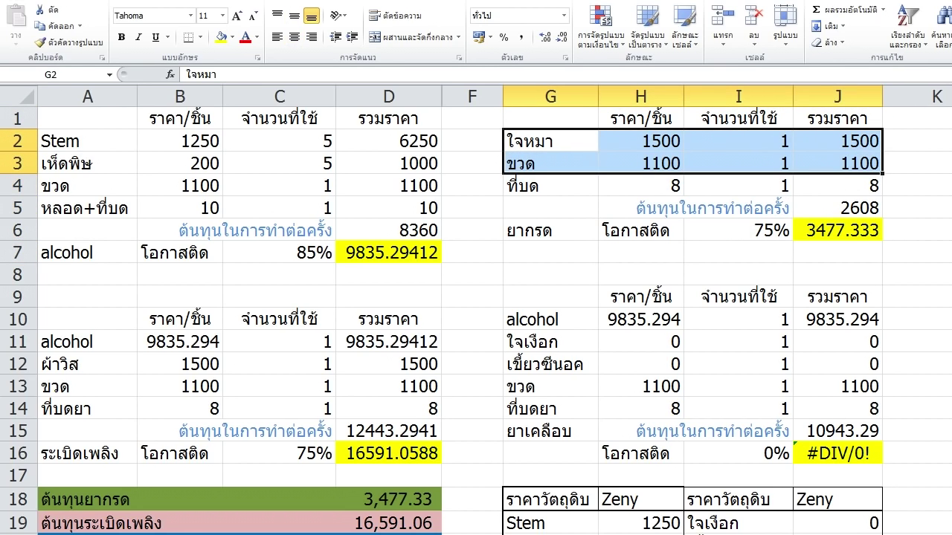
left_click(551, 141)
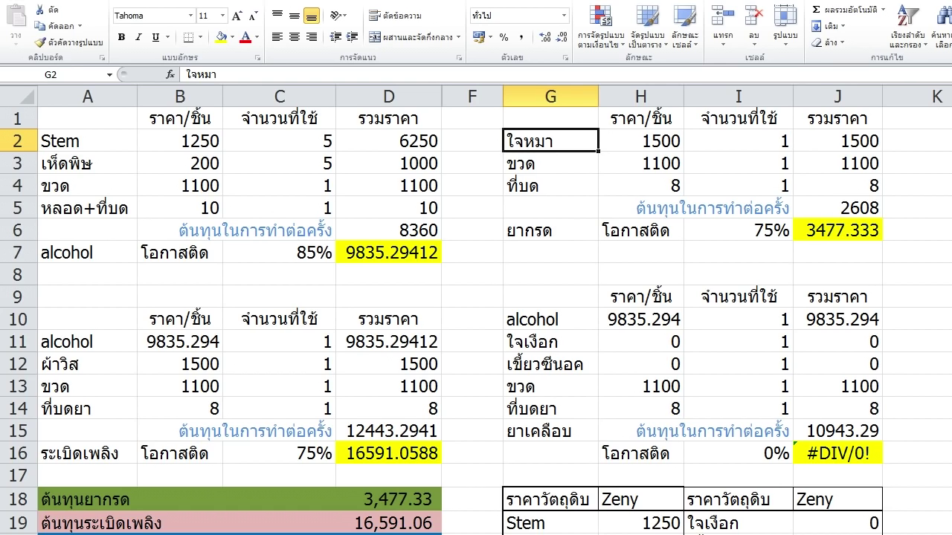
left_click_drag(838, 118, 551, 229)
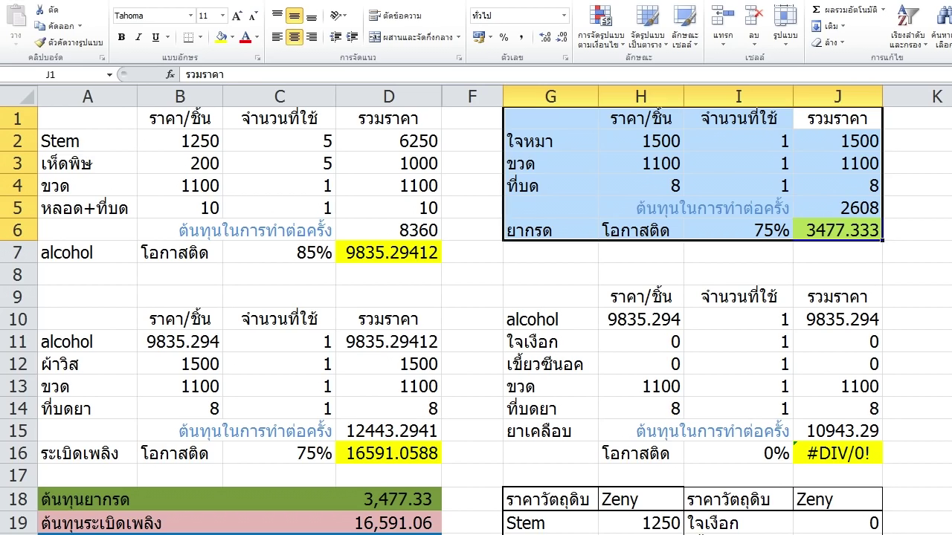
left_click(837, 231)
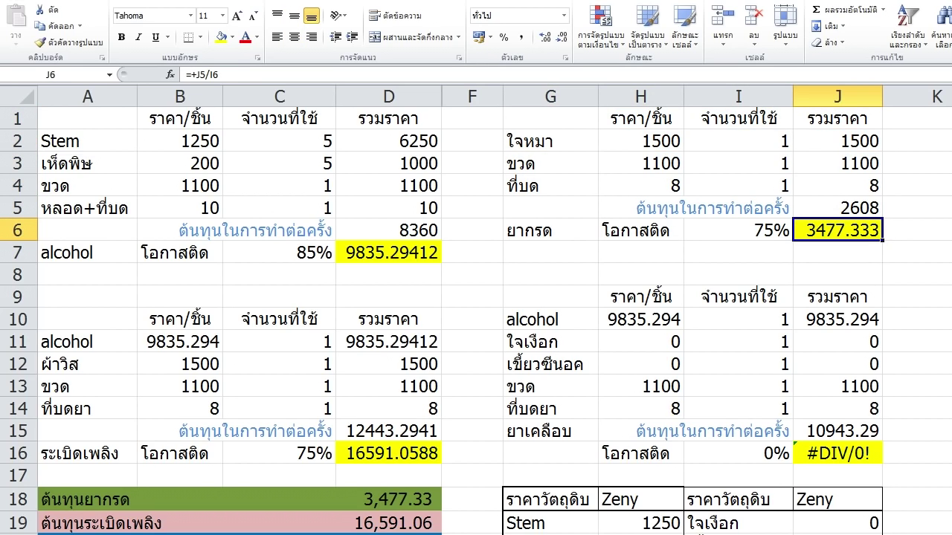
Compare the ระเบิดเพลิง cost in D16 with the ยากรด cost in J6 and check the alcohol price link in H10
left_click(388, 454)
left_click(837, 230, "ctrl")
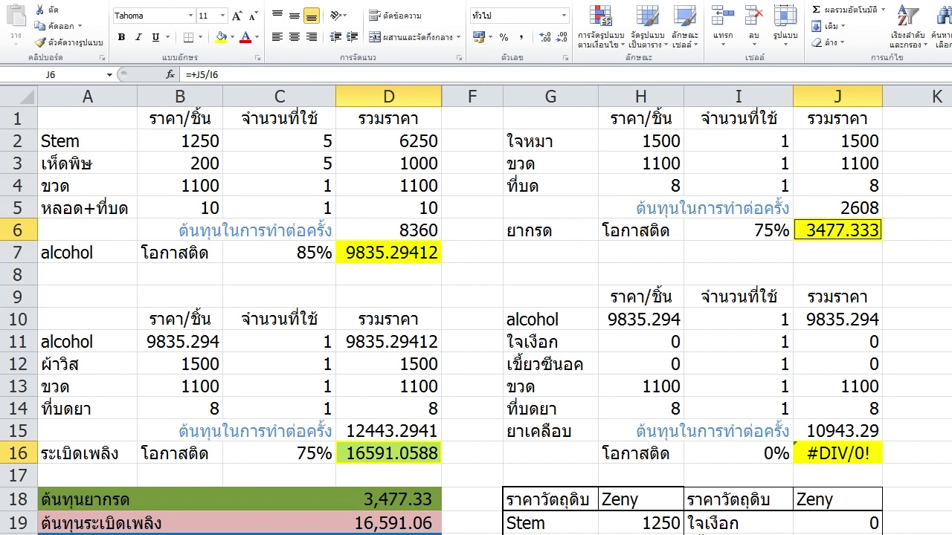
left_click(640, 320)
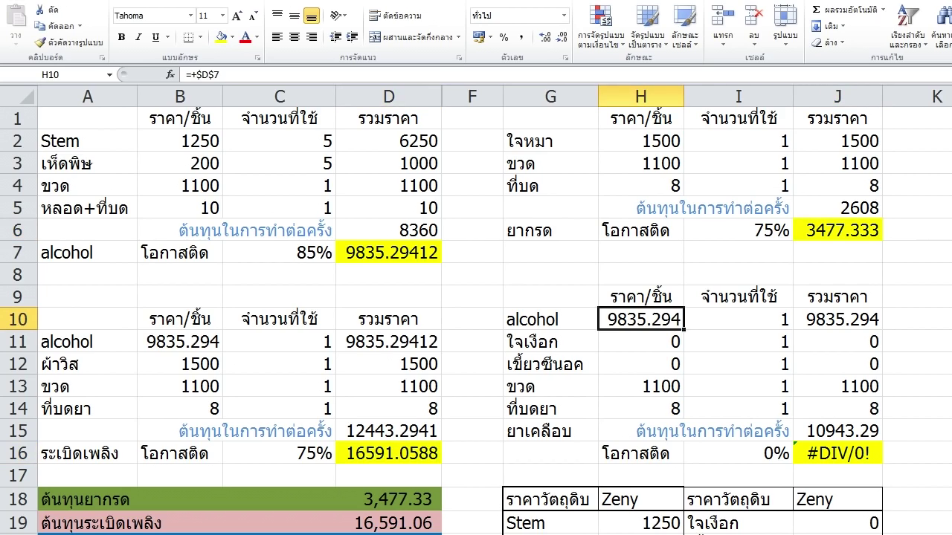
left_click(388, 453)
left_click(837, 231)
left_click(388, 454)
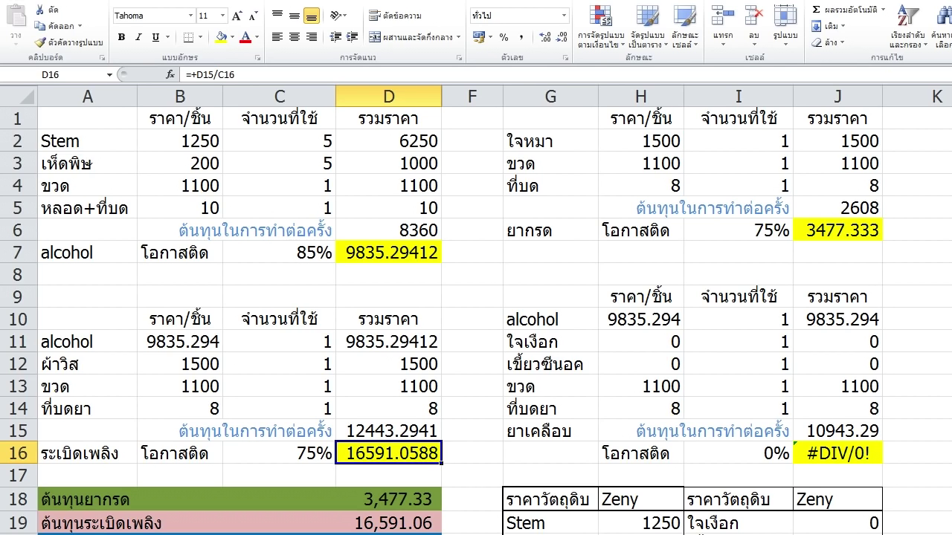
Check the ค่าบลู ต่อยาปา 1 ชุด link in D20 and locate the blue gemstone and attempt calculations it draws on
scroll(476, 312, "down", 1)
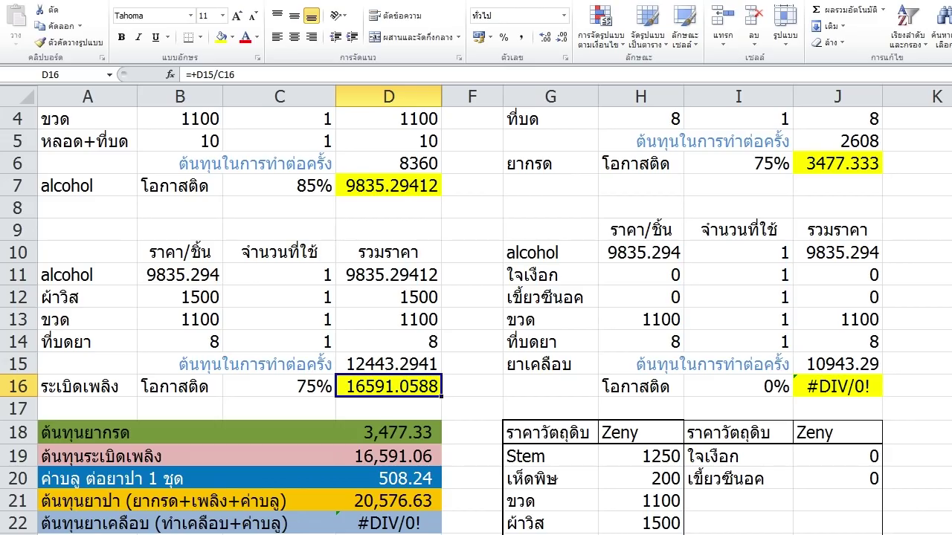
left_click(388, 479)
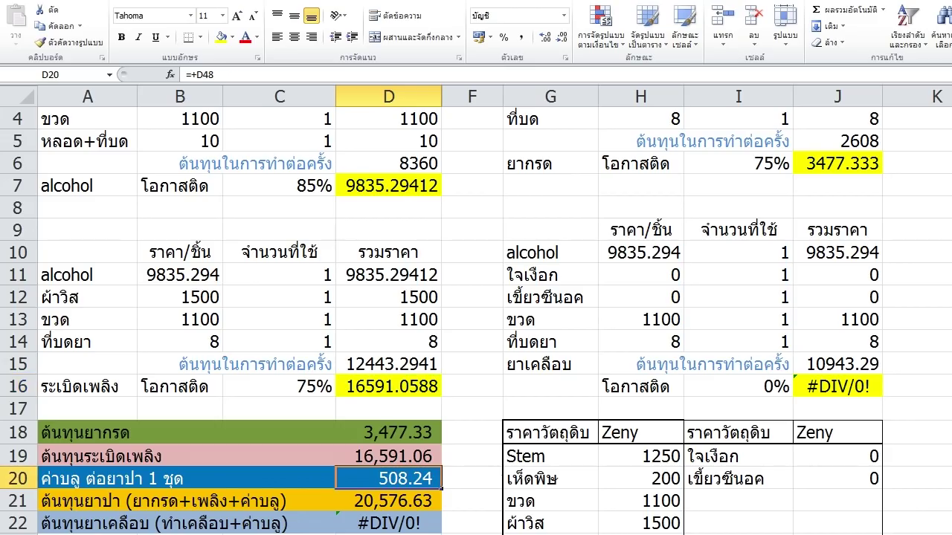
left_click(175, 479)
left_click(93, 478)
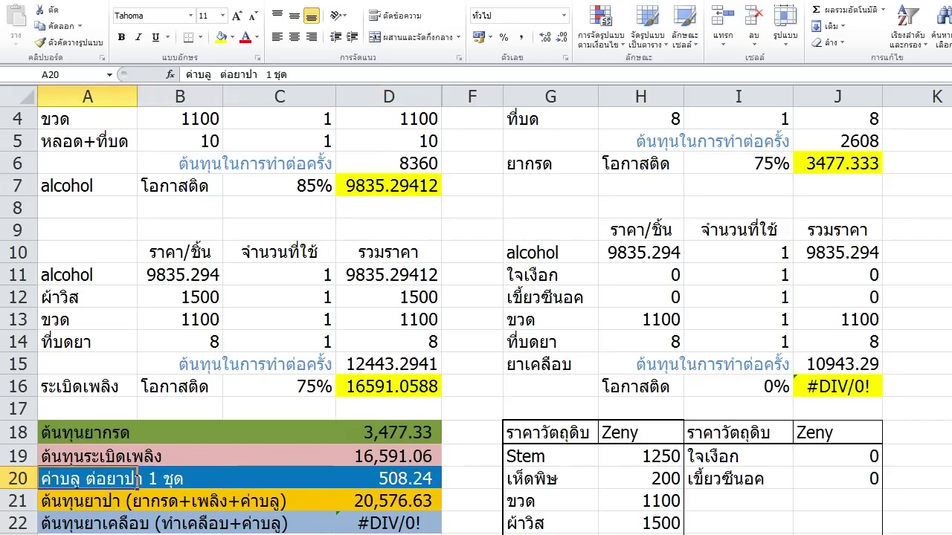
left_click(389, 478)
scroll(475, 312, "down", 7)
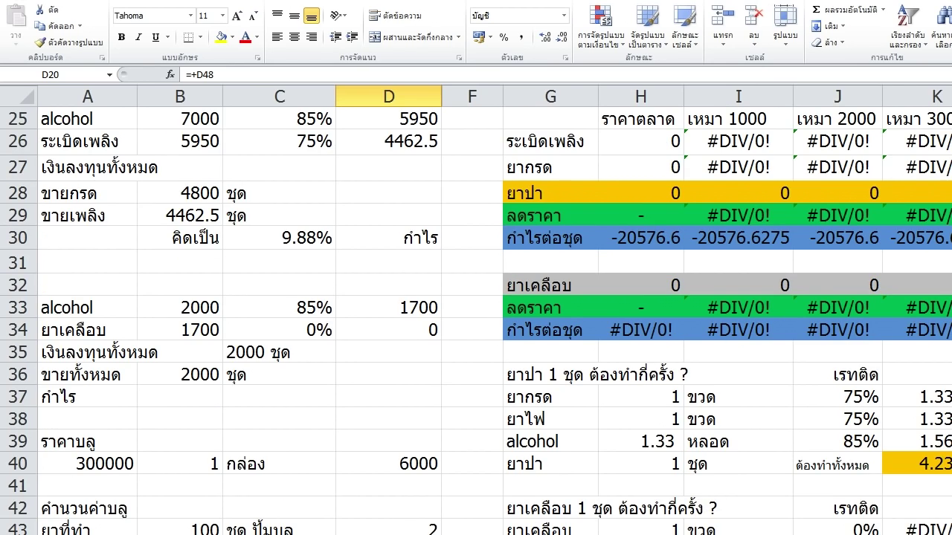
scroll(476, 312, "up", 1)
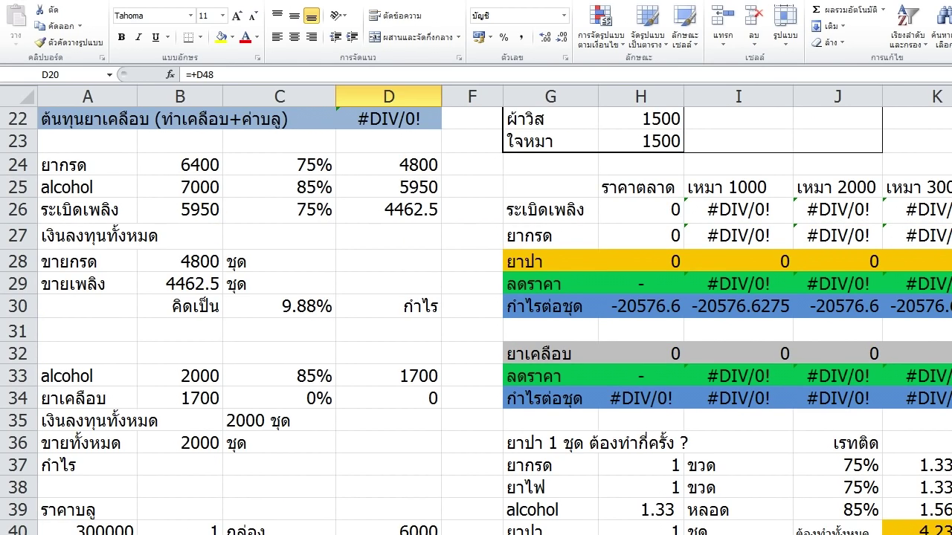
scroll(476, 312, "down", 3)
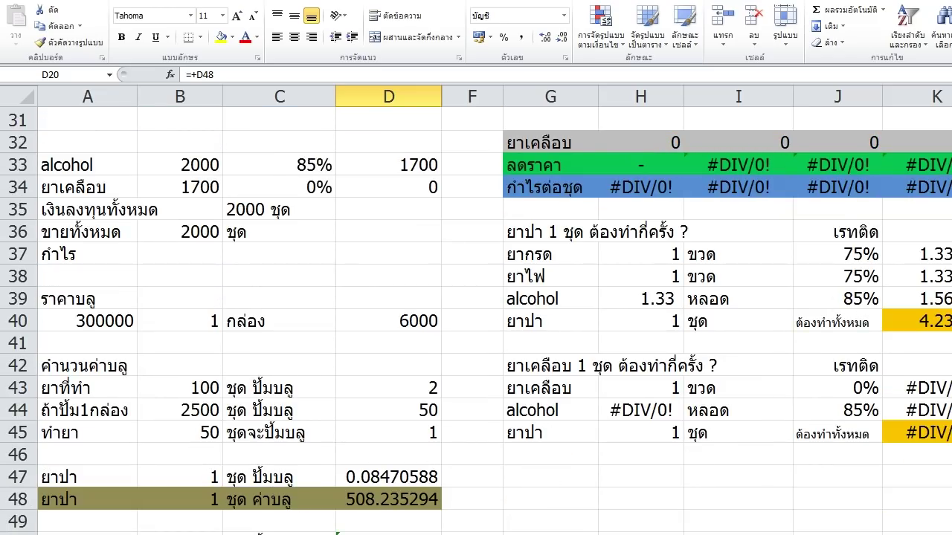
scroll(475, 313, "right", 1)
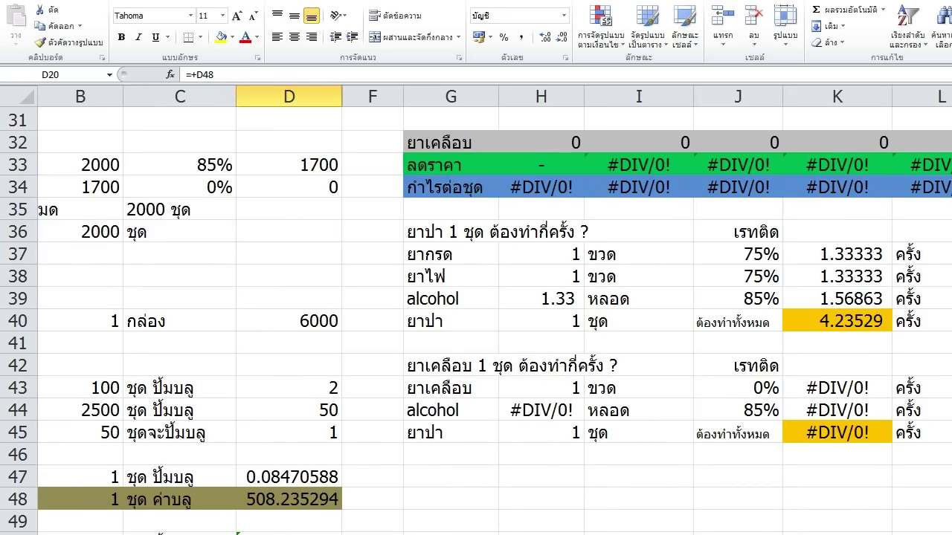
Examine the ยากรด row of the ยาปา attempts table: quantity in H37, success rate in J37 and attempts formula in K37
left_click(542, 254)
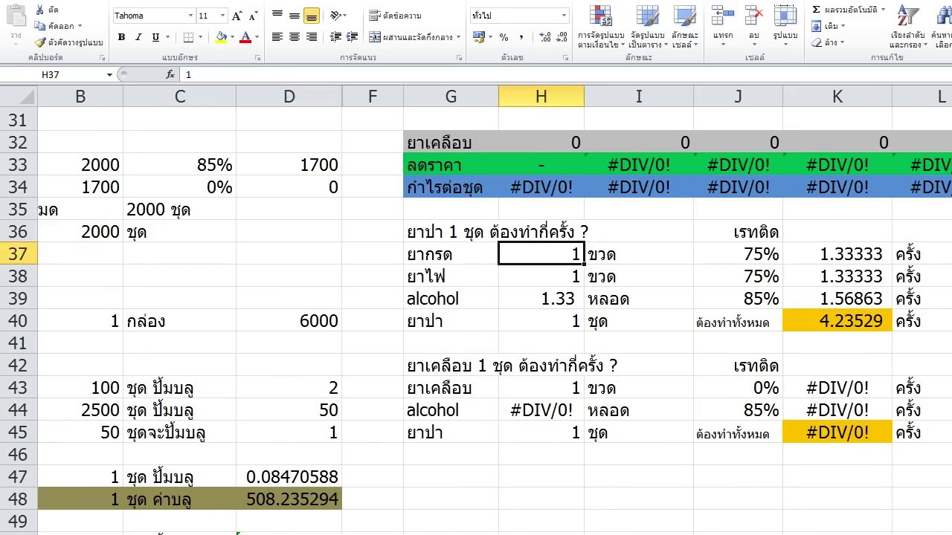
left_click(738, 254)
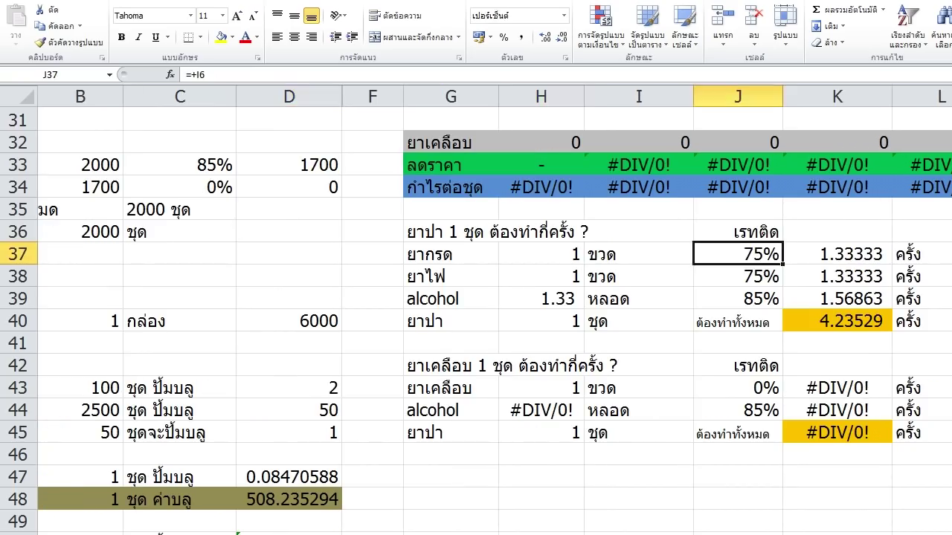
left_click(838, 255)
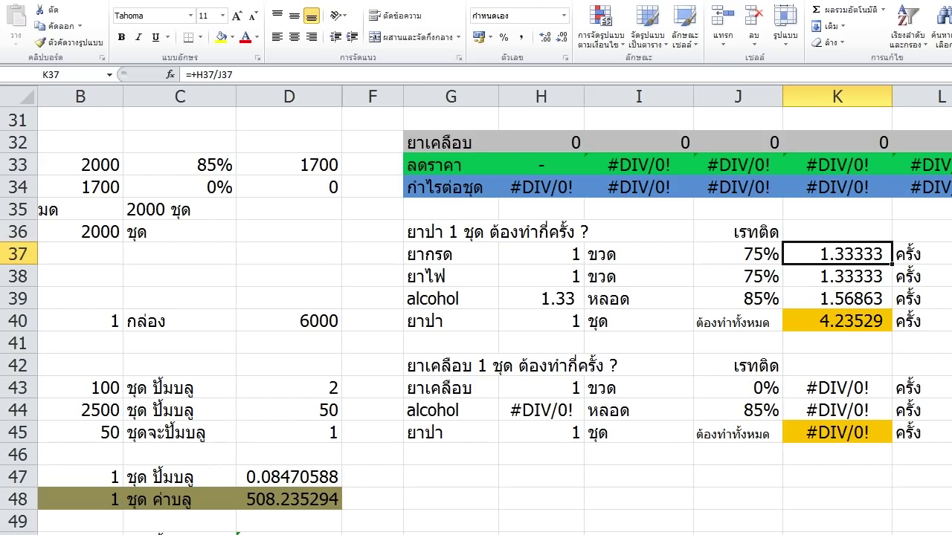
left_click(737, 255)
left_click_drag(451, 232, 837, 433)
left_click(837, 476)
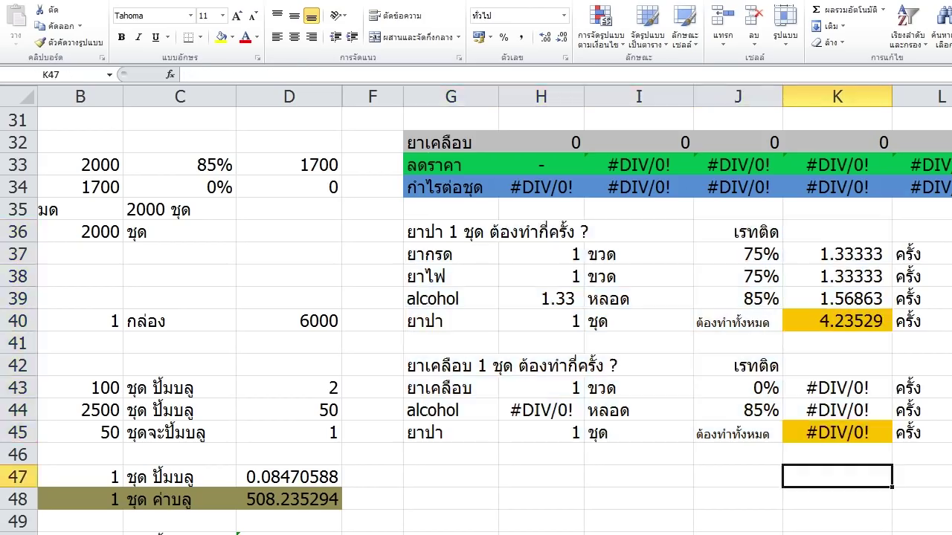
left_click(738, 254)
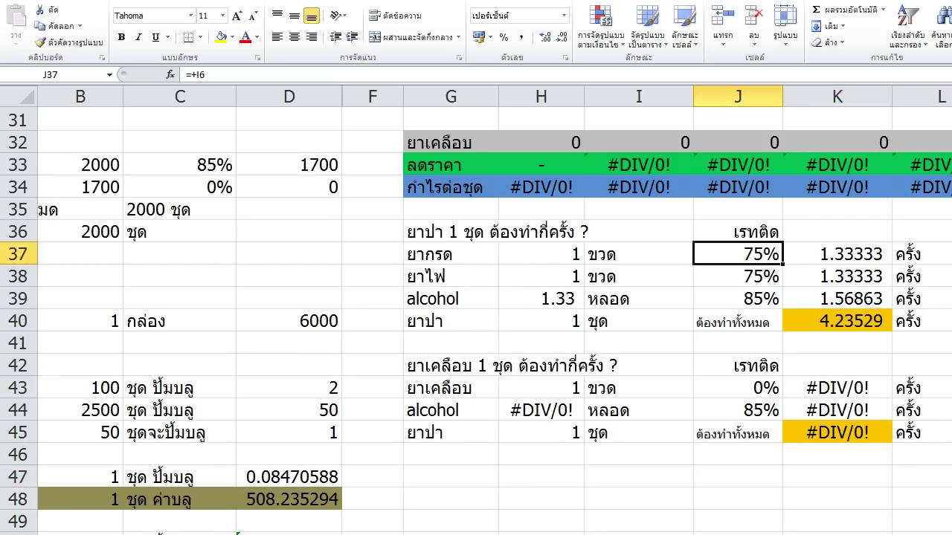
left_click(837, 255)
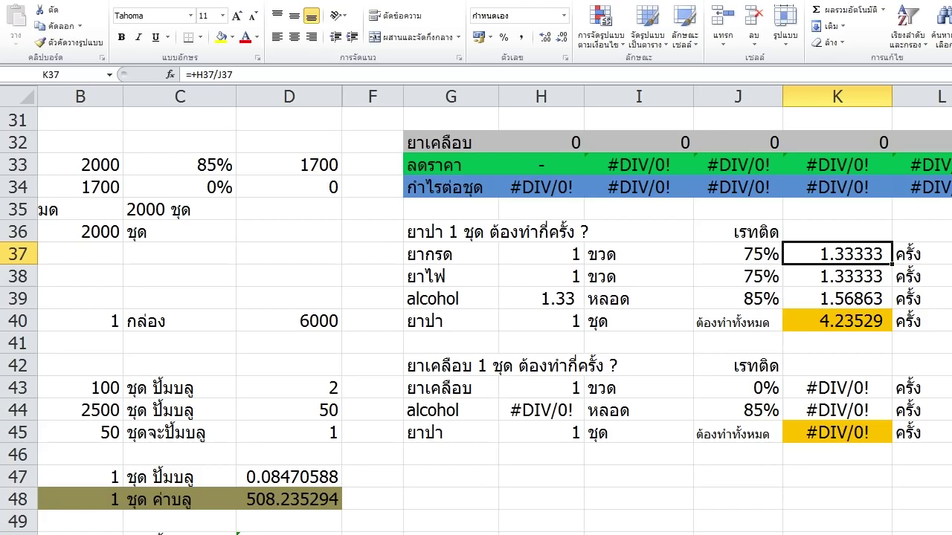
left_click(738, 254)
left_click(838, 255)
Review the alcohol success rate in J39, the attempts in K37:K39 and the total attempts formula for one ยาปา set in K40
left_click(738, 299)
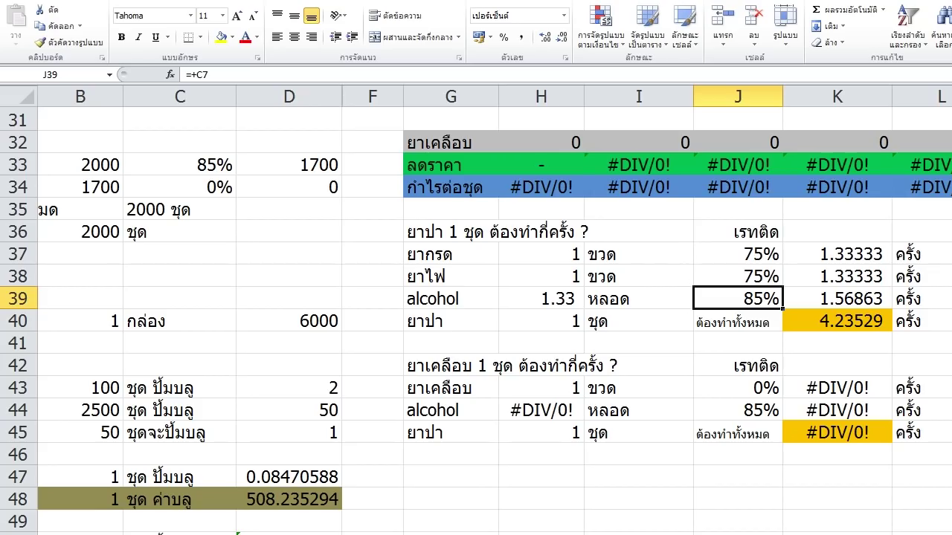
left_click_drag(837, 298, 638, 253)
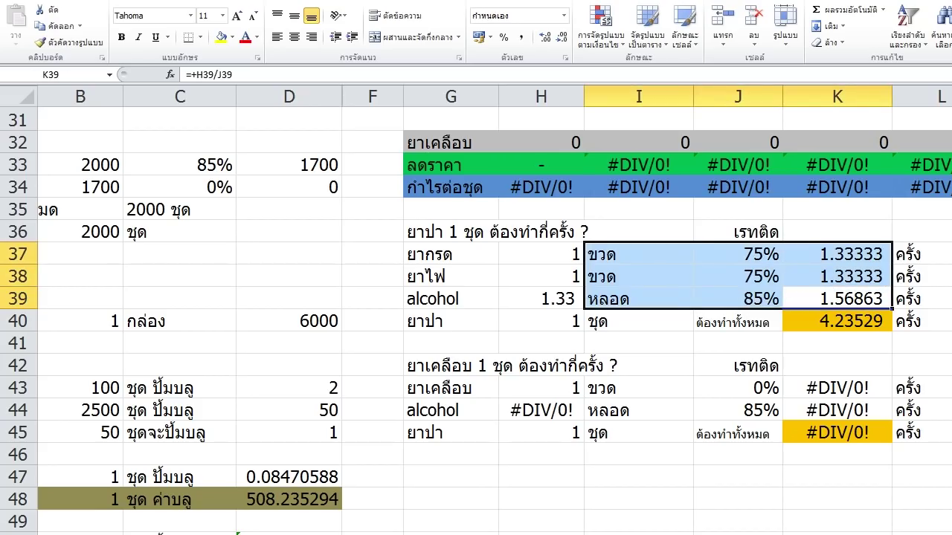
left_click(541, 322)
left_click(450, 321)
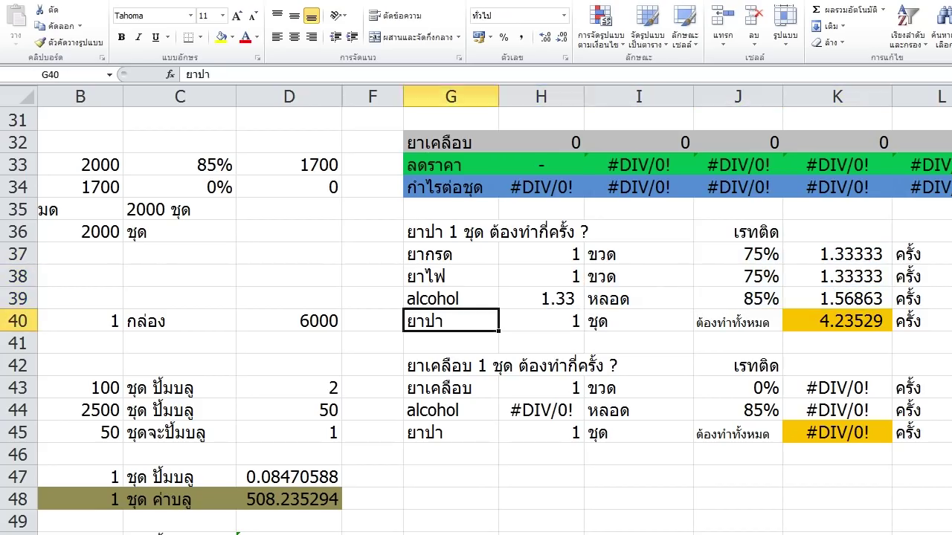
left_click(836, 276)
left_click(836, 255)
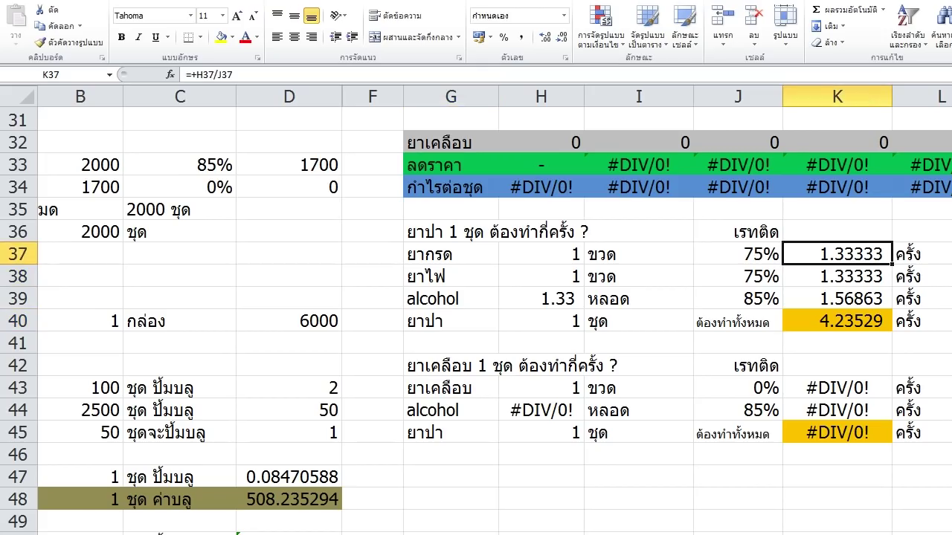
left_click(836, 299)
left_click_drag(836, 255, 836, 322)
left_click(836, 321)
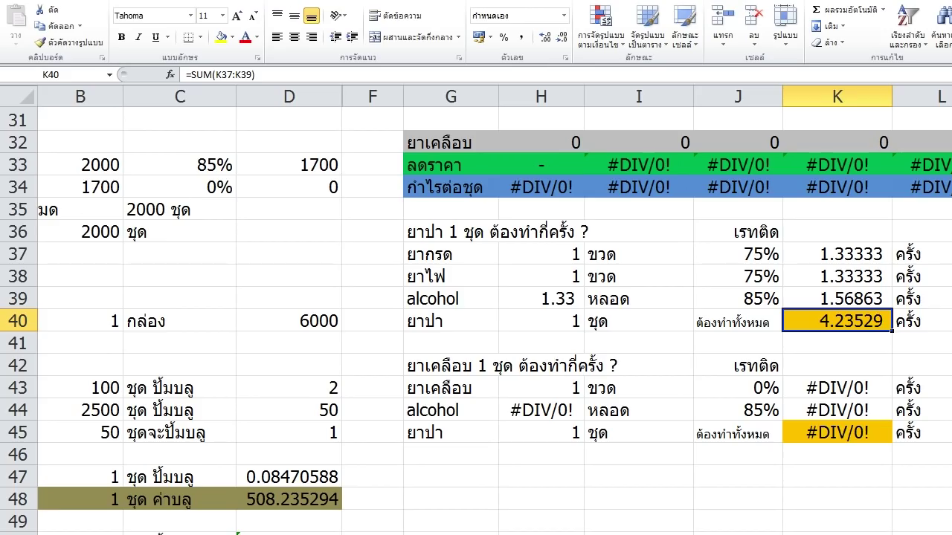
left_click_drag(451, 343, 738, 323)
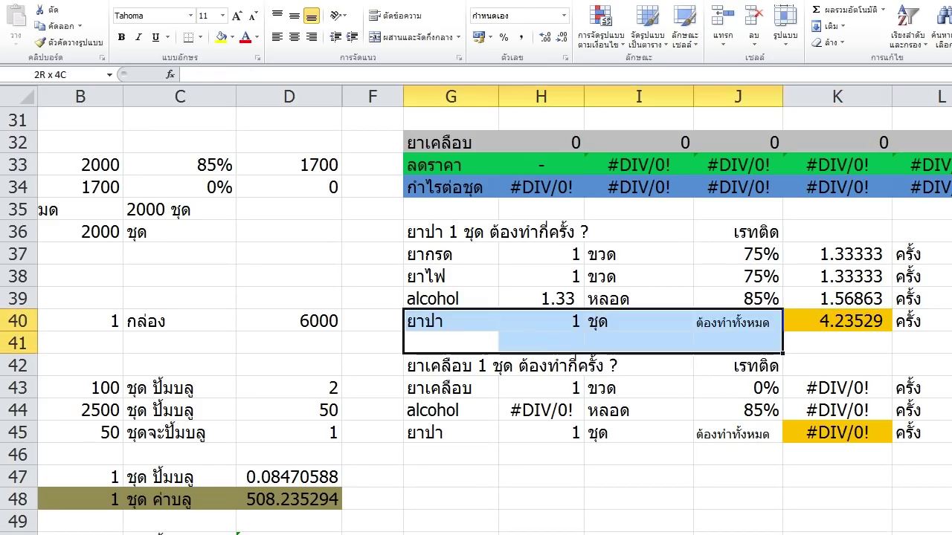
left_click(836, 322)
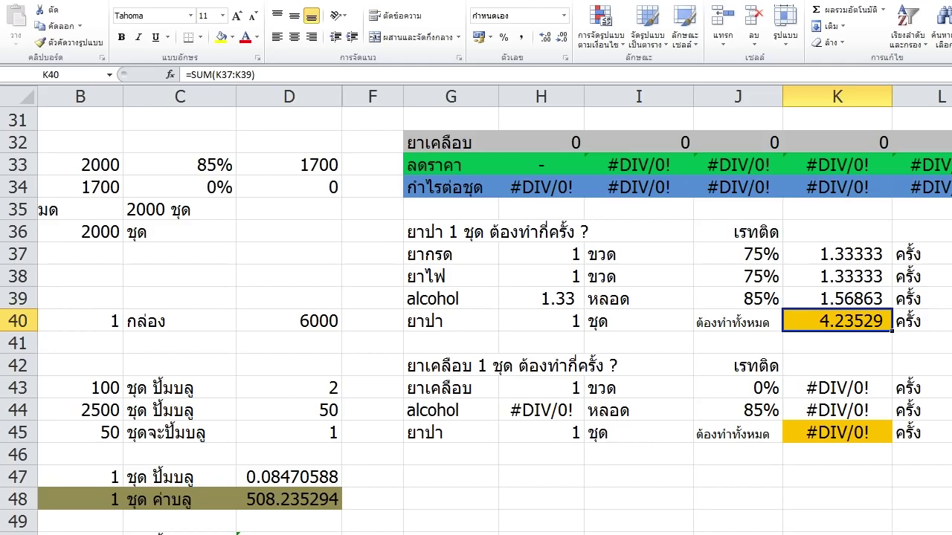
Examine the ยาที่ทำ line of the คำนวนค่าบลู section, comparing the sets made in B43 with the blue gemstones used in D43
left_click_drag(451, 343, 45, 387)
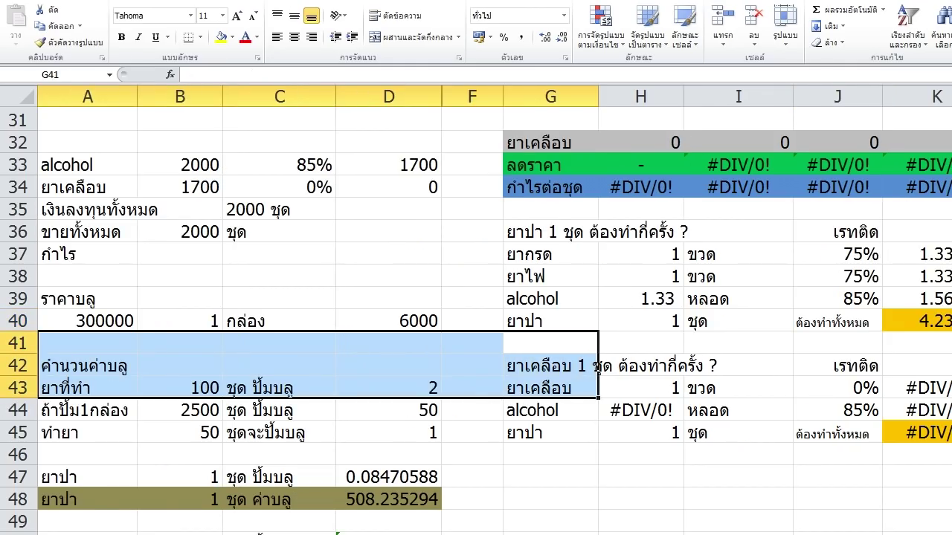
left_click(180, 299)
left_click(88, 388)
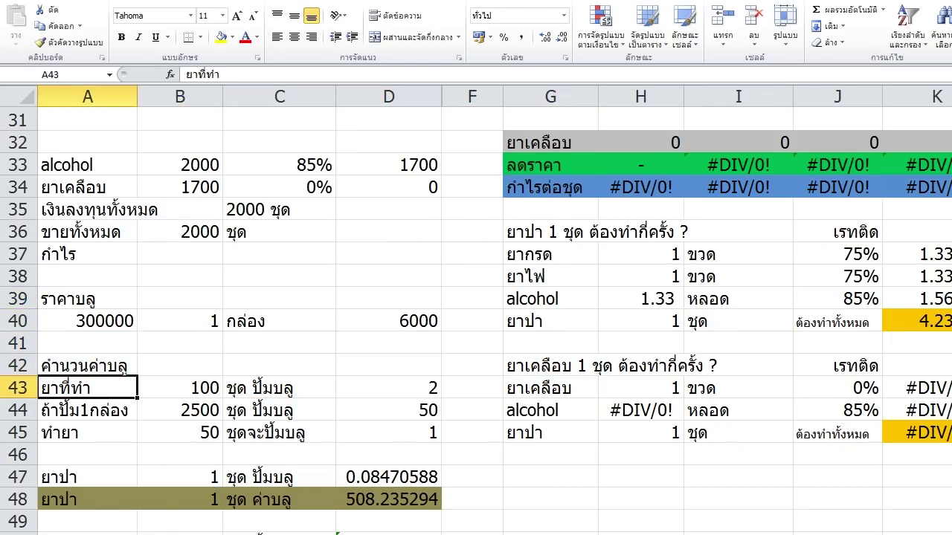
left_click(180, 389)
left_click_drag(389, 388, 87, 433)
left_click(180, 388)
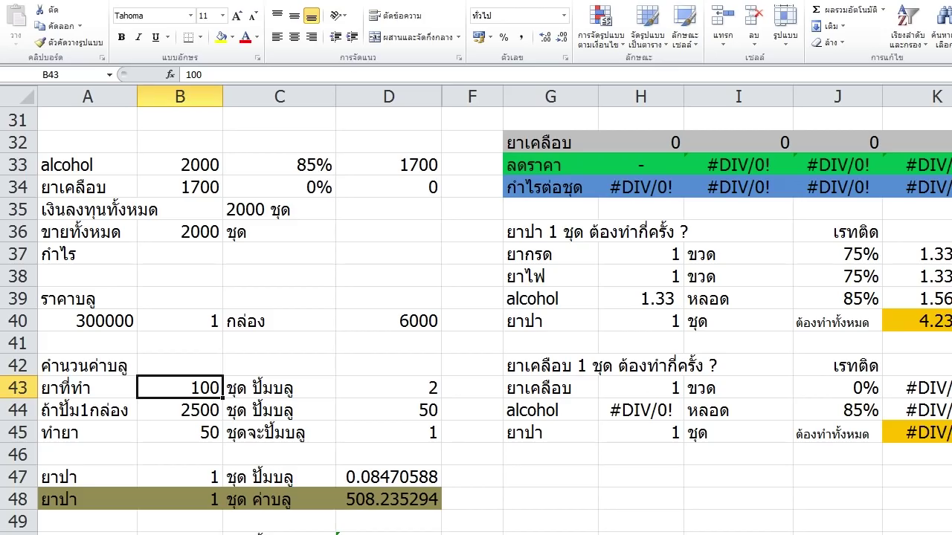
left_click(388, 389)
left_click(472, 321)
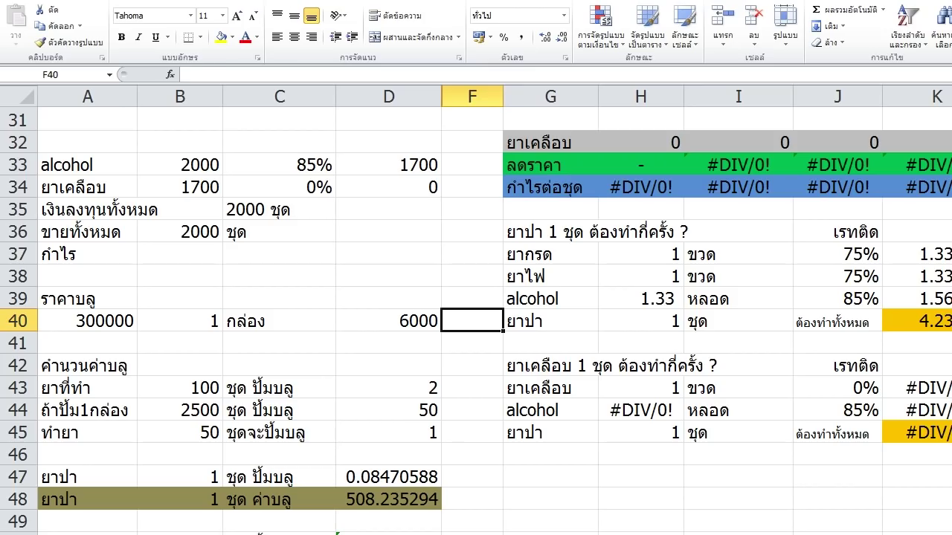
left_click_drag(87, 389, 388, 410)
left_click(180, 388)
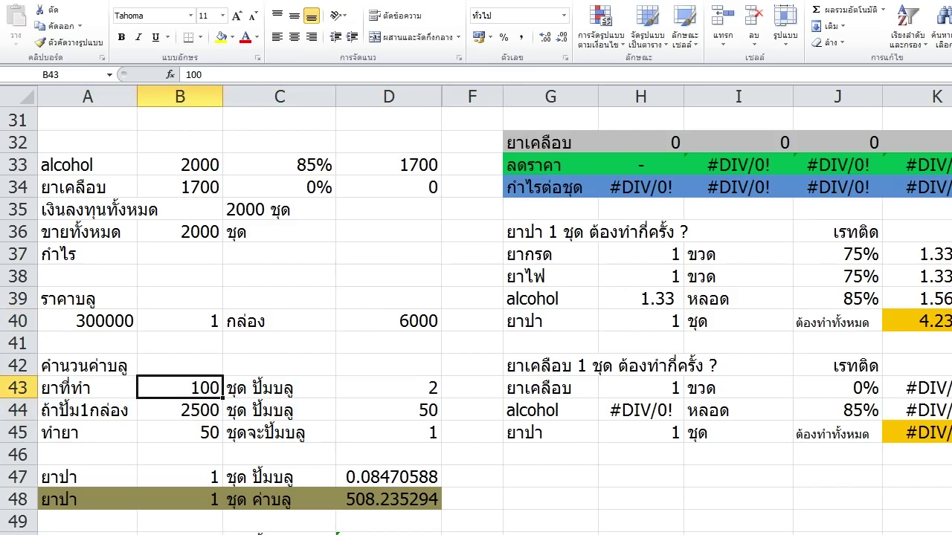
left_click(388, 388)
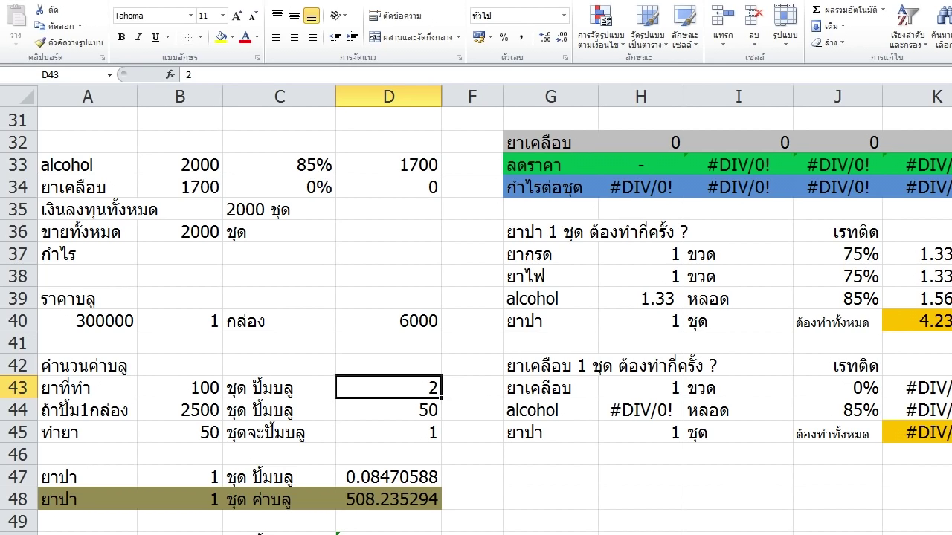
Check the sets-per-box formula in B44 against D44 and A40, and the sets-per-gemstone formula in B45 against D45
left_click(180, 411)
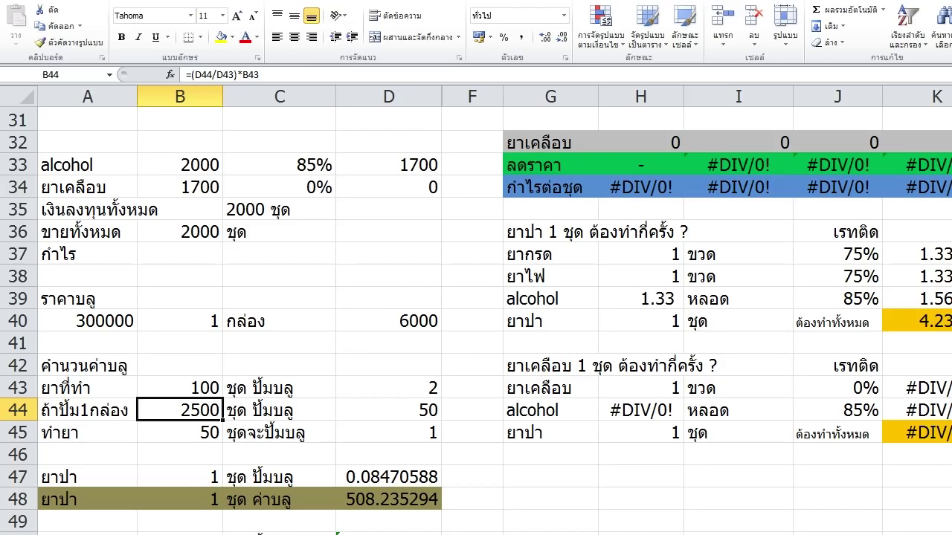
left_click(388, 410)
left_click(180, 411)
left_click(388, 410)
left_click(88, 321)
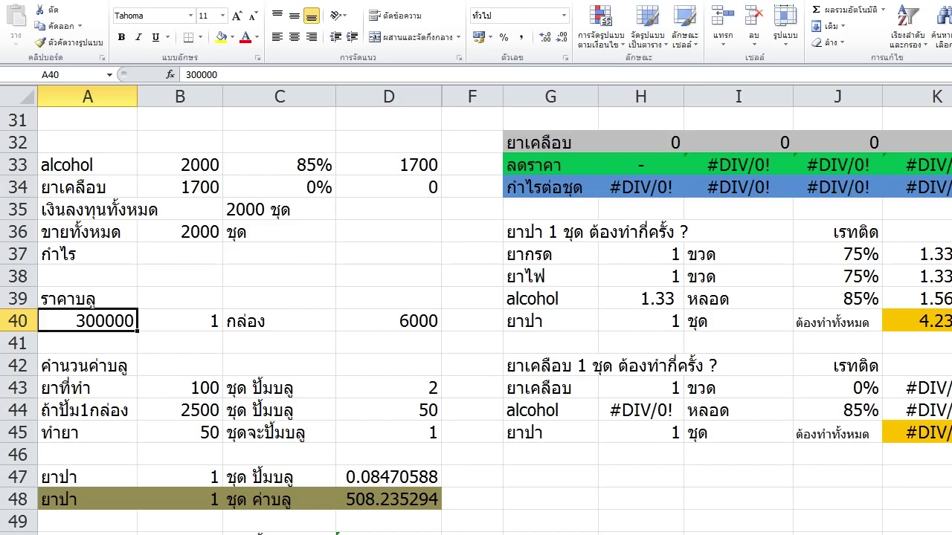
left_click(180, 410)
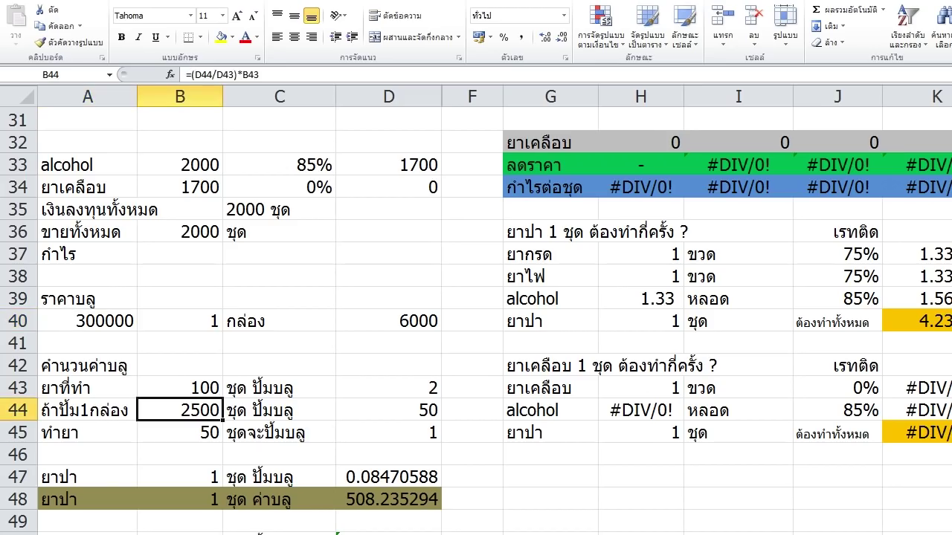
left_click(180, 433)
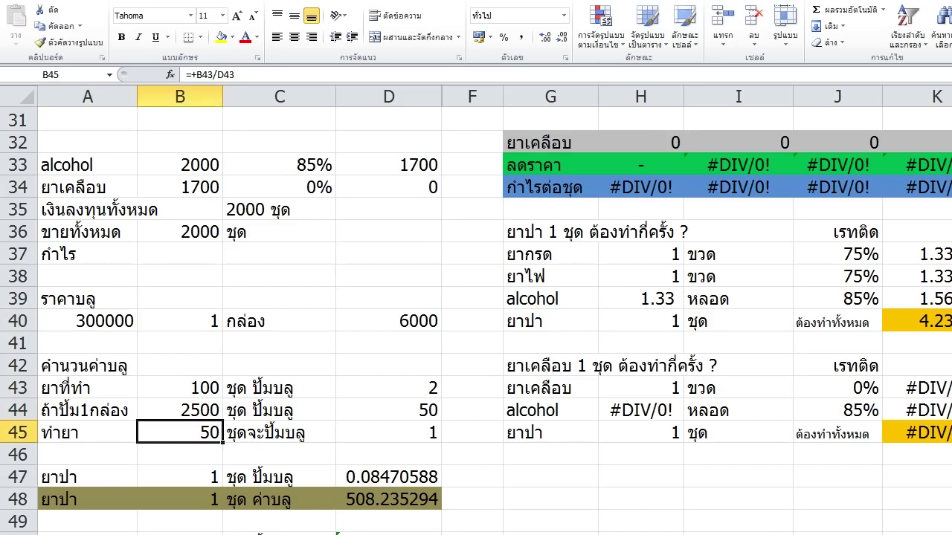
left_click(388, 433)
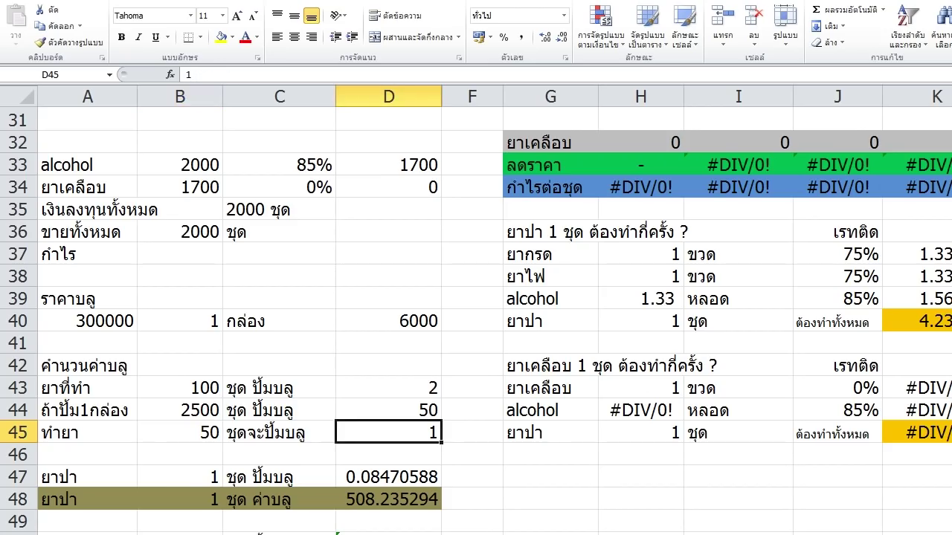
Compare the box price in A40 and the unit price formula in D40 with the sets made per blue gemstone in B45
left_click(388, 321)
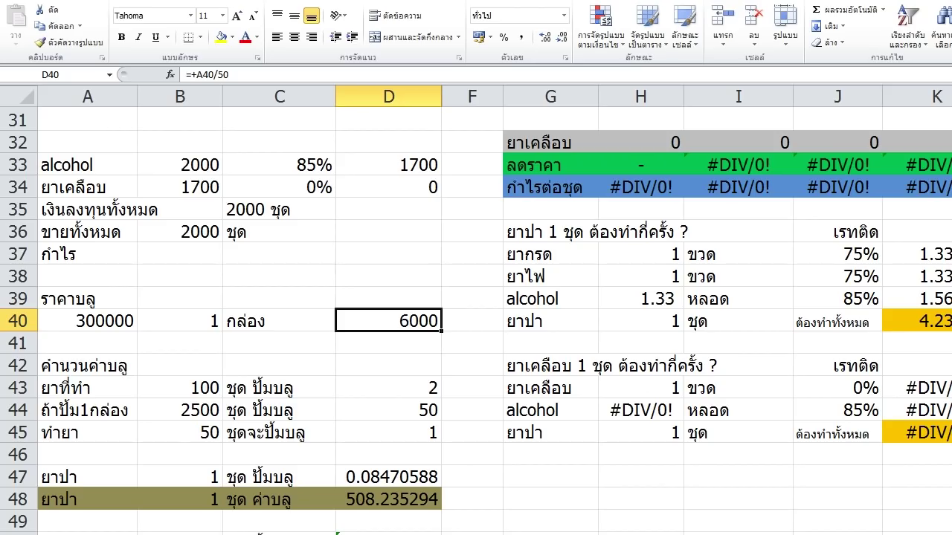
left_click(87, 321)
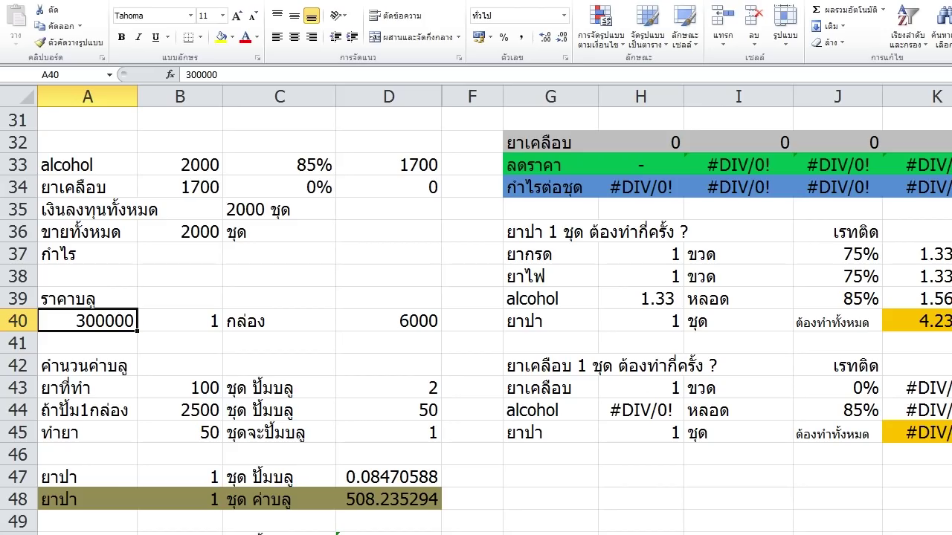
left_click(388, 321)
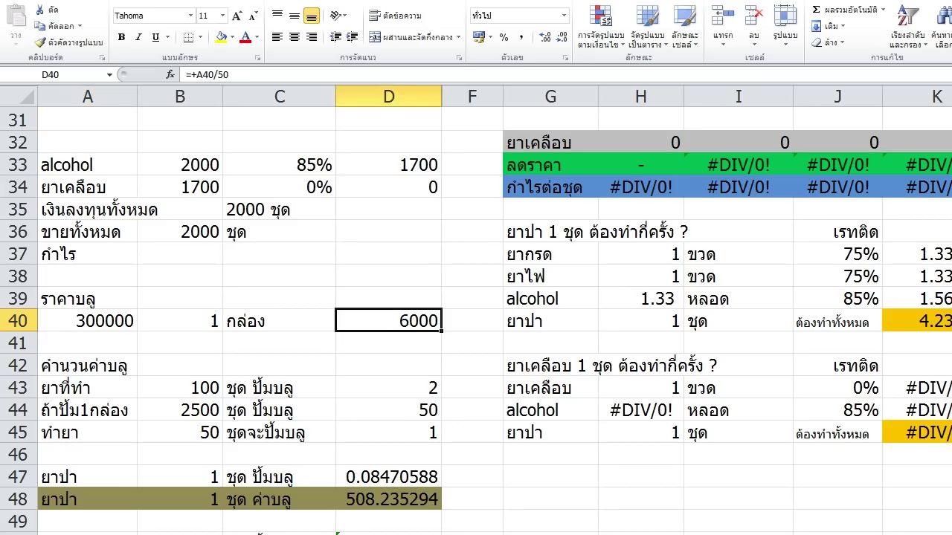
left_click(388, 433)
left_click(388, 321)
left_click(180, 433)
left_click(389, 321)
left_click(180, 432)
Trace the ยาปา blue gemstone cost from D20 through the formulas in D48 and D47 to the unit price in D40
scroll(476, 321, "up", 5)
scroll(476, 322, "up", 2)
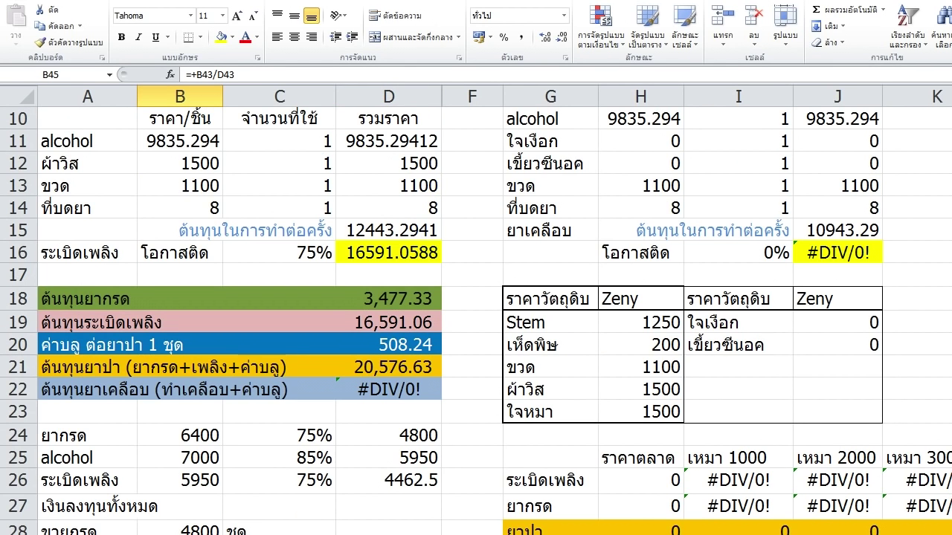
left_click(388, 345)
scroll(476, 320, "down", 7)
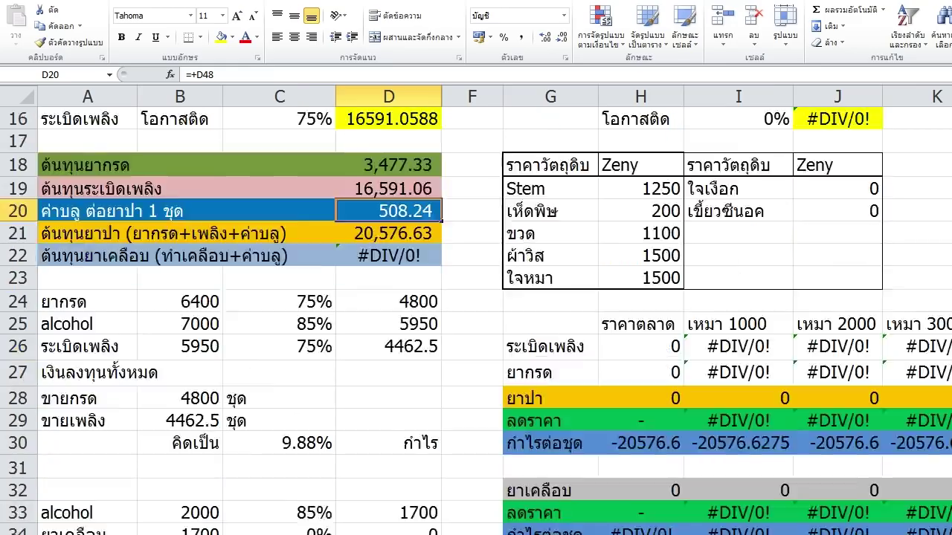
scroll(476, 320, "down", 2)
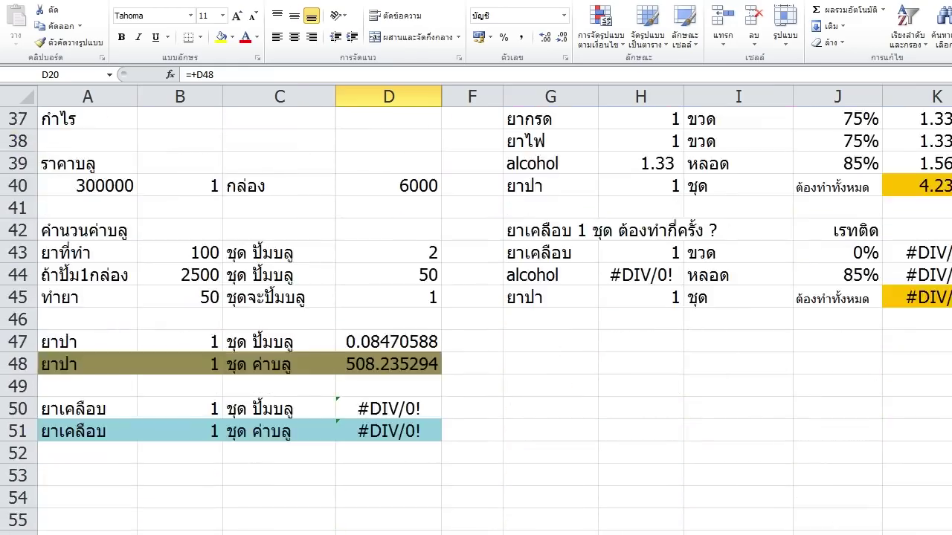
left_click(388, 320)
left_click(388, 342)
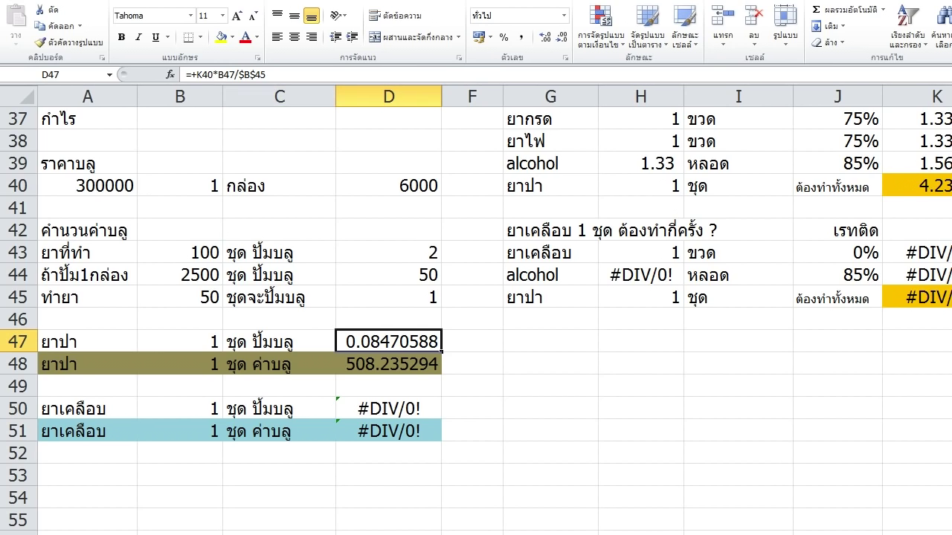
left_click(388, 364)
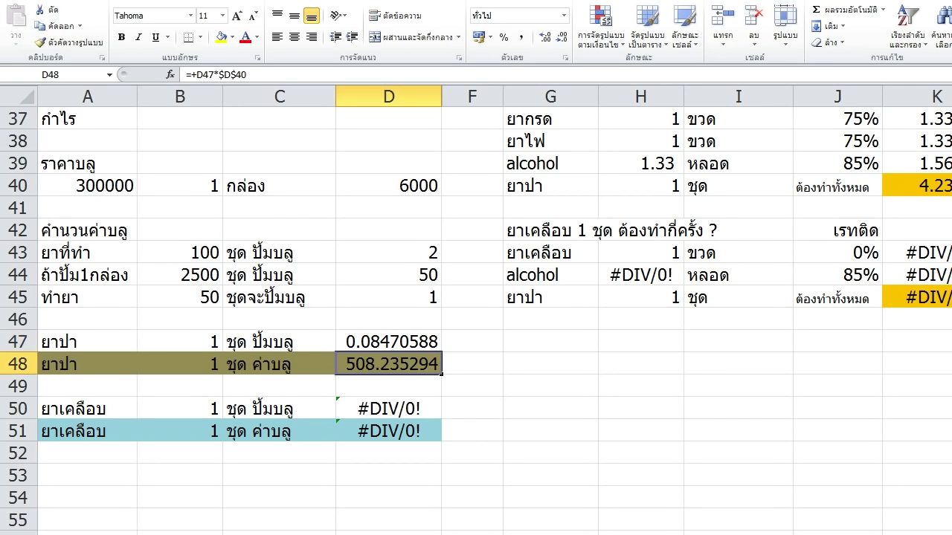
left_click(388, 297)
left_click(388, 186)
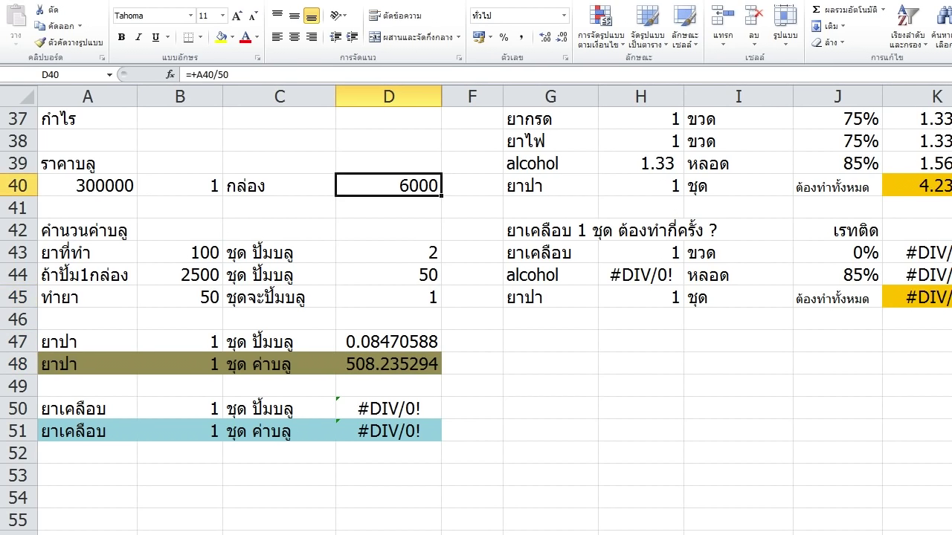
Examine the formulas for the ค่าบลู calculation in B45, D40 and D20 and the ต้นทุนยาปา total in D21
left_click(180, 298)
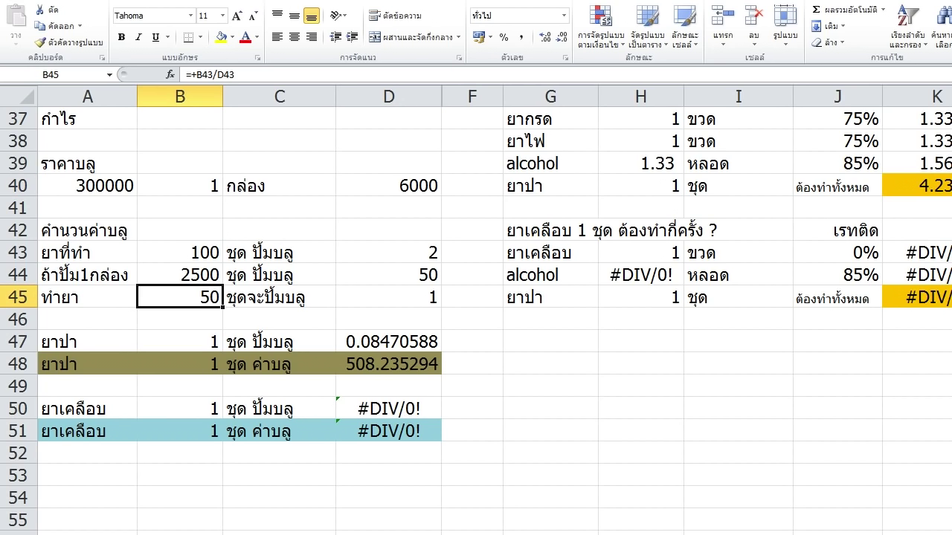
left_click(388, 186)
left_click(180, 297)
scroll(475, 319, "up", 8)
left_click(388, 279)
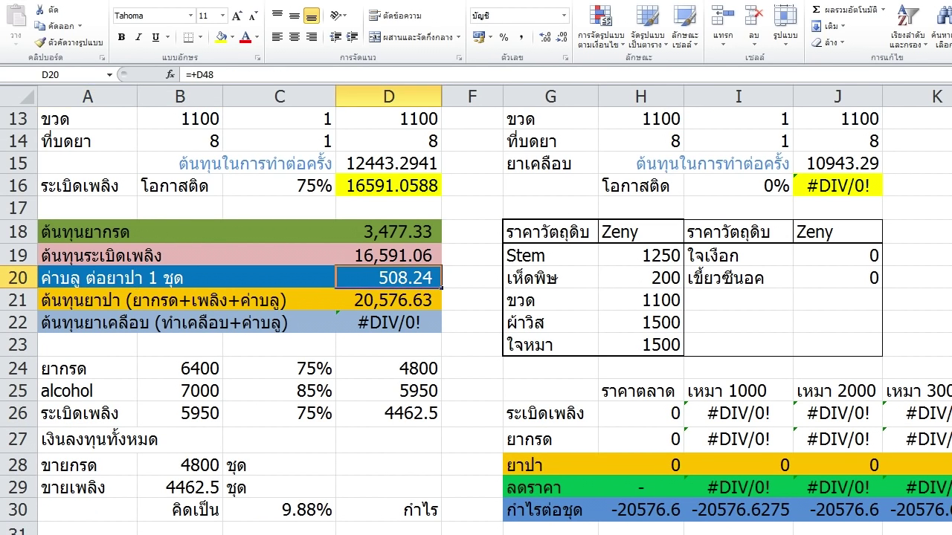
left_click(472, 301)
left_click(472, 414)
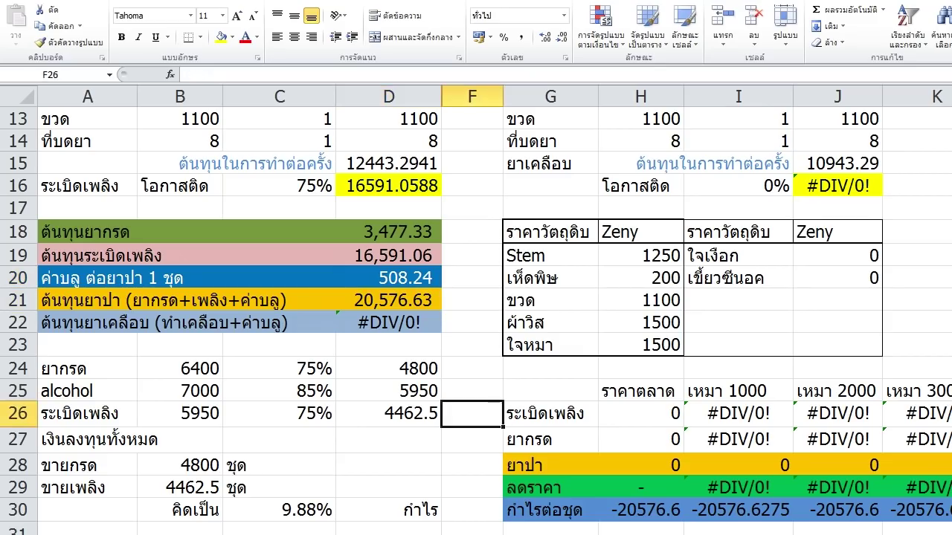
left_click(550, 391)
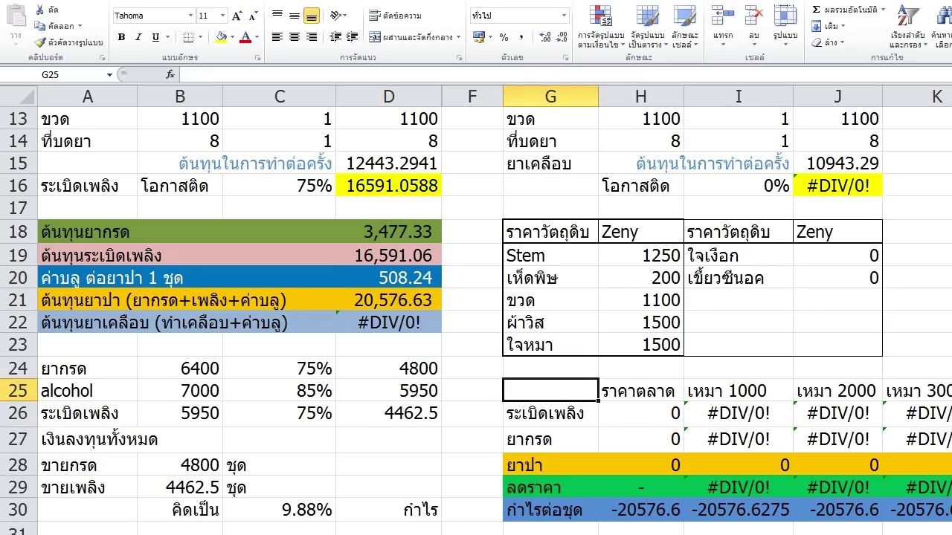
left_click(389, 278)
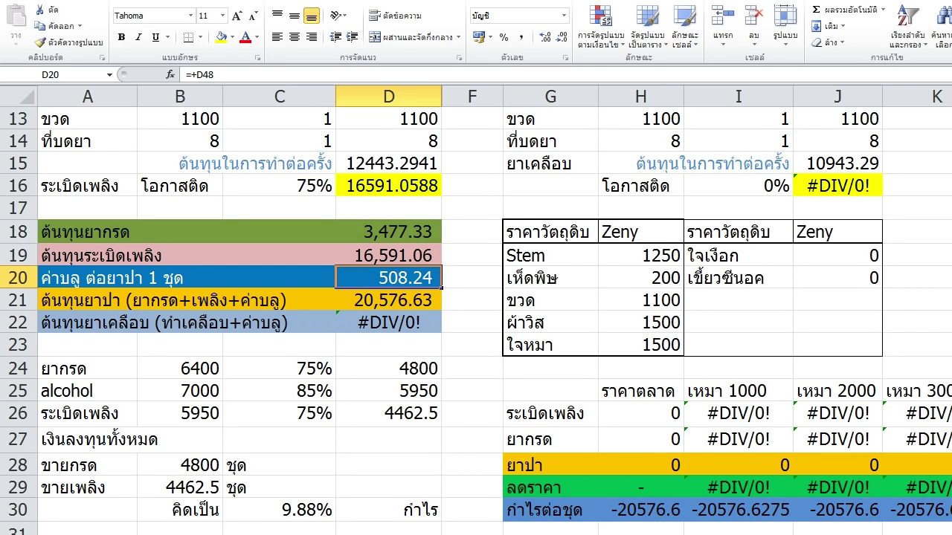
left_click(388, 301)
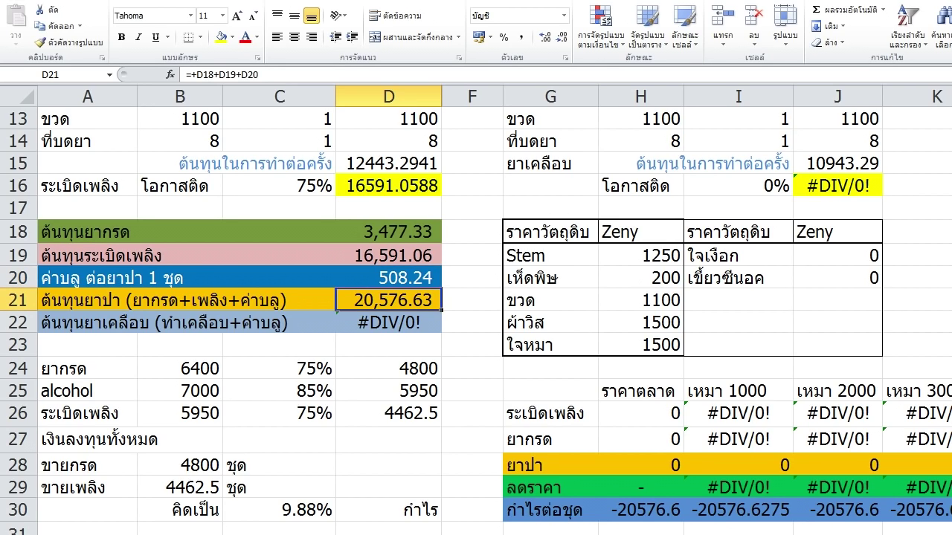
left_click(388, 279)
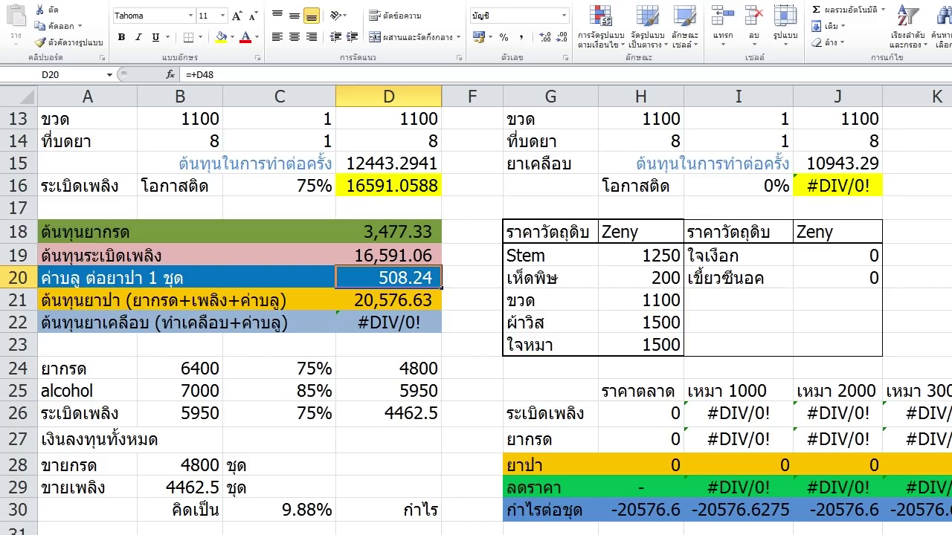
left_click(388, 301)
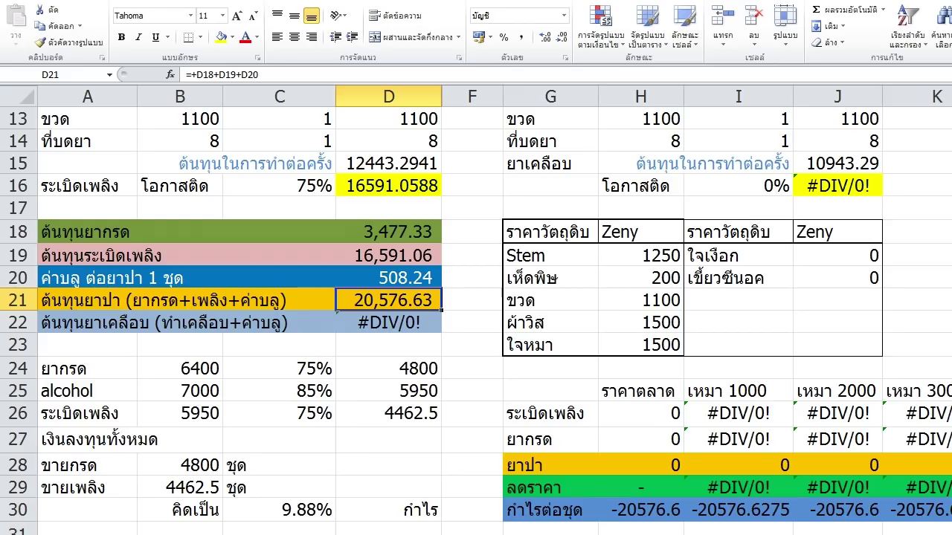
Set the alcohol success chance (โอกาสติด) in C7 to 90%
left_click(280, 185)
scroll(279, 186, "up", 4)
left_click(280, 275)
left_click(280, 253)
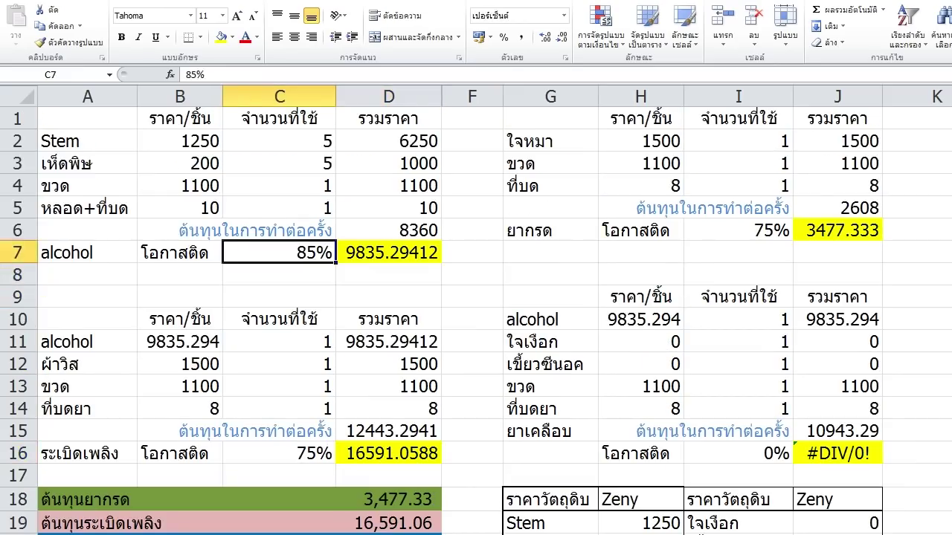
type("*0")
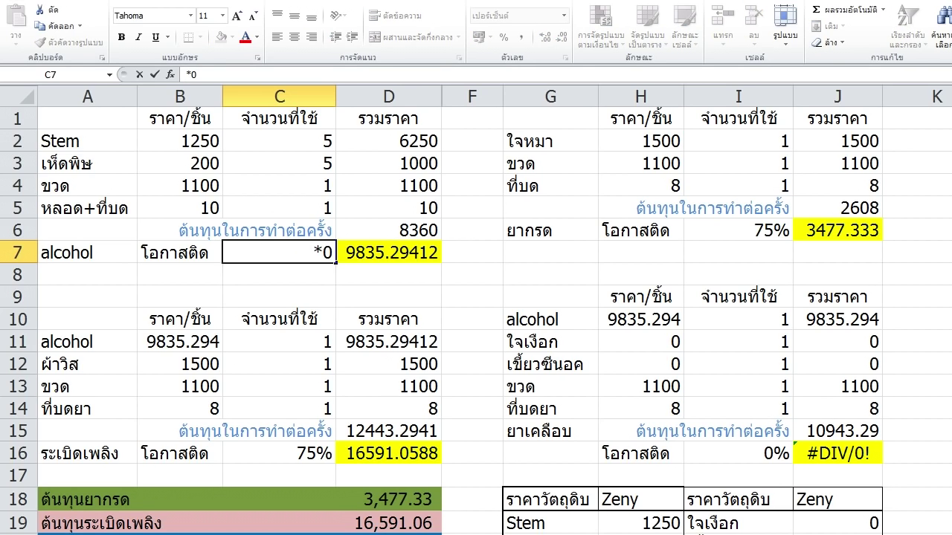
key("Escape")
type("90")
key("Return")
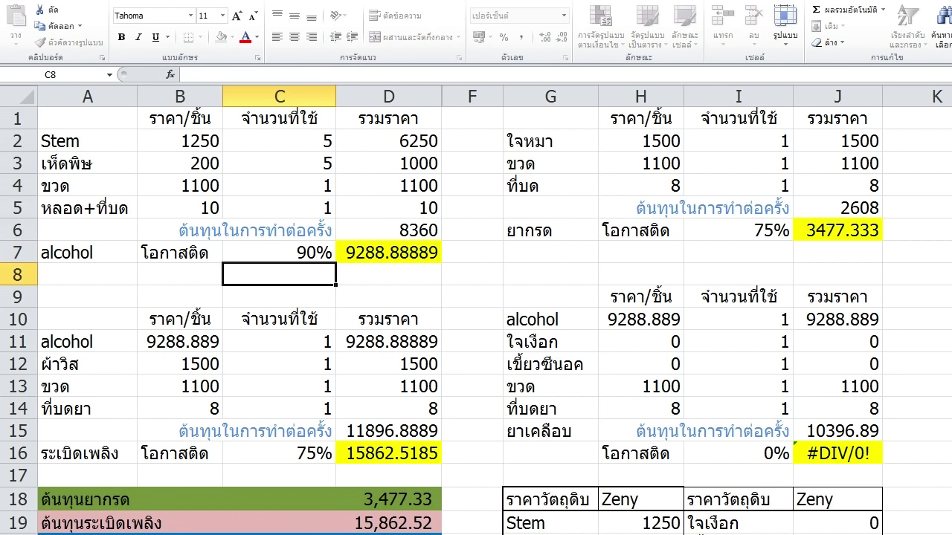
left_click_drag(280, 453, 279, 476)
left_click(280, 431)
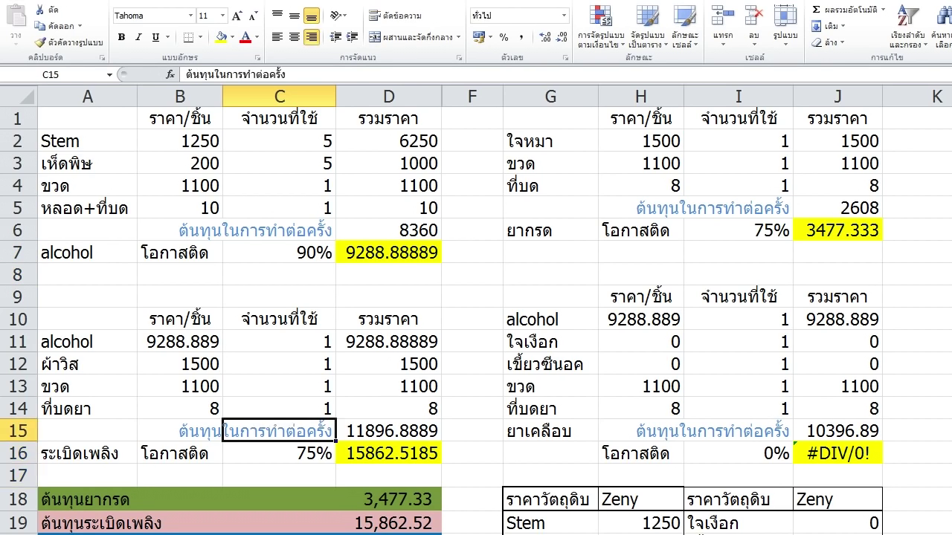
type("80")
key("Return")
key("ctrl+z")
Set the success chances of ระเบิดเพลิง in C16 and ยากรด in I6 to 80%
left_click(280, 454)
type("80")
key("Return")
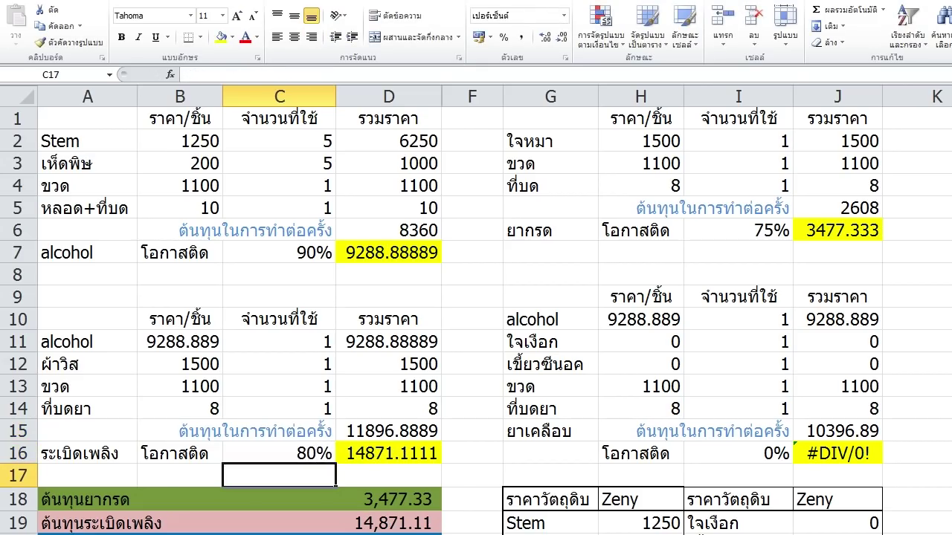
left_click(738, 230)
type("80")
key("Return")
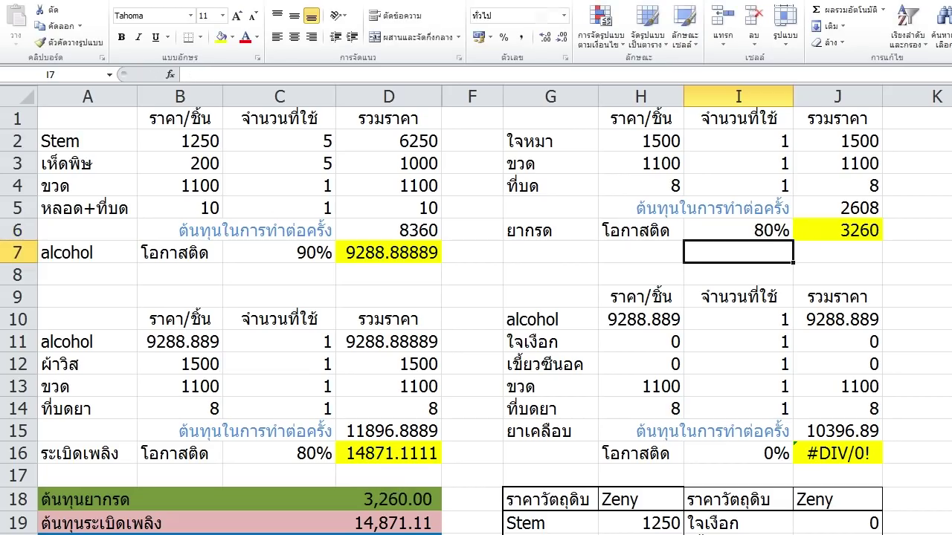
Undo the last changes to the success chances of ยากรด, ระเบิดเพลิง and alcohol
scroll(476, 312, "down", 2)
scroll(476, 312, "up", 2)
key("ctrl+z")
key("ctrl+z")
key("ctrl+z")
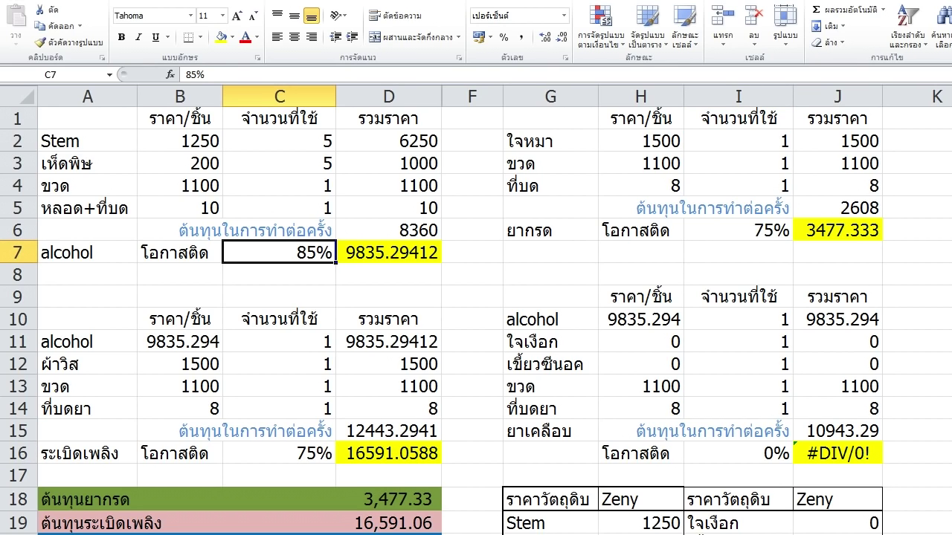
Set the success chance to 87.5% for alcohol in C7 and to 77.5% for ระเบิดเพลิง in C16
type("88")
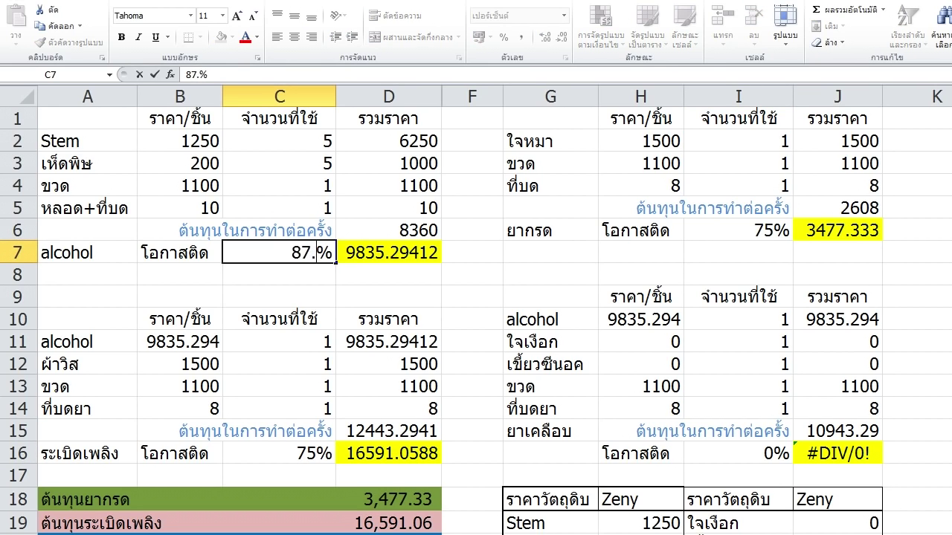
key("Return")
key("Down")
key("Down")
key("Down")
key("Down")
key("Down")
key("Down")
key("Down")
key("Down")
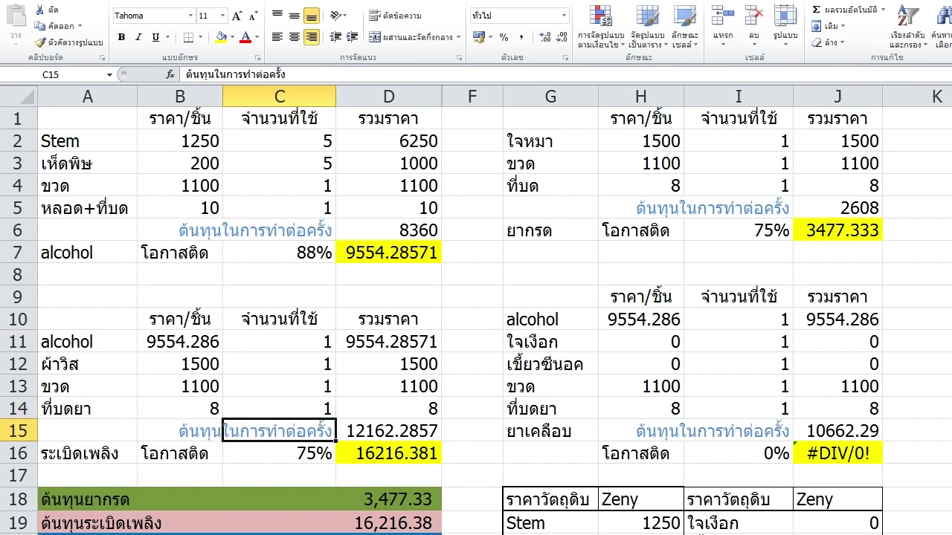
type("77")
key("Return")
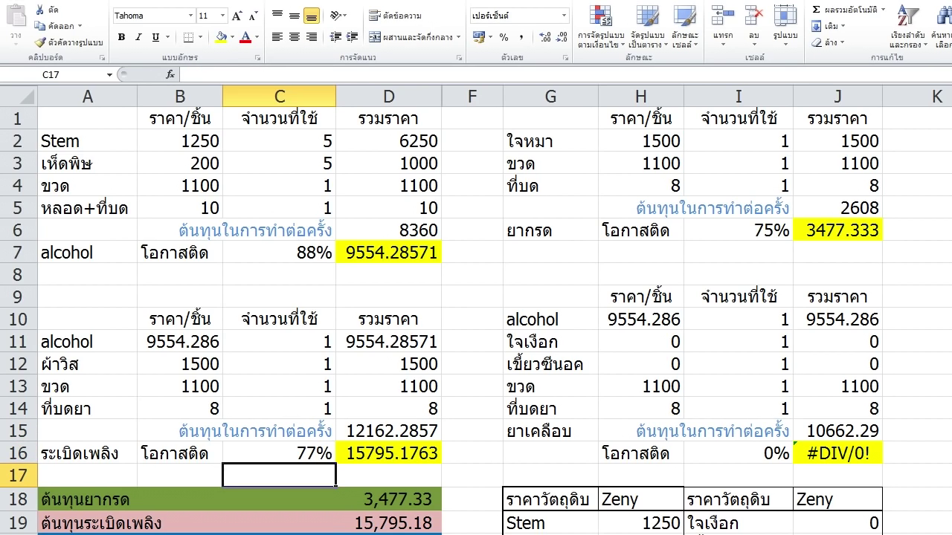
key("ctrl+z")
type("77.5")
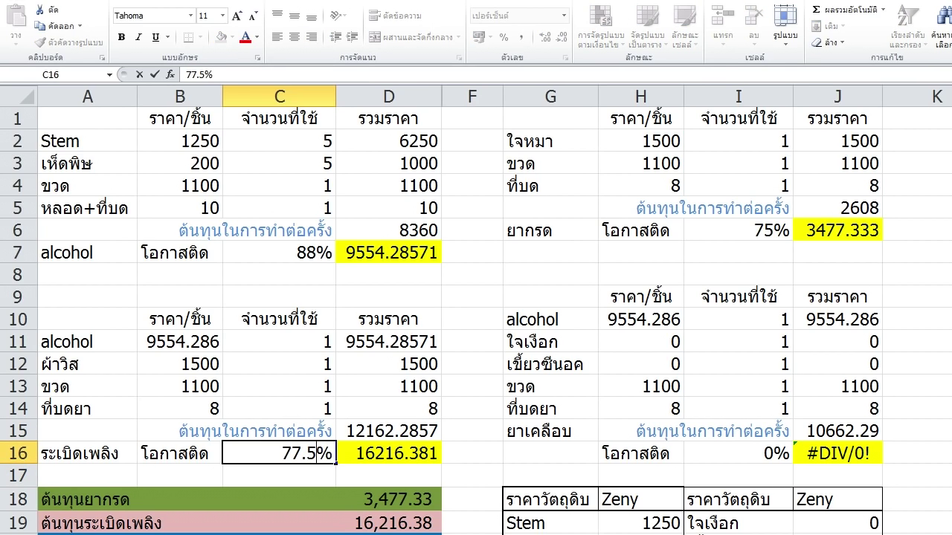
Set the ยากรด success chance in I6 to 77.5% and check the ต้นทุนยาปา total in D21
left_click(738, 253)
key("Up")
type("7")
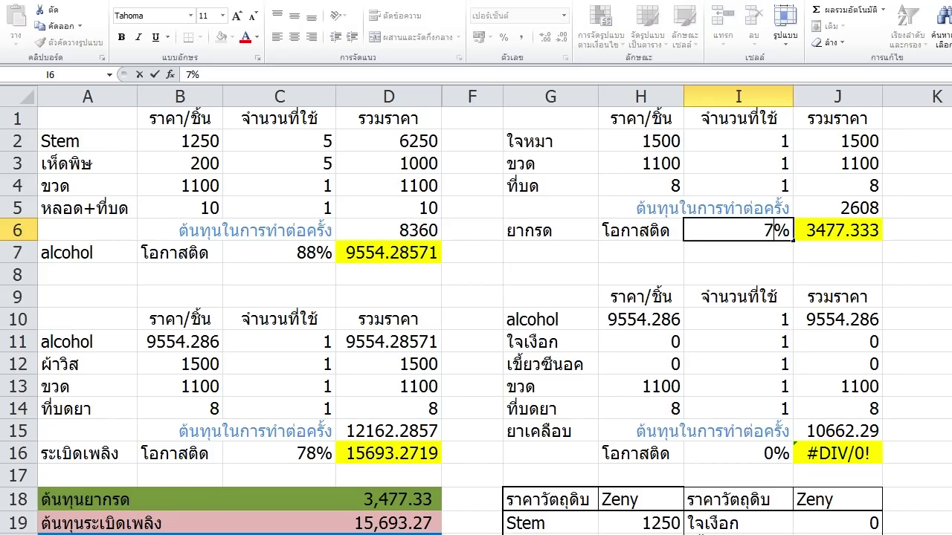
type("7.5")
key("Return")
scroll(476, 312, "down", 3)
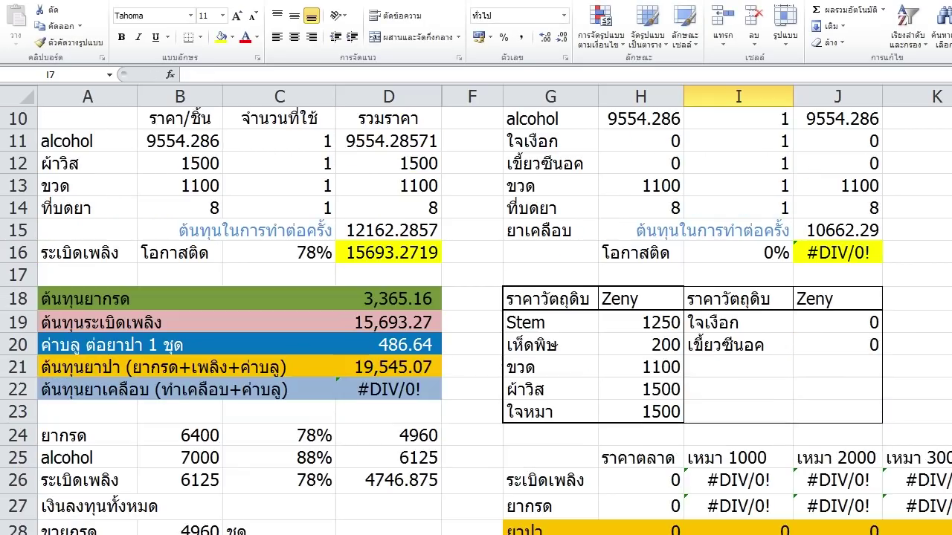
left_click(389, 367)
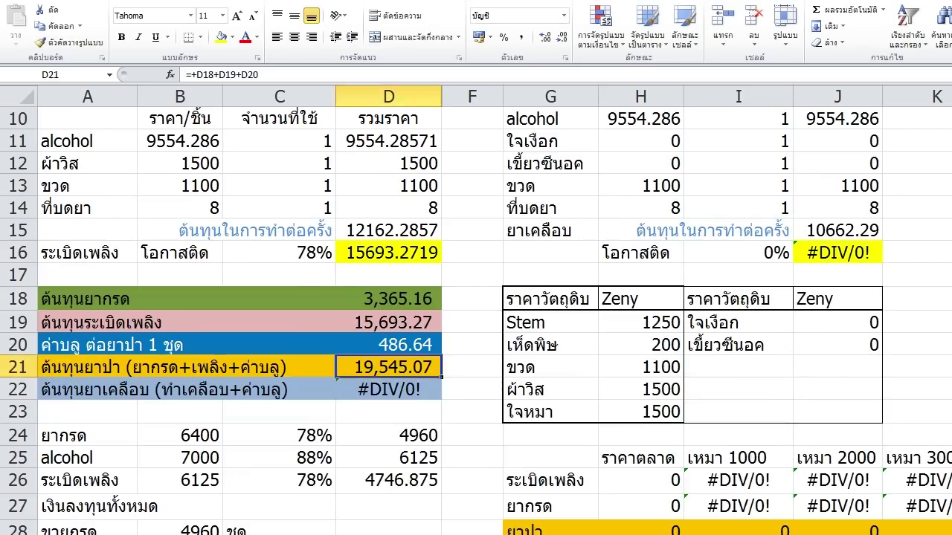
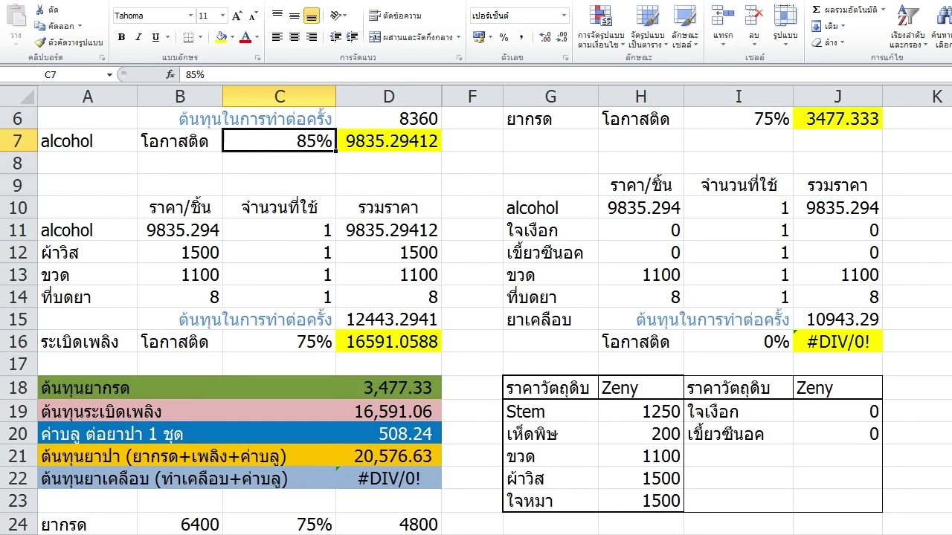
Review the potion cost tables, the ingredient price table and the ต้นทุนยาปา total in D21
scroll(476, 297, "up", 2)
scroll(476, 297, "down", 3)
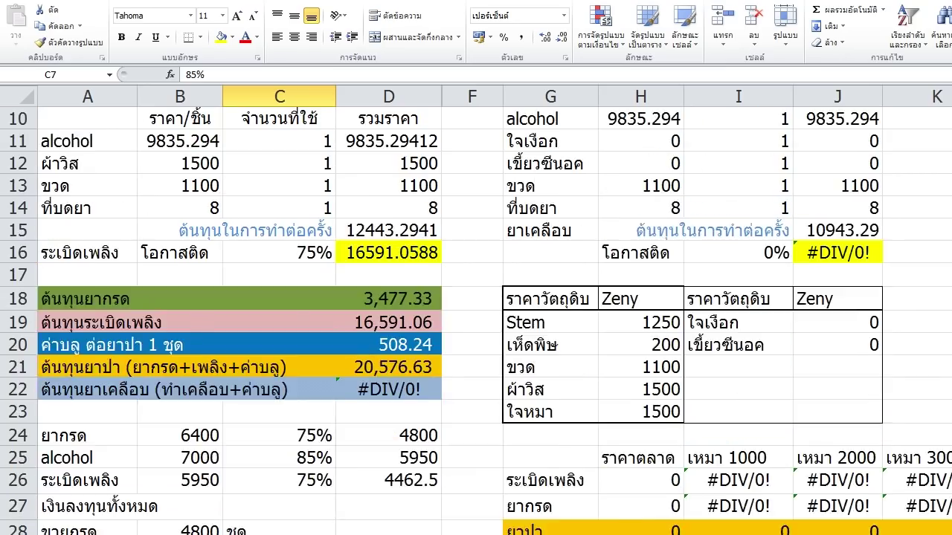
scroll(476, 297, "up", 2)
left_click(472, 320)
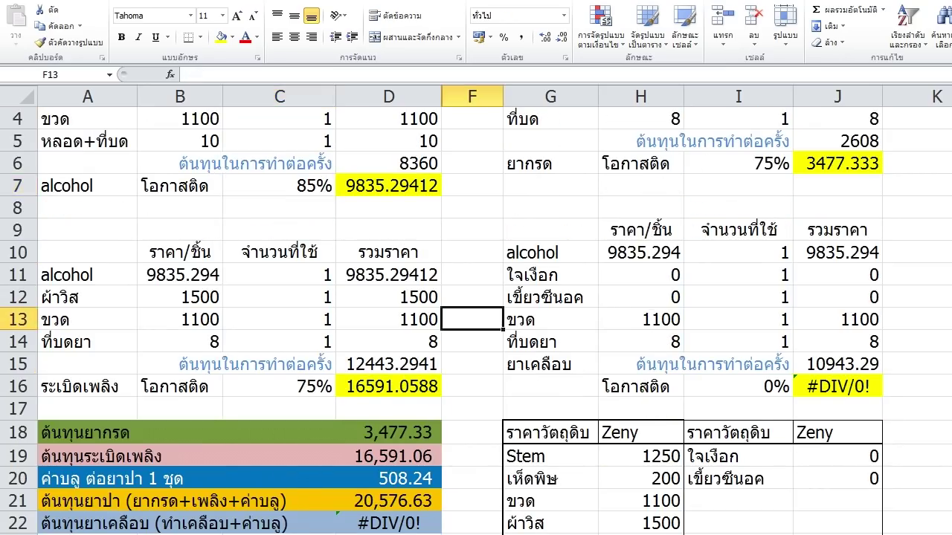
scroll(472, 320, "down", 2)
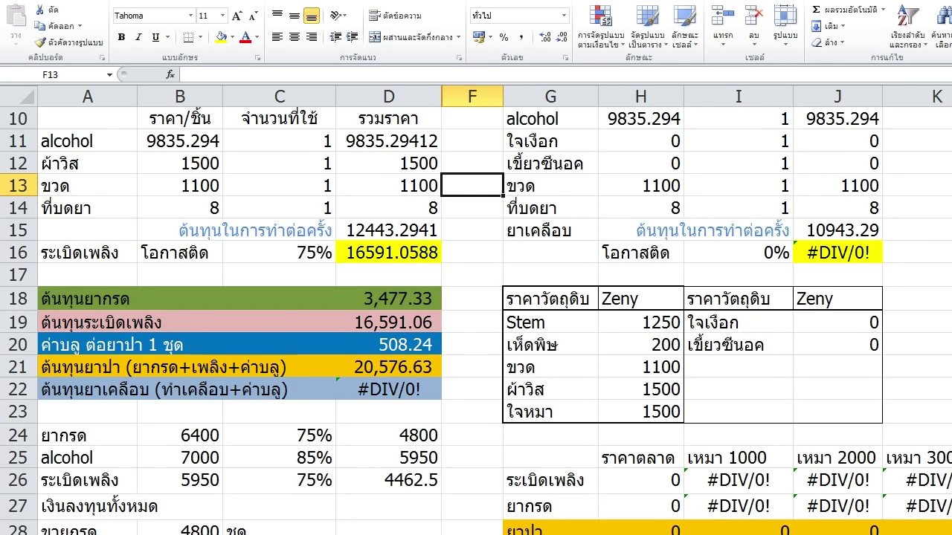
left_click(388, 367)
left_click(472, 275)
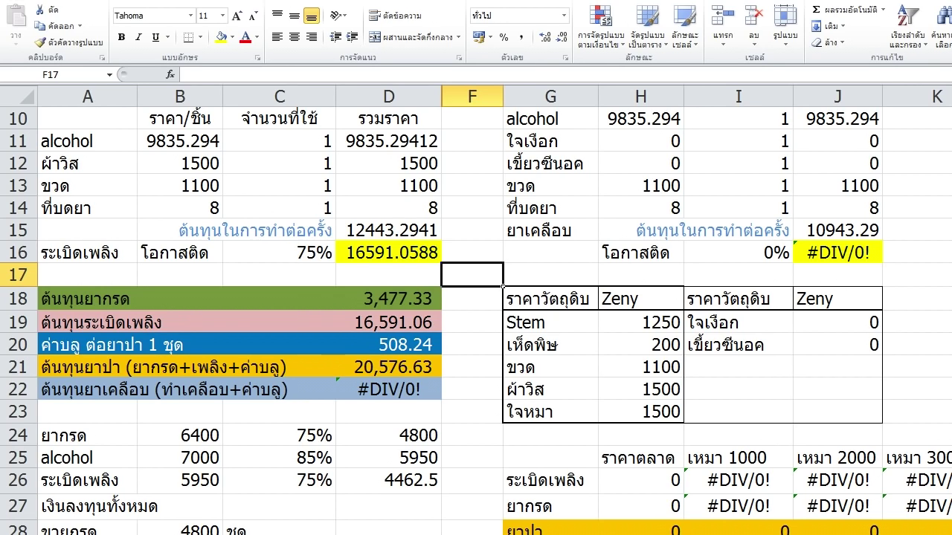
left_click(551, 230)
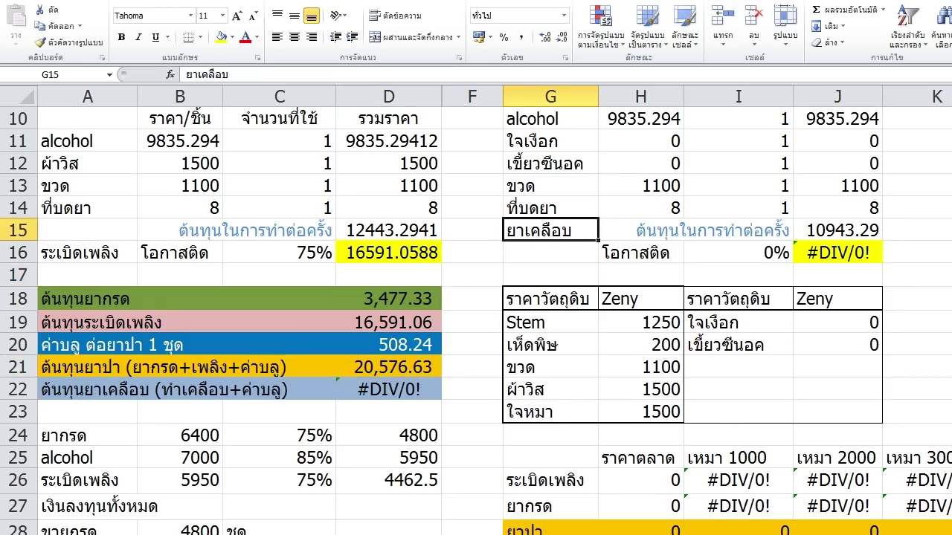
scroll(476, 313, "up", 2)
left_click_drag(279, 141, 738, 409)
left_click(641, 433)
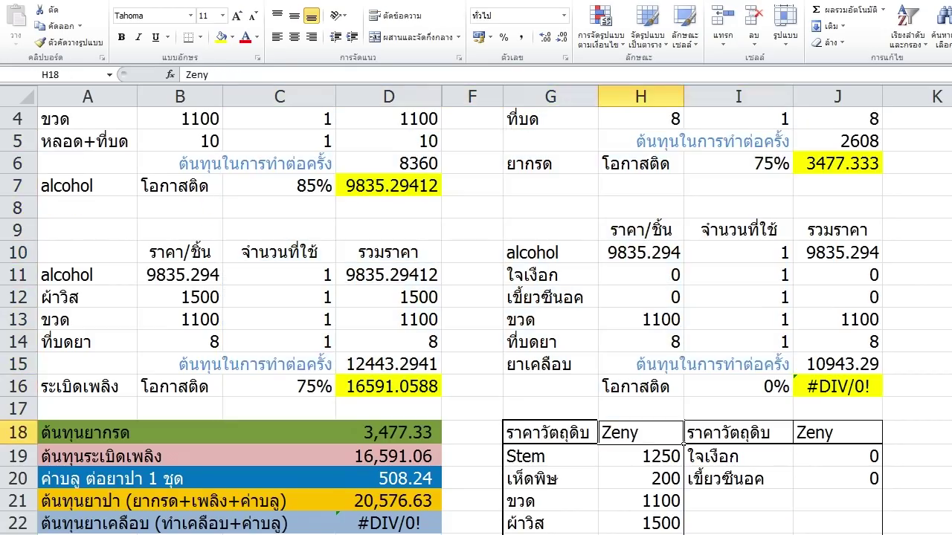
left_click(388, 502)
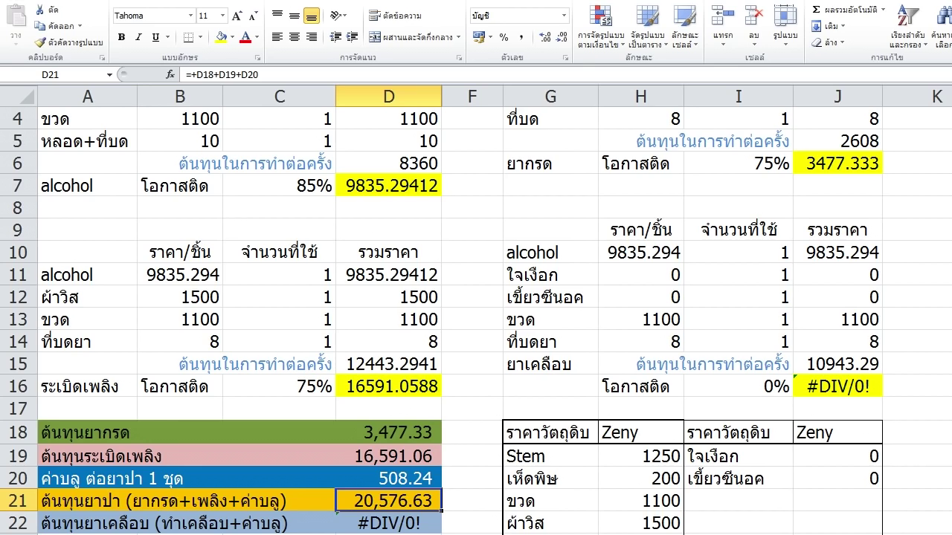
left_click(472, 387)
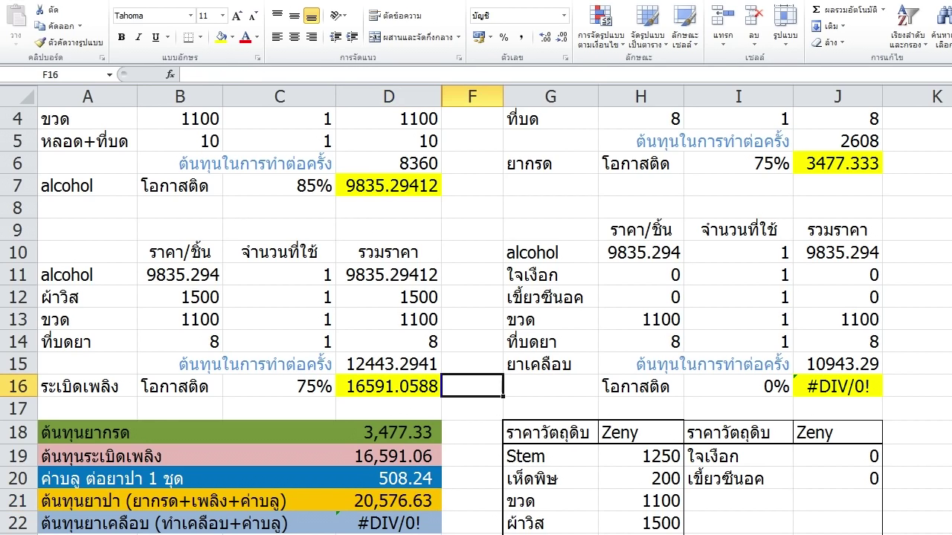
Enter 2000 in the empty cell F9 between the cost tables
left_click(472, 230)
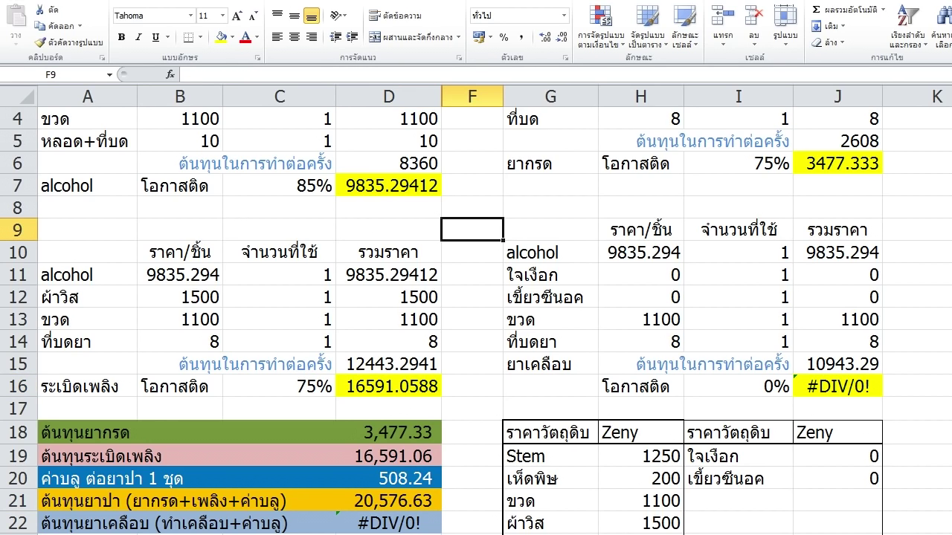
type("2000")
key("Return")
key("Return")
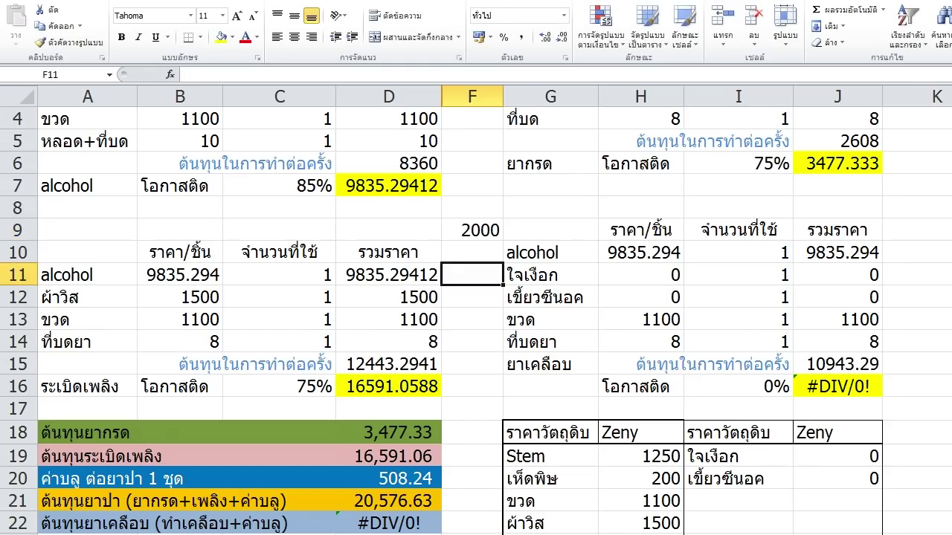
left_click(472, 253)
type("1000*")
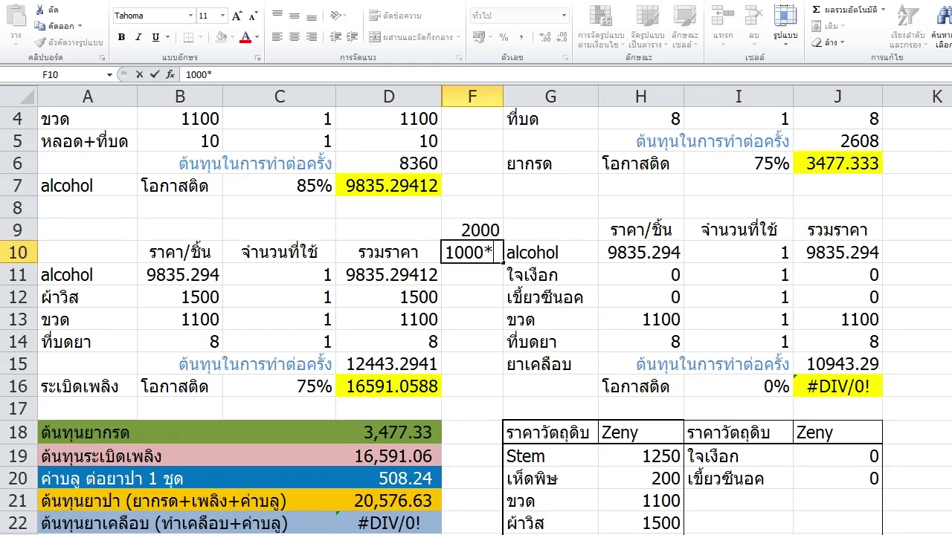
left_click(472, 231)
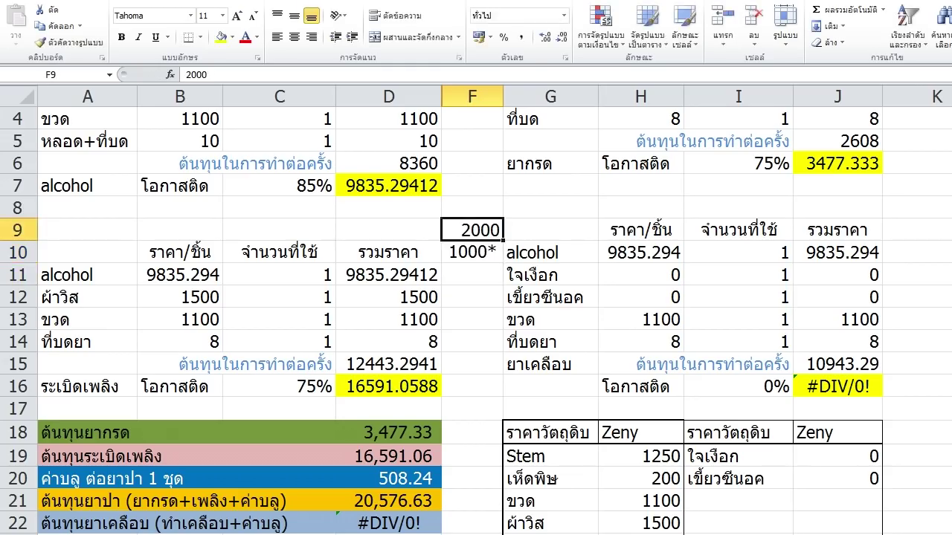
left_click(472, 253)
key("Delete")
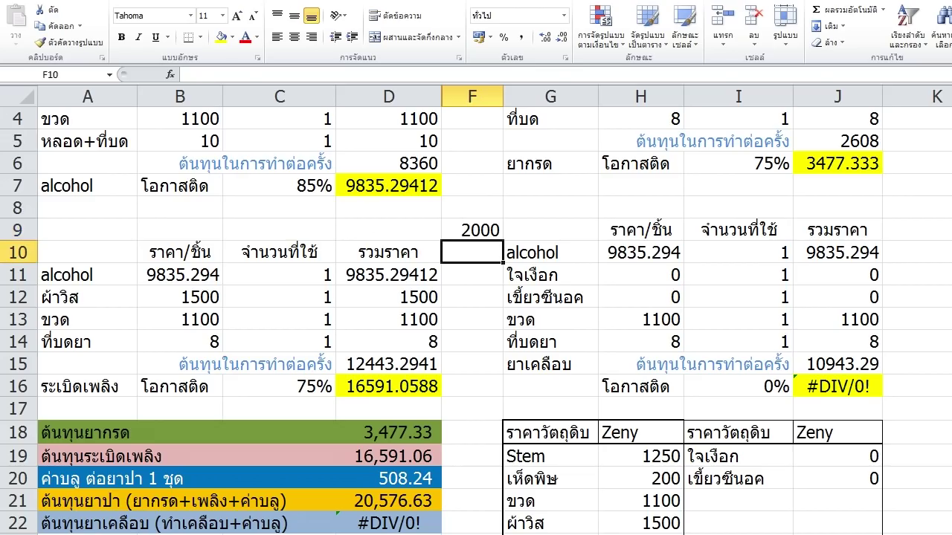
type("+1000*")
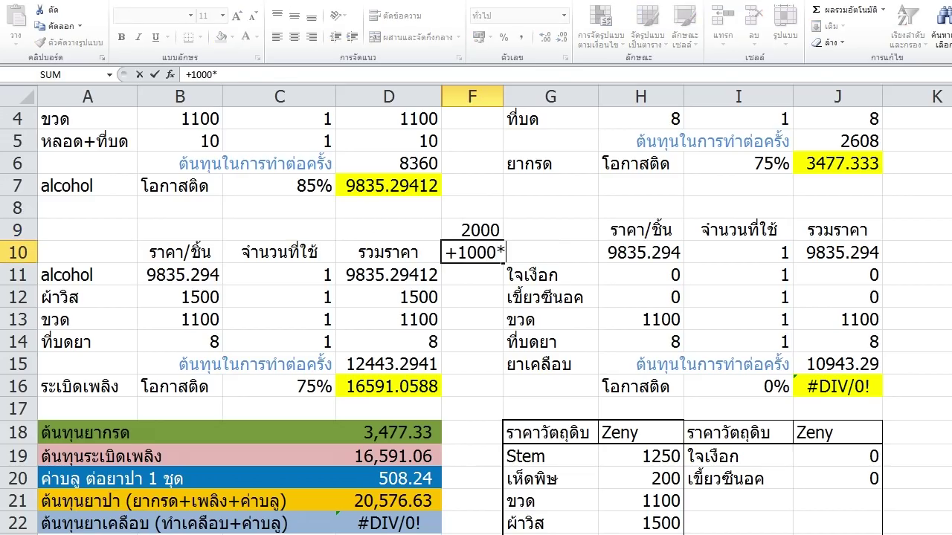
key("Escape")
Clear the 2000 from cell F9 between the cost tables
left_click(472, 231)
key("Delete")
Calculate 1000*2000 in the empty cell D9 and clear the cell again
left_click(388, 230)
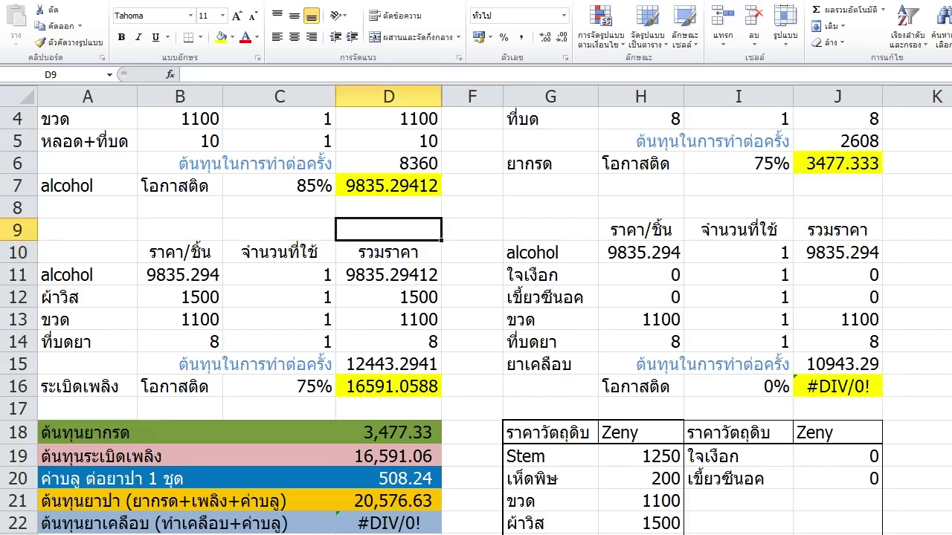
type("+1000")
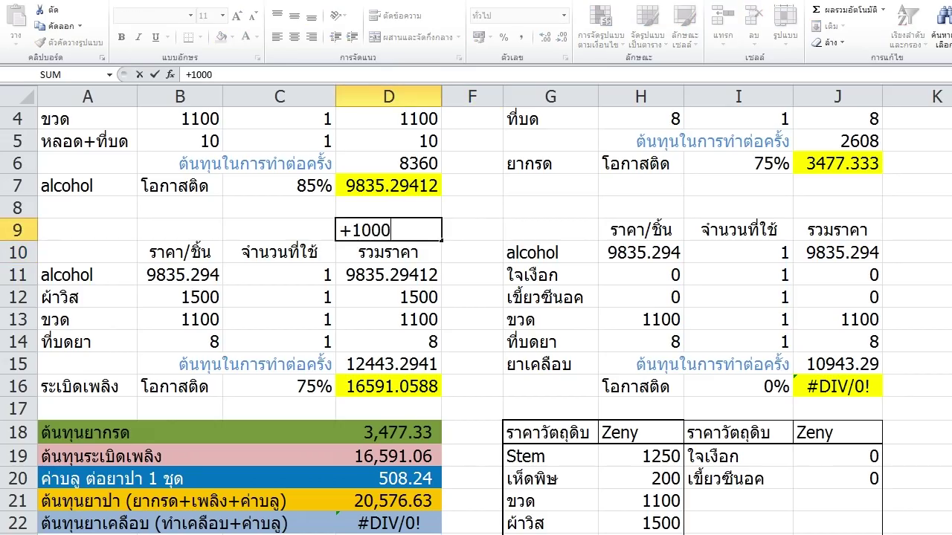
type("*2000")
key("Return")
key("Up")
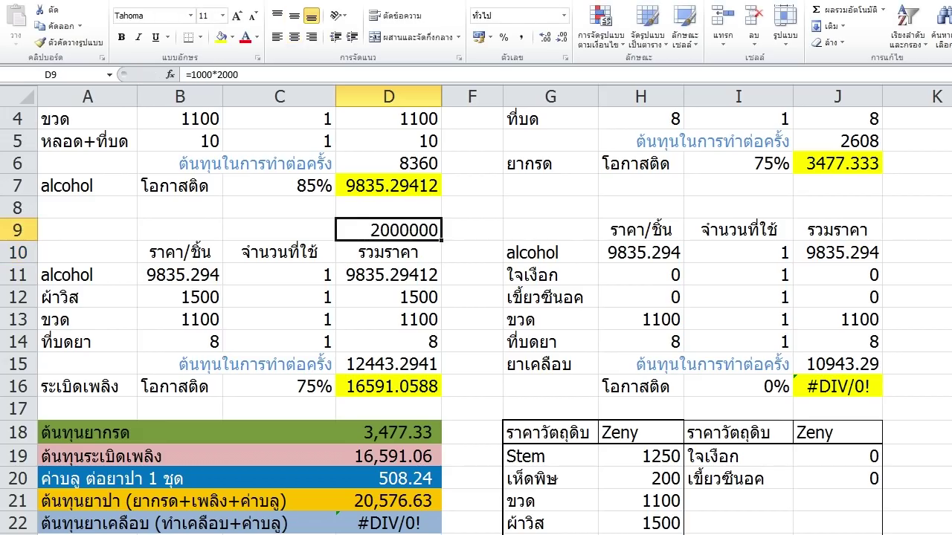
key("Delete")
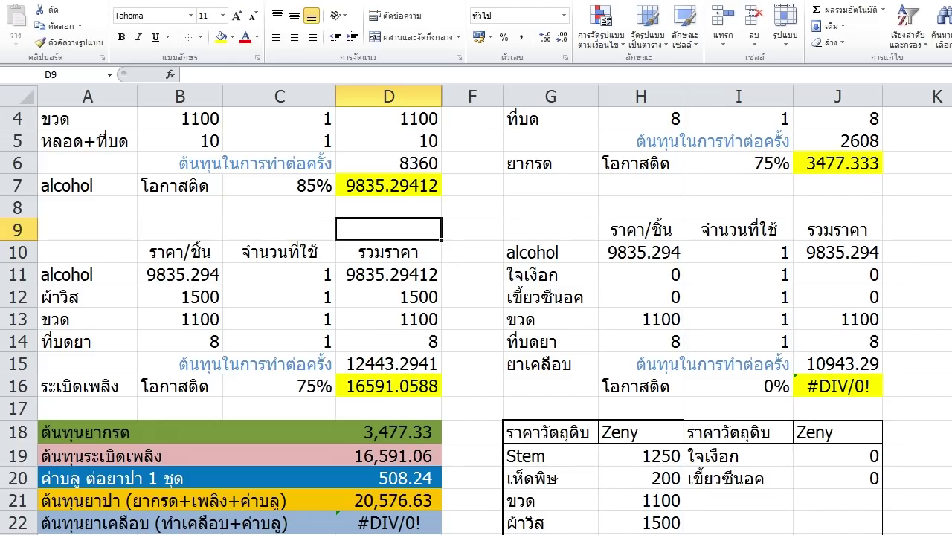
Examine the ingredient rows of the alcohol, ระเบิดเพลิง and ยากรด cost tables
scroll(476, 312, "up", 1)
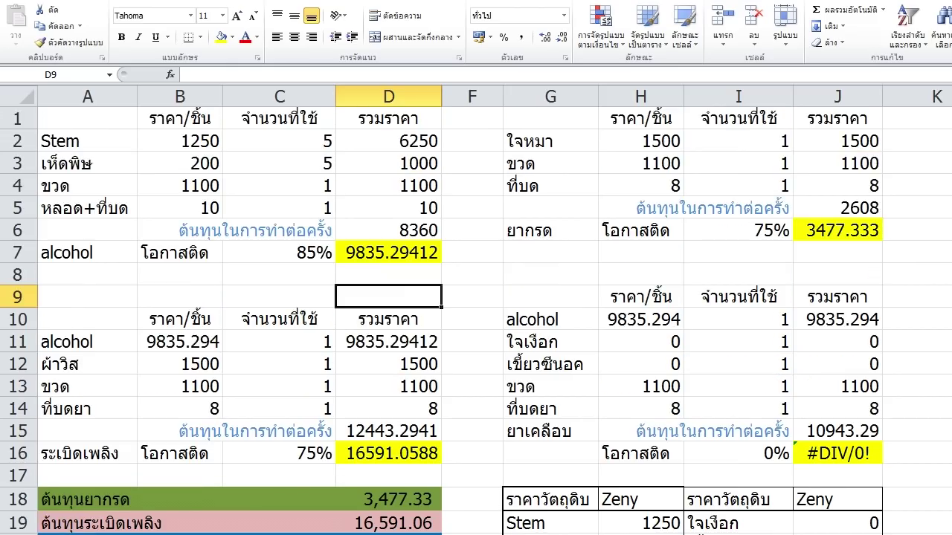
left_click_drag(87, 141, 836, 253)
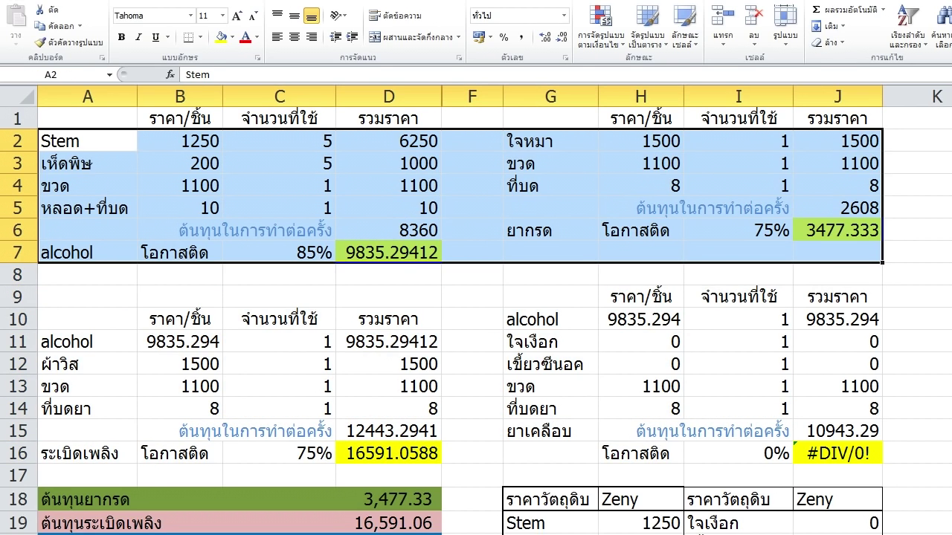
left_click_drag(87, 319, 388, 453)
left_click(388, 274)
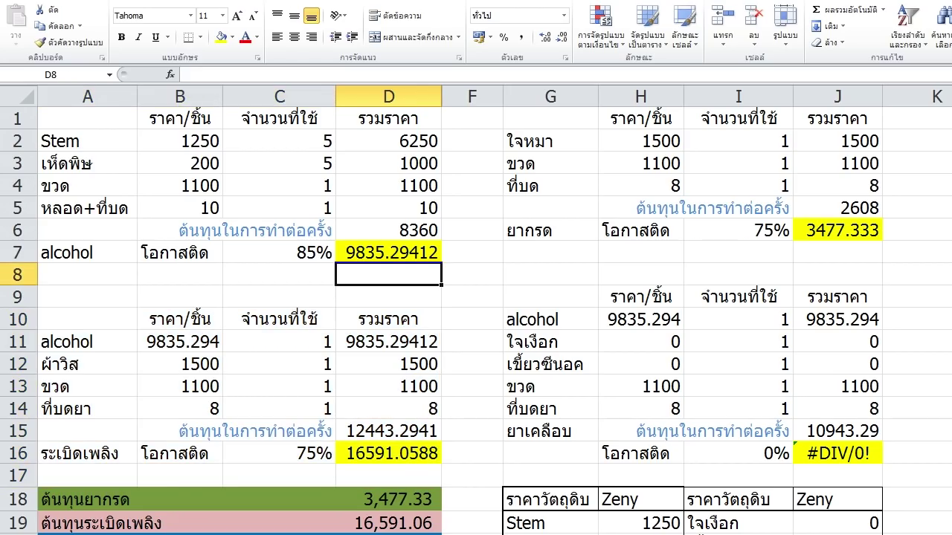
left_click(87, 164)
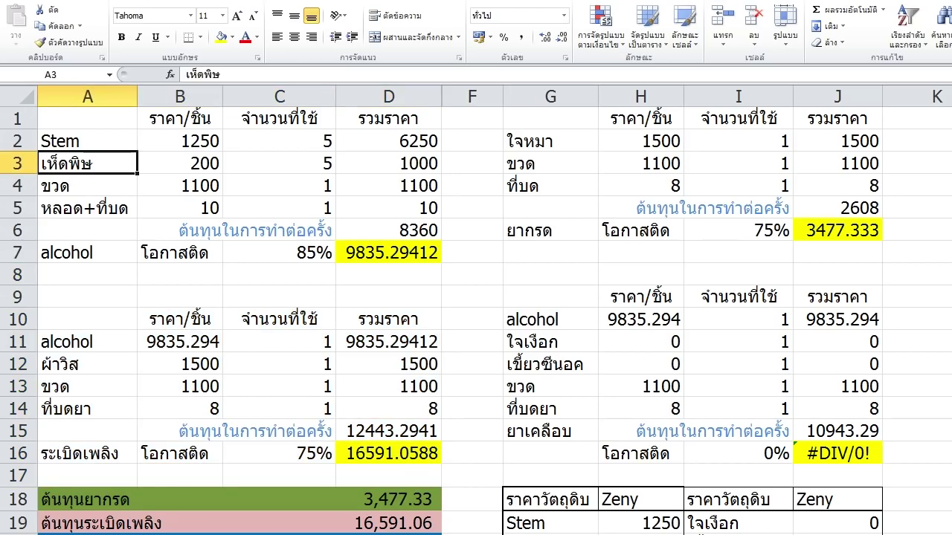
left_click(87, 142)
left_click(87, 164)
left_click(87, 208)
left_click(87, 185)
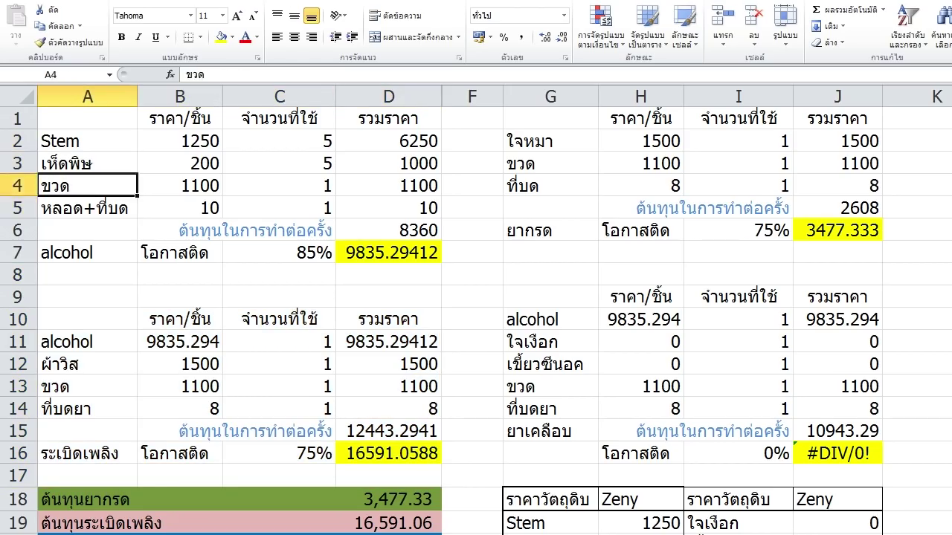
left_click(87, 364)
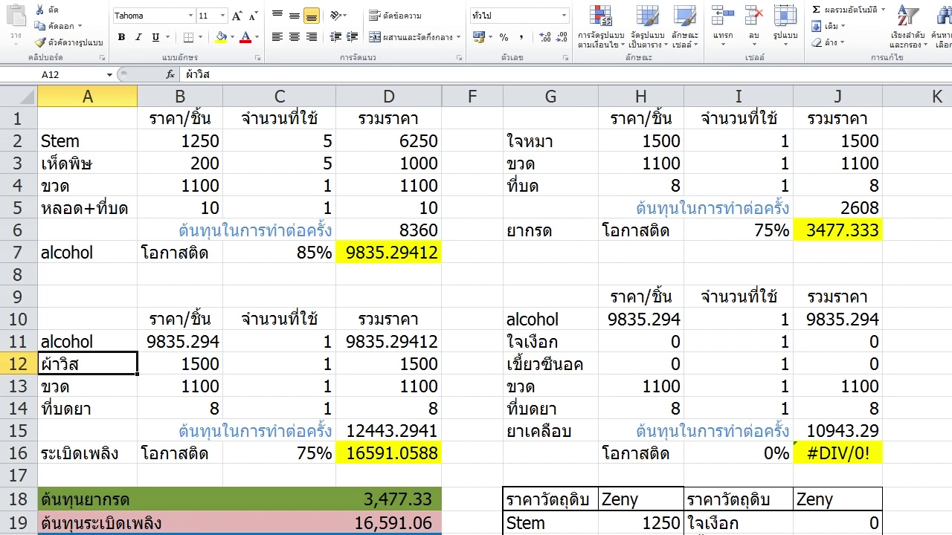
left_click(551, 141)
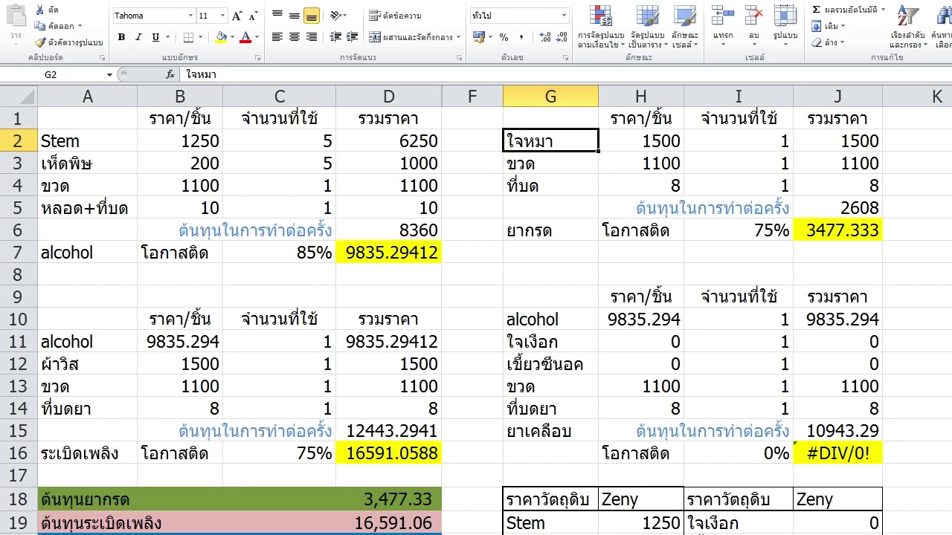
Go through the alcohol ingredients in A2:A5 and the ใจหมา ingredient of ยากรด in G2
left_click(87, 208)
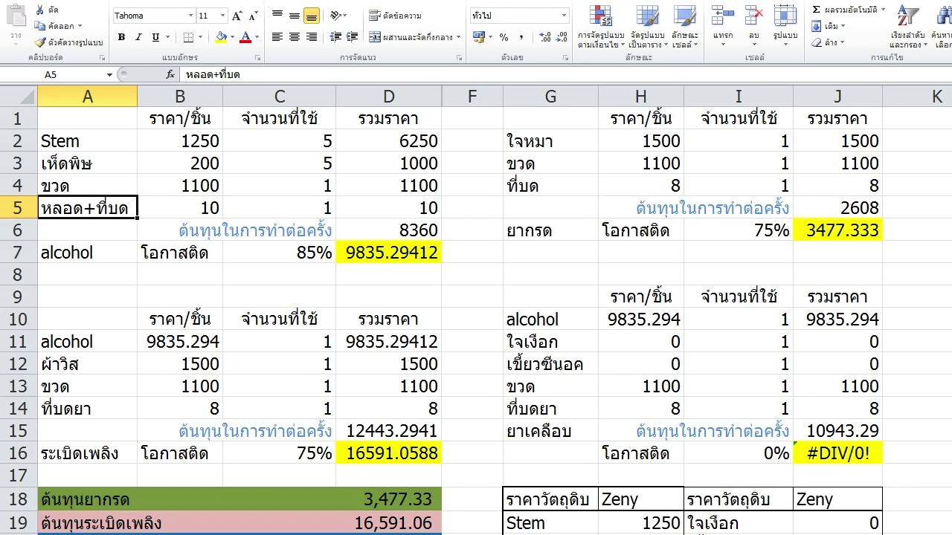
left_click_drag(96, 141, 128, 186)
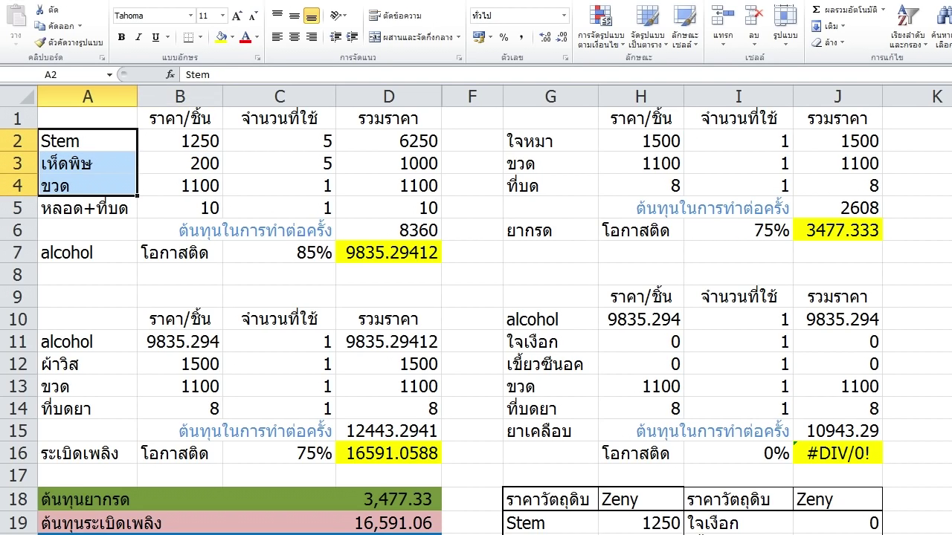
left_click(96, 163)
left_click(97, 141)
left_click(96, 186)
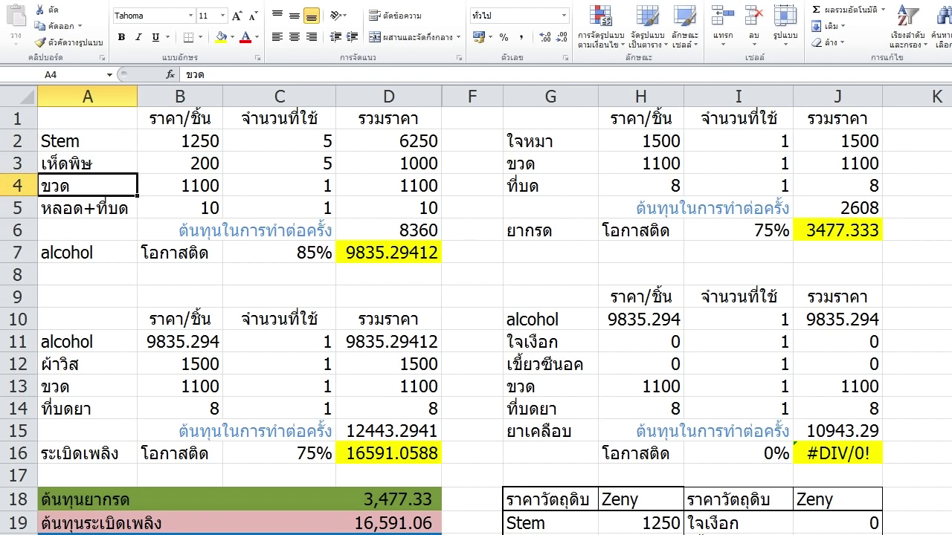
left_click(97, 164)
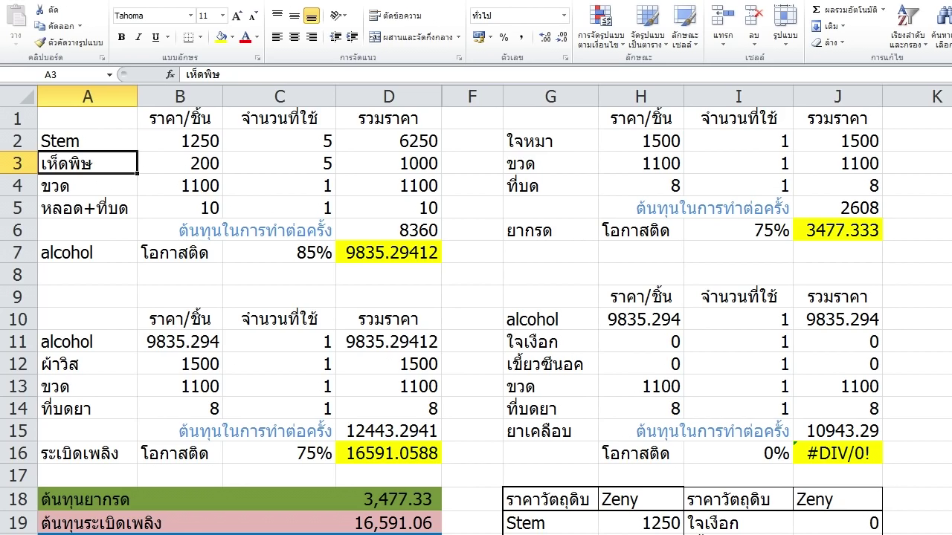
left_click(550, 142)
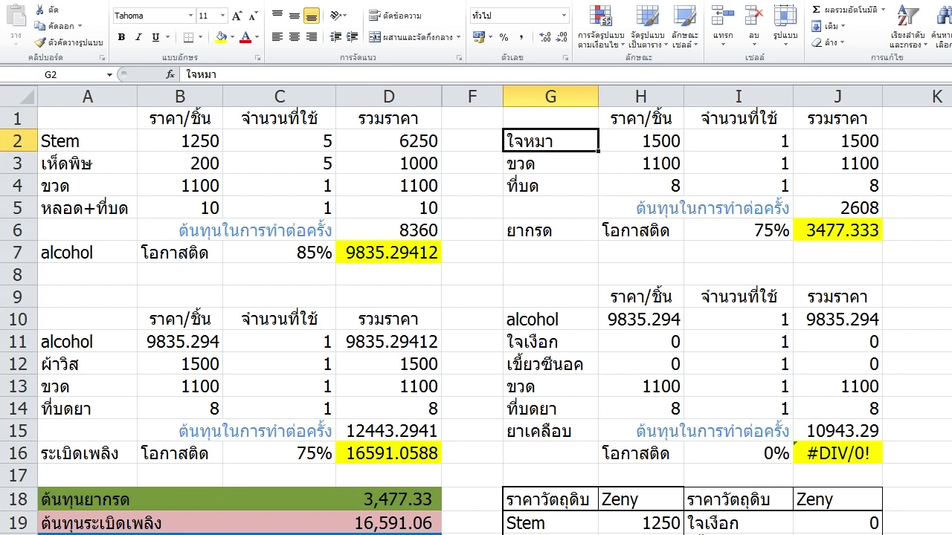
Follow the production chain from Stem through alcohol, ระเบิดเพลิง and ยากรด to the ค่าบลู cost in D20
left_click(88, 141)
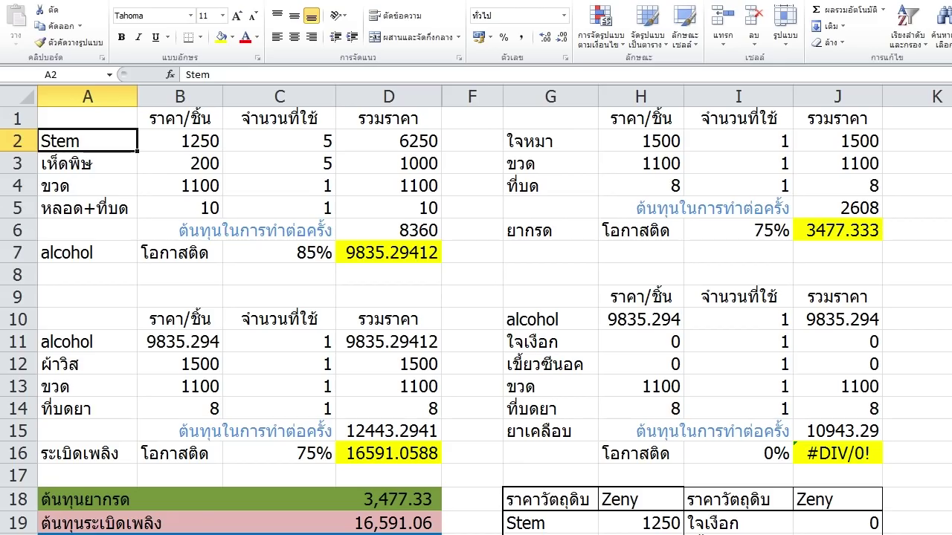
left_click(87, 252)
left_click(88, 454)
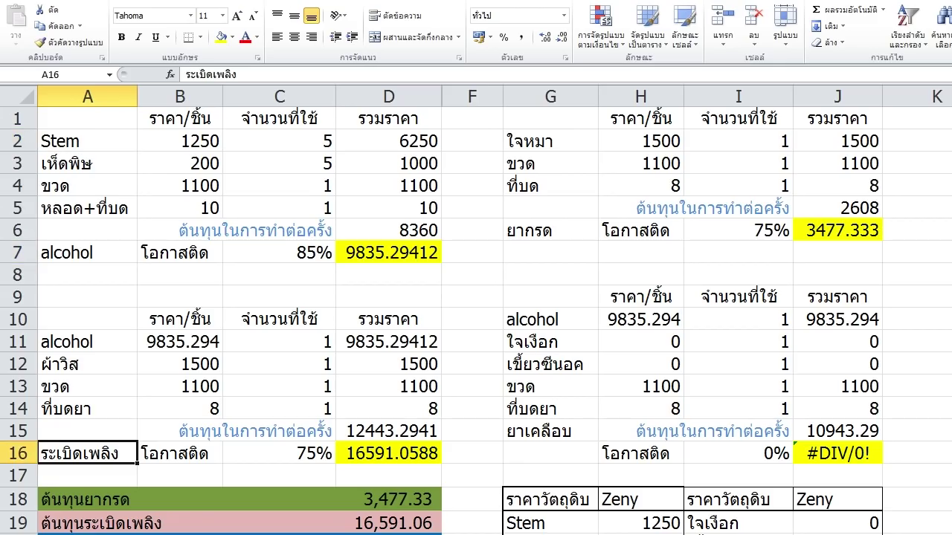
left_click(550, 230)
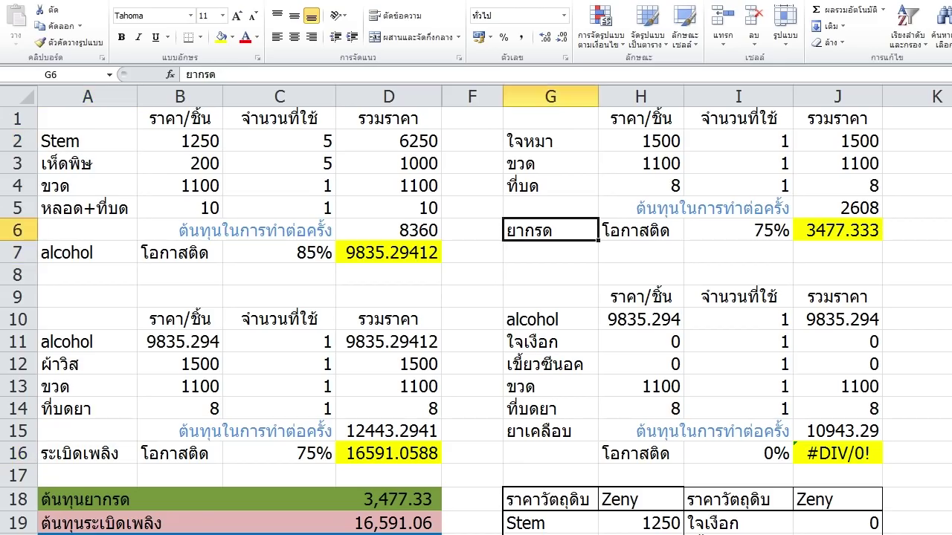
scroll(476, 308, "down", 2)
left_click(388, 412)
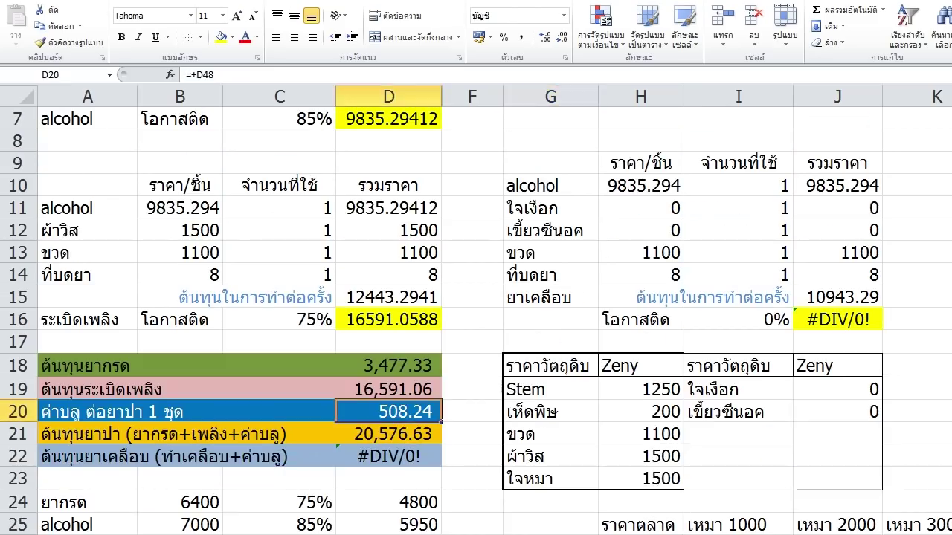
Review the potion cost tables across A1:J18 and the cost summary beneath them
scroll(475, 312, "up", 2)
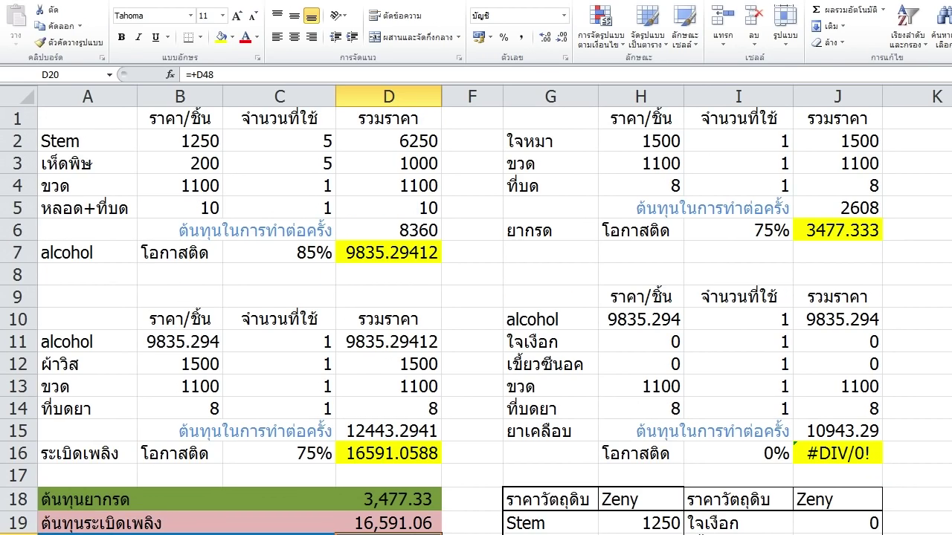
left_click(389, 253)
left_click(388, 296)
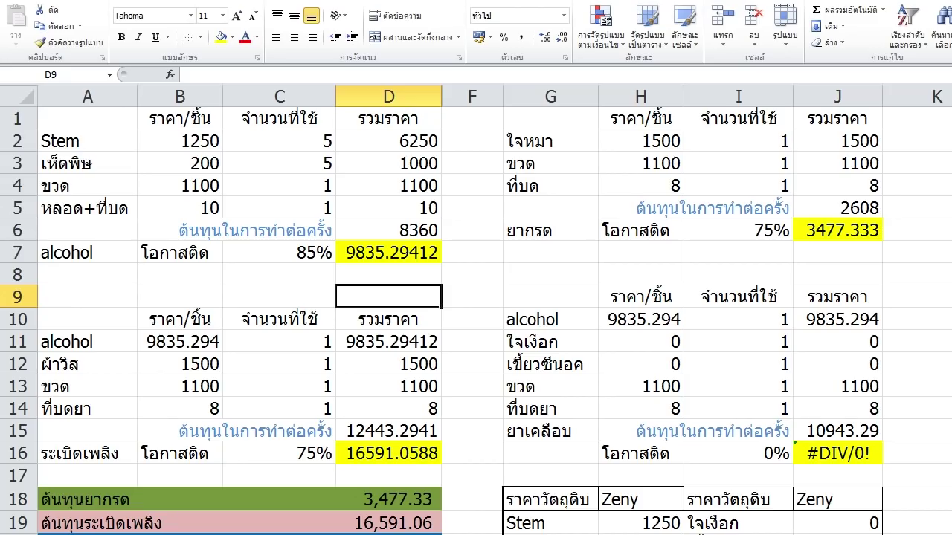
left_click_drag(837, 119, 87, 499)
left_click(472, 454)
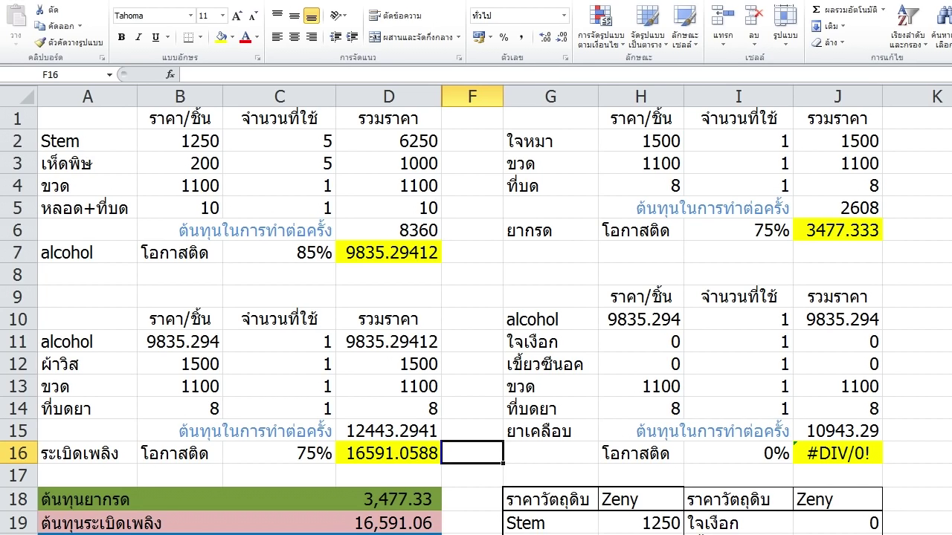
left_click(472, 275)
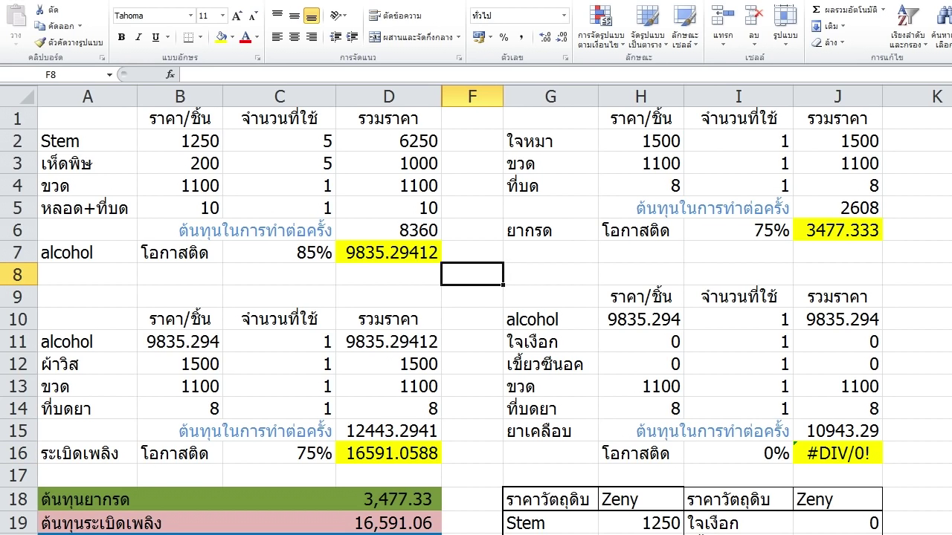
scroll(473, 275, "down", 2)
scroll(472, 274, "up", 2)
Set the success chance in I16 of the ยาเคลือบ cost table to 65%
left_click(641, 342)
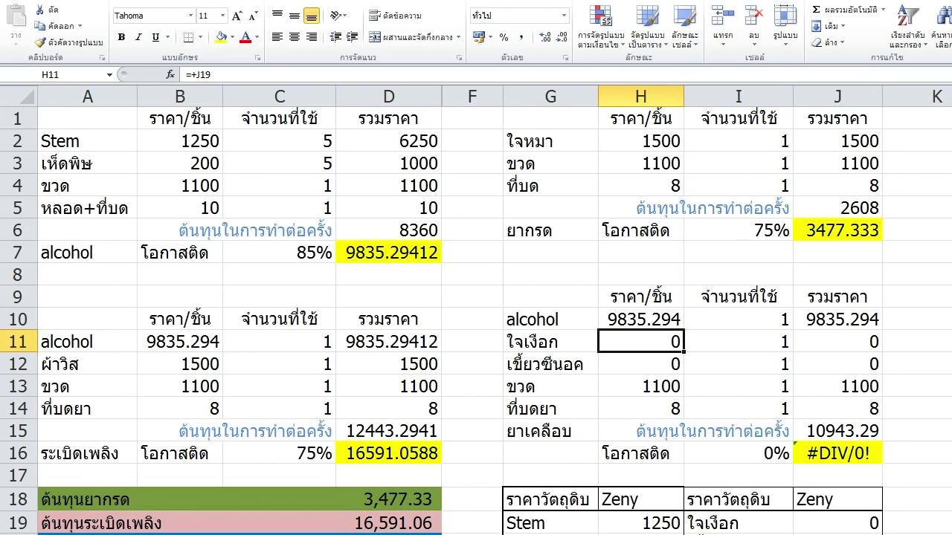
left_click_drag(837, 297, 550, 453)
scroll(551, 453, "down", 1)
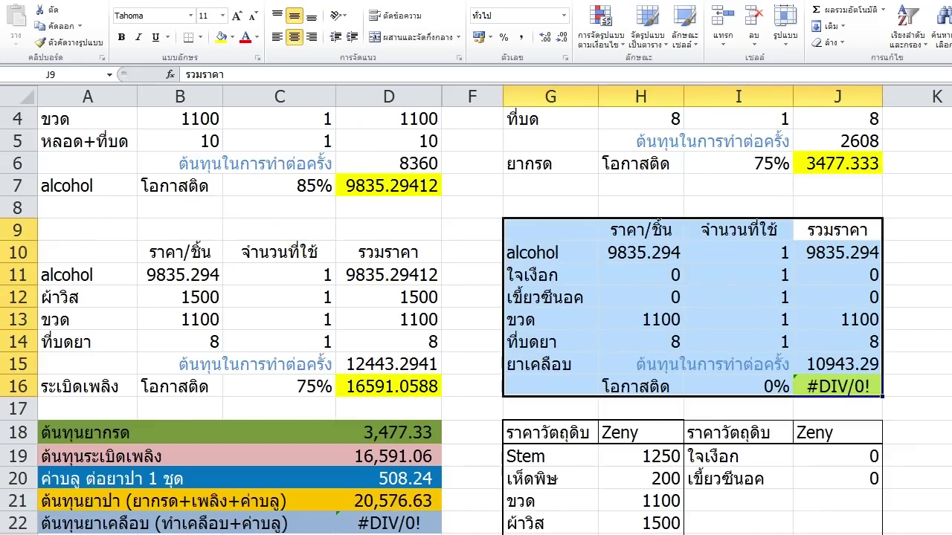
left_click(738, 387)
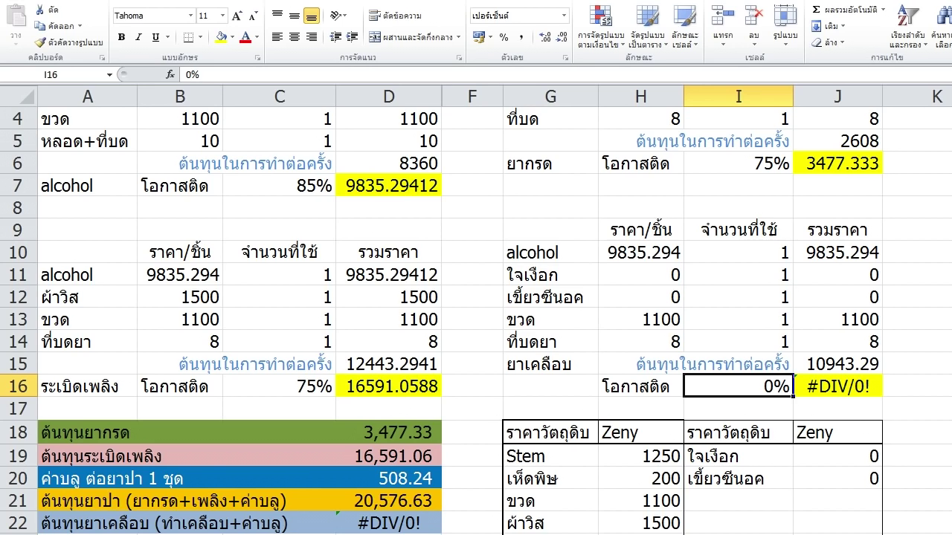
type("65")
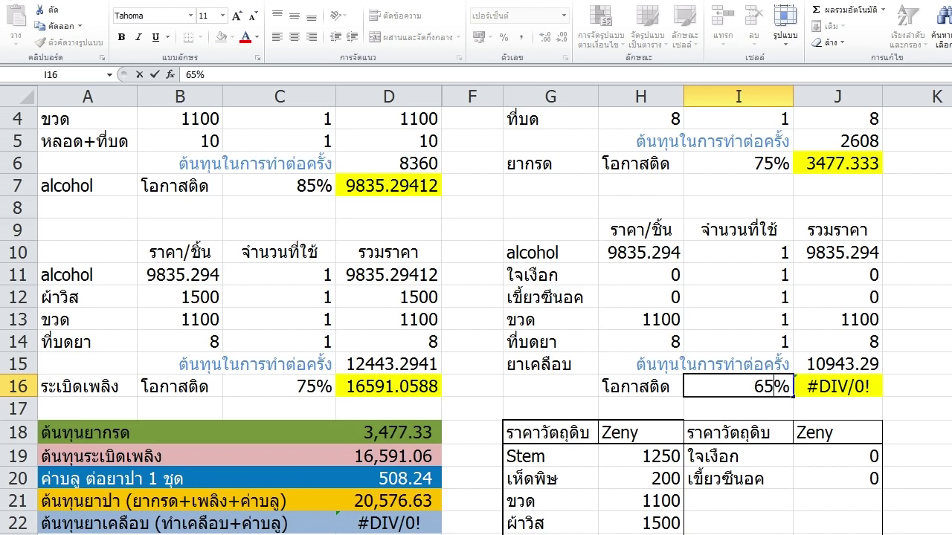
key("Return")
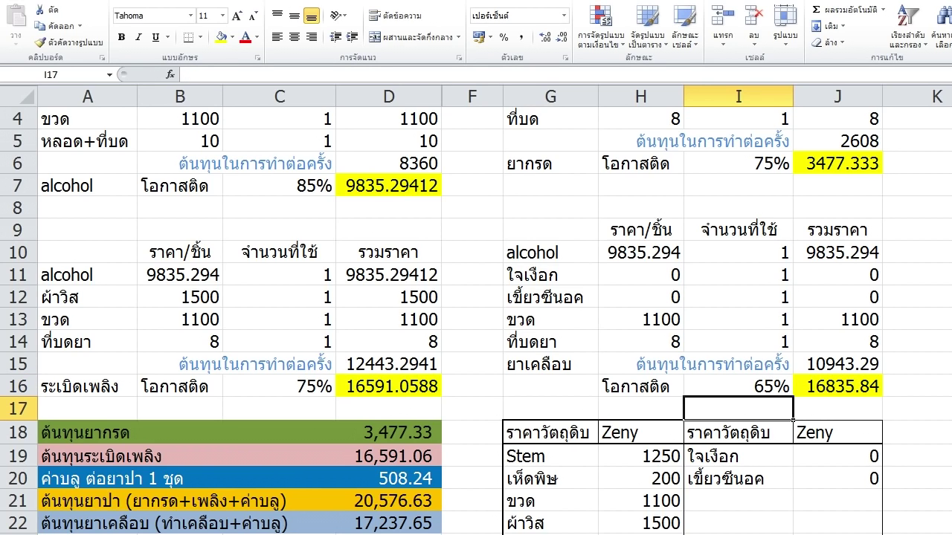
Examine the ingredient prices and line totals in the ยาเคลือบ cost table, H10:J14
left_click(739, 207)
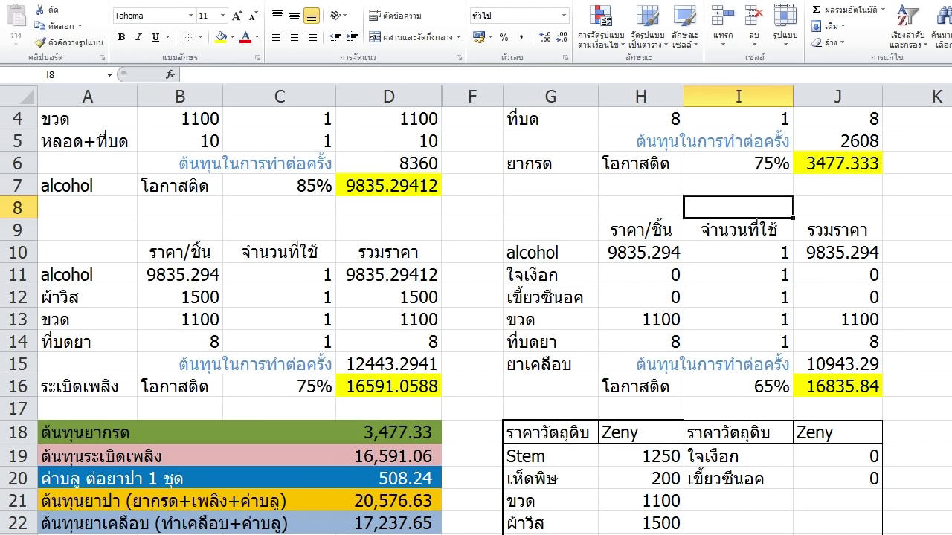
left_click(641, 276)
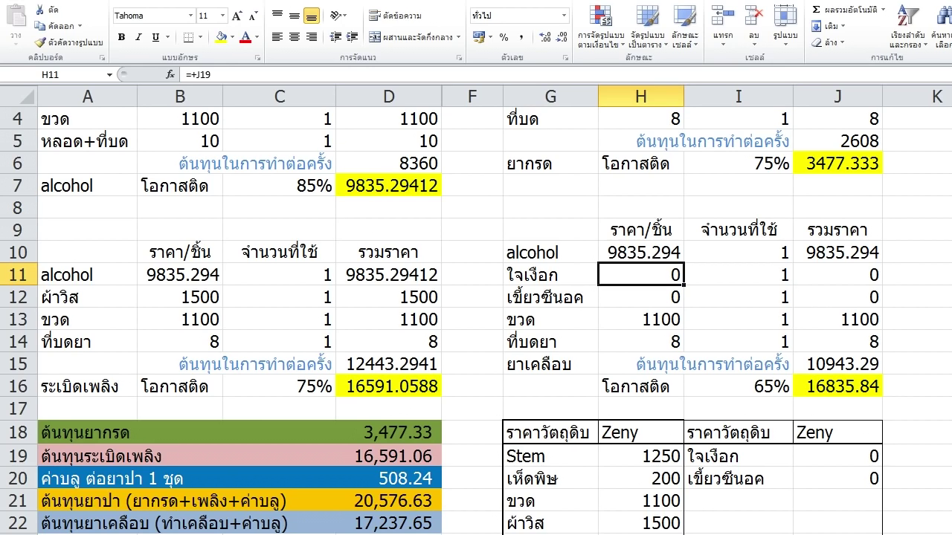
left_click(641, 253)
left_click(837, 230)
left_click(837, 253)
left_click(837, 342)
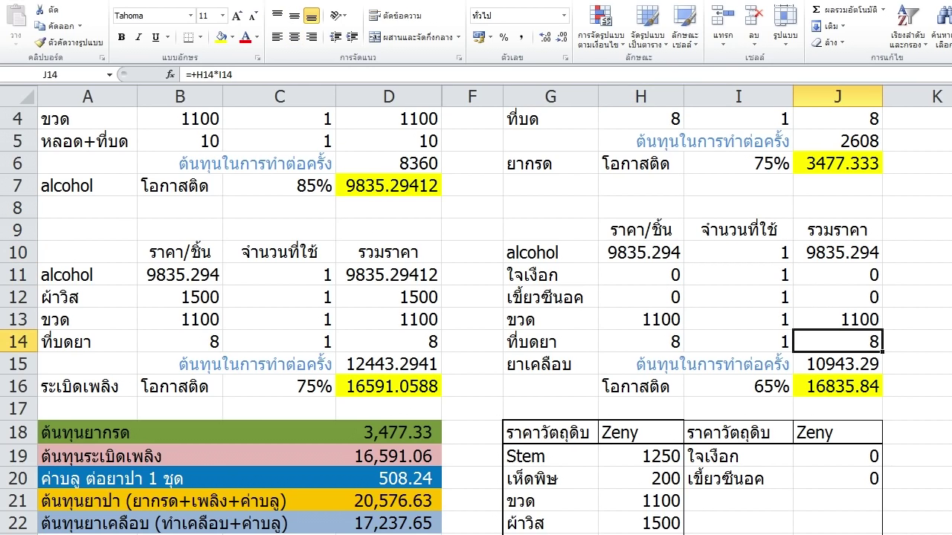
left_click(837, 319)
Set the raw material prices of ใจเงือก in J19 and เขี้ยวซีนอค in J20 to 1000 each
left_click(641, 275)
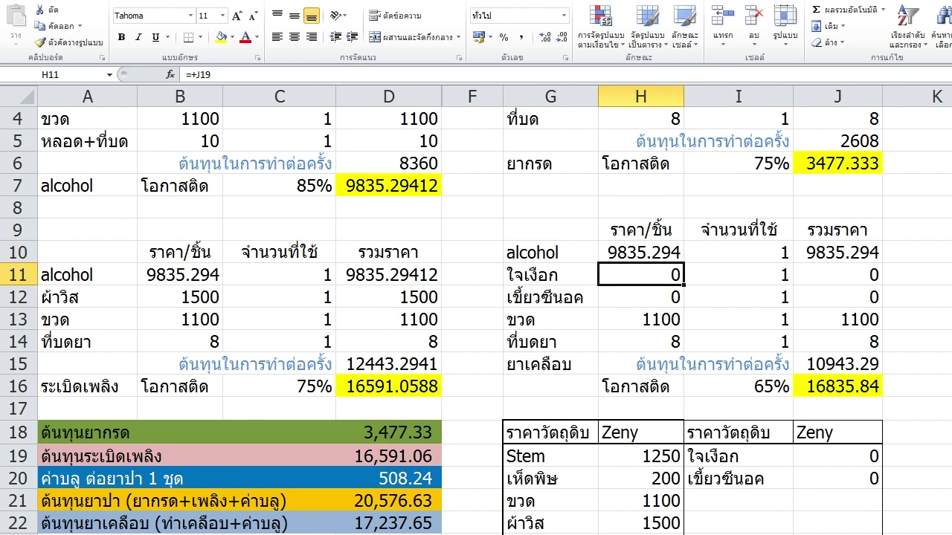
left_click(882, 456)
type("1000")
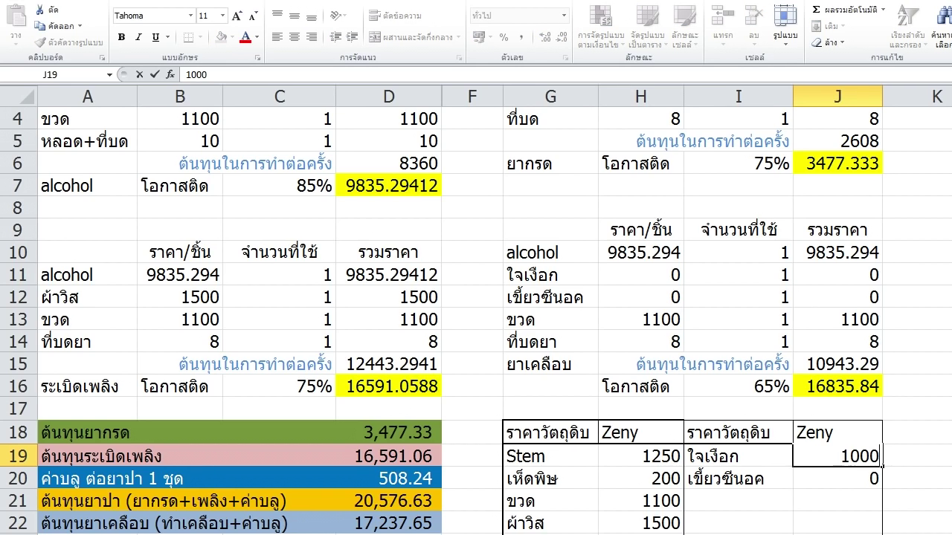
left_click(882, 479)
type("100")
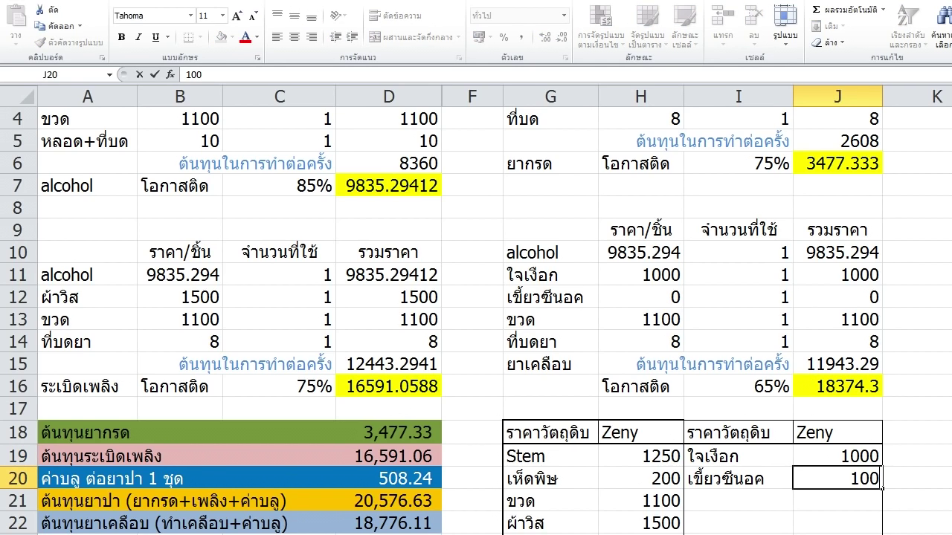
type("0")
key("Return")
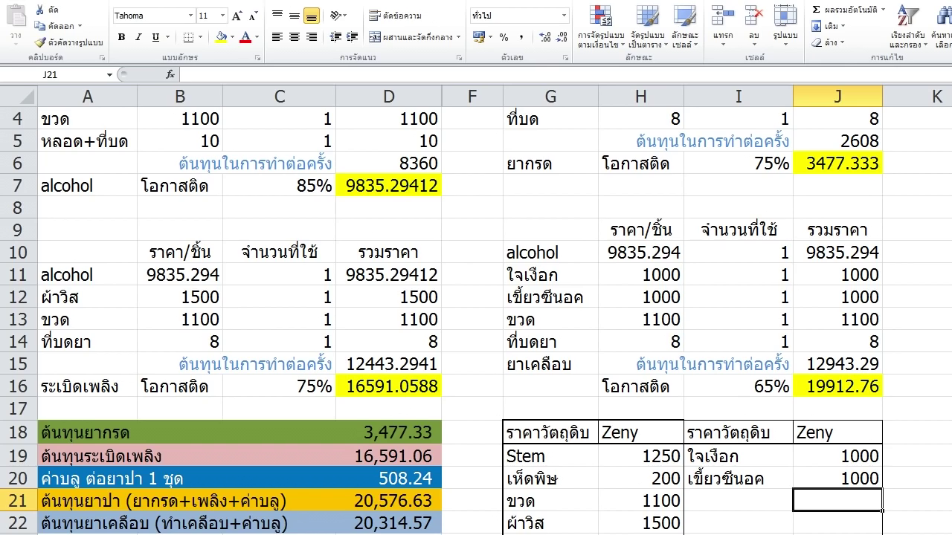
Check the ยาเคลือบ cost formulas in J15 and J16, and set its success chance in I16 to 60%
left_click(838, 387)
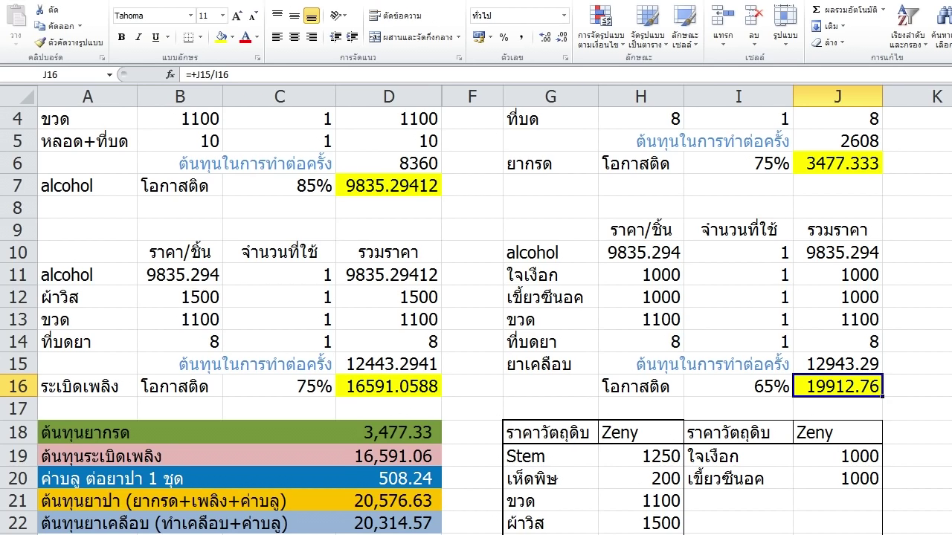
left_click(838, 364)
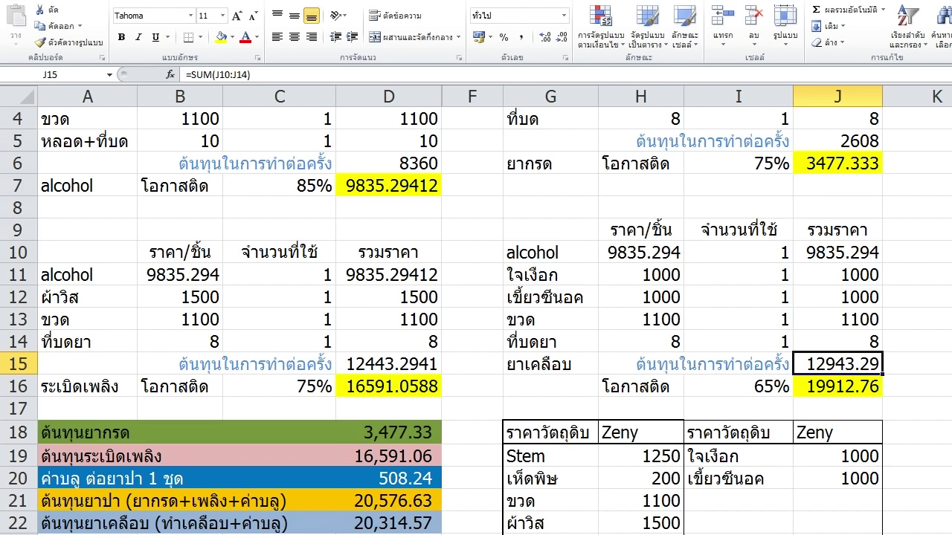
left_click(739, 409)
left_click(739, 387)
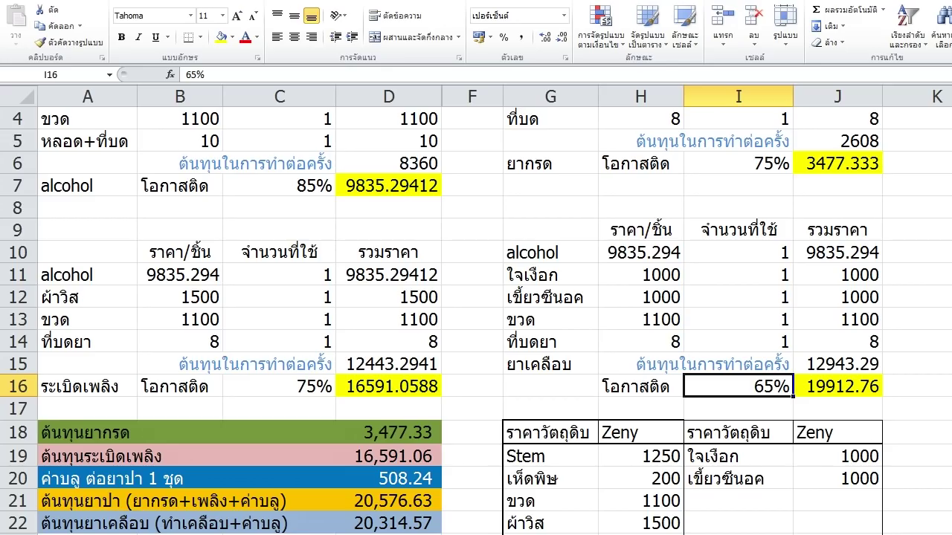
type("60")
key("Return")
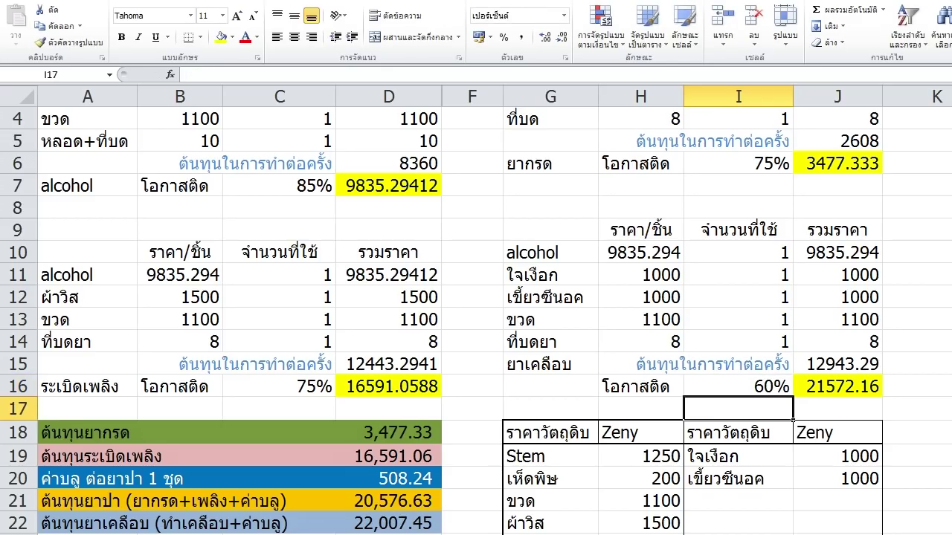
left_click(739, 387)
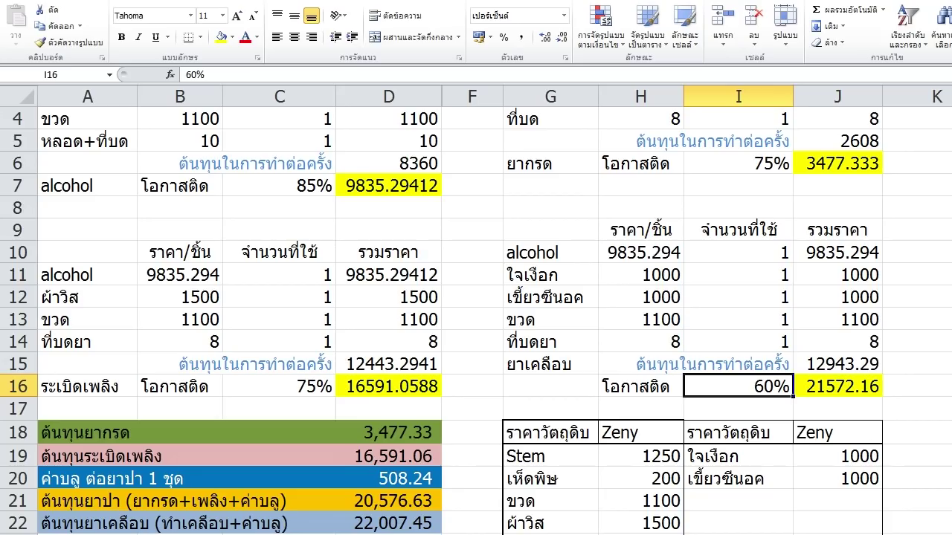
Review the four production cost tables in A1:J17, comparing the ยากรด success chance in I6 with the ยาเคลือบ one in I16
scroll(476, 297, "up", 1)
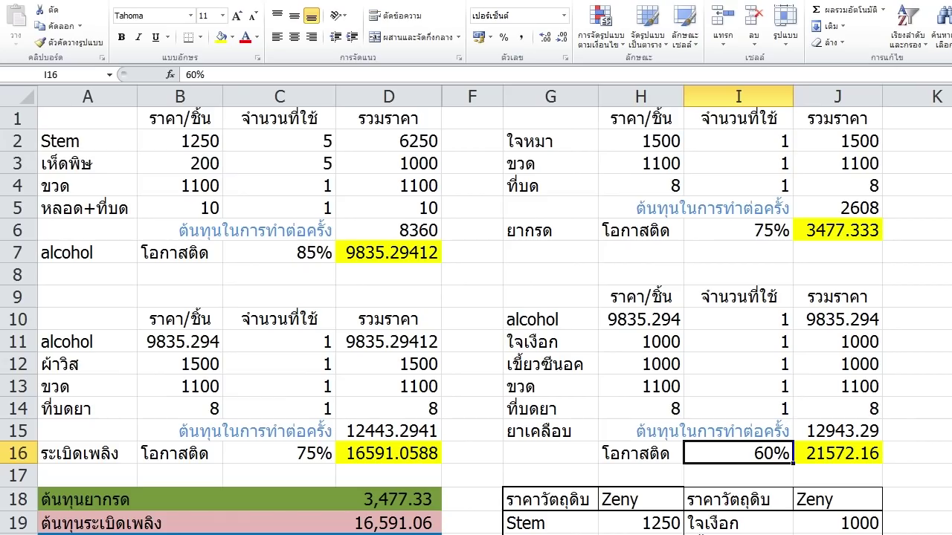
left_click_drag(837, 118, 74, 476)
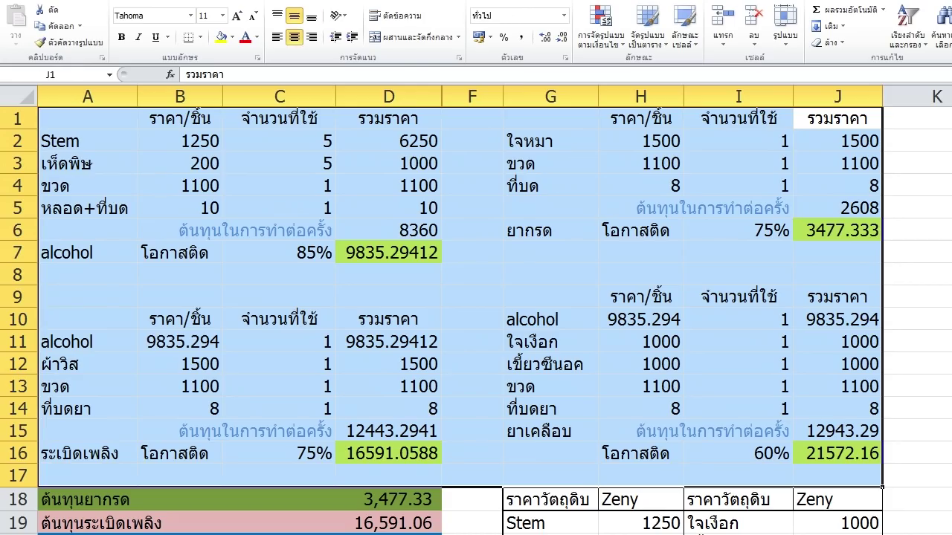
left_click(738, 253)
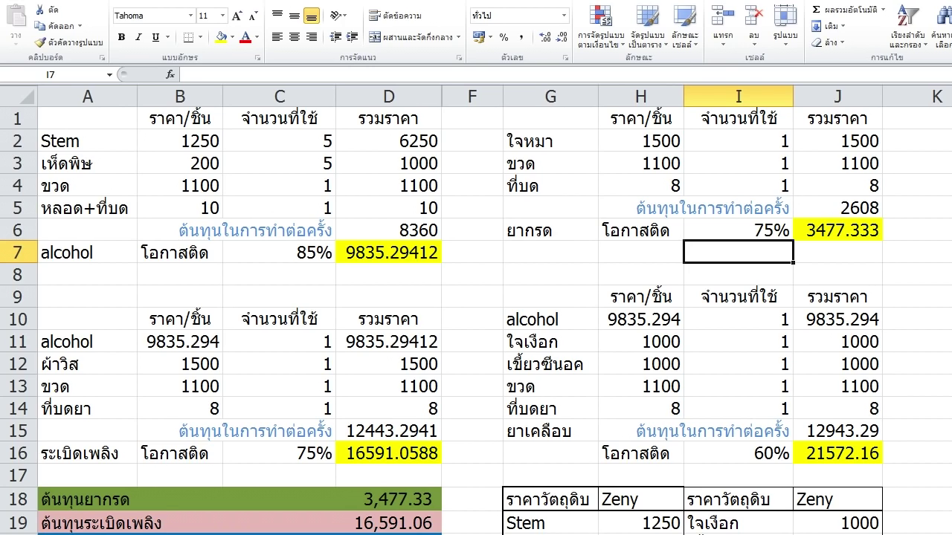
scroll(476, 297, "down", 1)
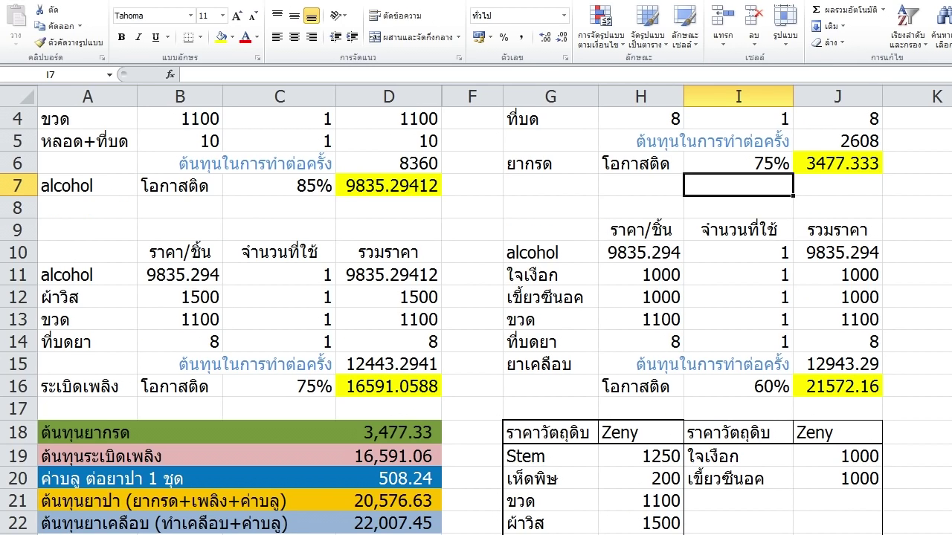
left_click(738, 386)
scroll(738, 386, "up", 1)
left_click(739, 253)
left_click(738, 232)
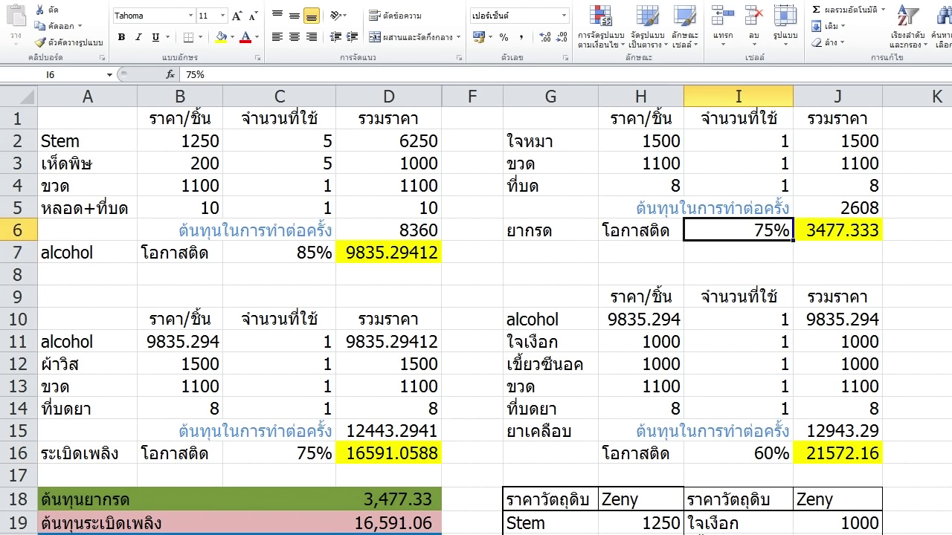
scroll(476, 297, "down", 1)
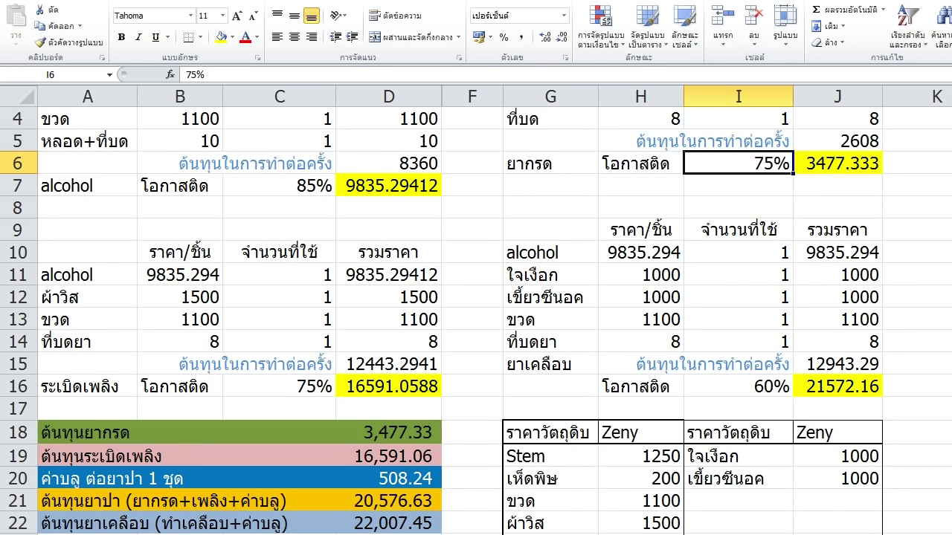
scroll(476, 313, "up", 1)
scroll(475, 312, "down", 3)
scroll(476, 312, "up", 2)
left_click(472, 208)
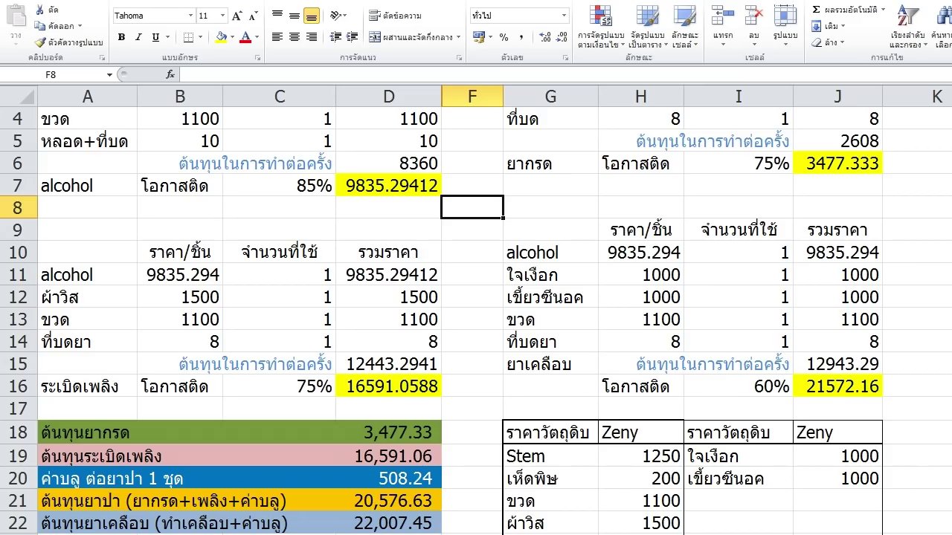
Calculate 19000000/1000 in the empty cell D8 and compare it with the ยาปา cost in D21
left_click(388, 207)
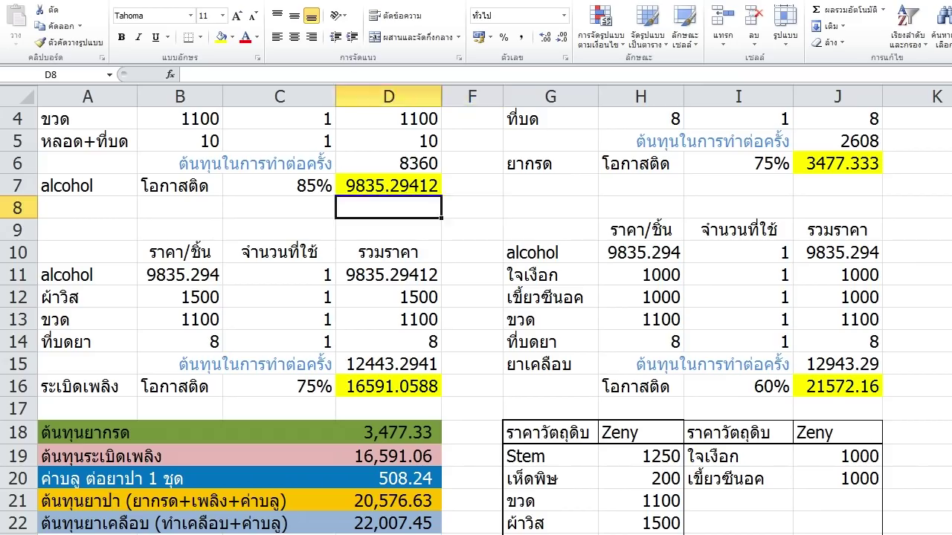
type("+19")
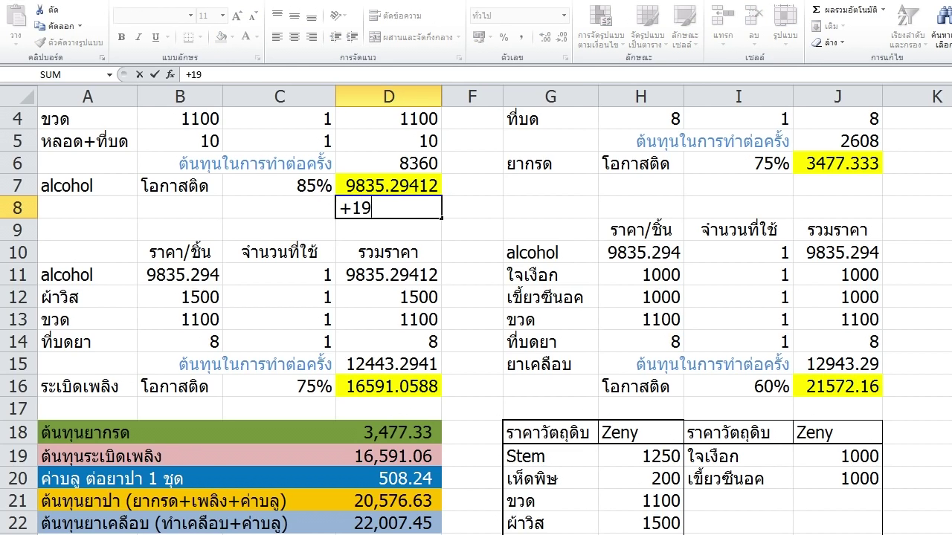
type("000000")
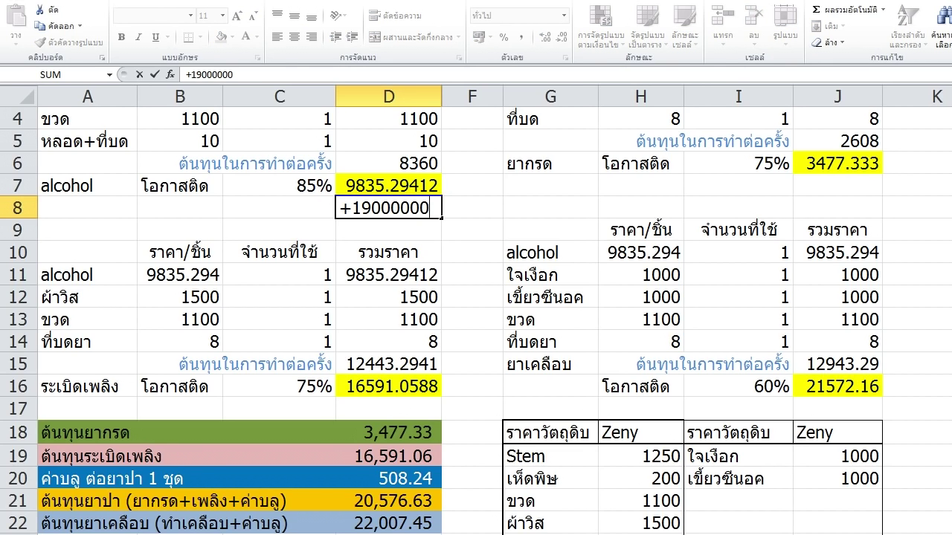
type("/1000")
key("Return")
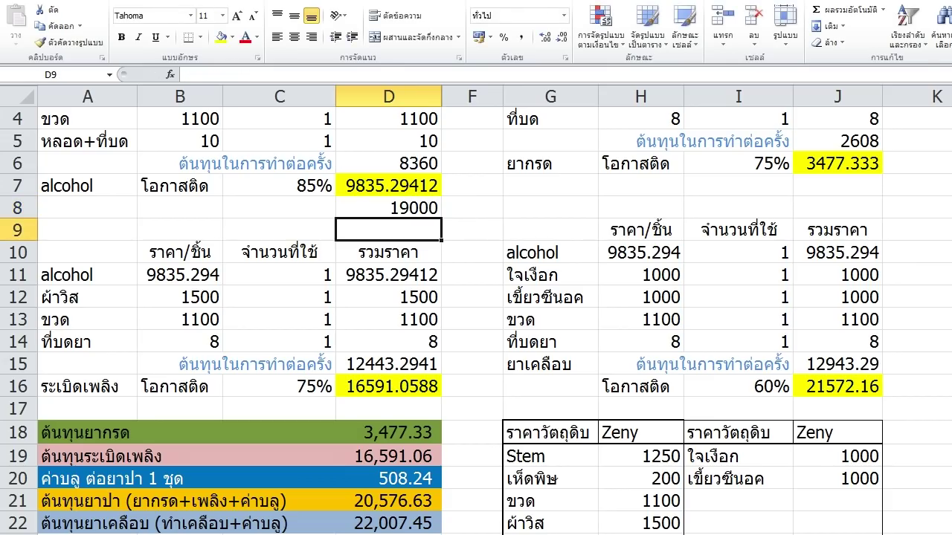
left_click(388, 501)
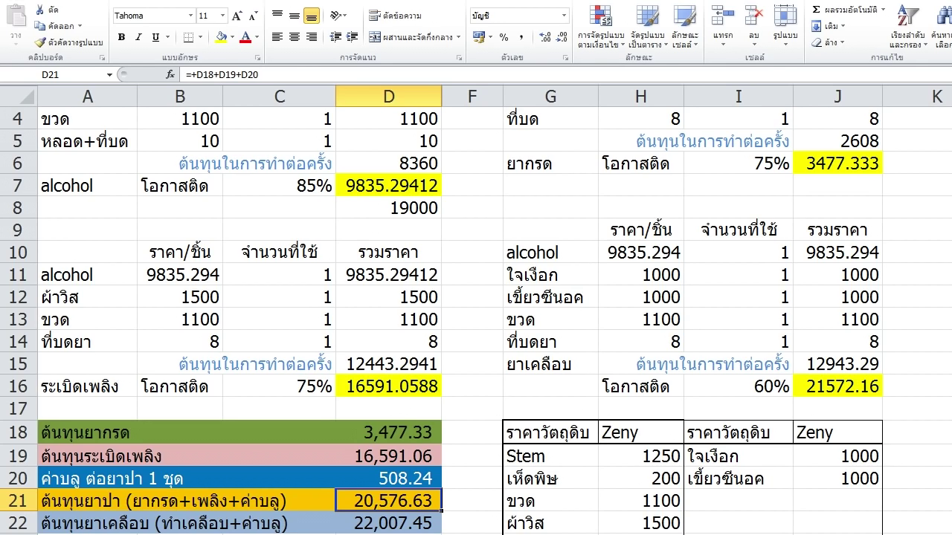
Replace the scratch calculation in D8 with 20000, and clear the cell after the comparison
left_click(389, 208)
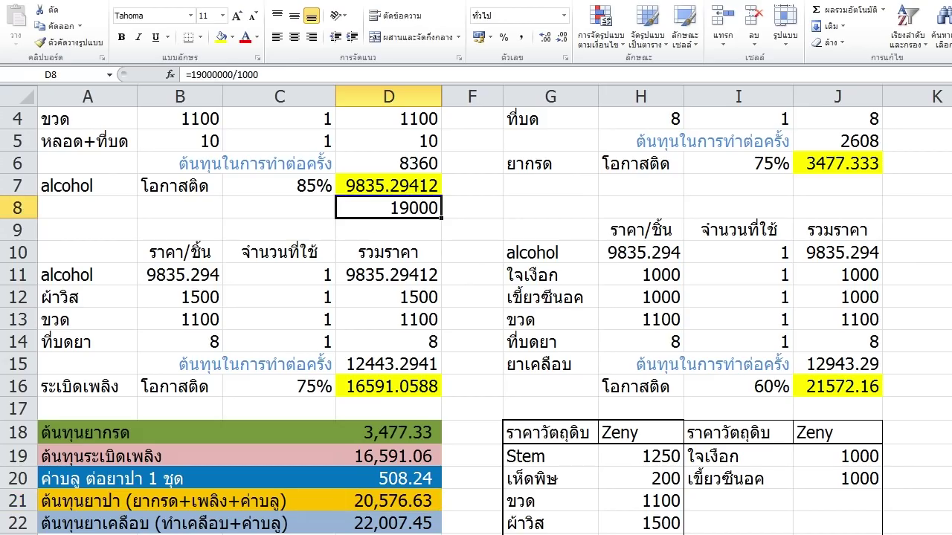
type("2000")
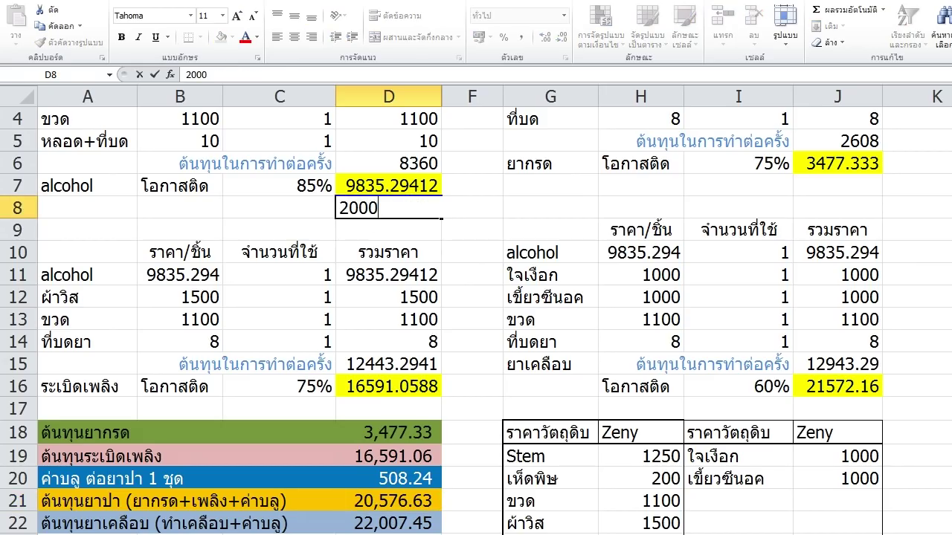
type("0")
key("Return")
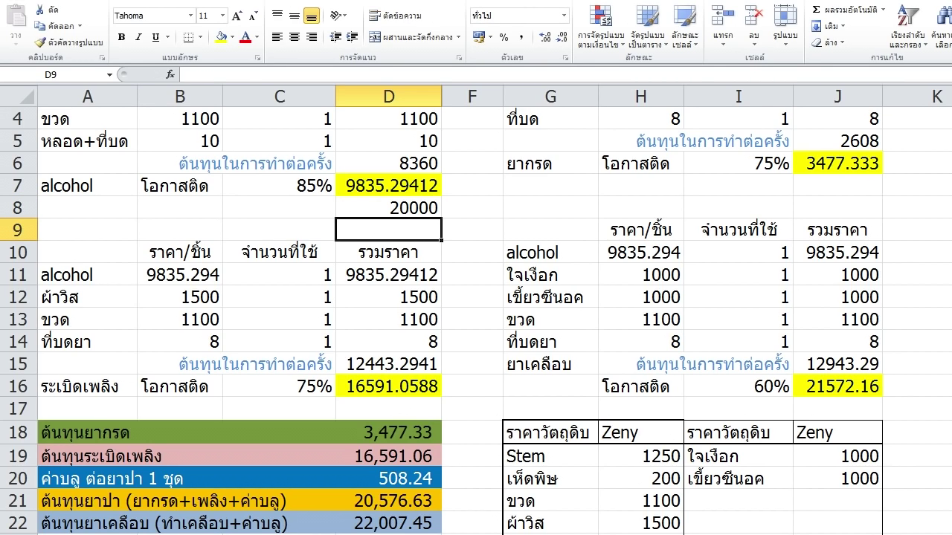
key("Up")
key("Delete")
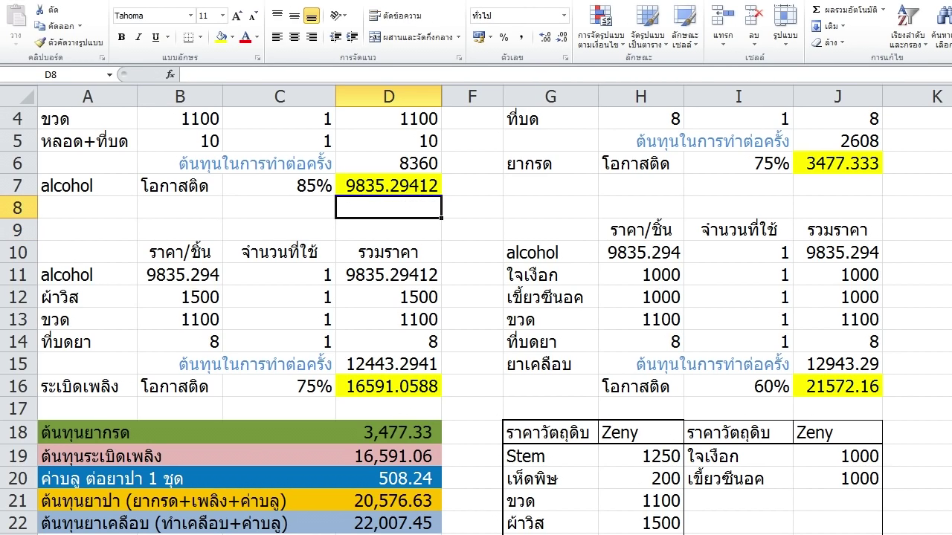
Examine the ยาปา cost formula in D21, the alcohol table in A1:D7 and the cost summary with raw material prices
left_click(388, 501)
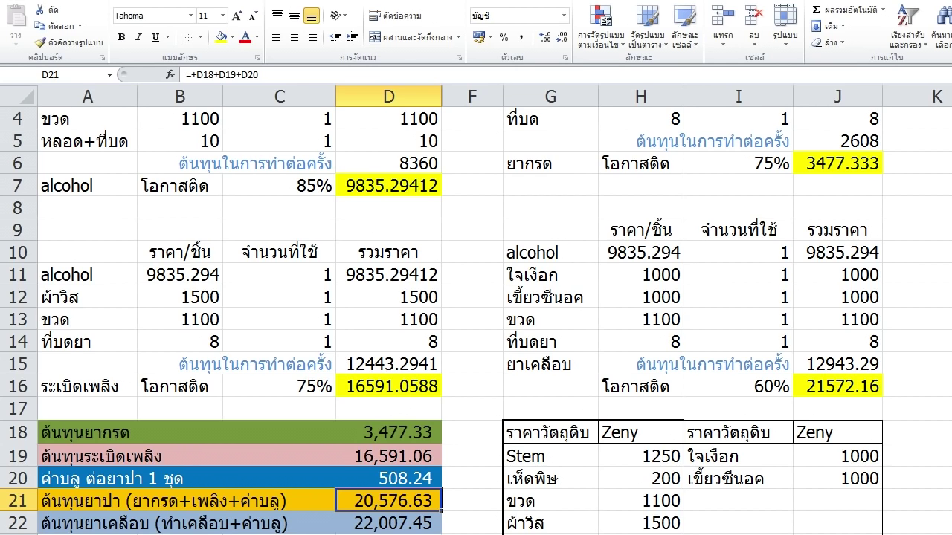
left_click_drag(837, 523, 56, 104)
left_click(280, 208)
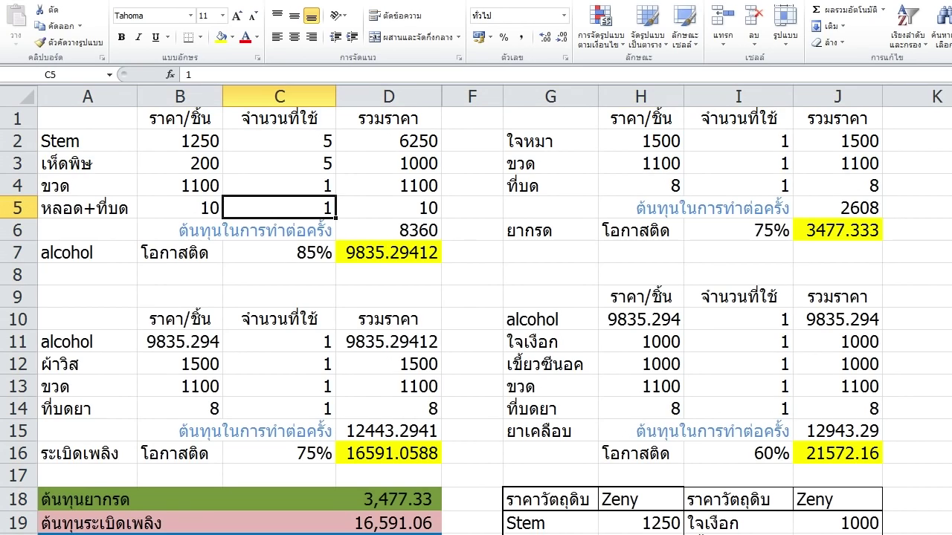
left_click_drag(388, 119, 88, 253)
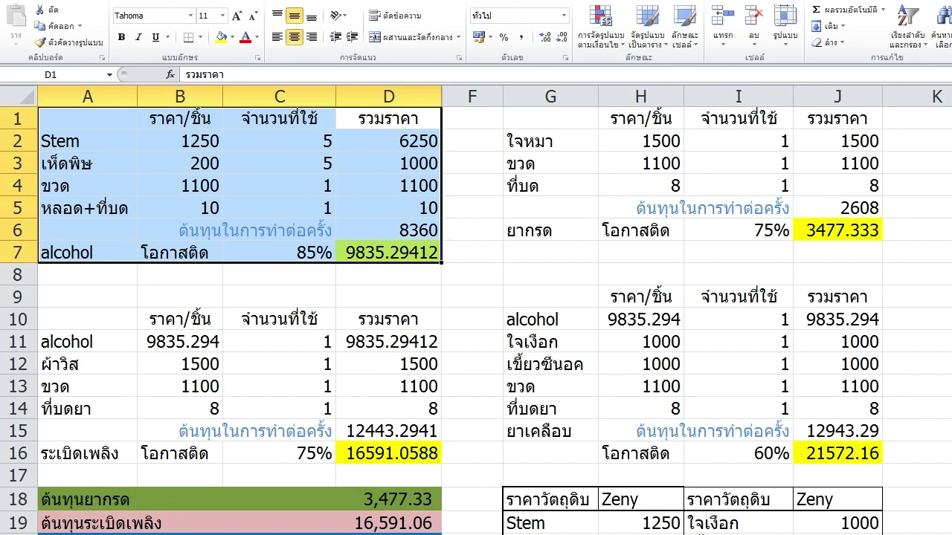
left_click(280, 320)
left_click(472, 297)
scroll(473, 304, "down", 2)
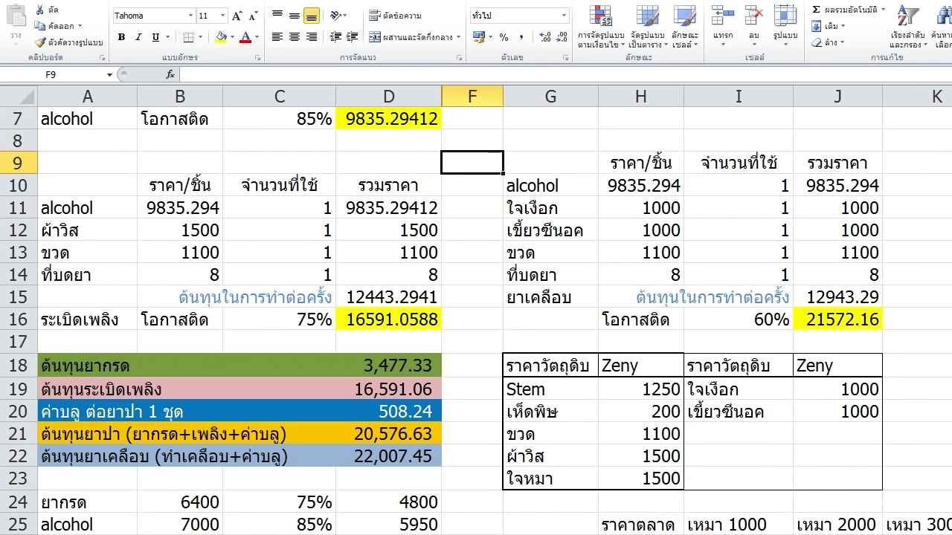
left_click(472, 365)
left_click(473, 320)
left_click(473, 342)
left_click(472, 297)
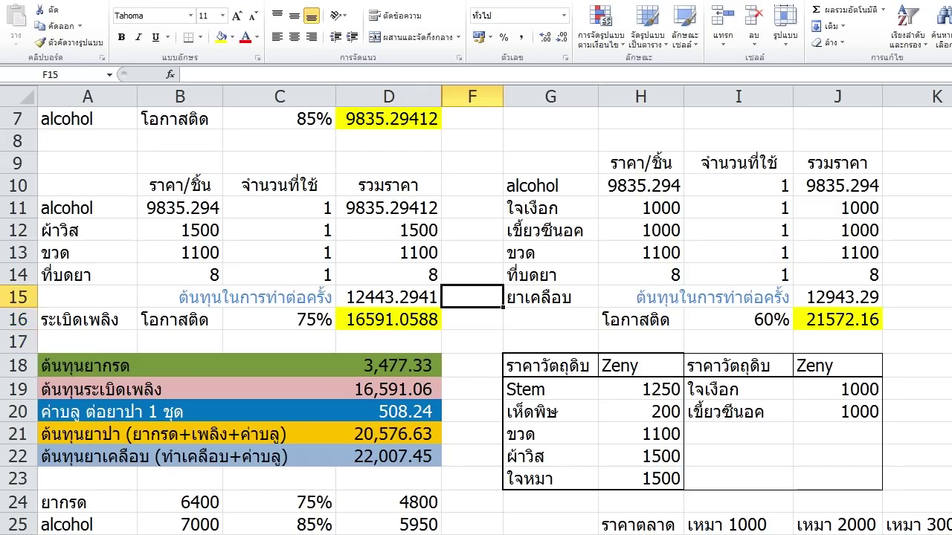
left_click(472, 275)
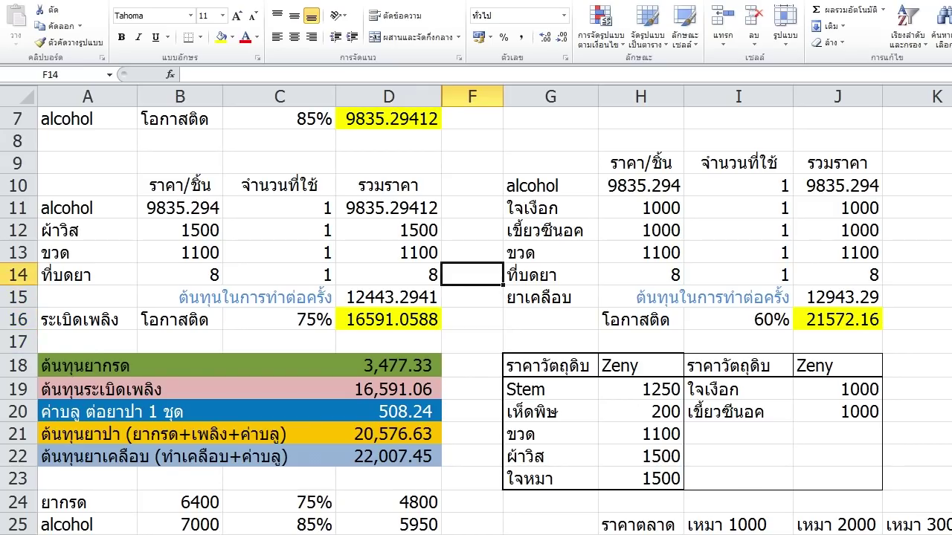
scroll(476, 313, "up", 2)
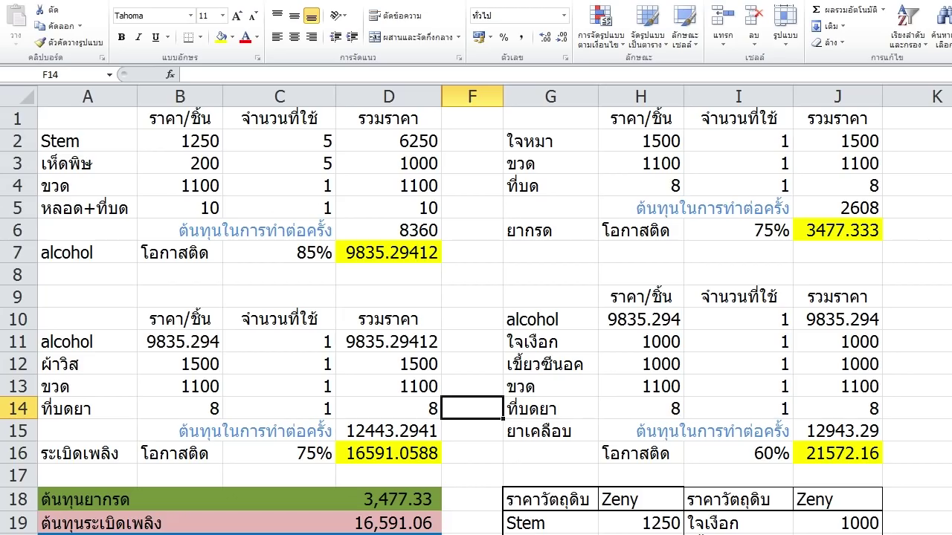
Clear the ใจเงือก and เขี้ยวซีนอค prices from J19:J21 in the raw material price table
scroll(476, 320, "down", 2)
left_click(472, 342)
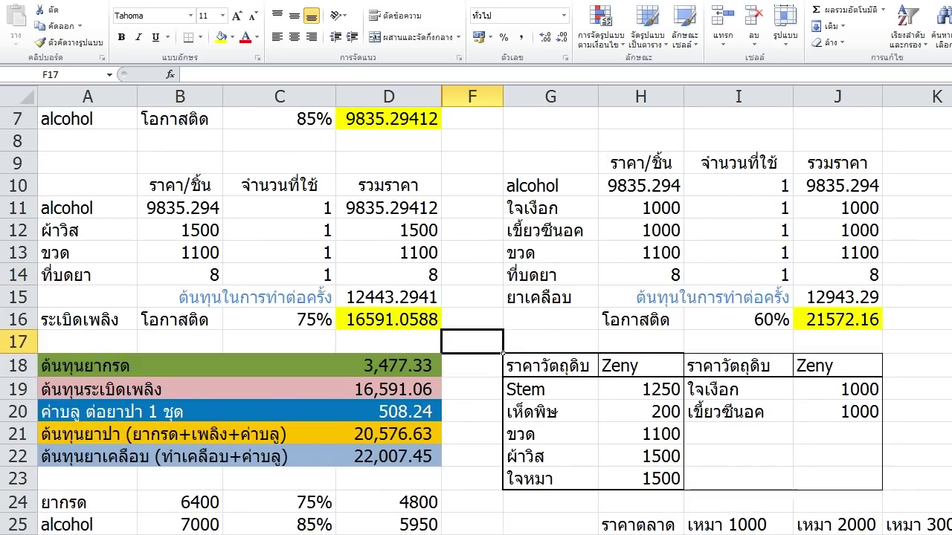
left_click(640, 389)
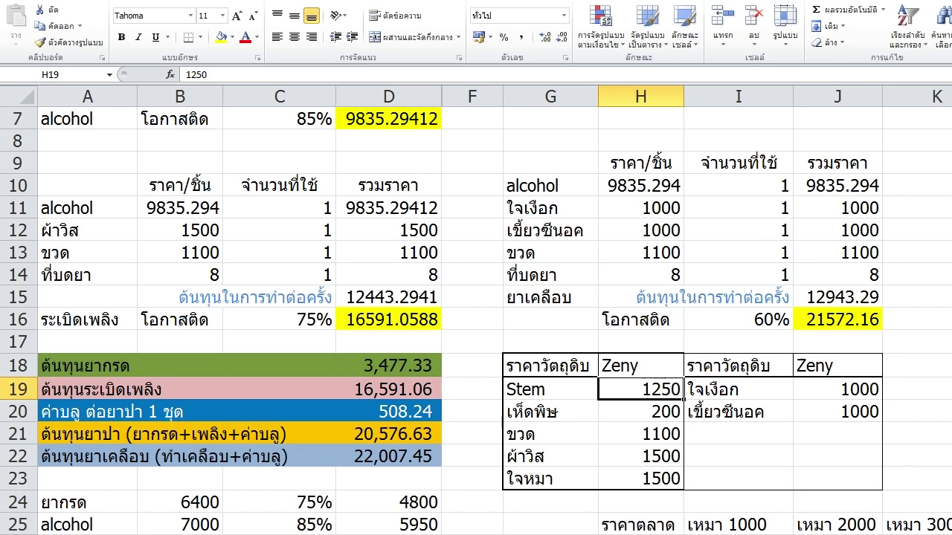
key("Down")
key("Down")
key("Down")
key("Down")
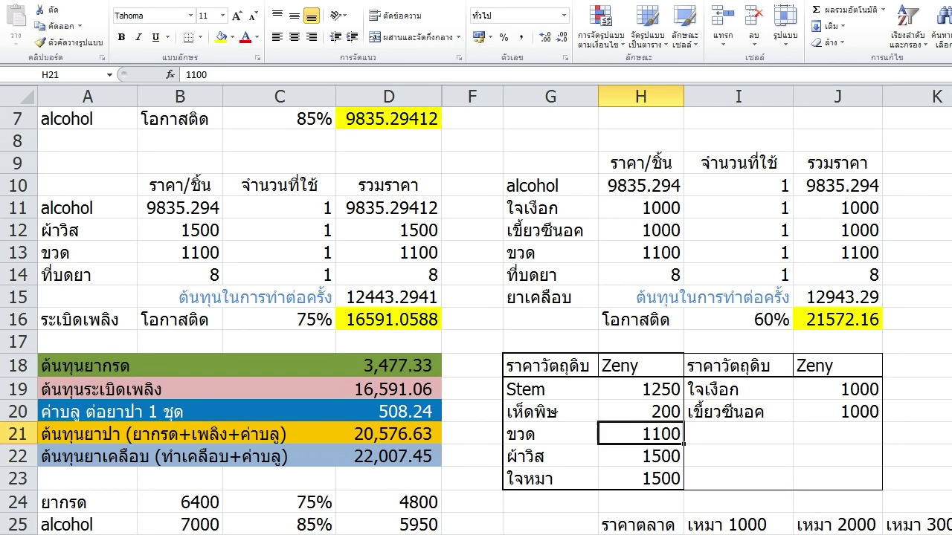
left_click_drag(641, 390, 640, 412)
left_click_drag(837, 390, 837, 435)
key("Delete")
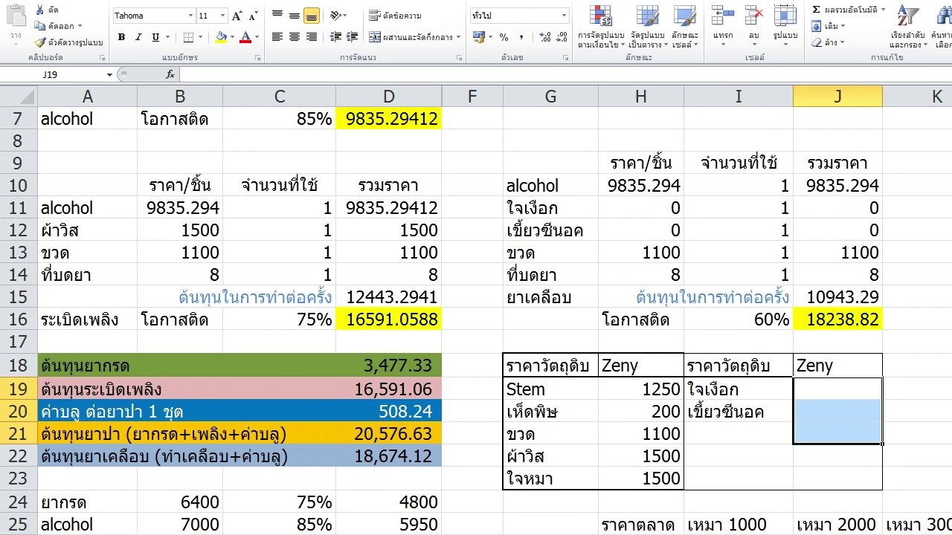
Set the Stem price in H19 to 1100 and the ขวด price in H21 to 900
left_click_drag(640, 390, 640, 479)
scroll(640, 479, "up", 2)
scroll(641, 479, "down", 2)
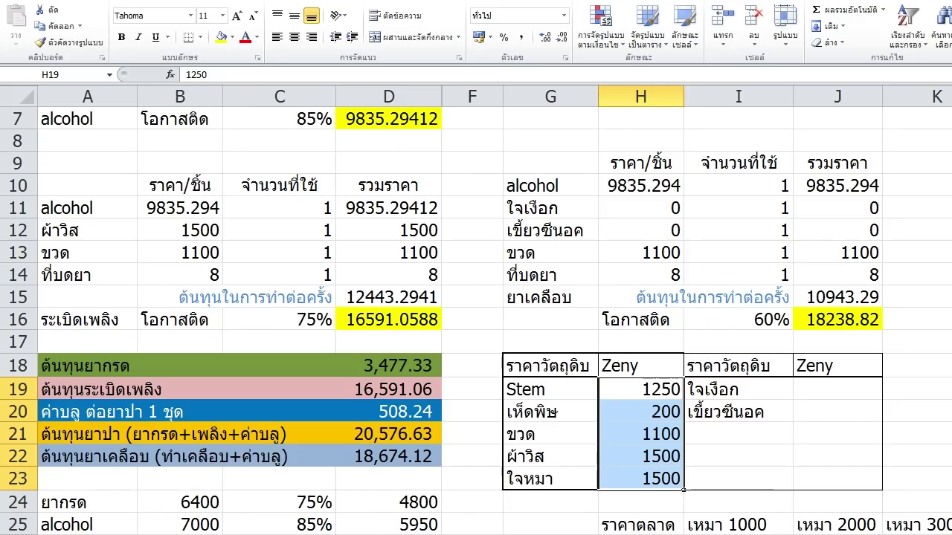
left_click(388, 435)
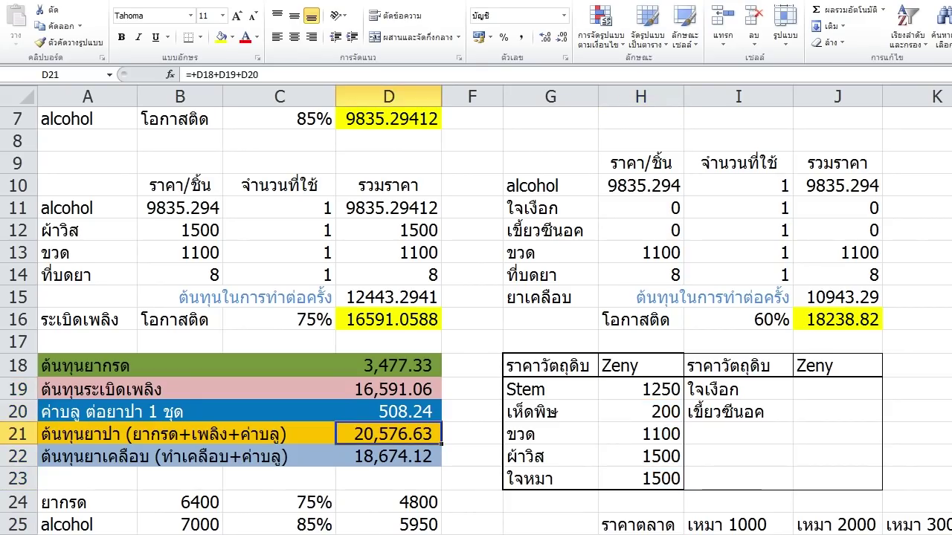
left_click(641, 390)
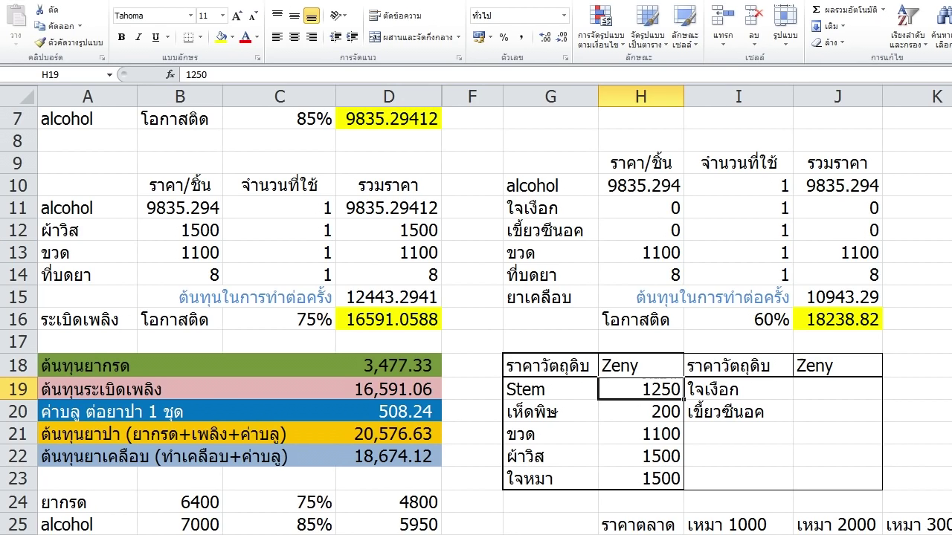
type("1100")
key("Return")
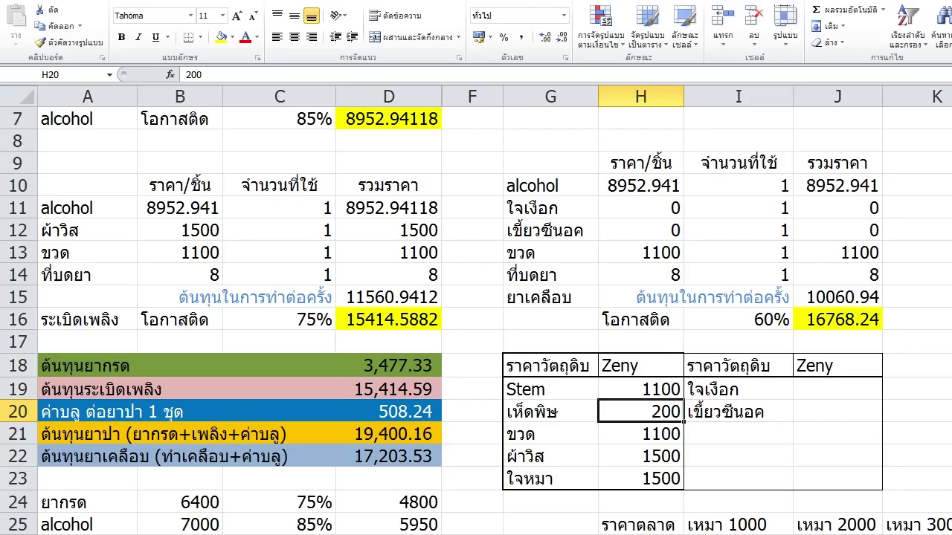
left_click(640, 434)
type("900")
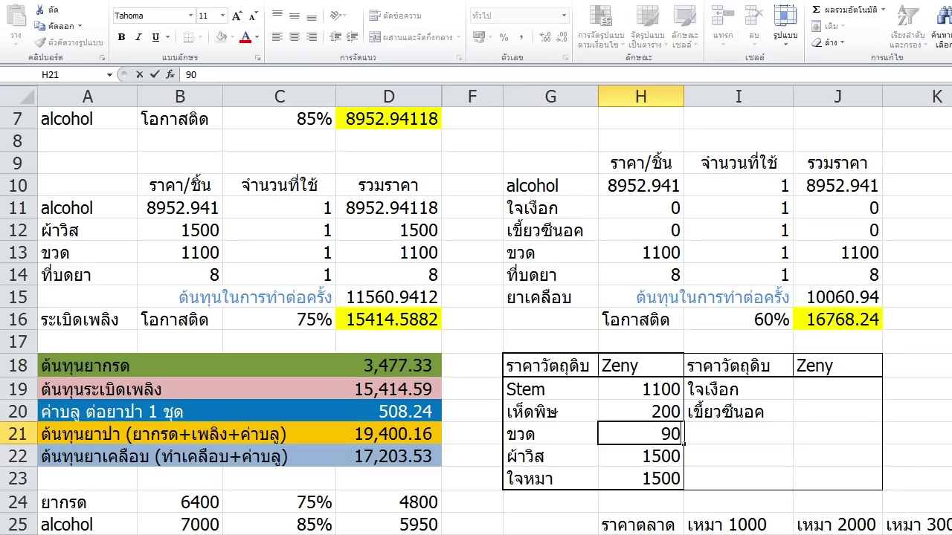
key("Return")
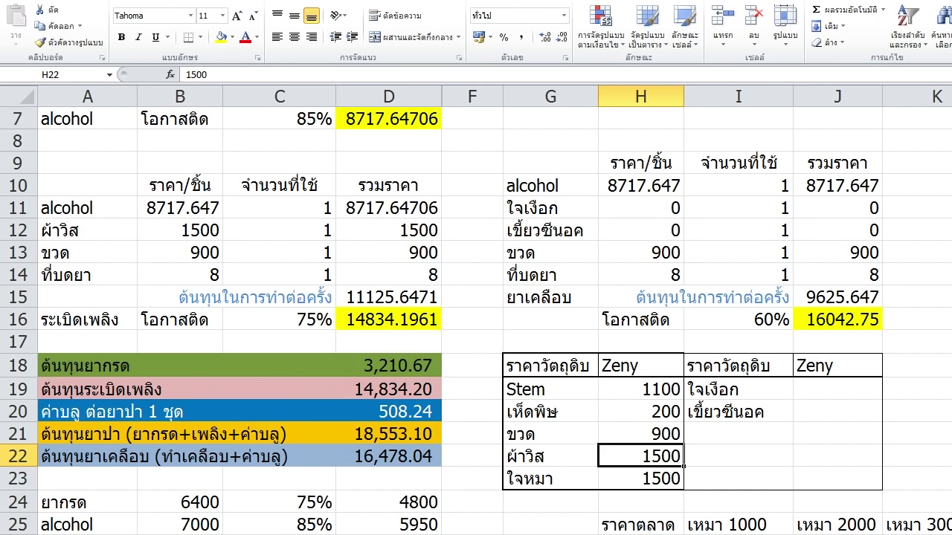
Set the ผ้าวิส price in H22 and the ใจหมา price in H23 to 1100 each
type("1100")
key("Return")
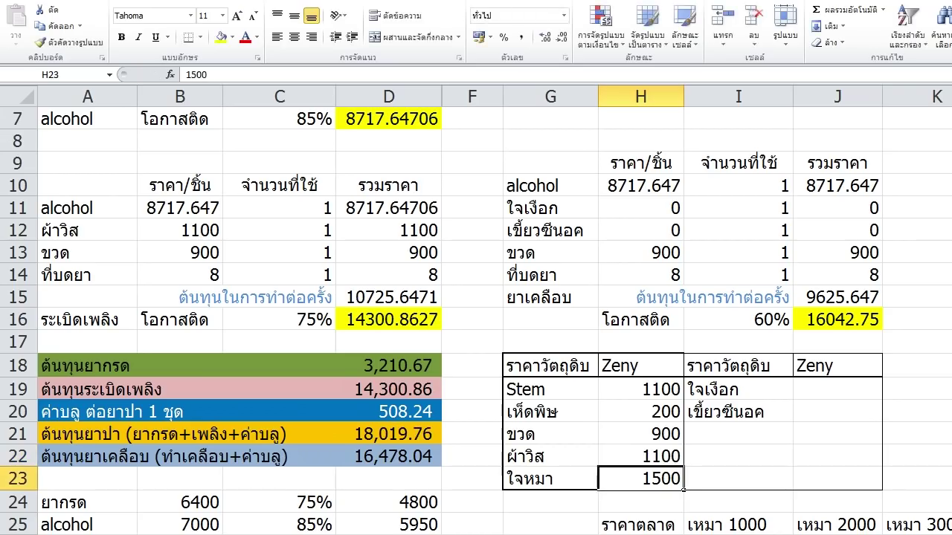
type("1100")
key("Return")
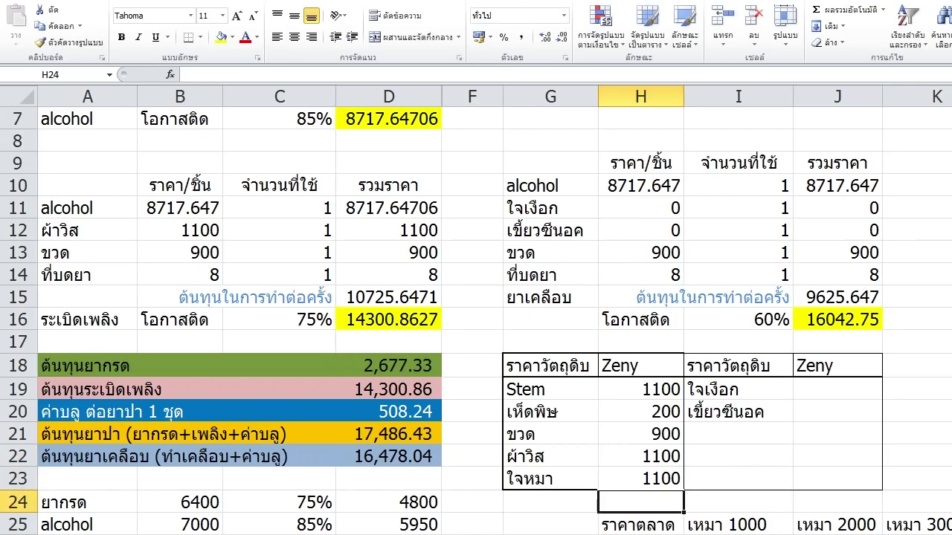
Compare the ยาปา cost in D21 with the raw material prices in H19:H23
left_click_drag(389, 433, 389, 417)
left_click(389, 434)
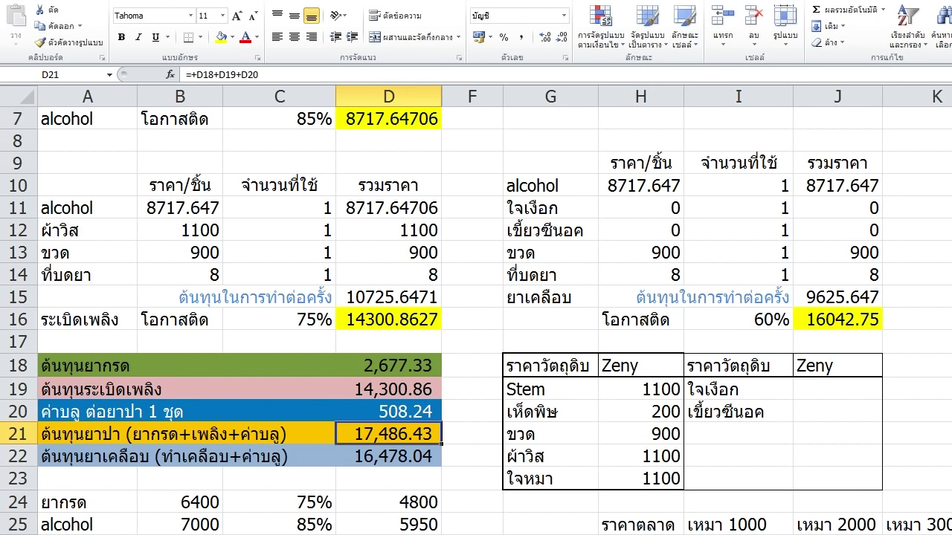
left_click_drag(641, 390, 641, 479)
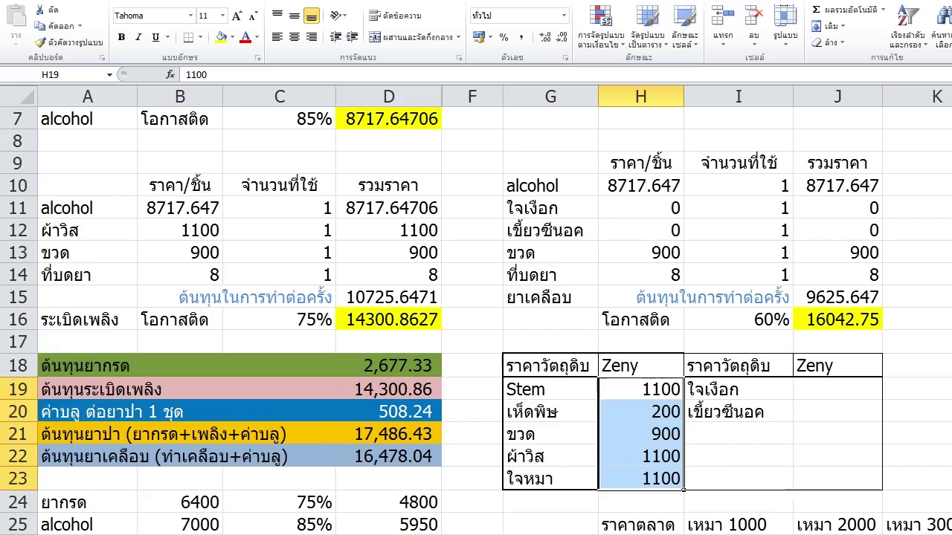
left_click(389, 435)
left_click(738, 434)
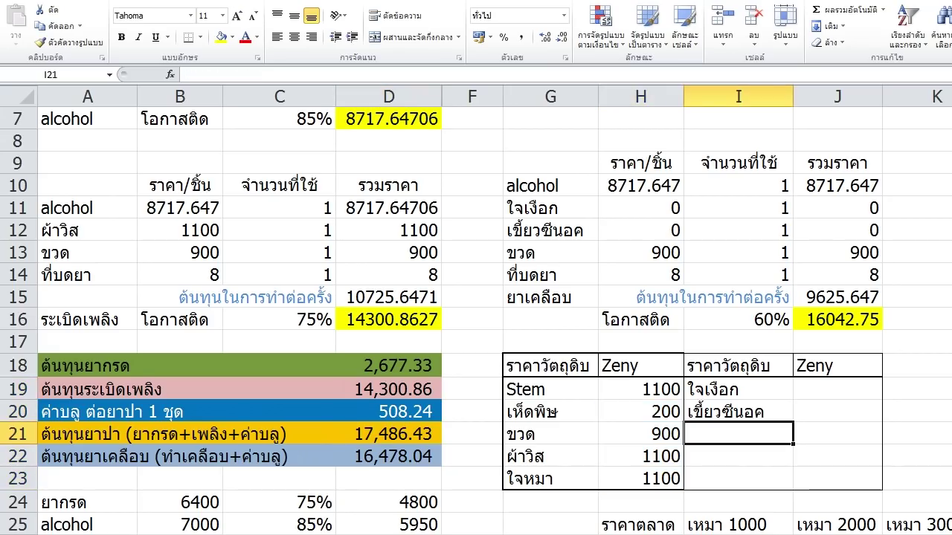
left_click(388, 434)
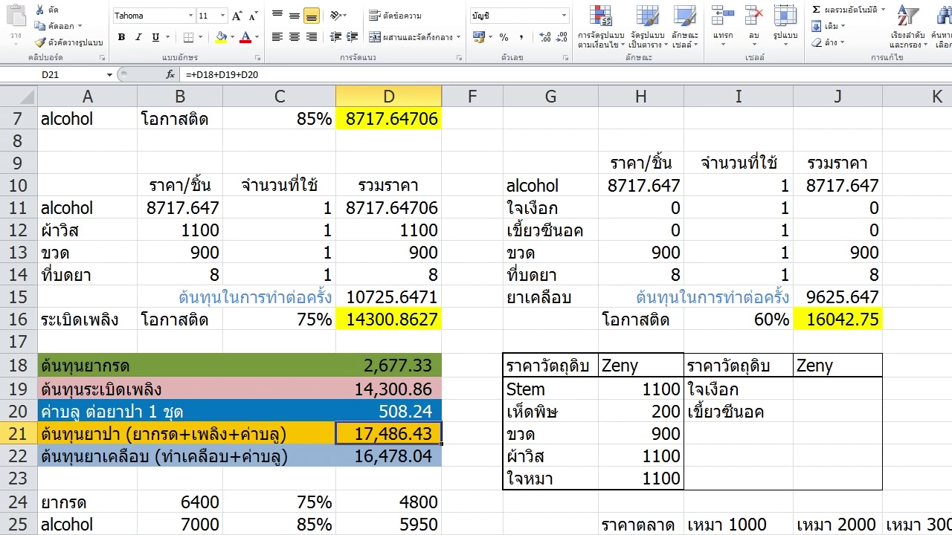
left_click_drag(639, 388, 639, 479)
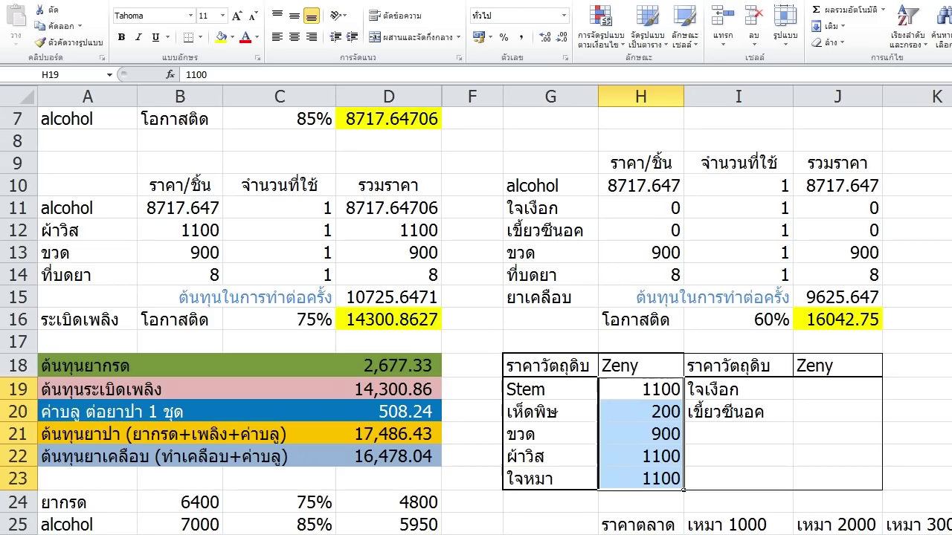
left_click(388, 434)
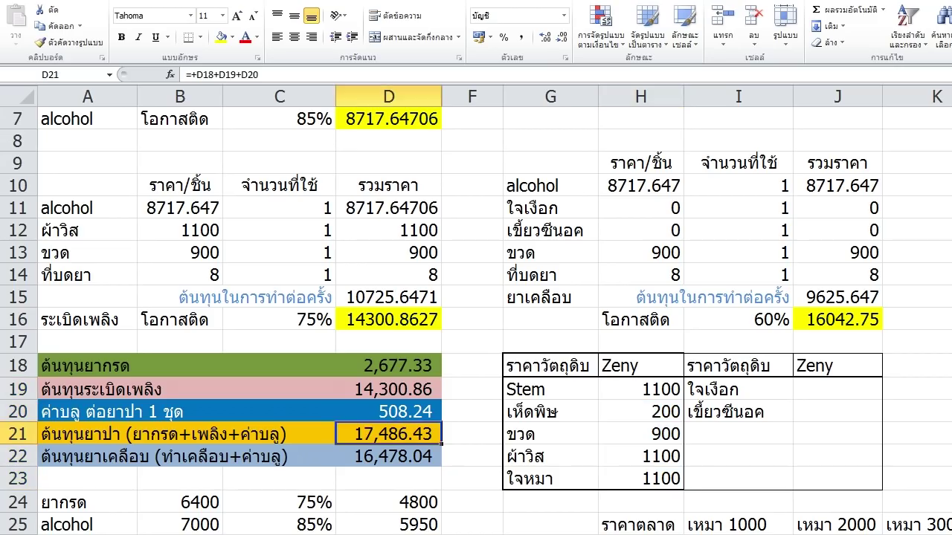
left_click(472, 319)
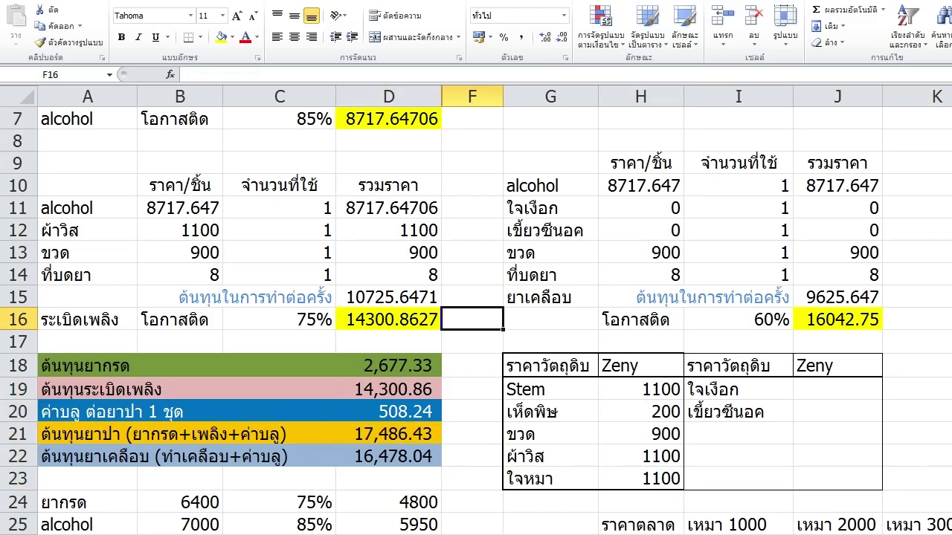
left_click(388, 434)
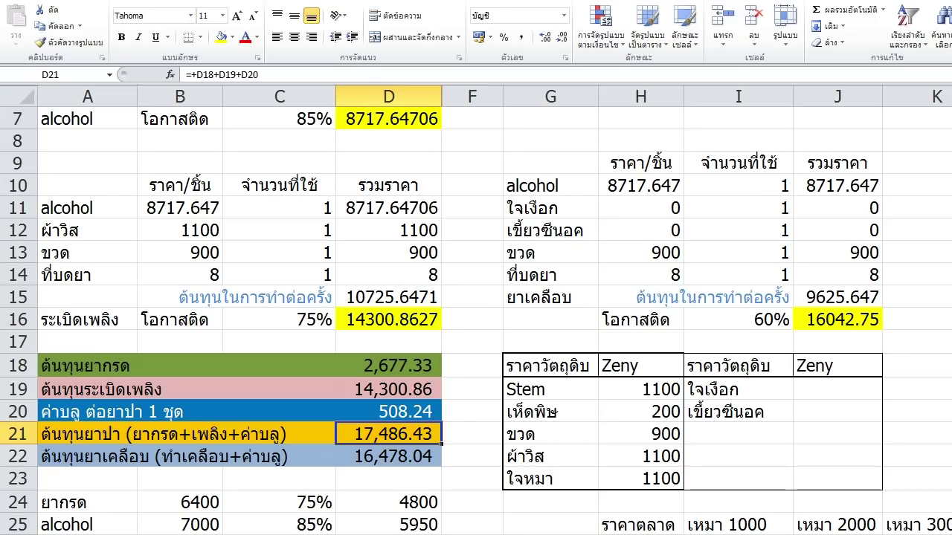
left_click(473, 297)
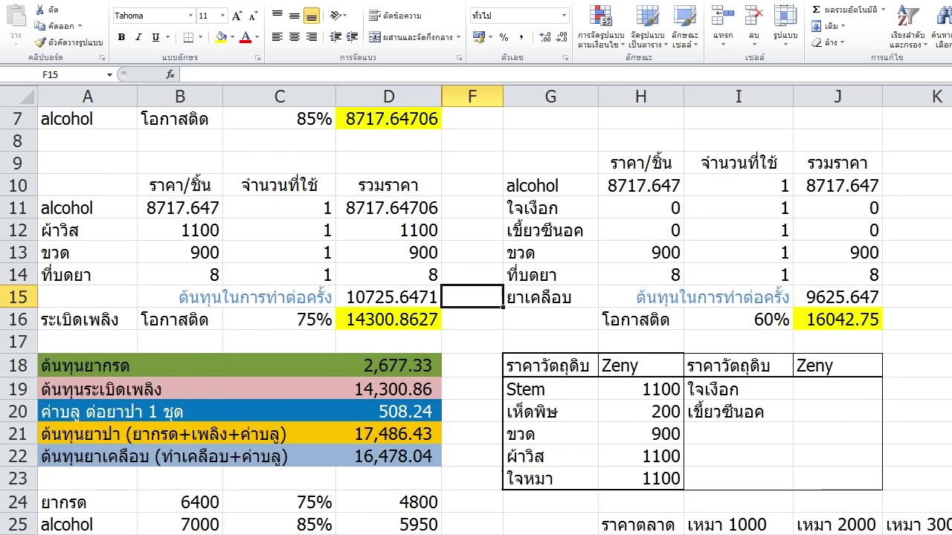
Review the production cost tables above row 17 against the raw material prices in H19:H23 and the ยาปา cost
scroll(476, 312, "up", 2)
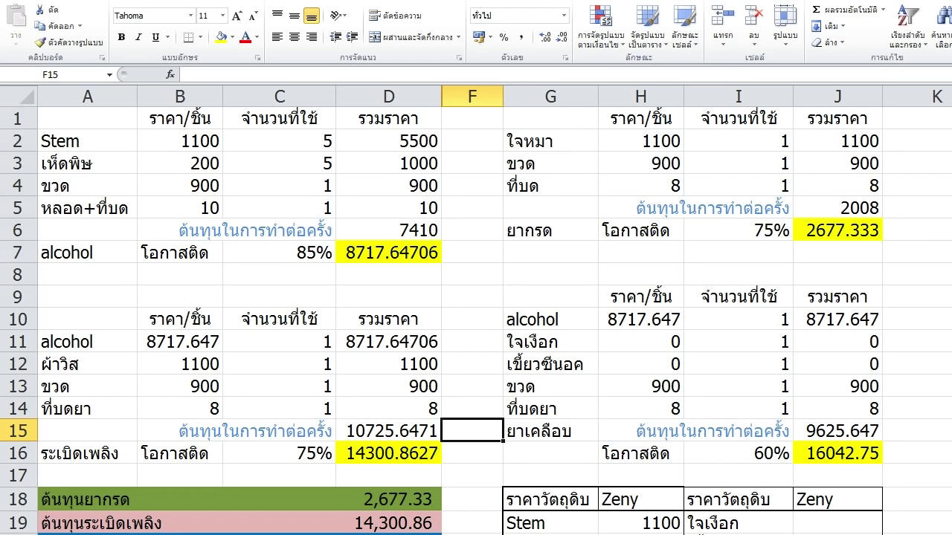
scroll(476, 312, "down", 2)
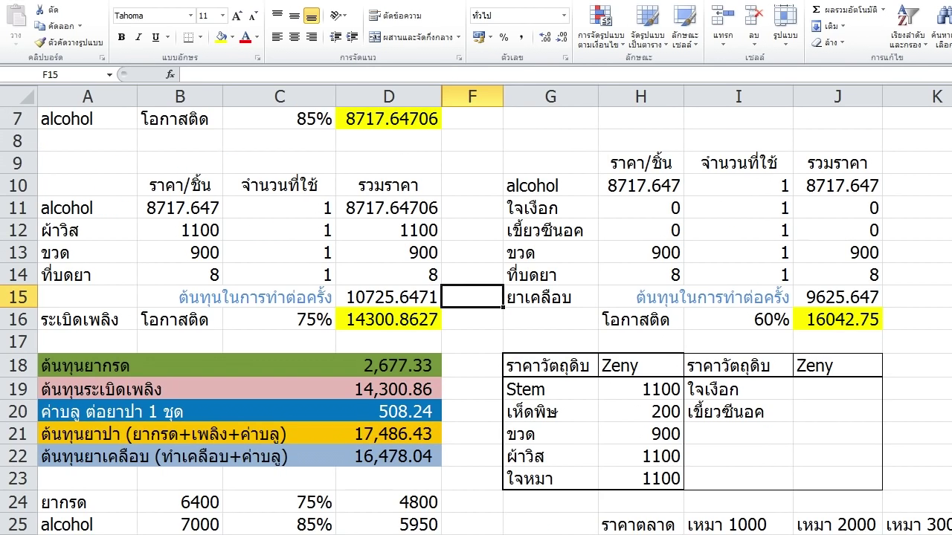
left_click_drag(641, 390, 641, 479)
left_click(388, 434)
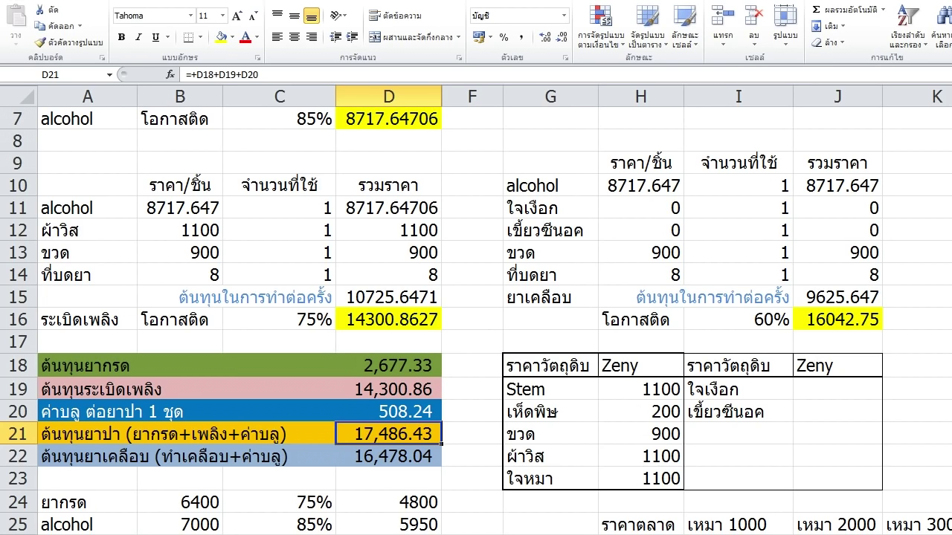
left_click(472, 319)
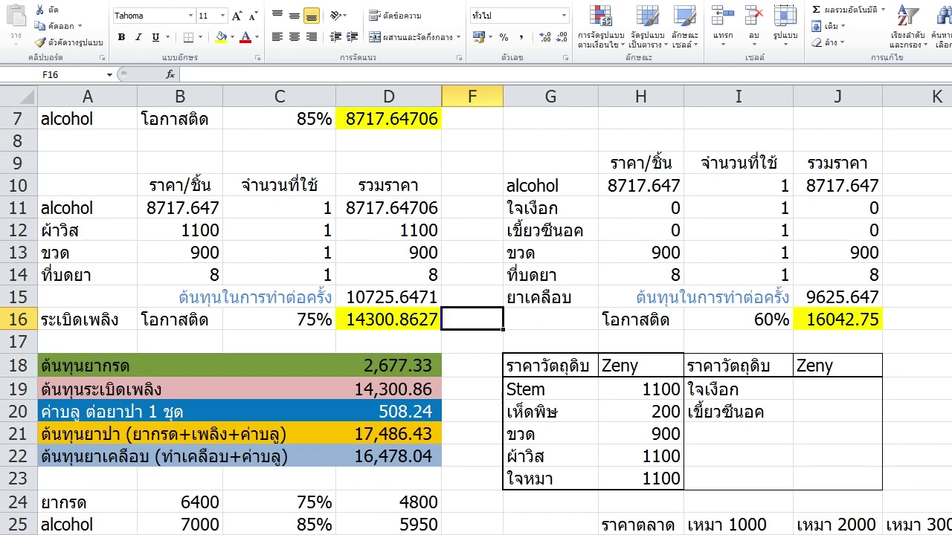
scroll(475, 312, "up", 2)
scroll(476, 312, "down", 2)
left_click_drag(641, 390, 641, 479)
left_click(550, 275)
scroll(475, 275, "up", 1)
left_click(472, 230)
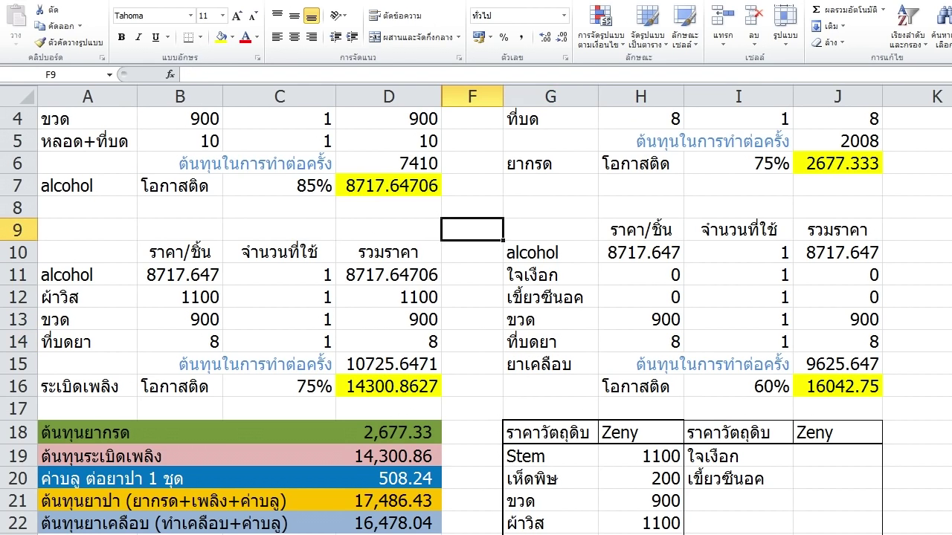
Examine the cost summary in A18:D22, the bulk price table starting at row 25 and the production tables
scroll(476, 313, "down", 2)
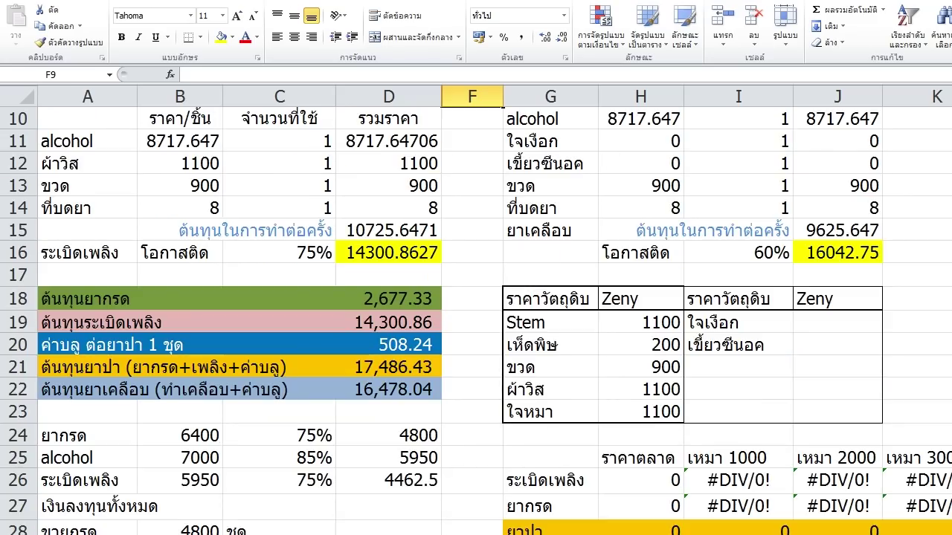
left_click(551, 253)
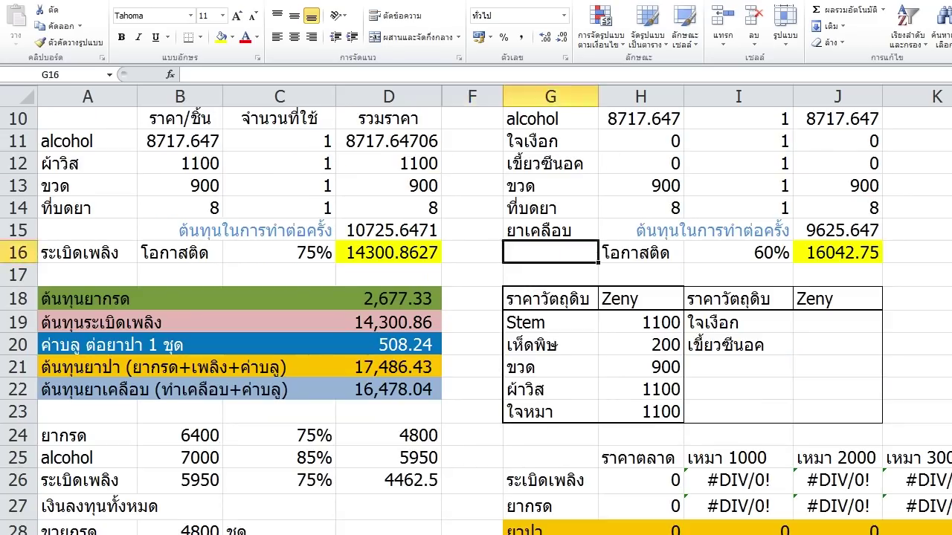
left_click(388, 367)
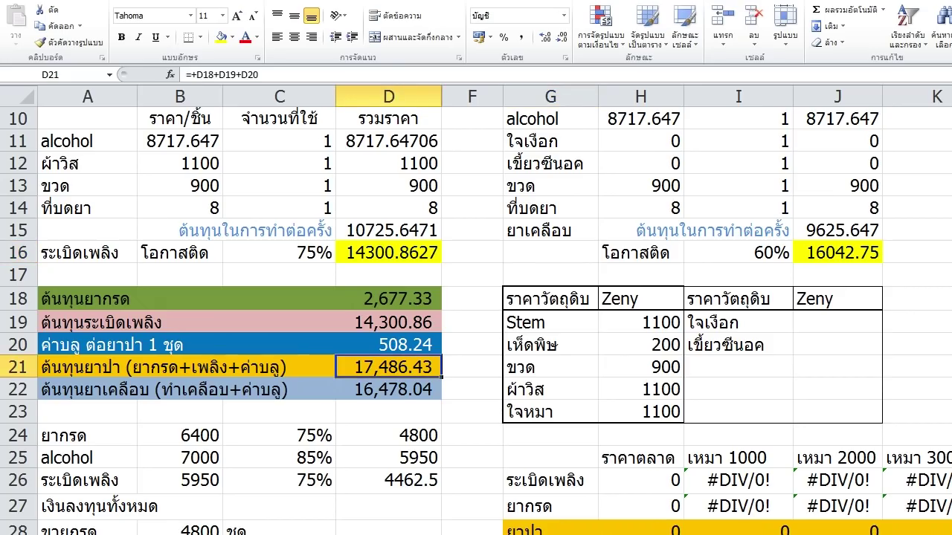
scroll(476, 313, "up", 3)
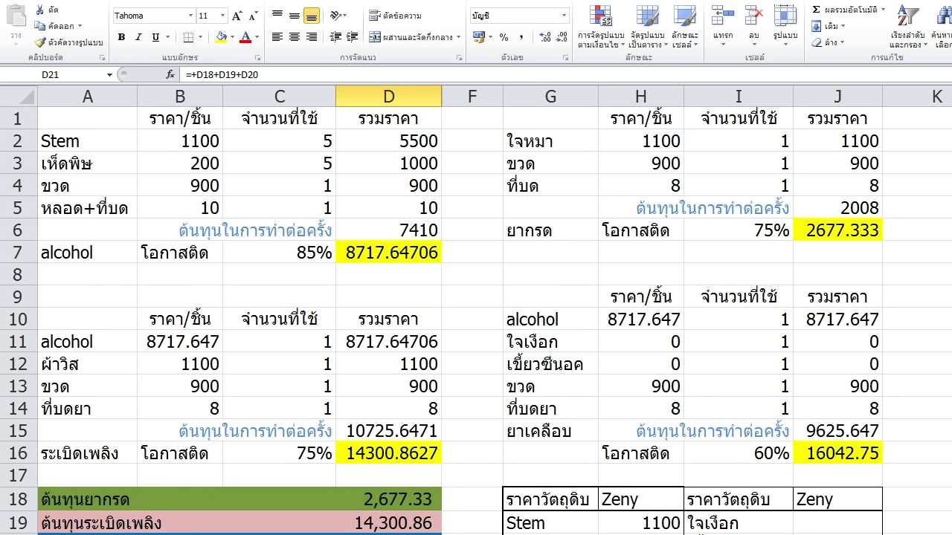
Set the Stem price in H19 to 1250
scroll(476, 312, "down", 3)
left_click(641, 322)
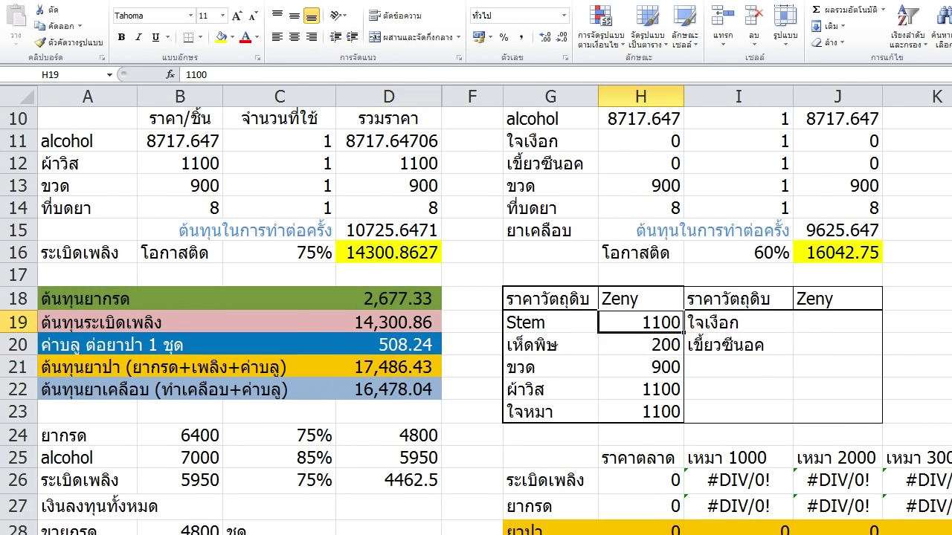
scroll(641, 323, "up", 2)
type("1")
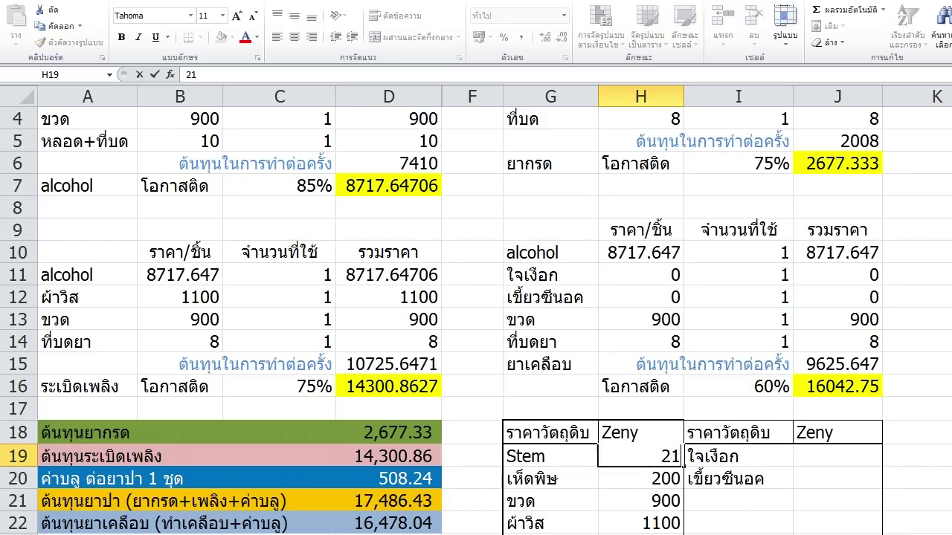
type("250")
key("Return")
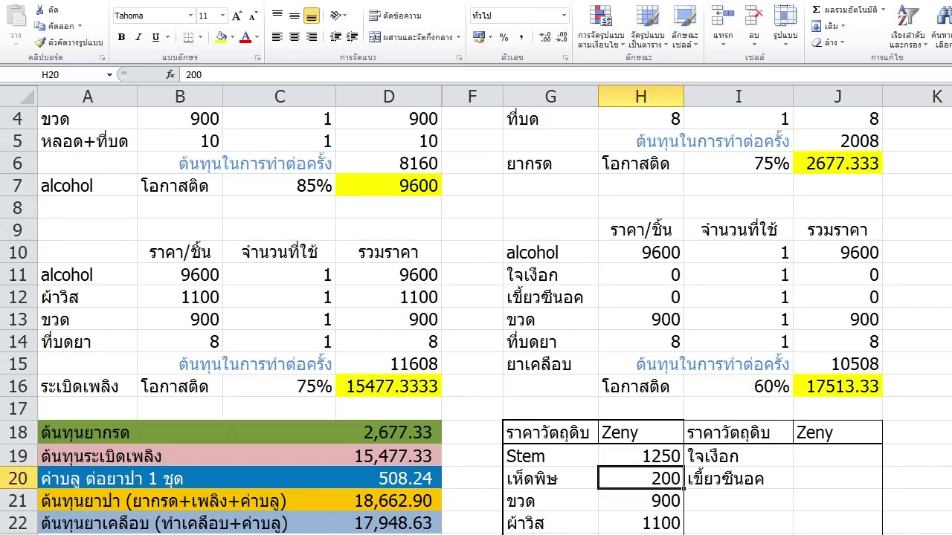
Set the raw material prices of ขวด in H21 to 1100 and of ผ้าวิส and ใจหมา in H22:H23 to 1500 each
key("Return")
type("1100")
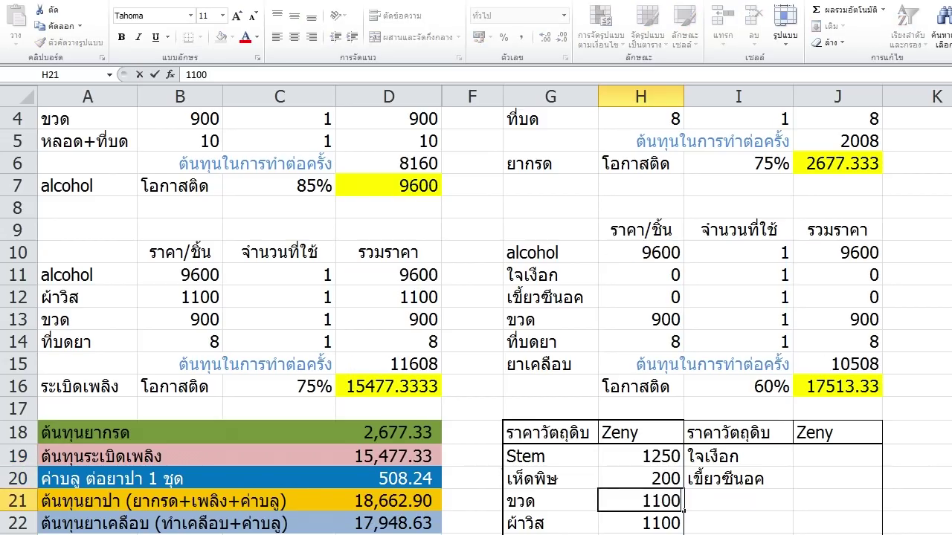
key("Return")
type("1500")
key("Return")
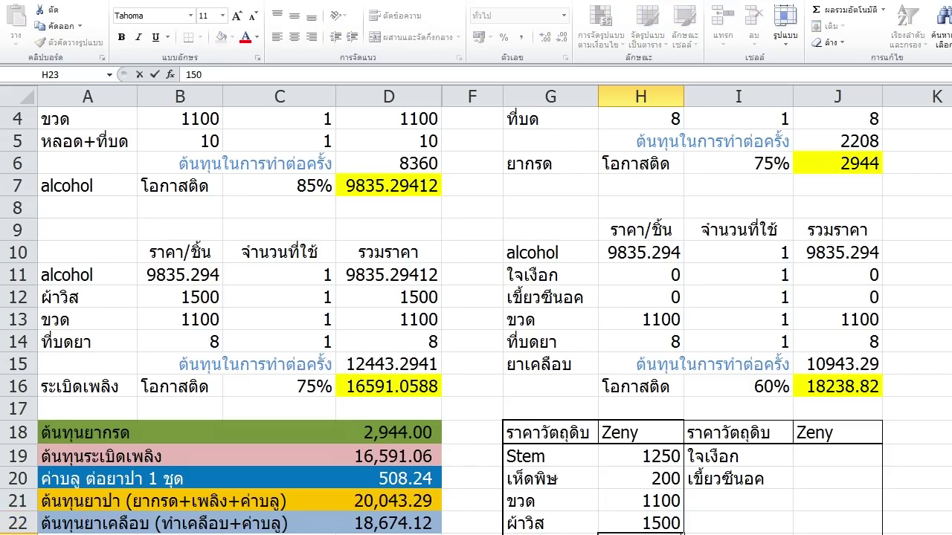
key("Return")
scroll(476, 312, "down", 2)
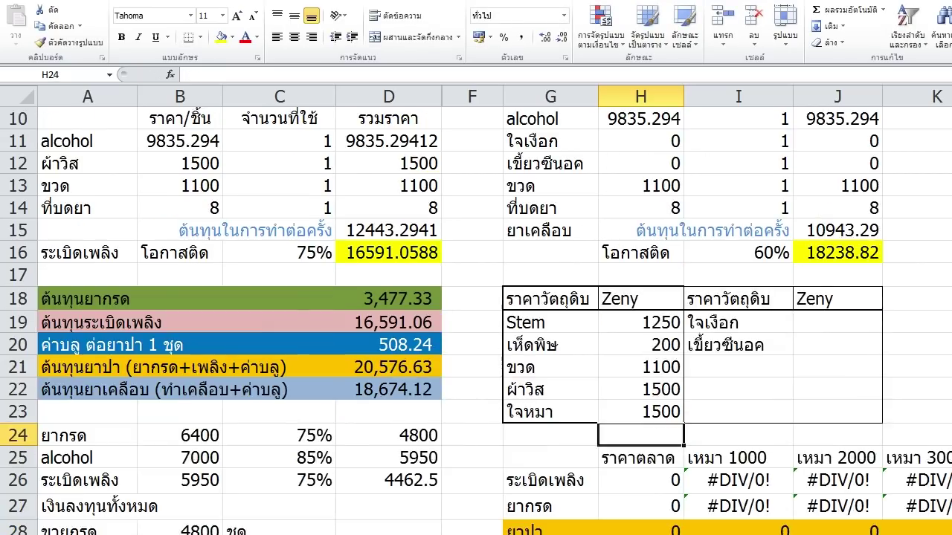
Compare the raw material prices in H19:H23 with the ยาปา cost in D21 and the ระเบิดเพลิง production table
left_click(641, 323)
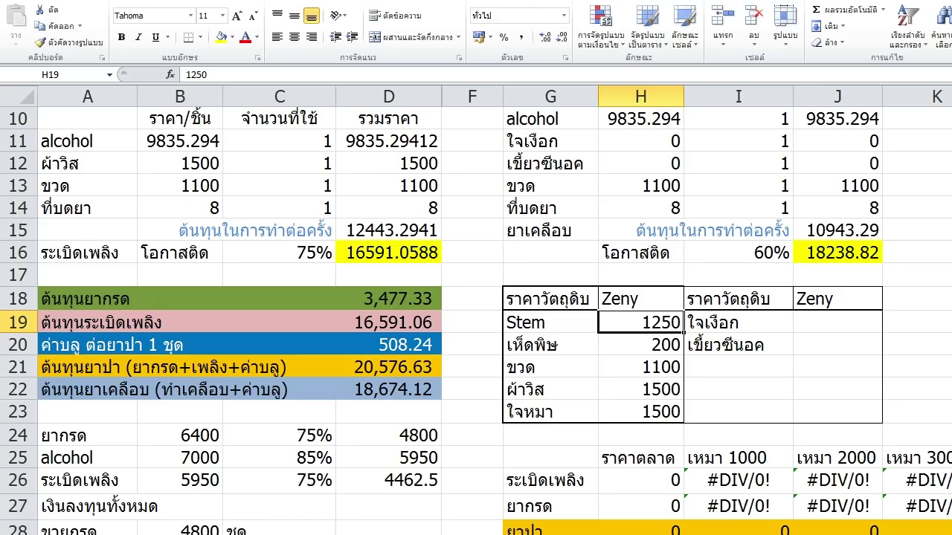
scroll(476, 312, "up", 3)
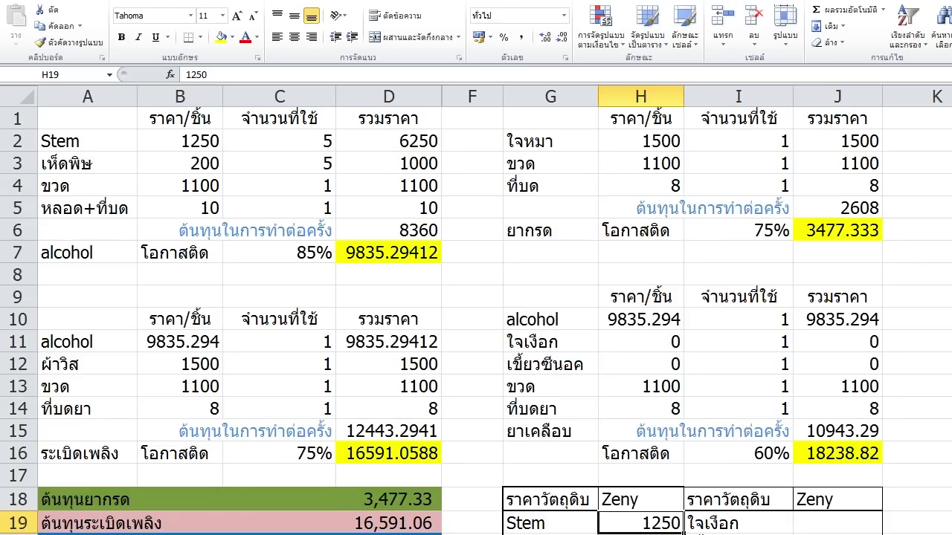
scroll(476, 312, "down", 2)
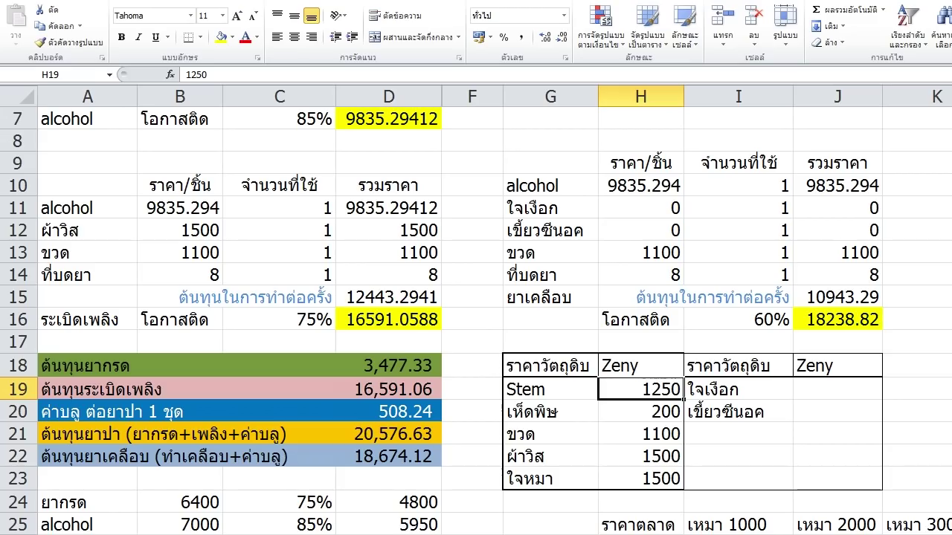
left_click(388, 434)
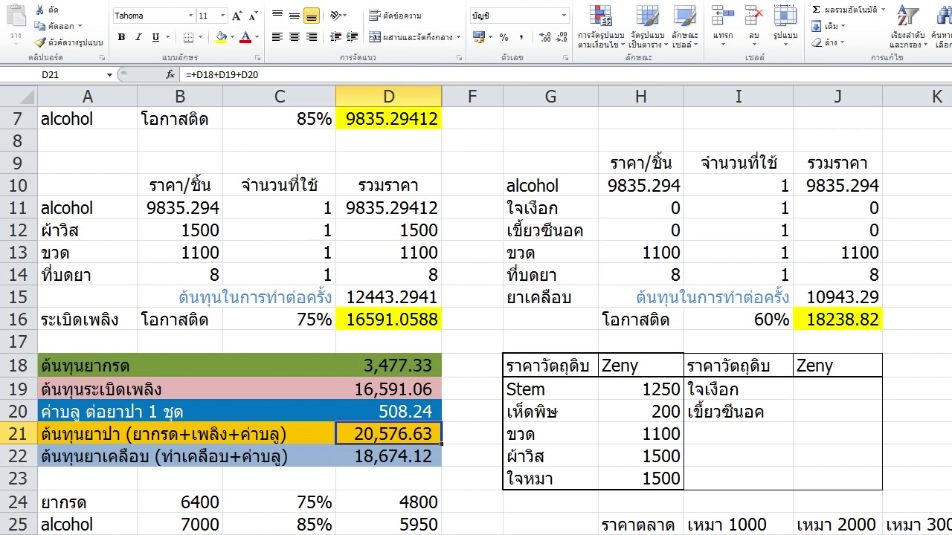
left_click(472, 296)
left_click(388, 162)
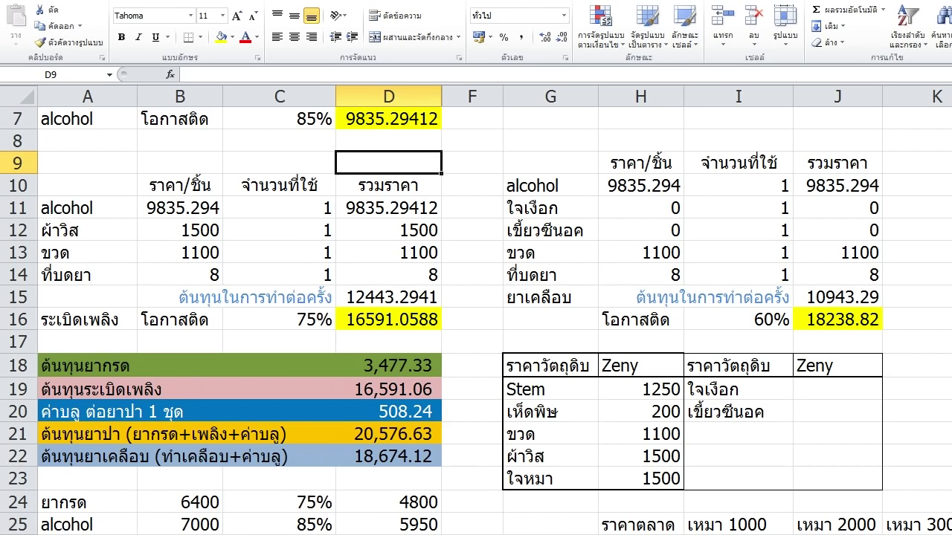
left_click(388, 230)
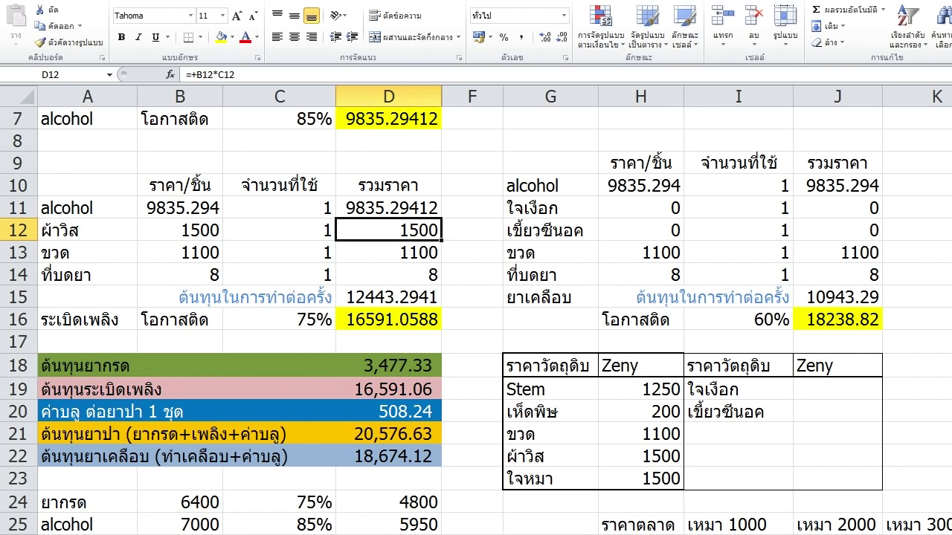
left_click(472, 208)
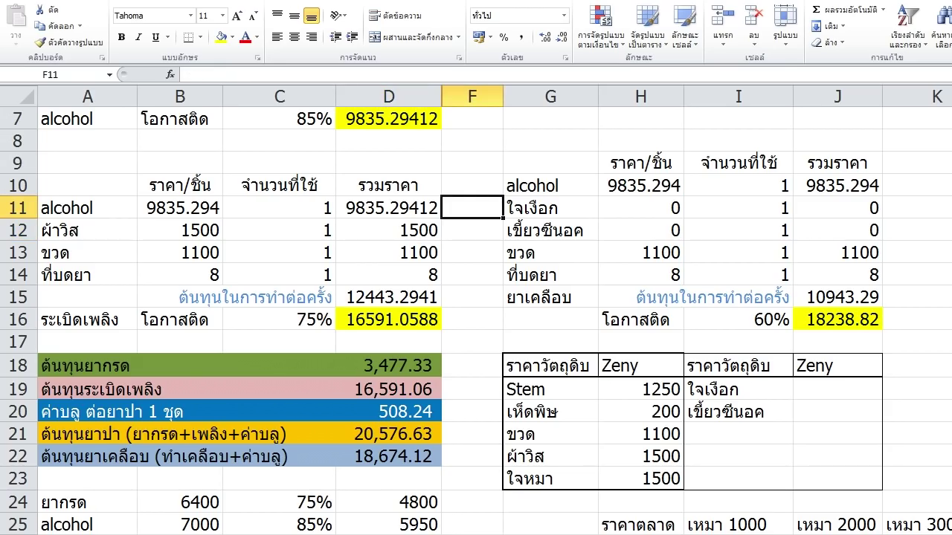
Examine the four production tables in A1:J16, including the ยาเคลือบ cost in J16 and its alcohol price in H10
scroll(475, 320, "up", 2)
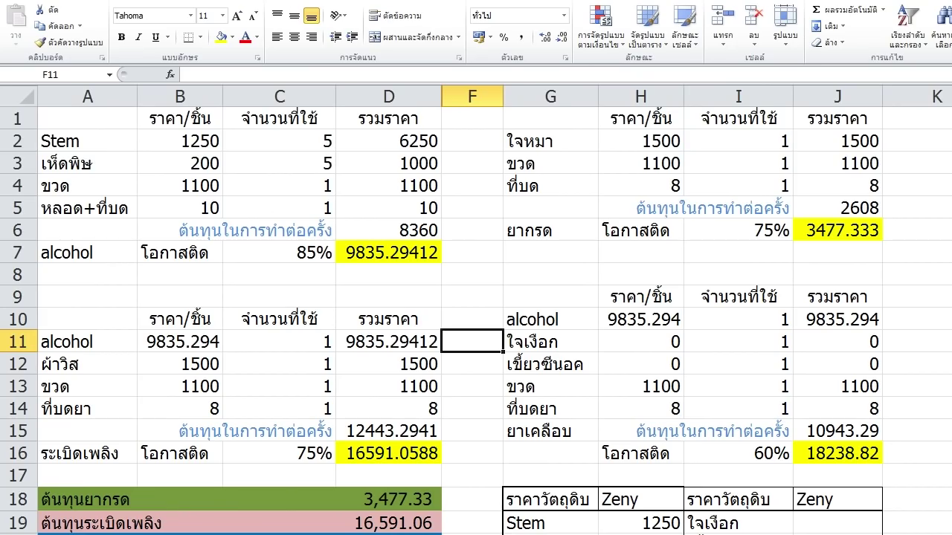
left_click(641, 231)
left_click_drag(837, 118, 88, 453)
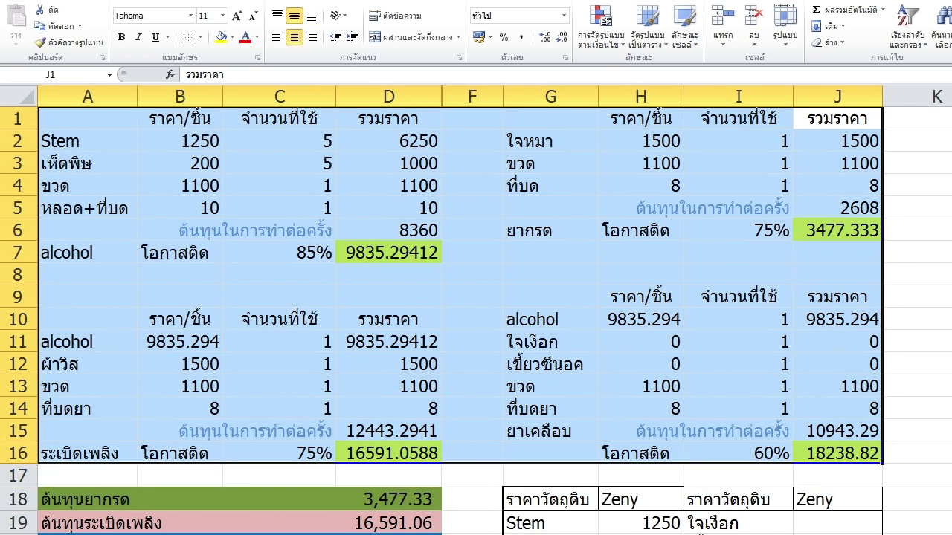
left_click(388, 319)
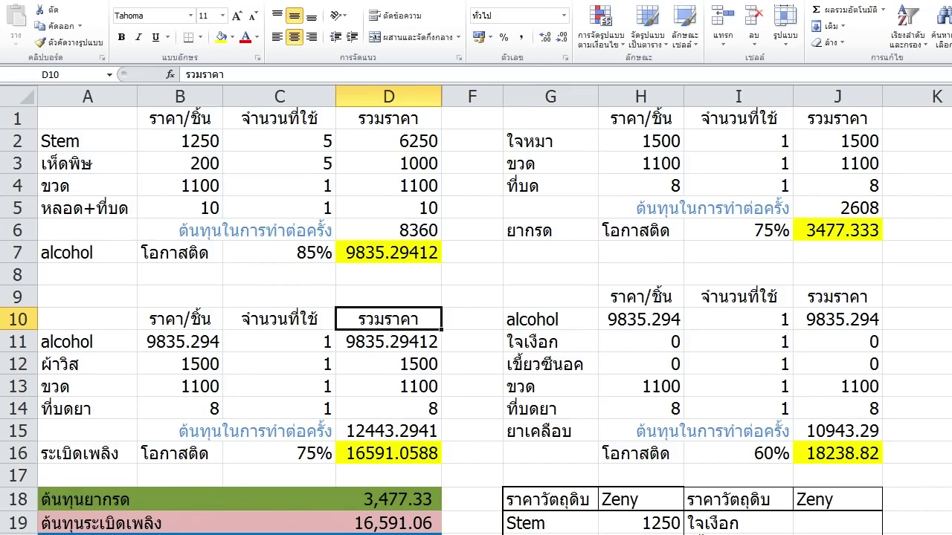
scroll(476, 312, "down", 1)
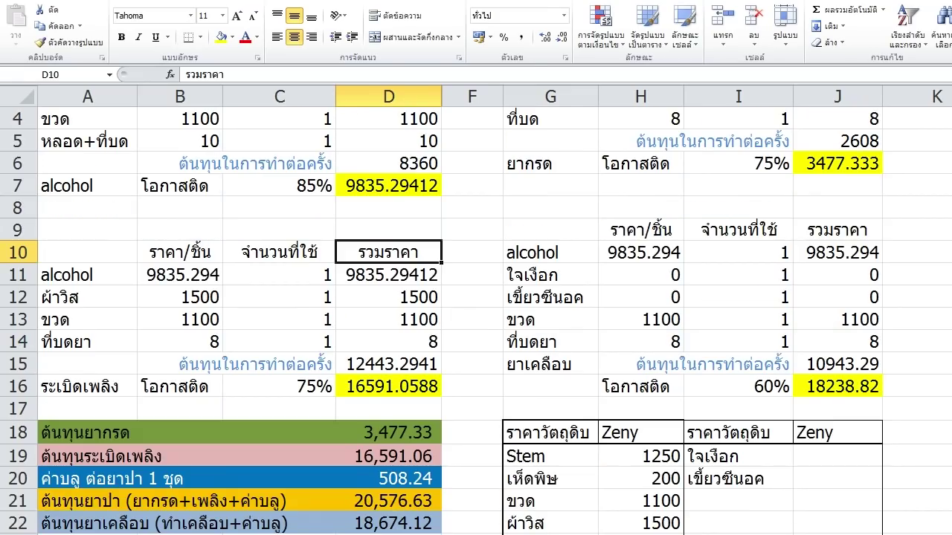
left_click(472, 207)
left_click(472, 230)
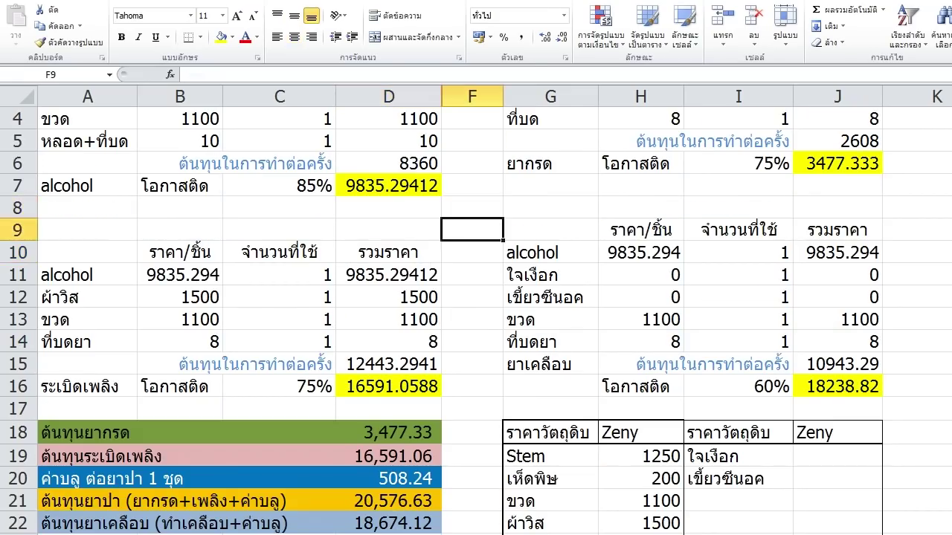
left_click(388, 207)
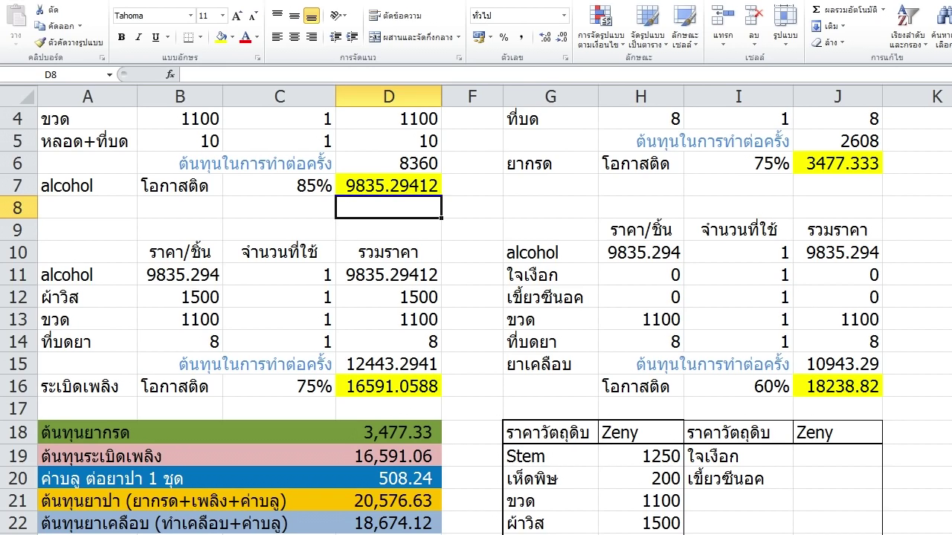
left_click(641, 320)
left_click(837, 386)
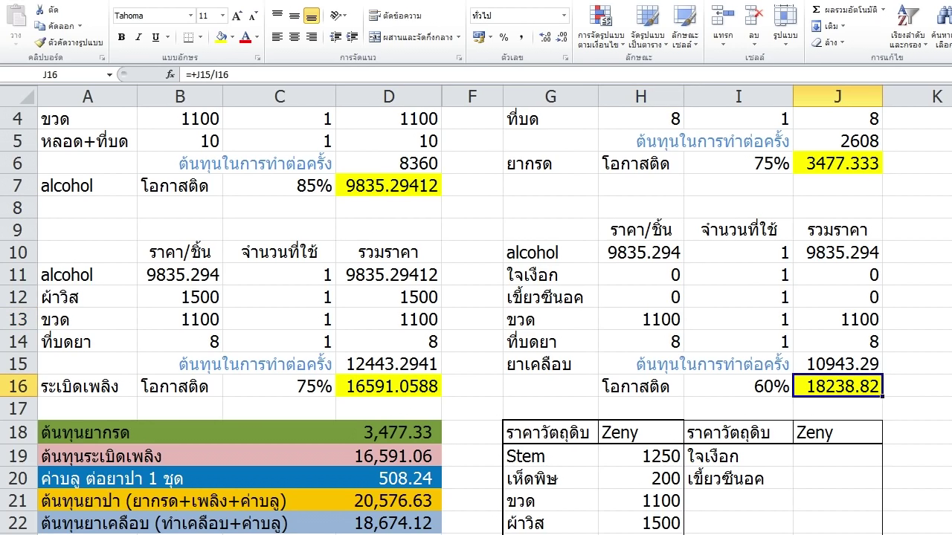
left_click(641, 253)
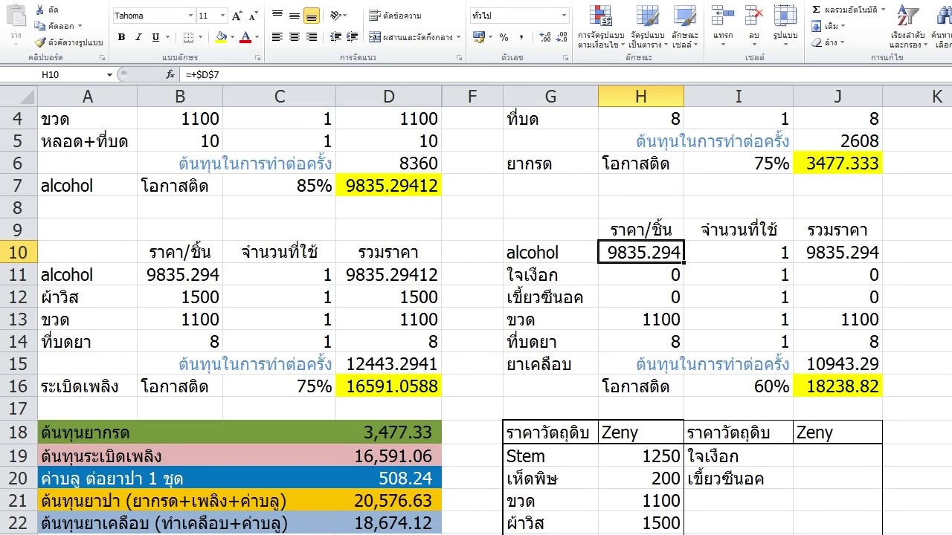
left_click(551, 275)
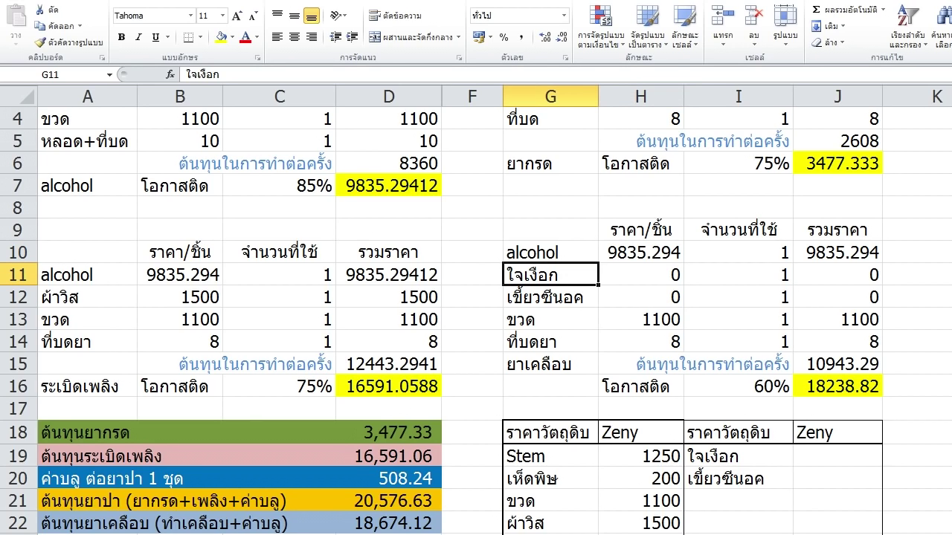
type("d")
key("BackSpace")
key("Escape")
Replace the alcohol label in G10 of the ยาเคลือบ table with ใบไวท์
left_click(551, 253)
left_click(641, 253)
left_click(739, 253)
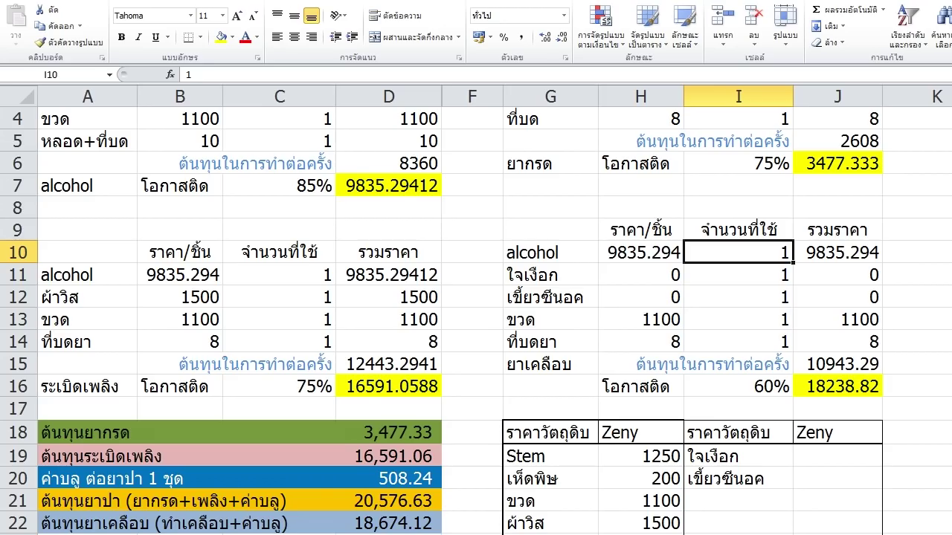
left_click(550, 275)
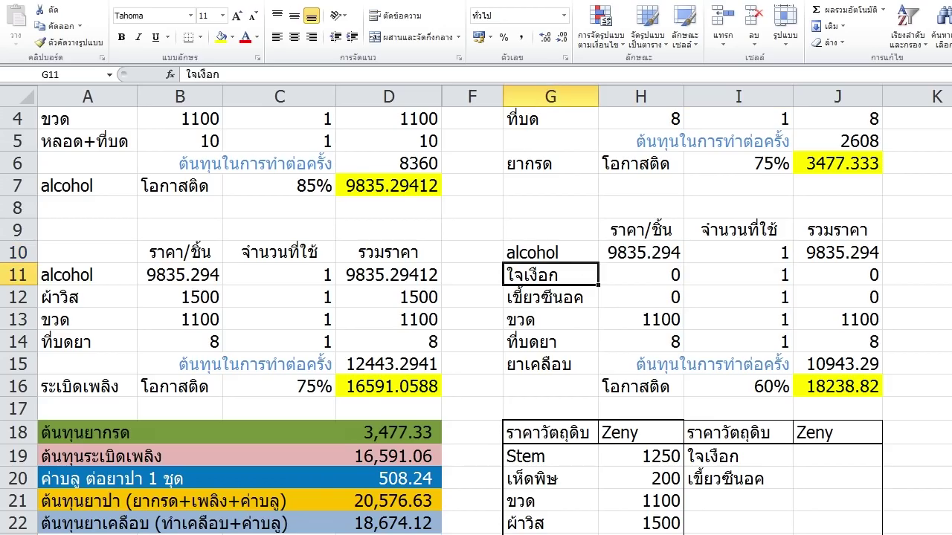
left_click(641, 342)
left_click(551, 253)
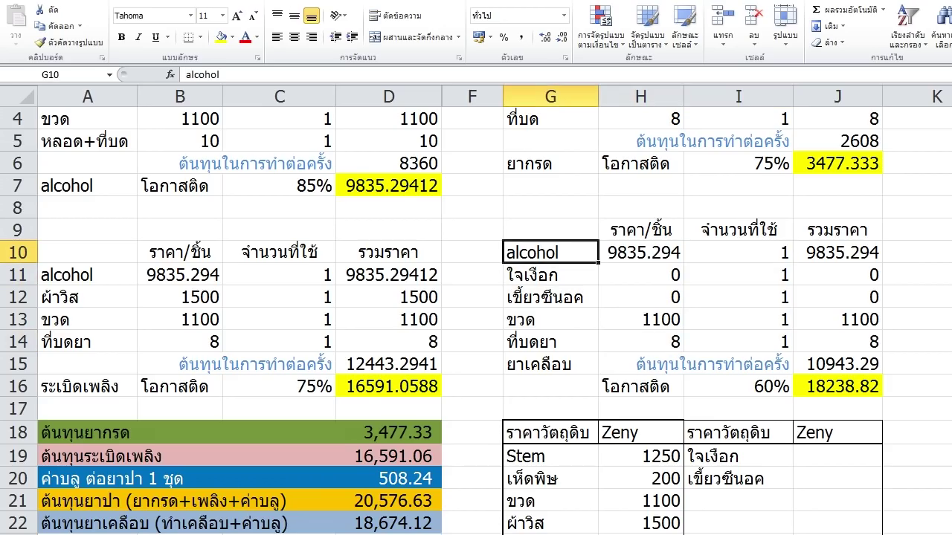
type("ใบไว")
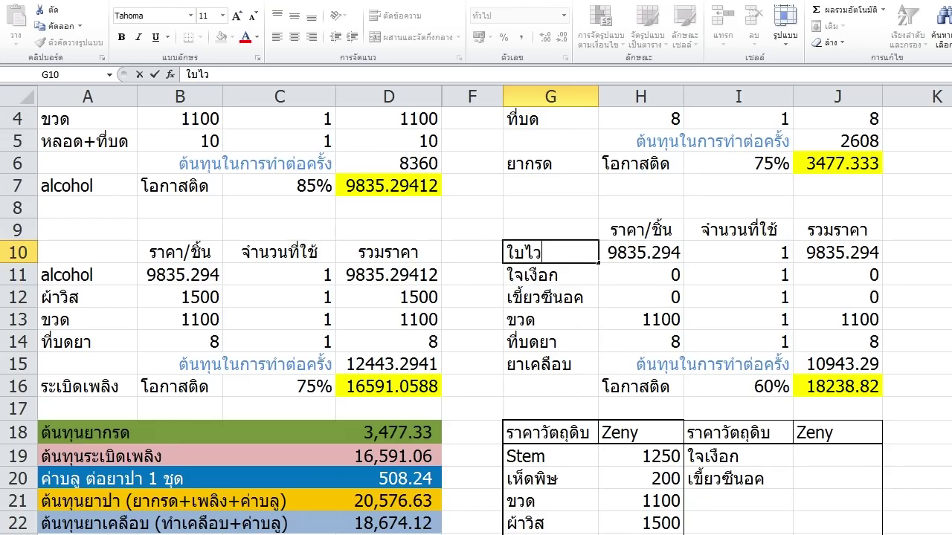
type("ท์")
key("Tab")
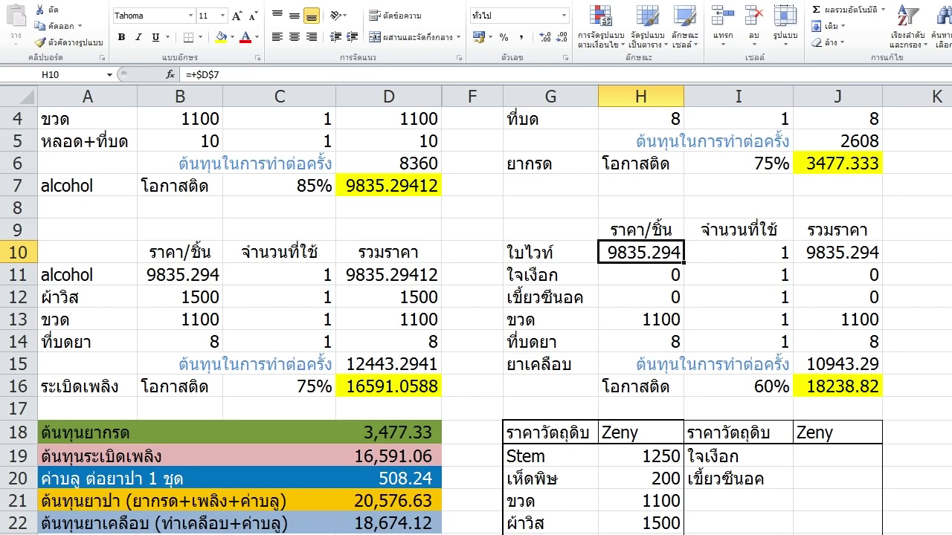
Rename the first ingredient in G10 as ไวท์อ้วน and set its unit price in H10 to 800
left_click(550, 253)
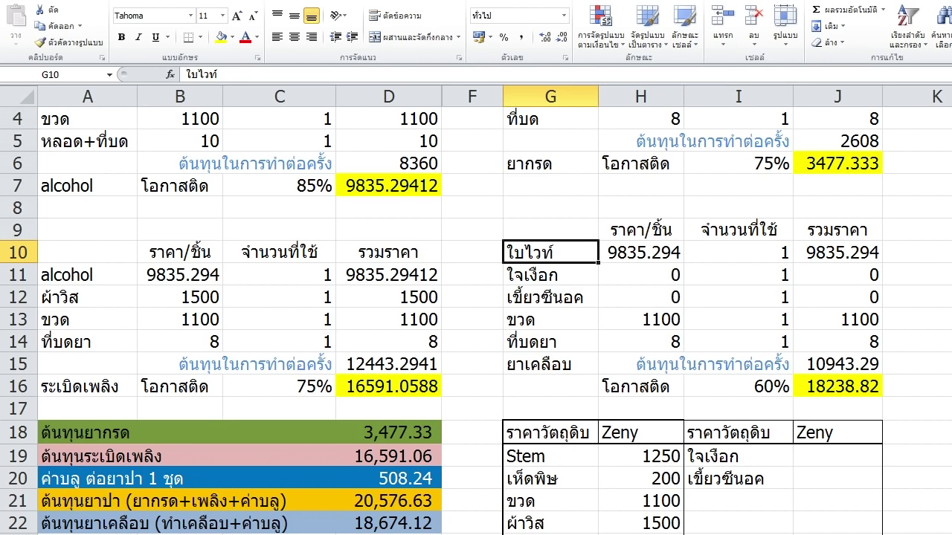
type("ไวท์อ้วน")
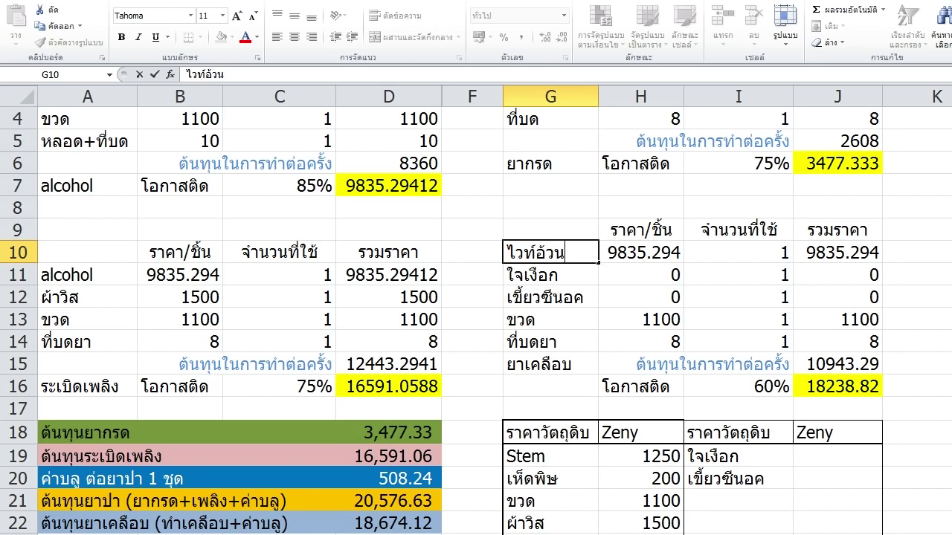
key("Tab")
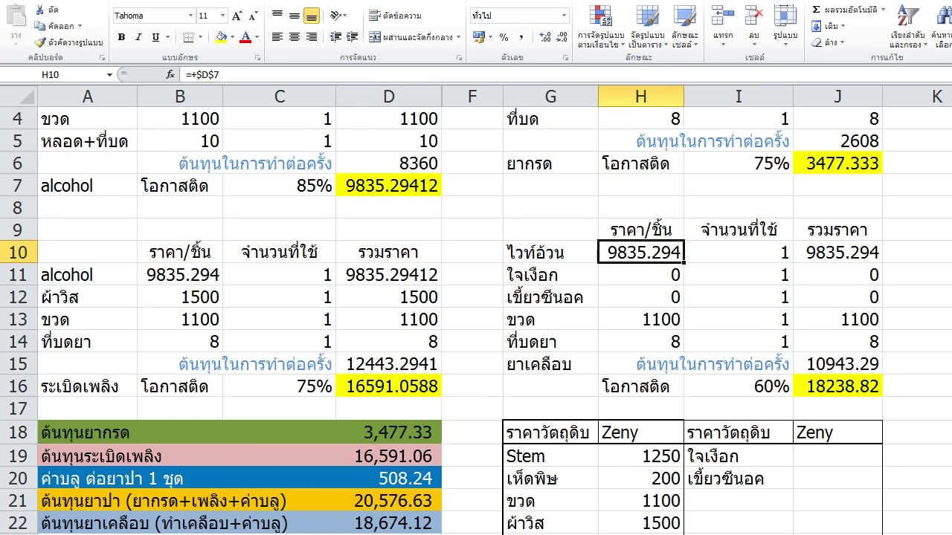
type("800")
key("Return")
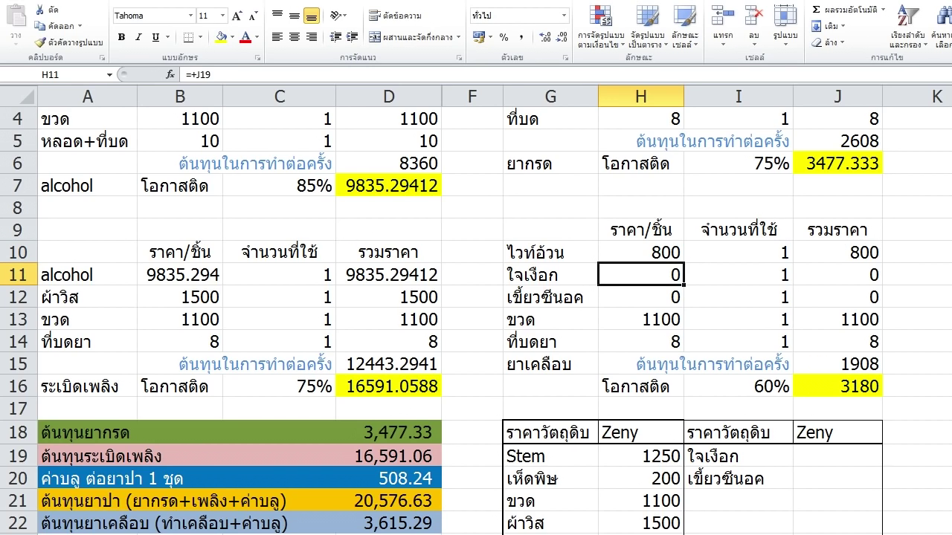
Rename the second ingredient in G11 as ผงทอง and set its unit price in H11 to 1200
left_click(550, 275)
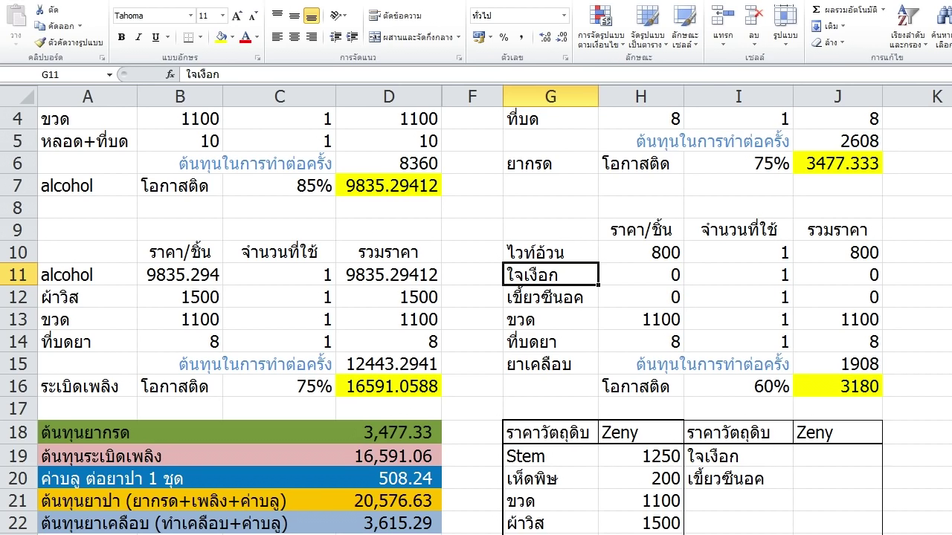
type("ผงทอง")
key("Return")
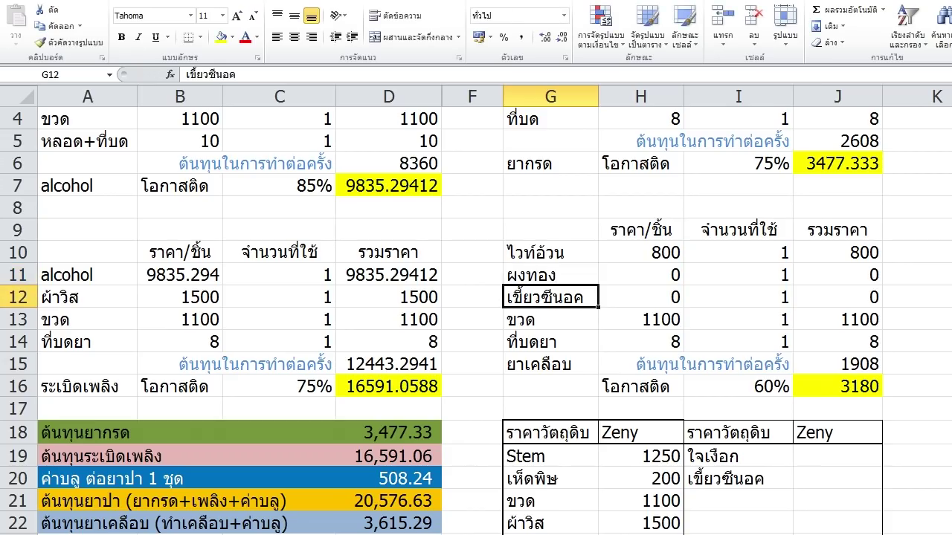
key("Up")
key("Right")
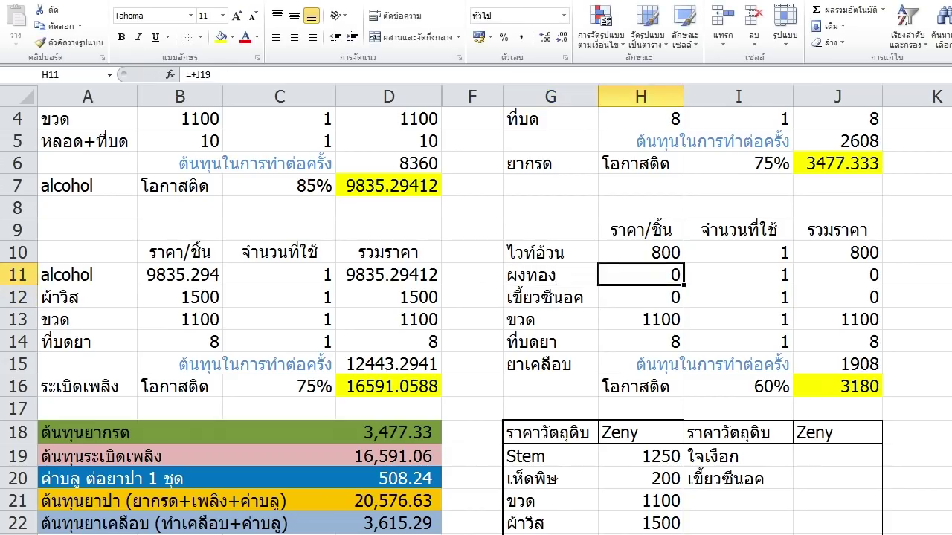
type("1200")
key("Return")
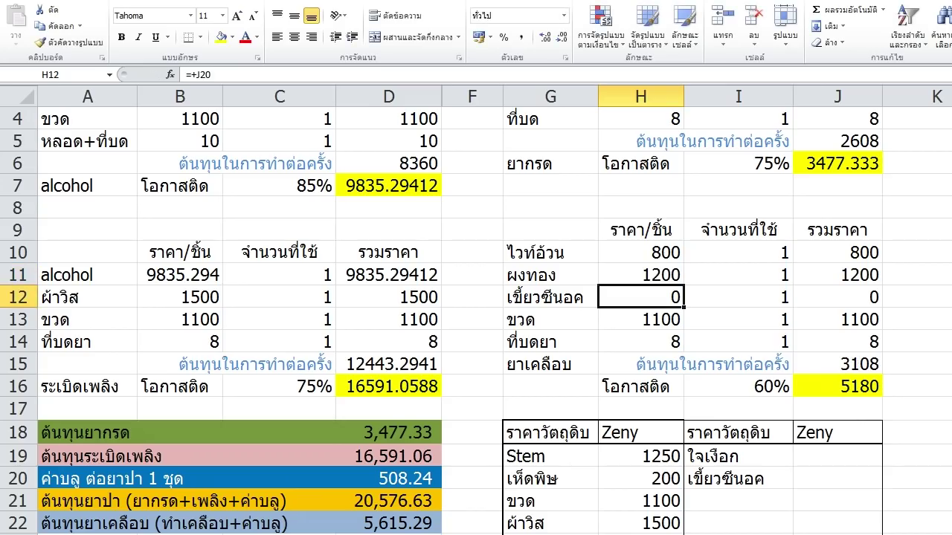
Undo the second ingredient's edits in row 11 and instead rename ขวด in G13 as ผงทอง with a unit price of 1200 in H13
key("ctrl+z")
key("ctrl+z")
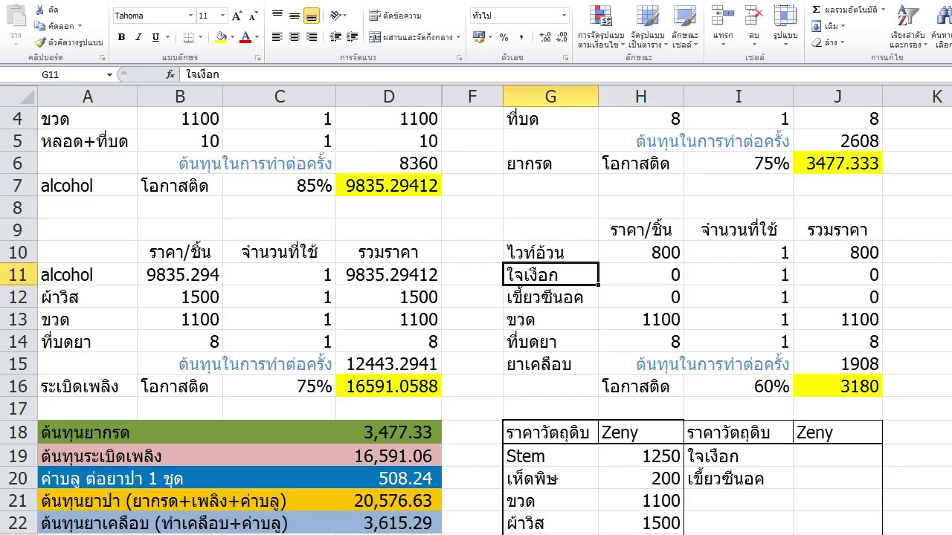
left_click(550, 319)
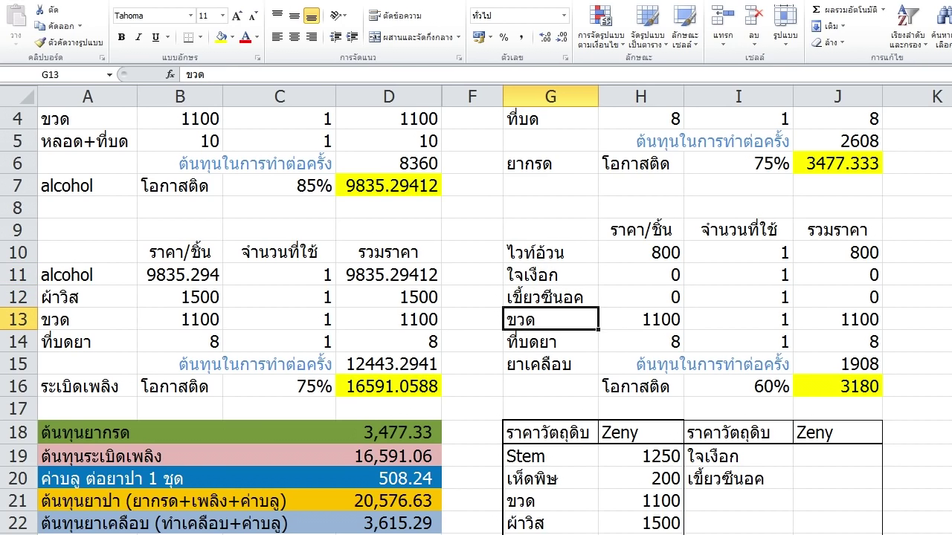
type("ผงทอง")
key("Tab")
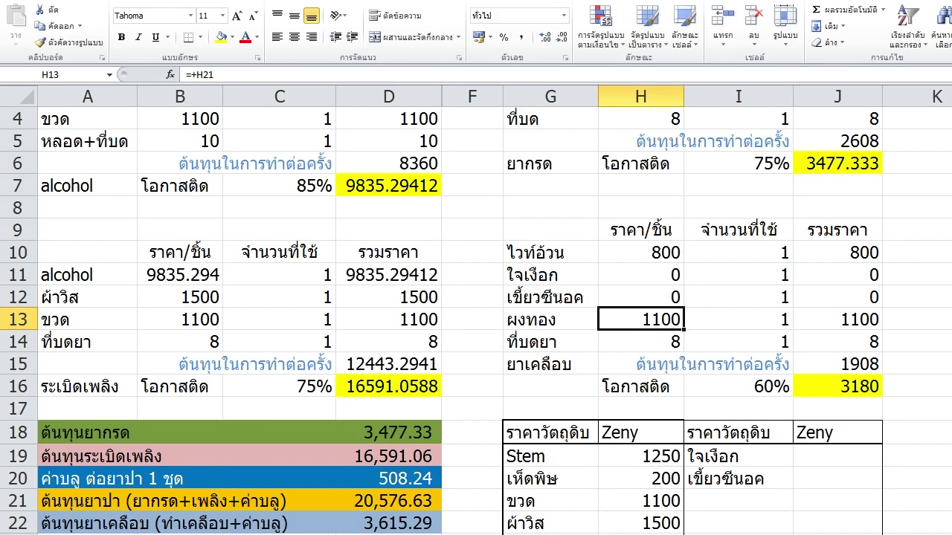
type("1200")
key("Return")
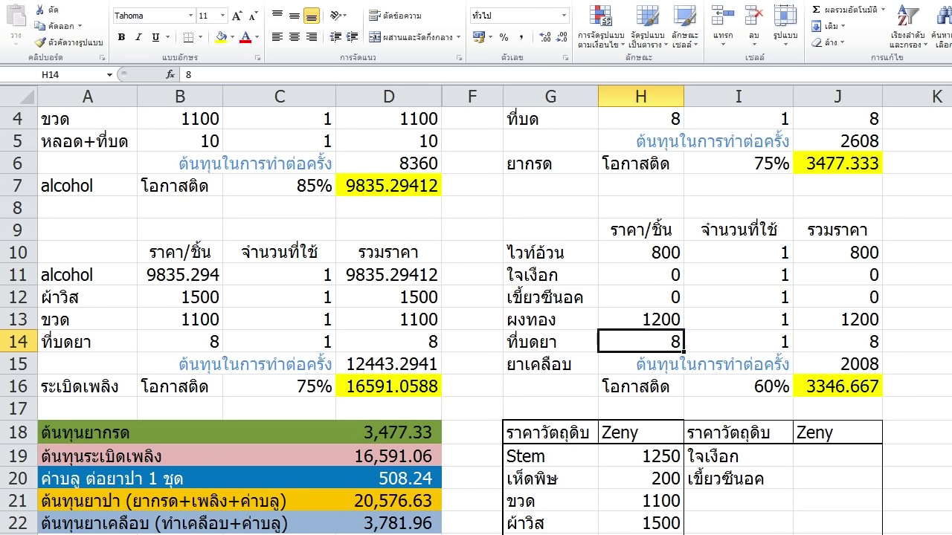
Set the success chance of the ยาเคลือบ table in I16 to 65%
left_click(739, 409)
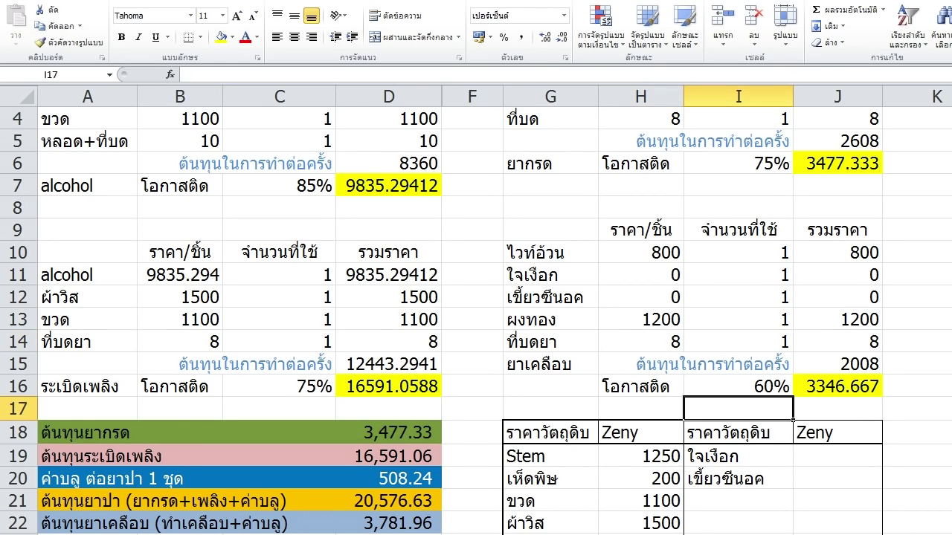
left_click(738, 386)
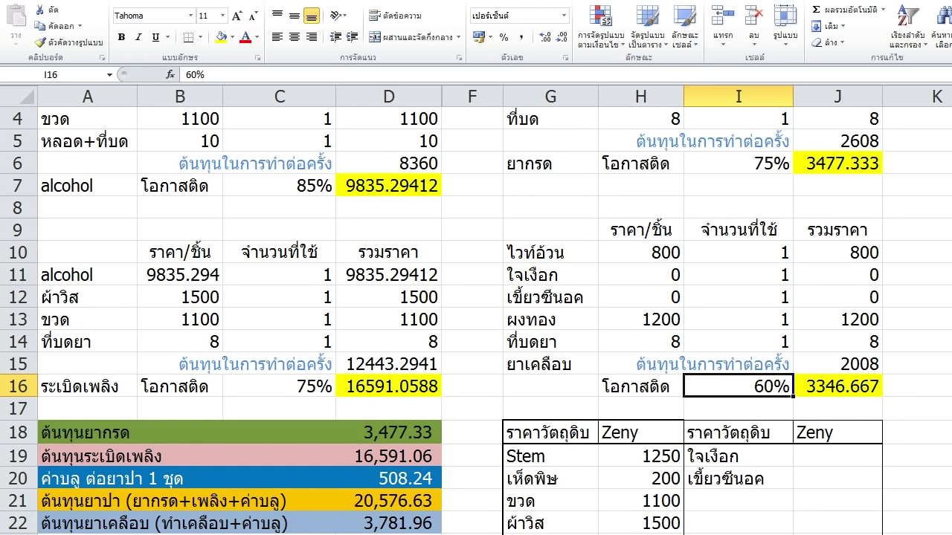
left_click(837, 387)
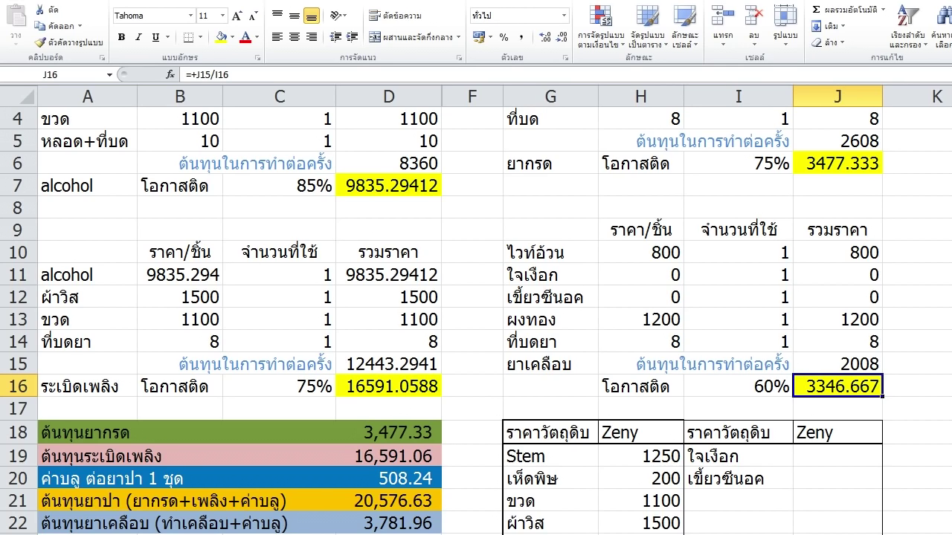
left_click(739, 386)
type("65")
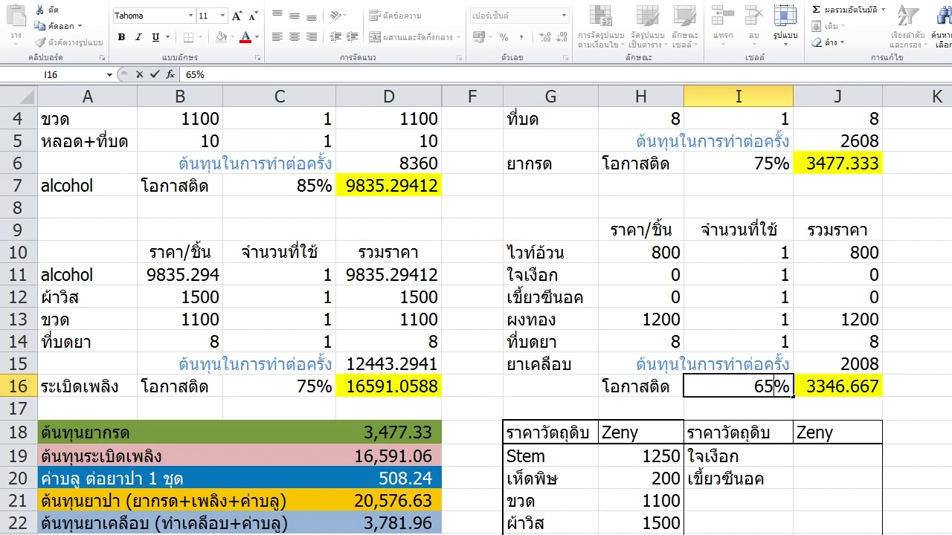
key("Return")
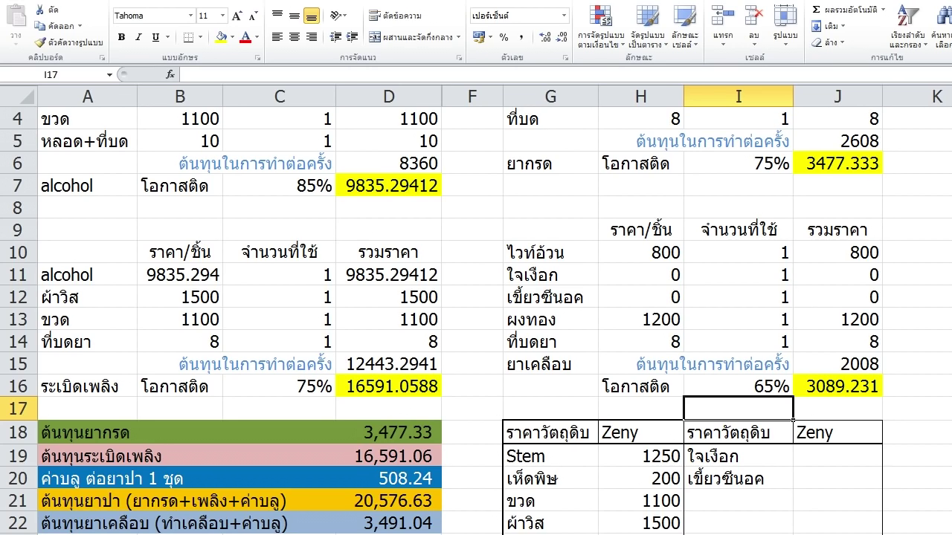
Raise the ยาเคลือบ success chance in I16 to 70% and check the resulting cost in J16
left_click(738, 386)
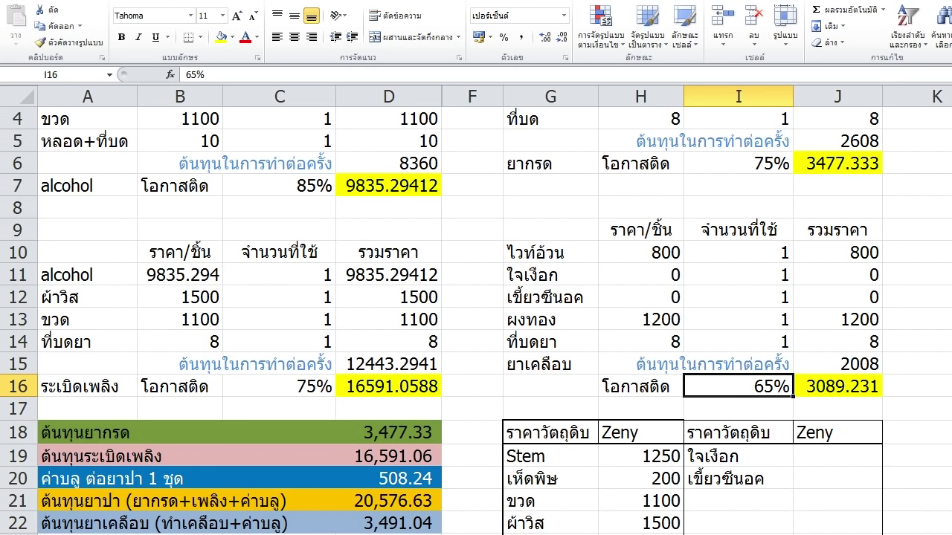
type("70")
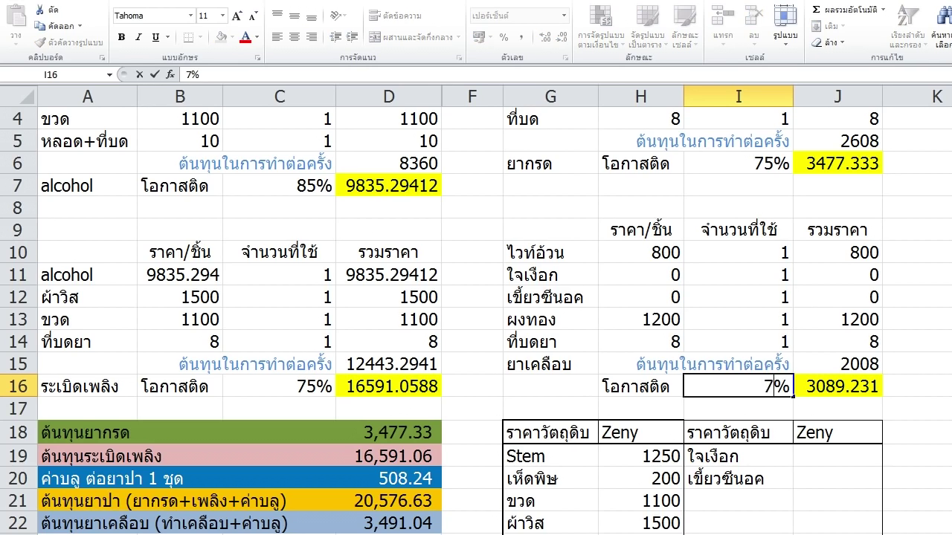
key("Return")
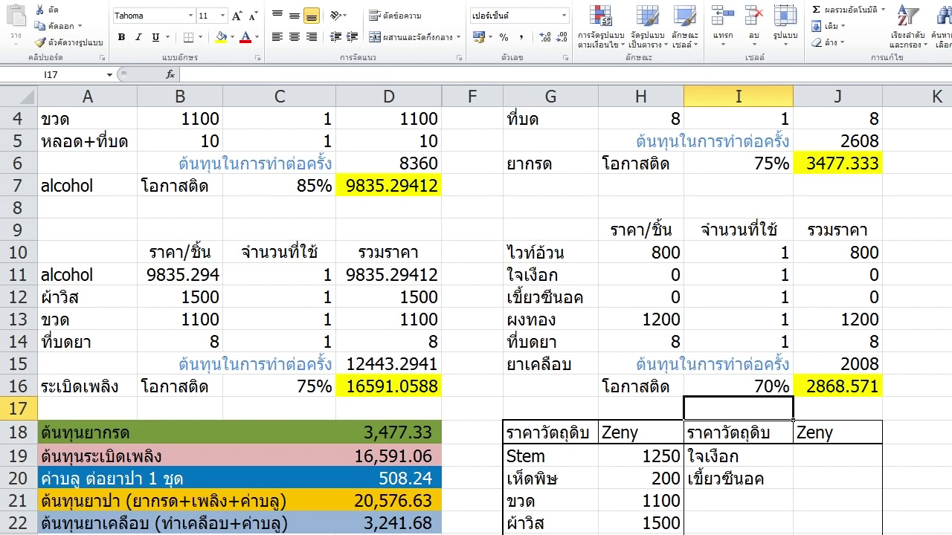
left_click(739, 386)
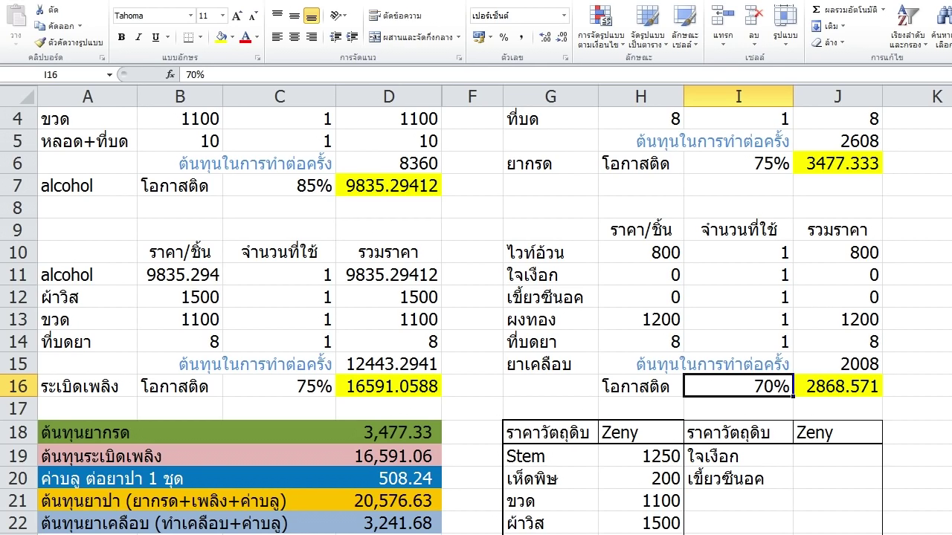
left_click(838, 387)
left_click(738, 386)
left_click(837, 387)
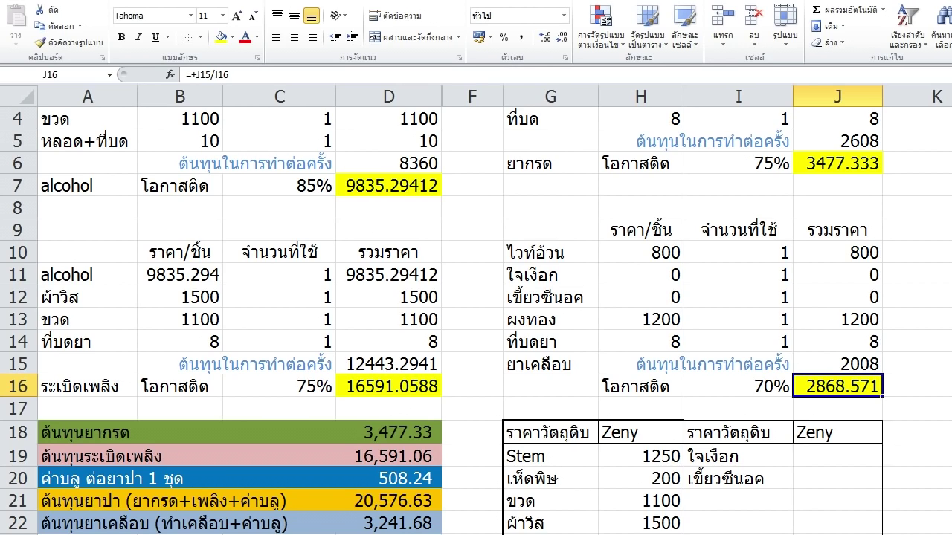
Undo the last two success chance changes in I16
left_click(738, 386)
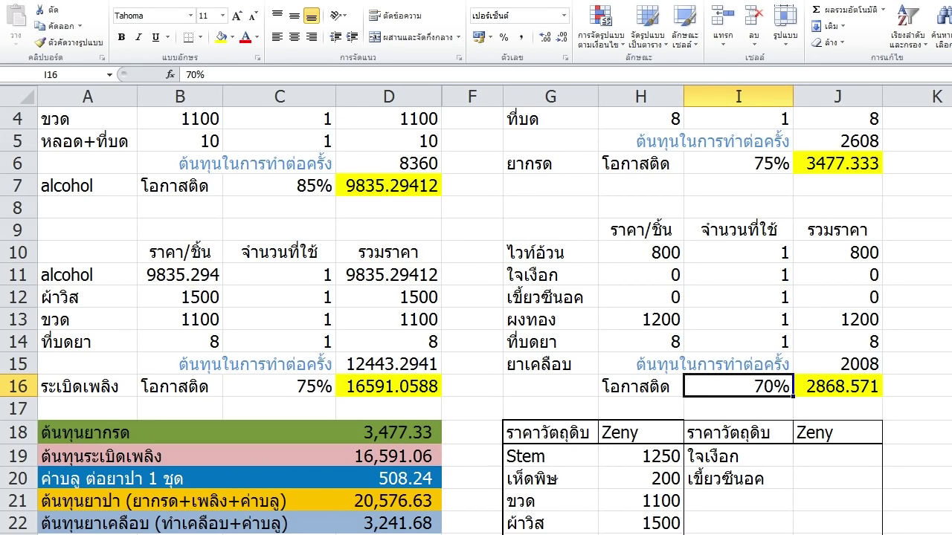
key("ctrl+z")
key("ctrl+z")
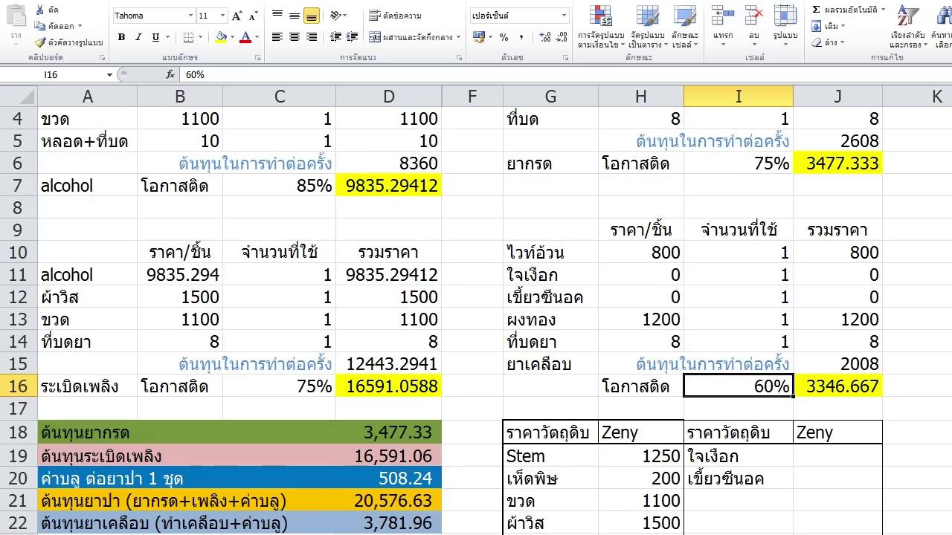
Set the ยาเคลือบ success chance in I16 to 75% and check its cost in J16
left_click(641, 186)
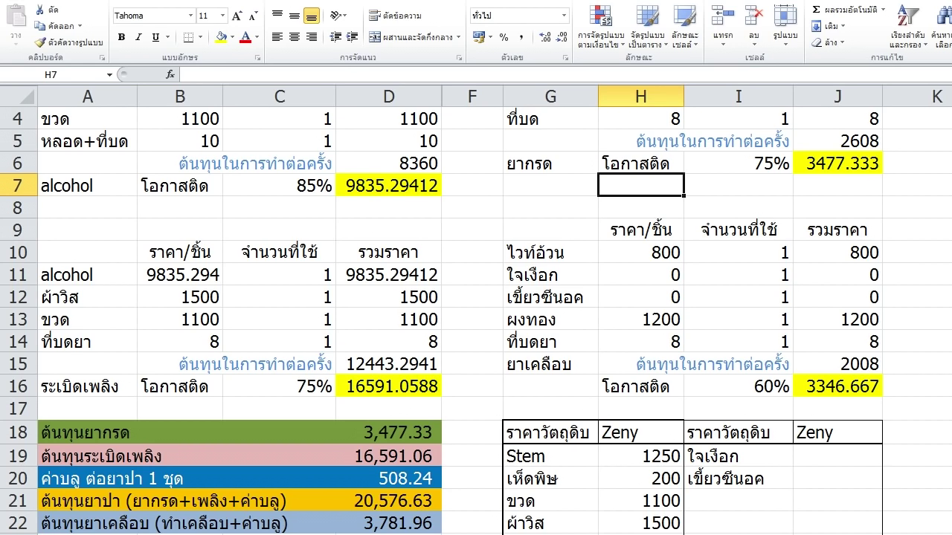
scroll(475, 297, "up", 1)
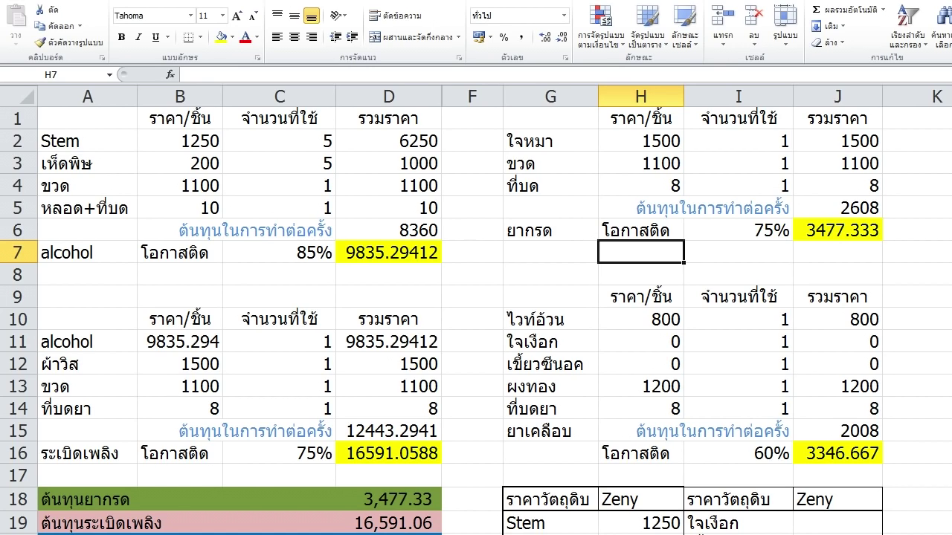
left_click(738, 431)
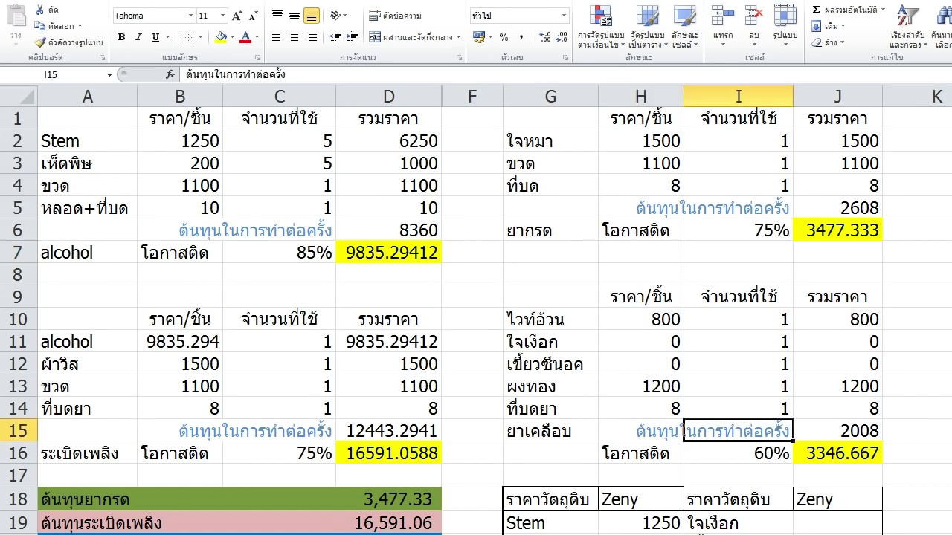
left_click(738, 454)
type("75")
key("Return")
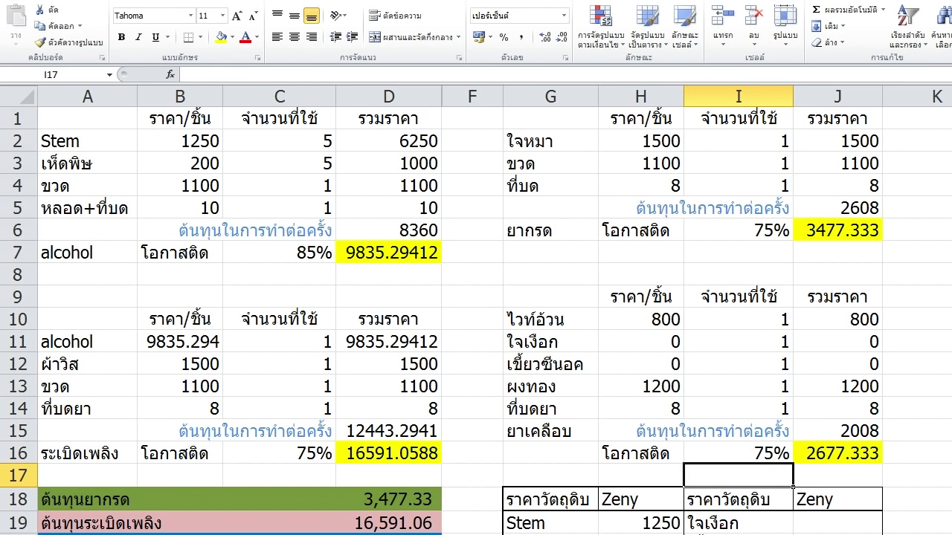
left_click(837, 454)
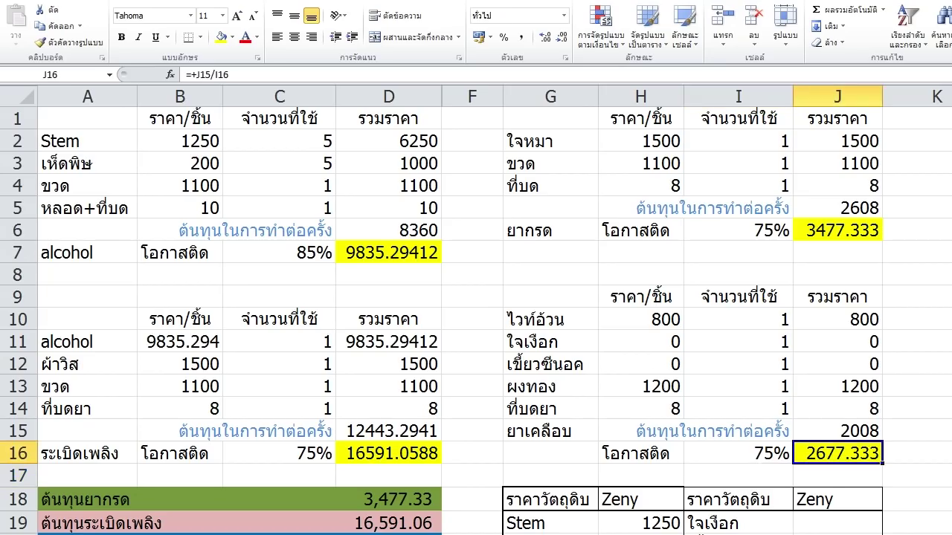
Set the unit price of ผงทอง in H13 to 1400
left_click(739, 454)
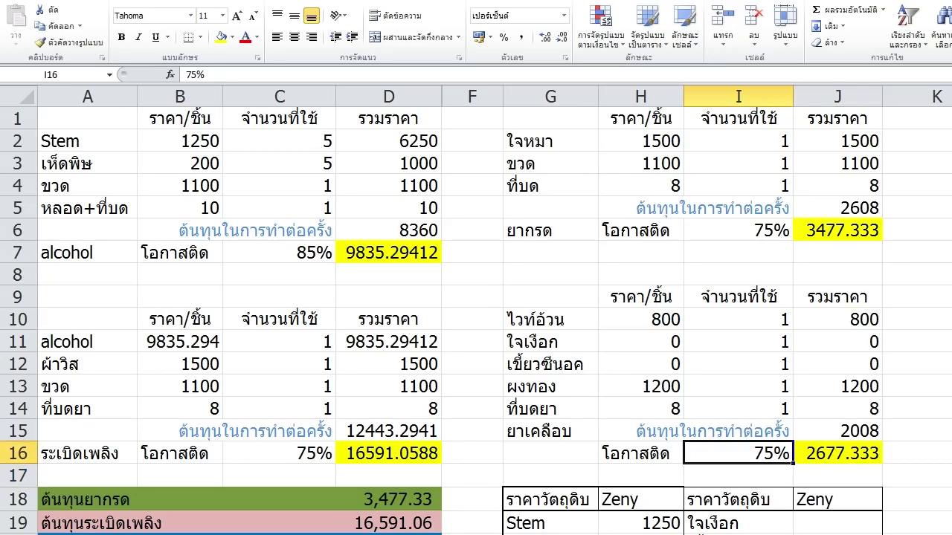
key("Up")
key("Left")
key("Up")
key("Up")
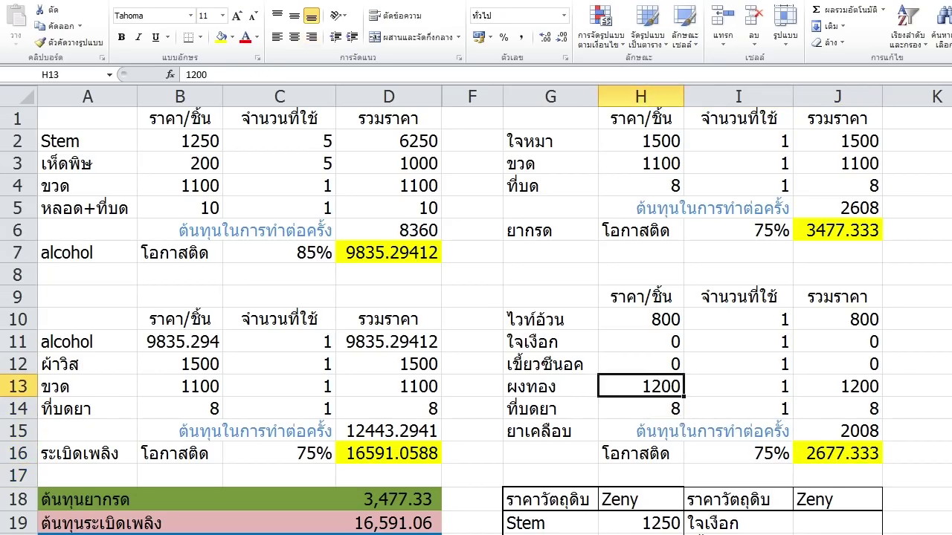
type("1400")
key("Return")
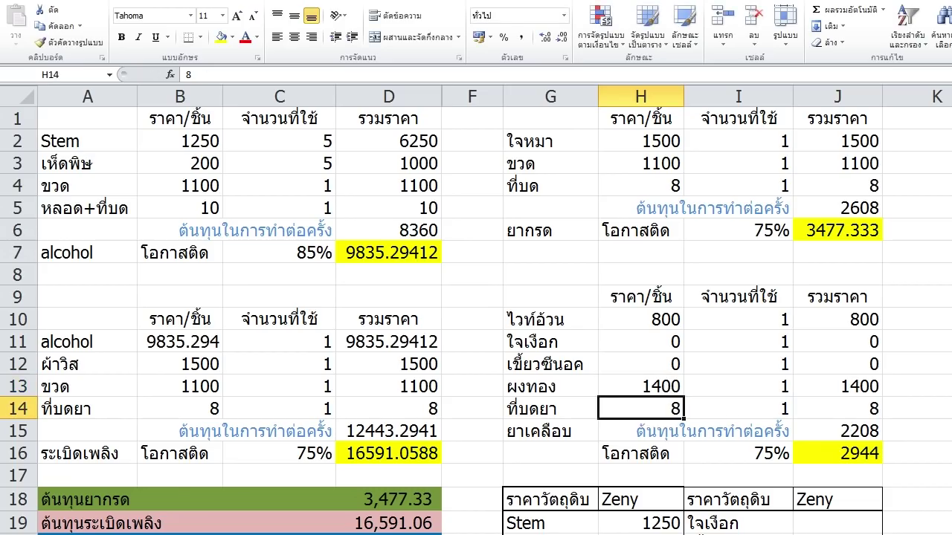
Undo all trial edits in the ยาเคลือบ table, restoring alcohol as the ingredient in G10 and ขวด in G13
key("ctrl+z")
key("ctrl+z")
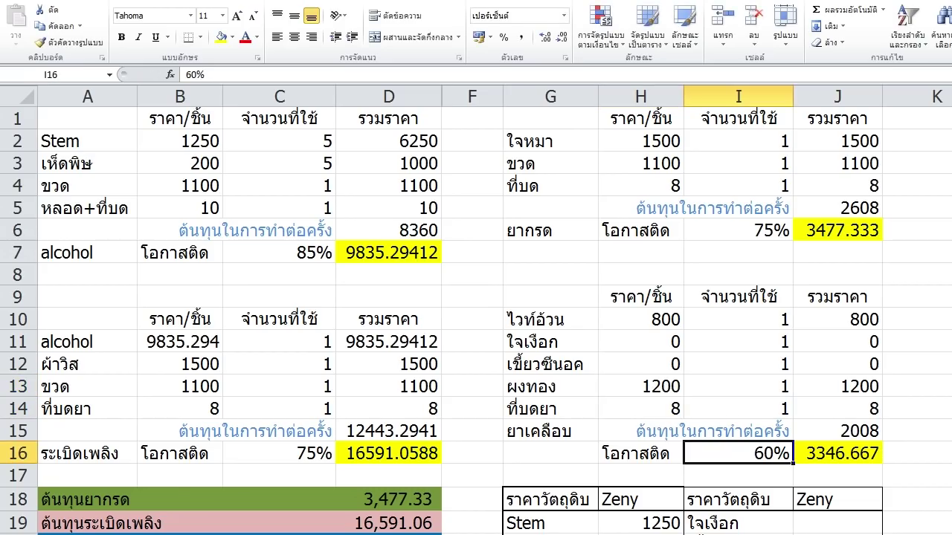
key("ctrl+z")
key("ctrl+z")
key("ctrl+z")
key("ctrl+z")
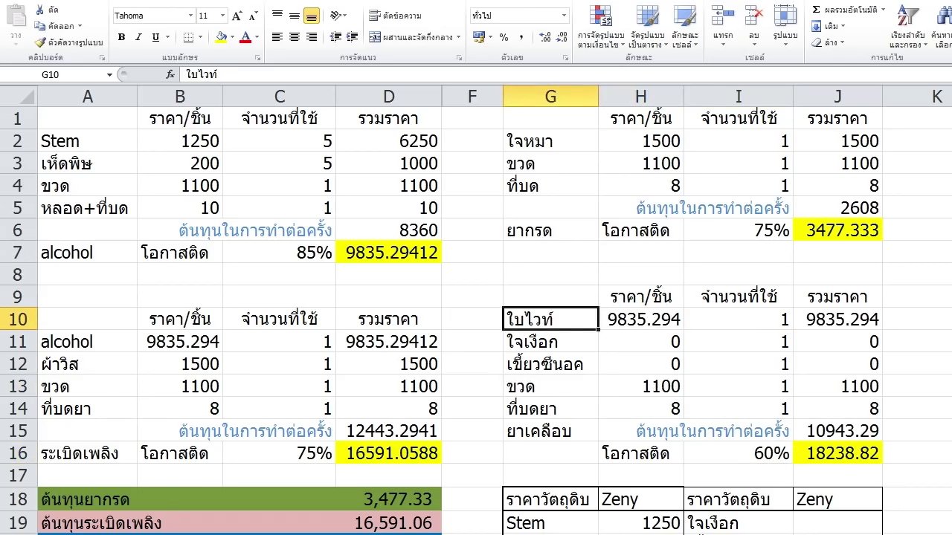
key("ctrl+z")
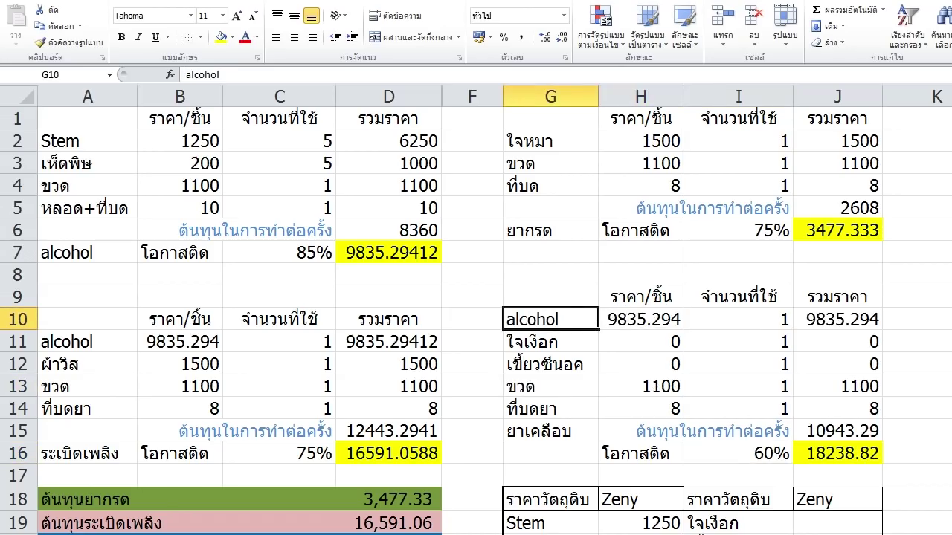
Examine the four production tables in A1:J16, including the costs in J16 and D7 and the ยากรด success chance in I6
left_click(738, 274)
left_click(472, 163)
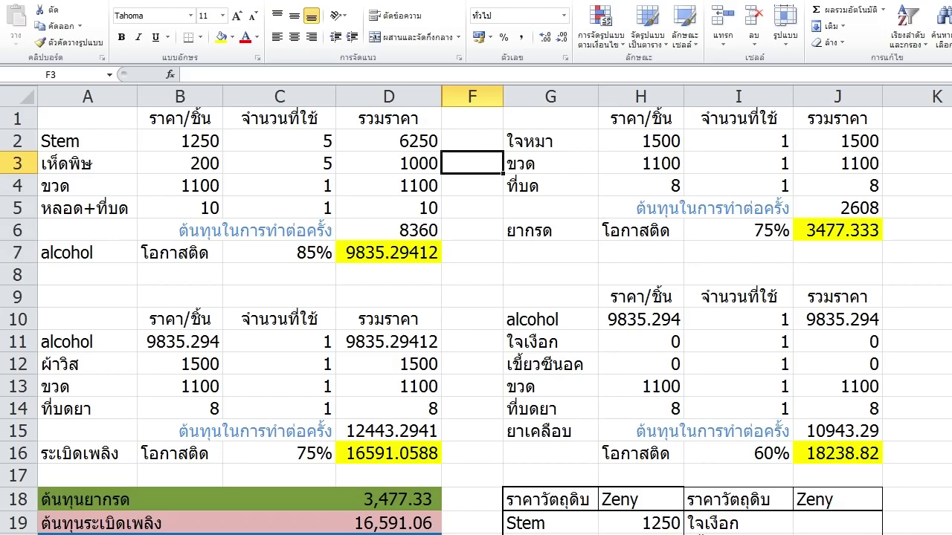
left_click(280, 275)
left_click(472, 275)
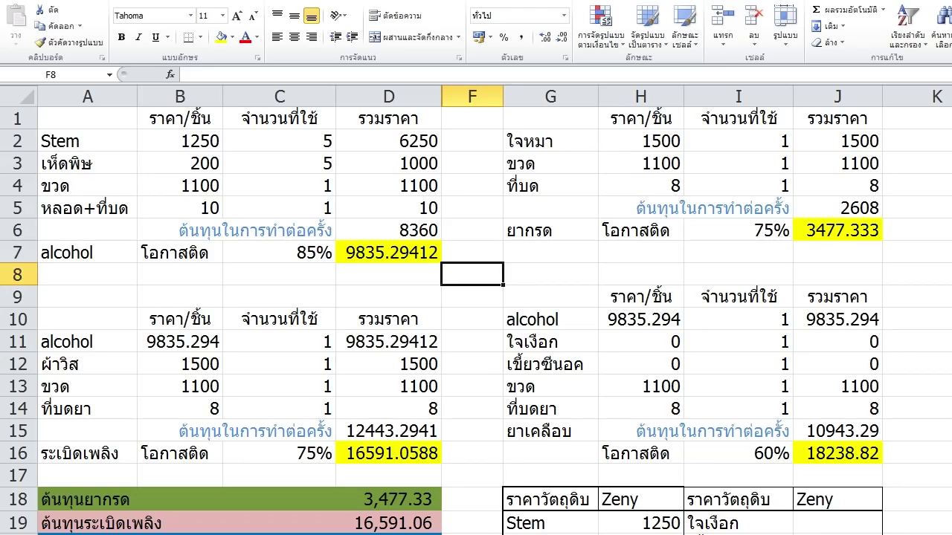
left_click(838, 453)
left_click_drag(837, 275, 551, 252)
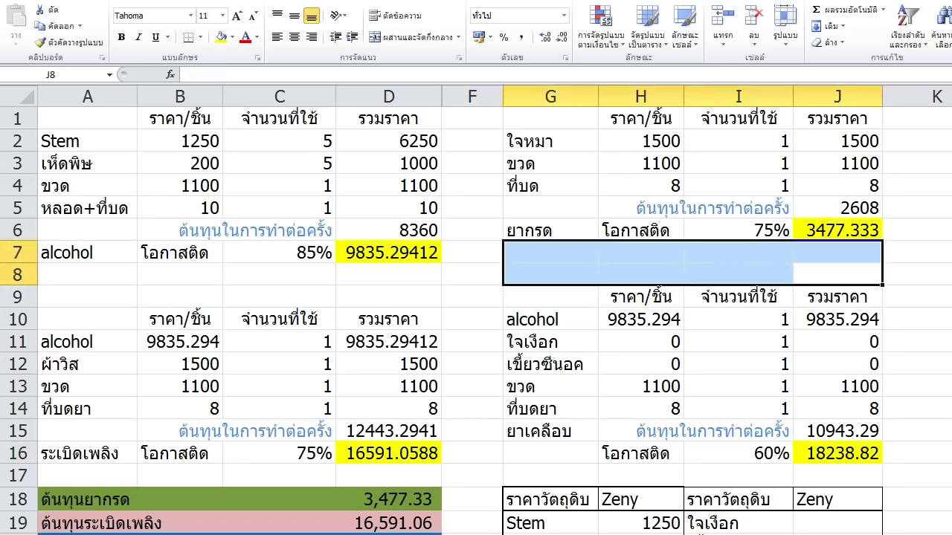
left_click(837, 454)
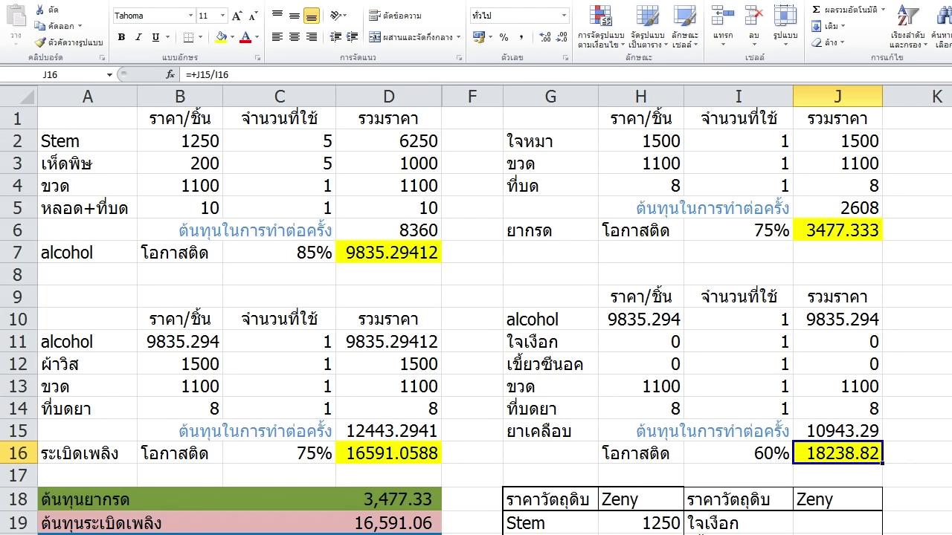
left_click(739, 231)
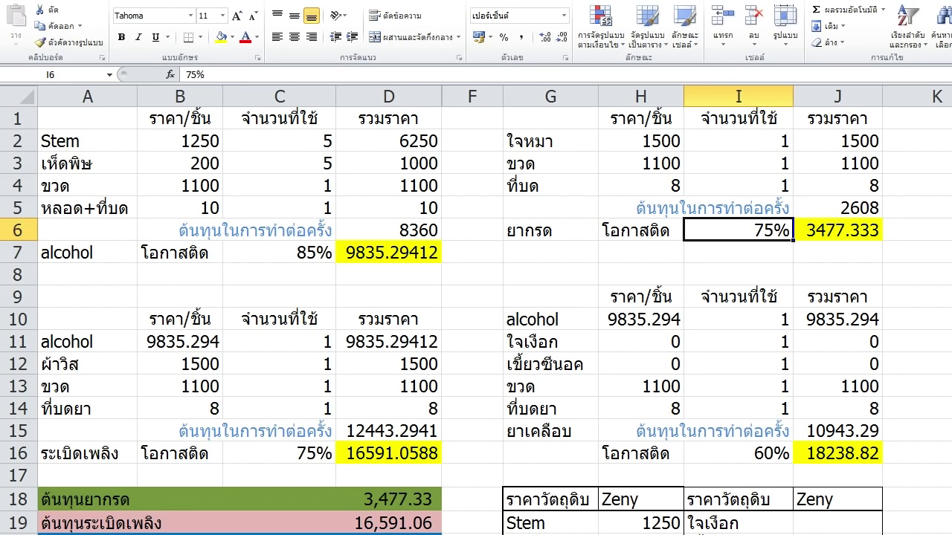
left_click(388, 185)
left_click(389, 253)
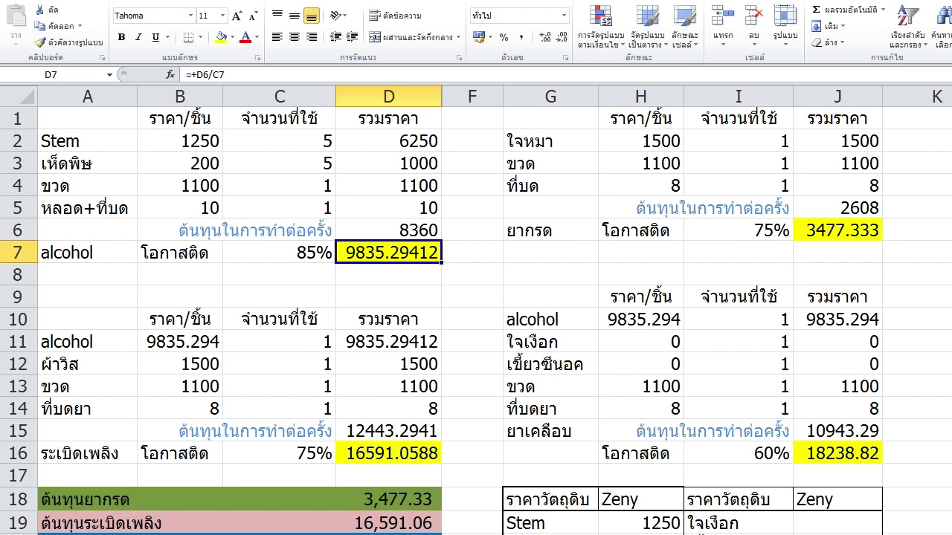
left_click(389, 297)
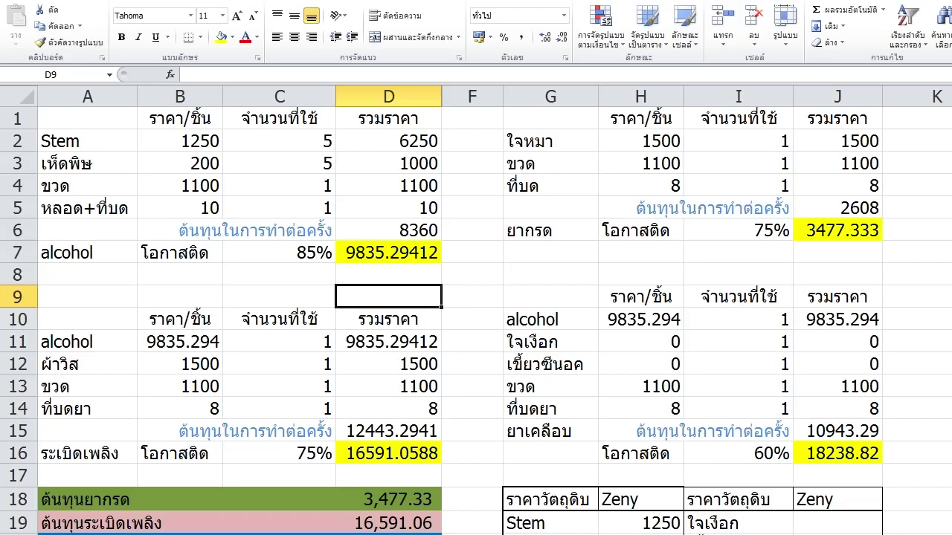
left_click_drag(837, 453, 87, 119)
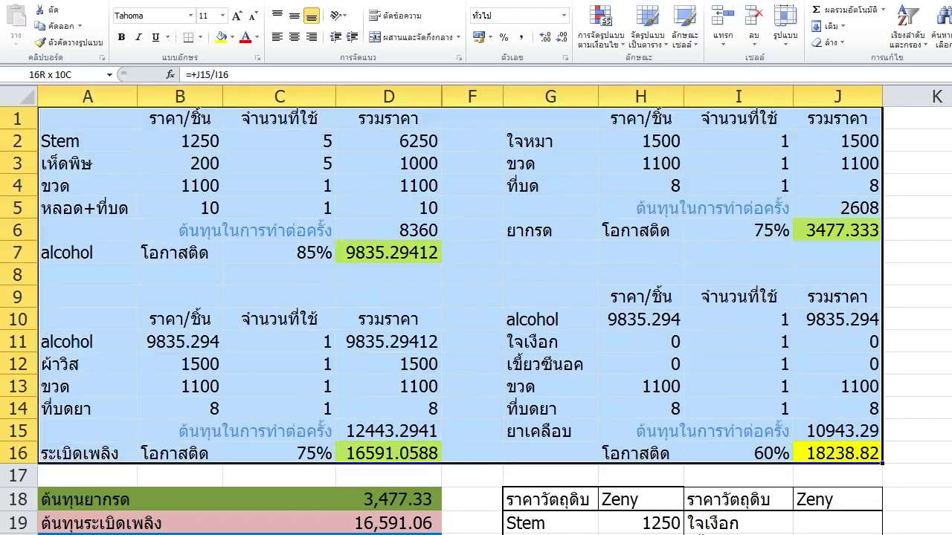
Examine the alcohol unit price formula in H10, the cost summary in A18:D22 and the raw material prices in G18:J23
left_click(472, 208)
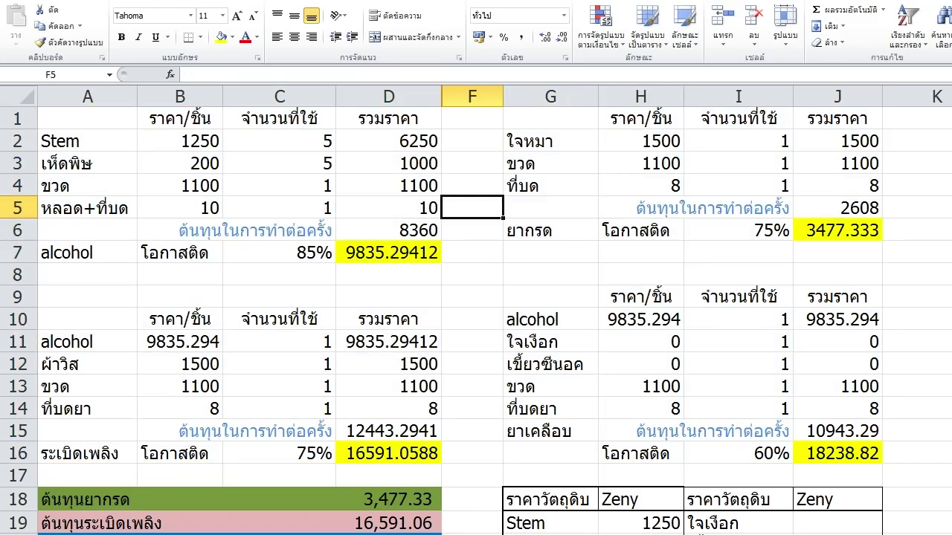
left_click(641, 320)
scroll(641, 320, "down", 4)
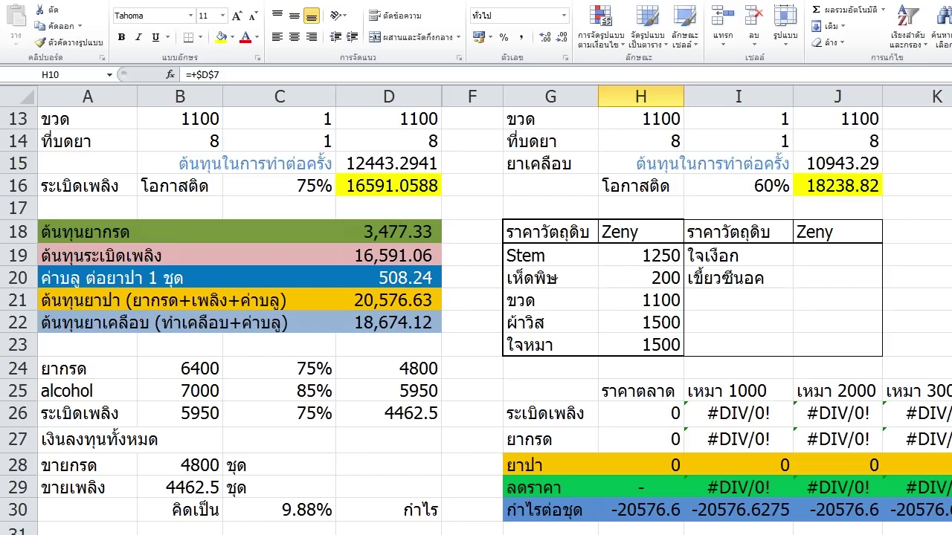
scroll(476, 312, "up", 1)
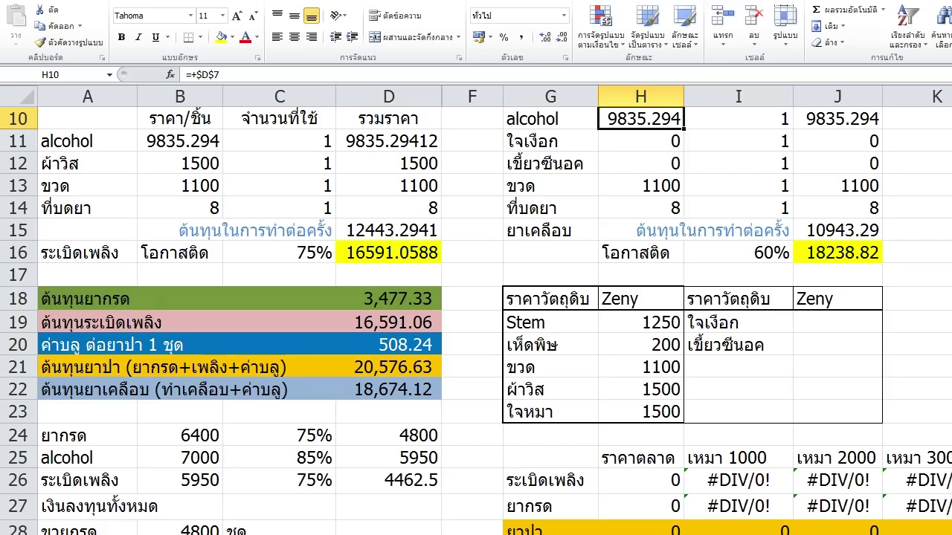
scroll(476, 313, "up", 3)
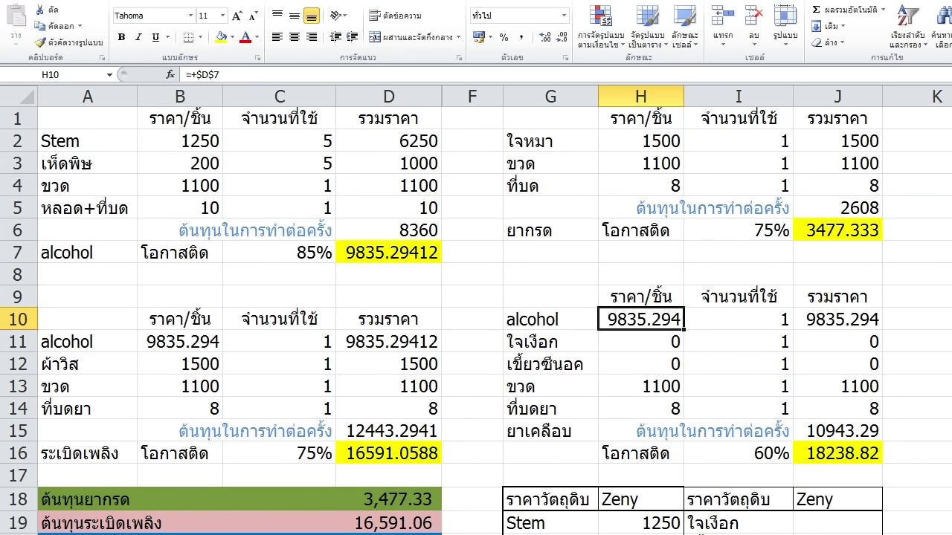
left_click(472, 208)
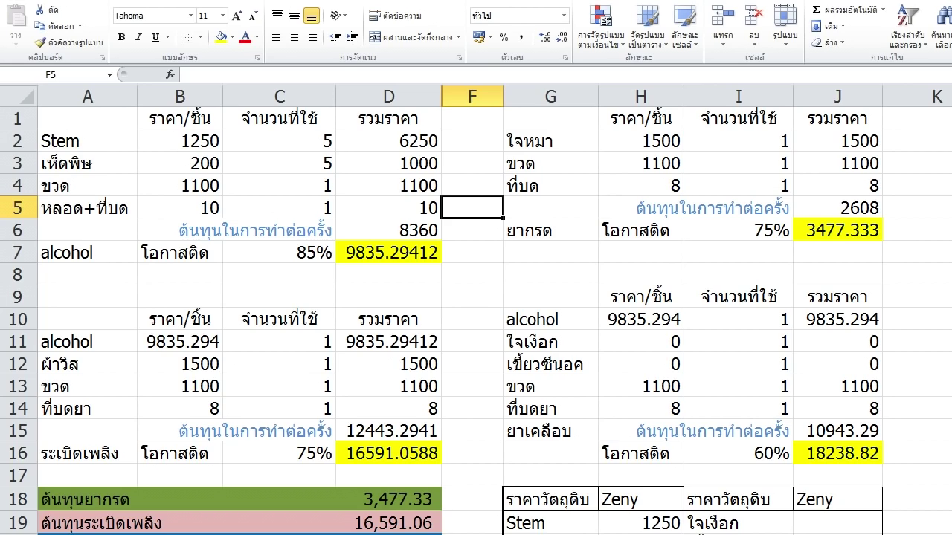
key("Down")
key("Down")
key("Down")
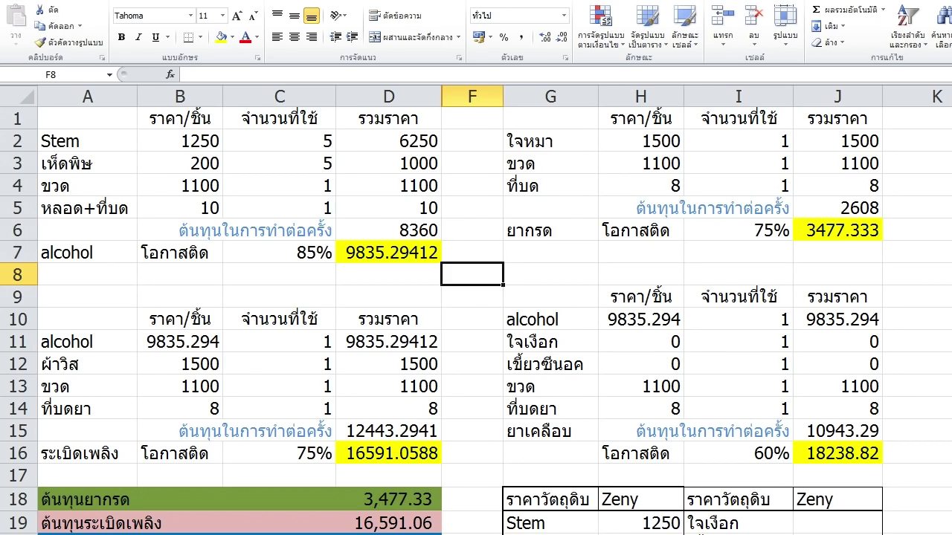
left_click_drag(472, 119, 472, 319)
left_click(641, 298)
left_click(388, 297)
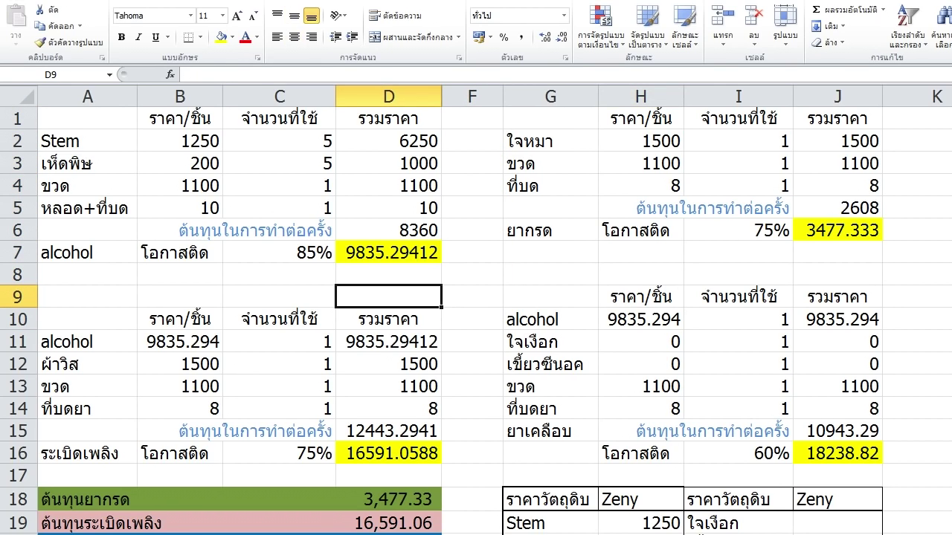
left_click(472, 275)
left_click(550, 253)
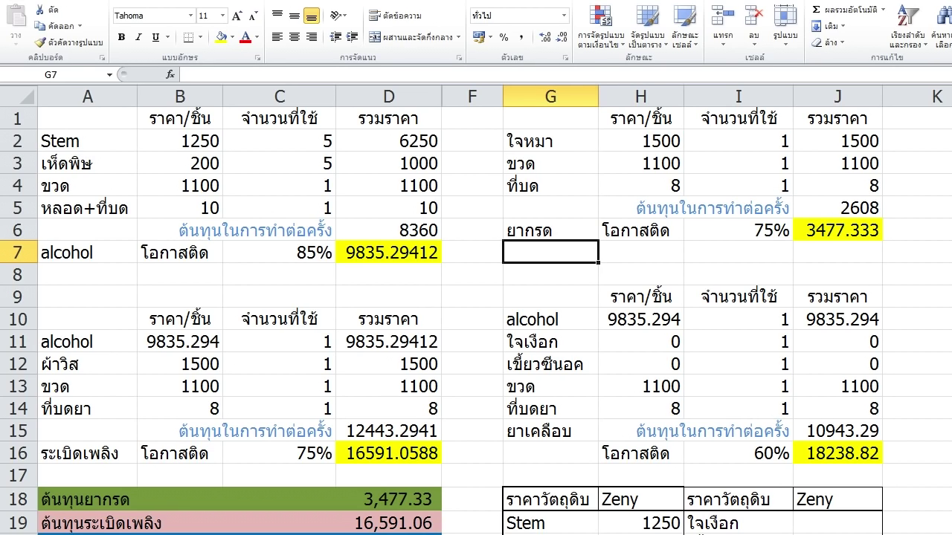
scroll(476, 320, "down", 1)
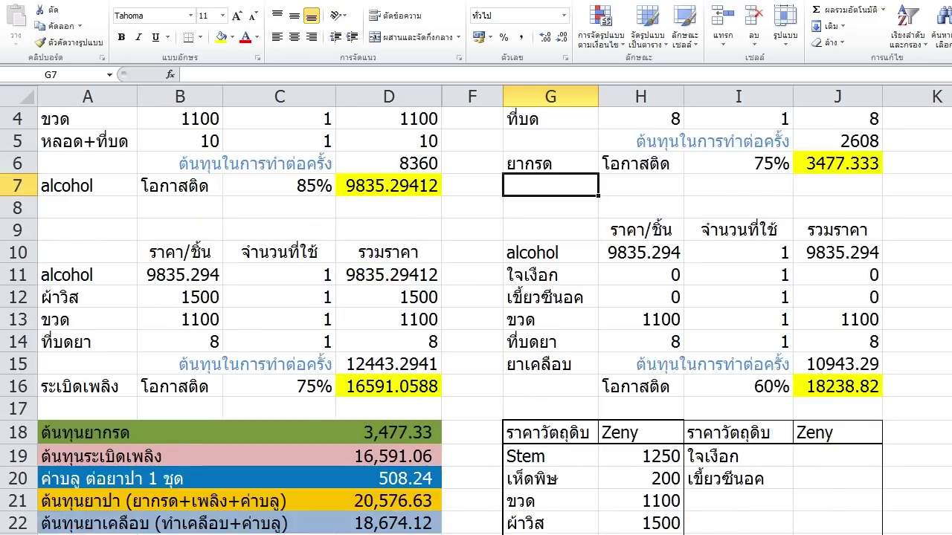
scroll(476, 319, "up", 1)
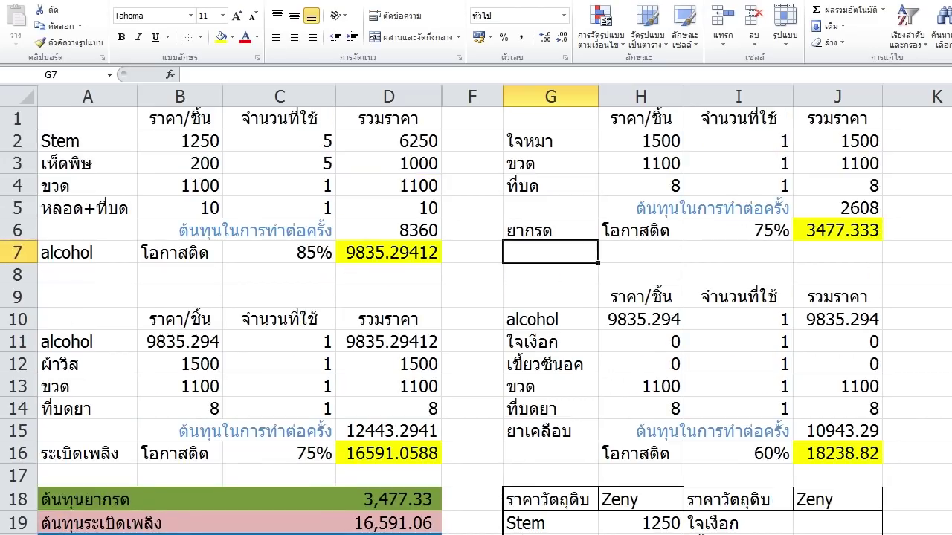